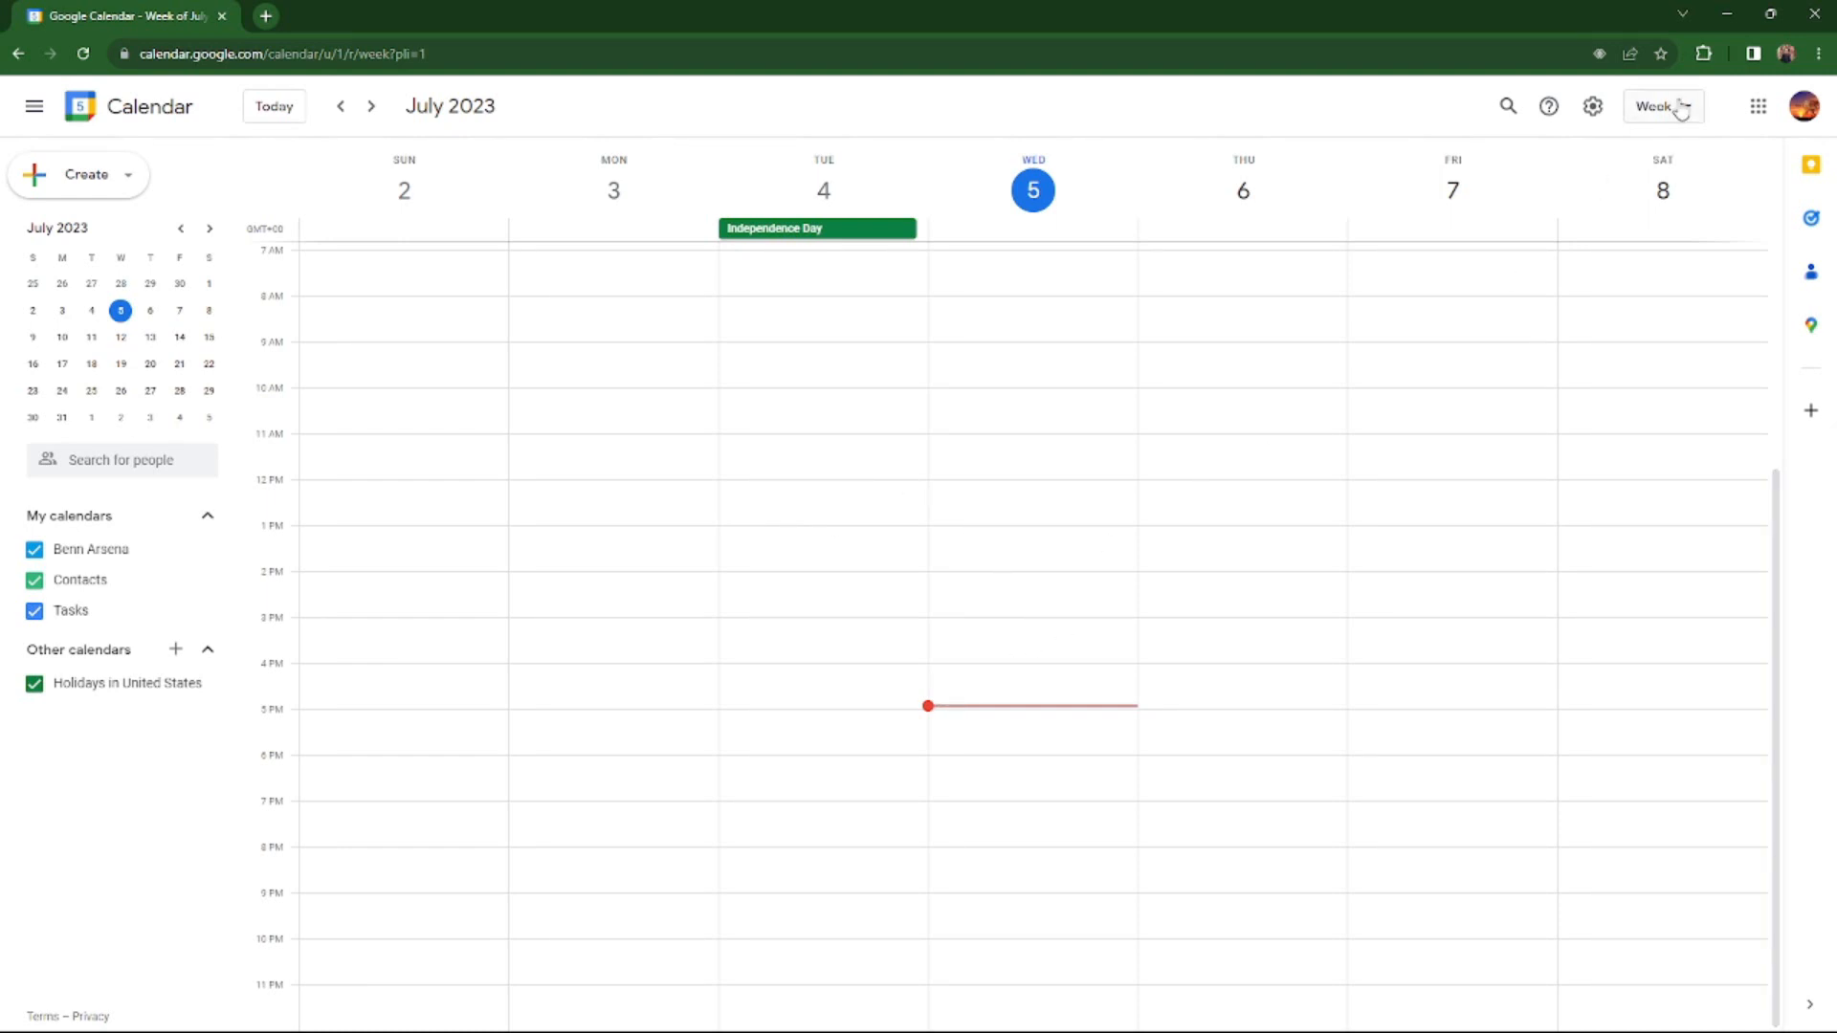
Switch the calendar to the Month view.
{"action": "left_click", "coordinate": [1681, 110]}
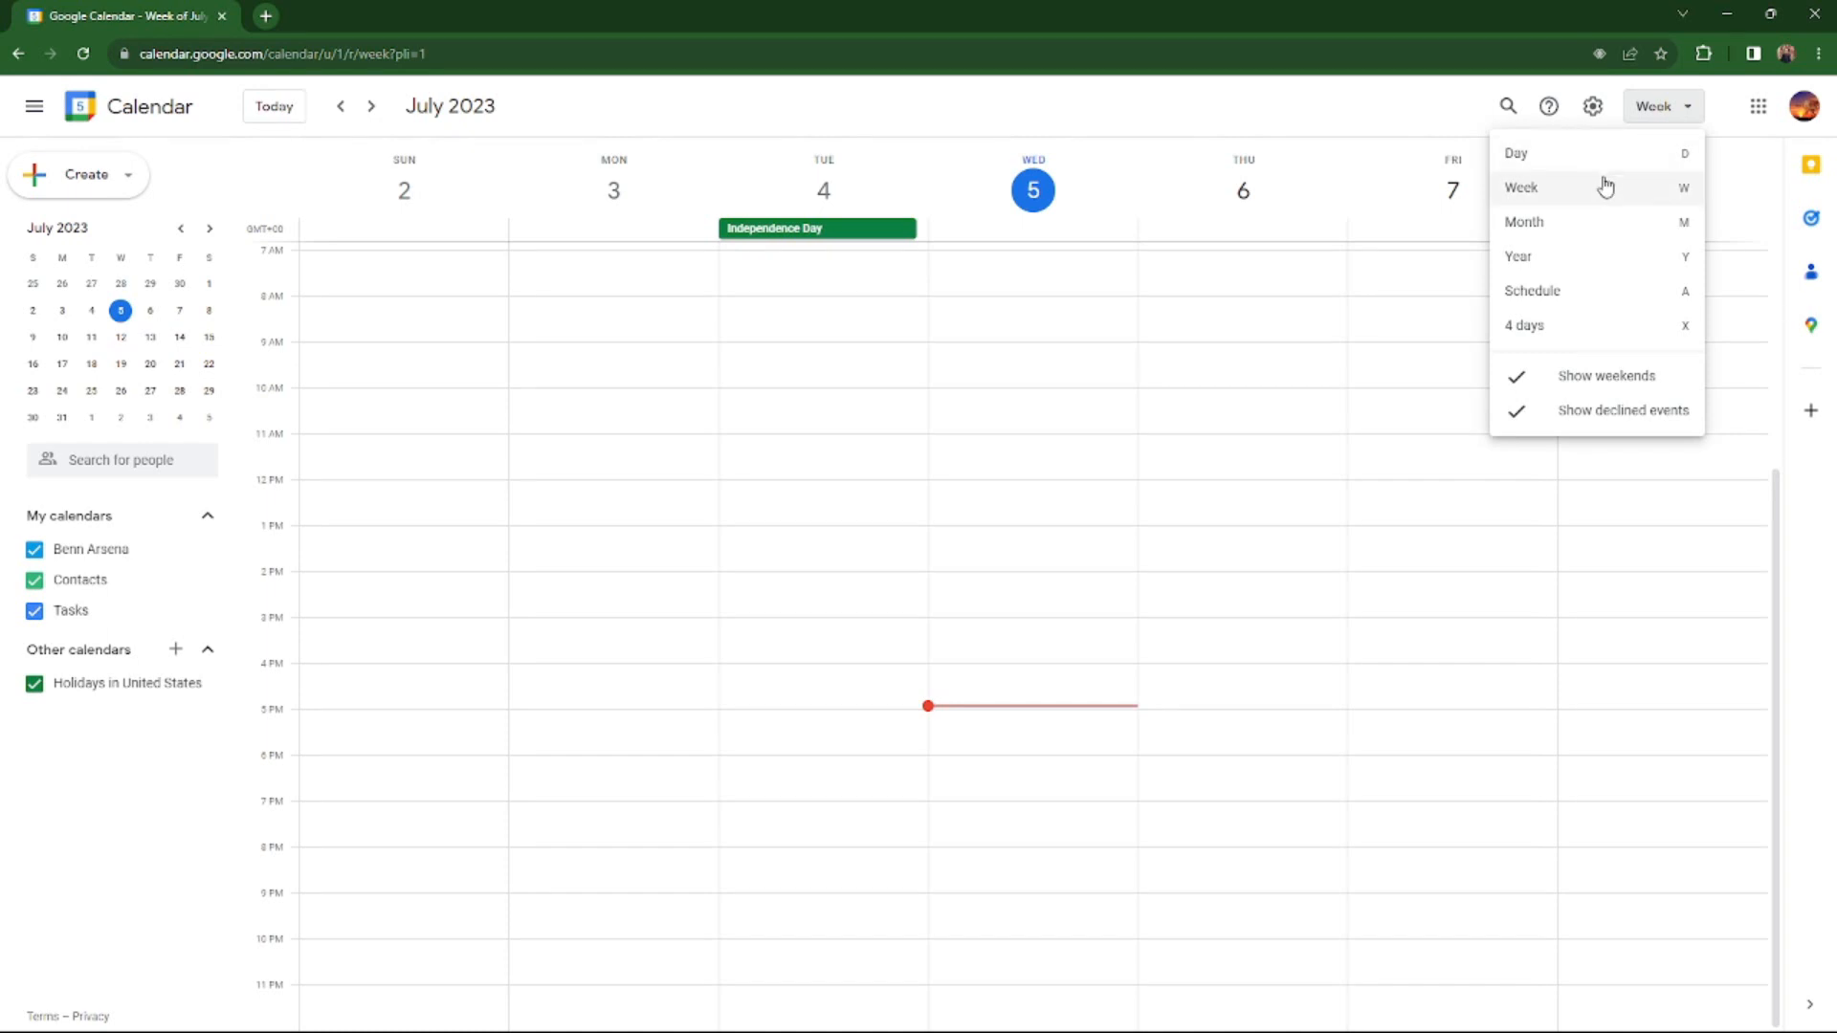
{"action": "left_click", "coordinate": [1582, 229]}
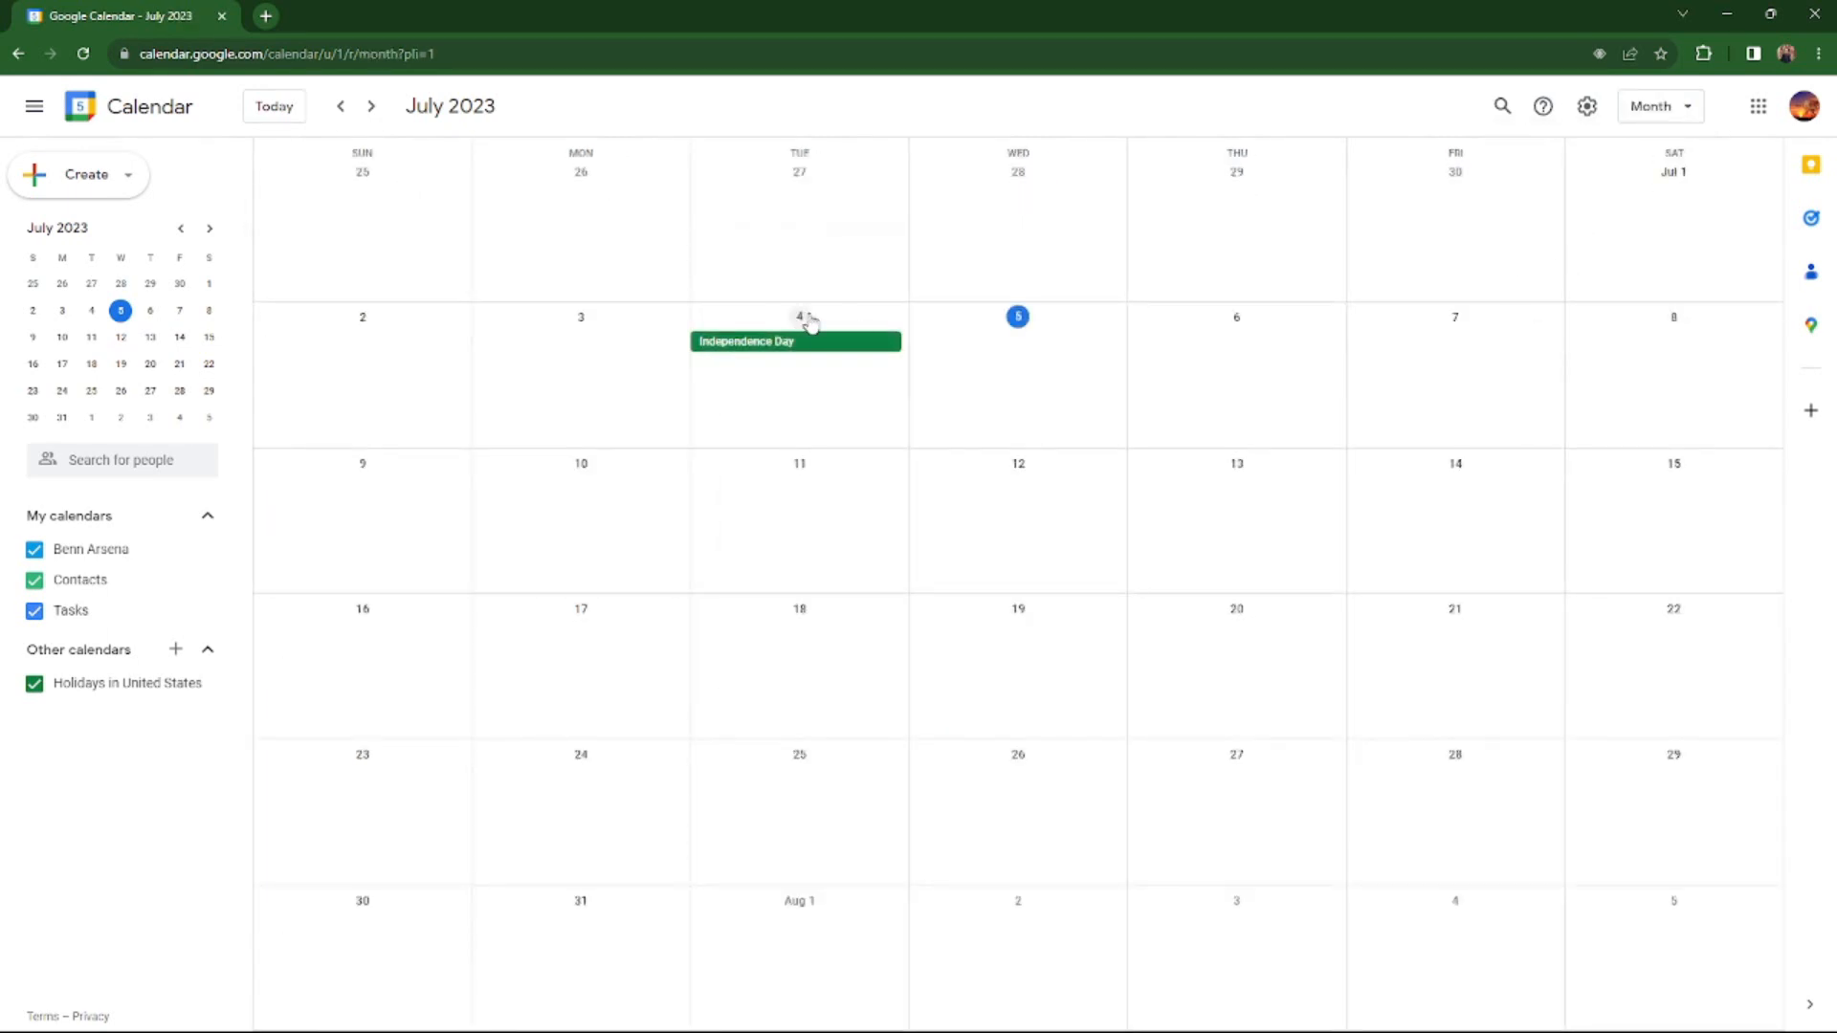
Look at the display, sharing and colour options of the personal calendar under My calendars, and close them.
{"action": "mouse_move", "coordinate": [224, 560]}
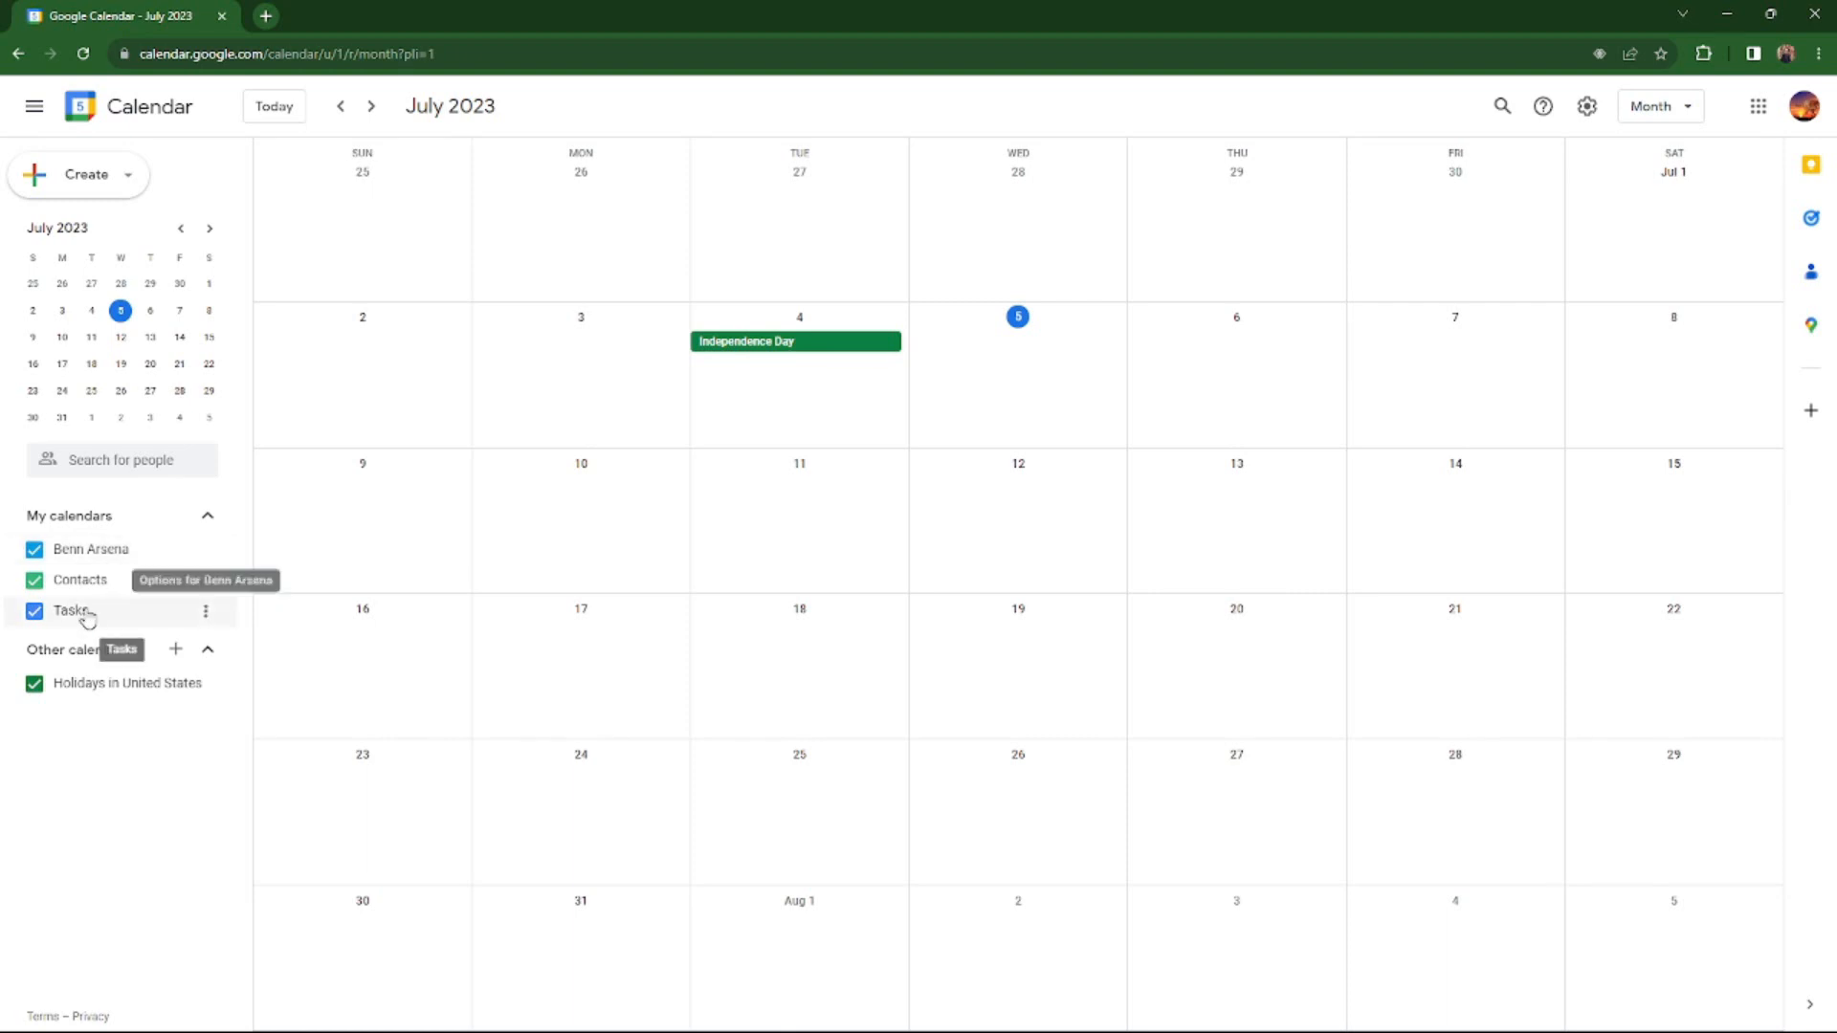
{"action": "mouse_move", "coordinate": [116, 614]}
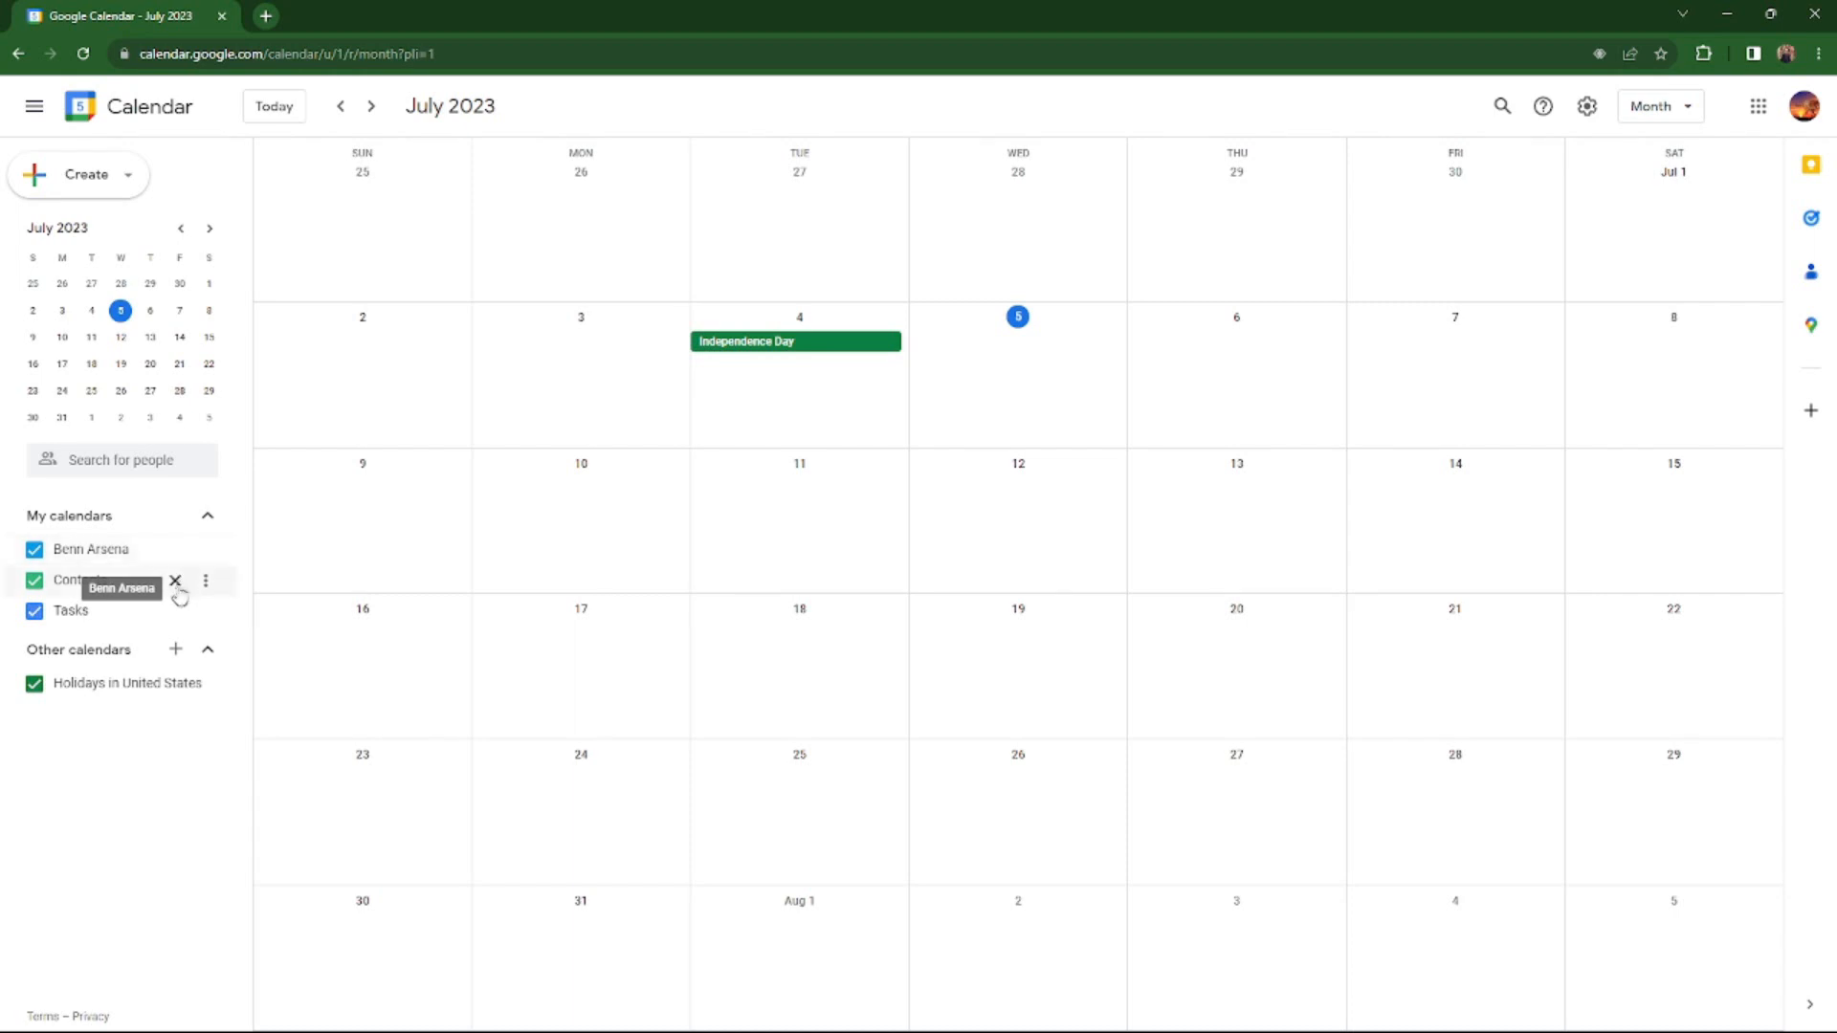
{"action": "left_click", "coordinate": [201, 552]}
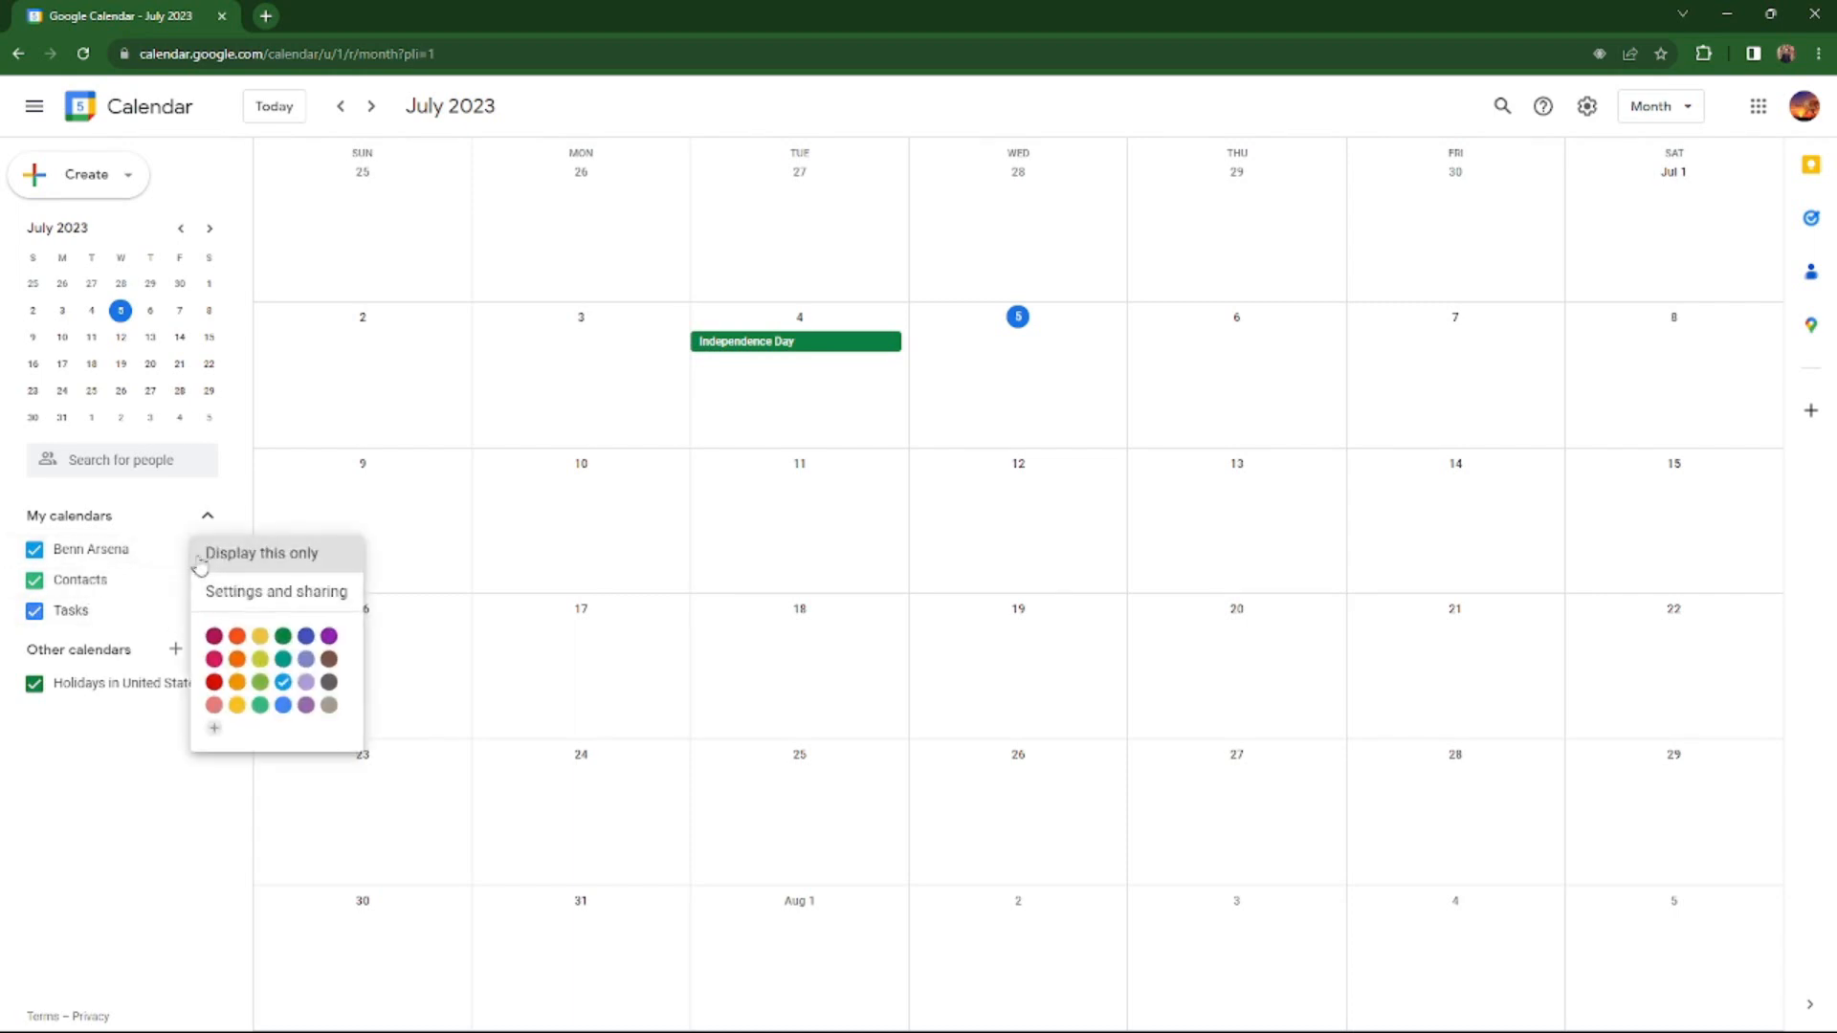
{"action": "left_click", "coordinate": [116, 635]}
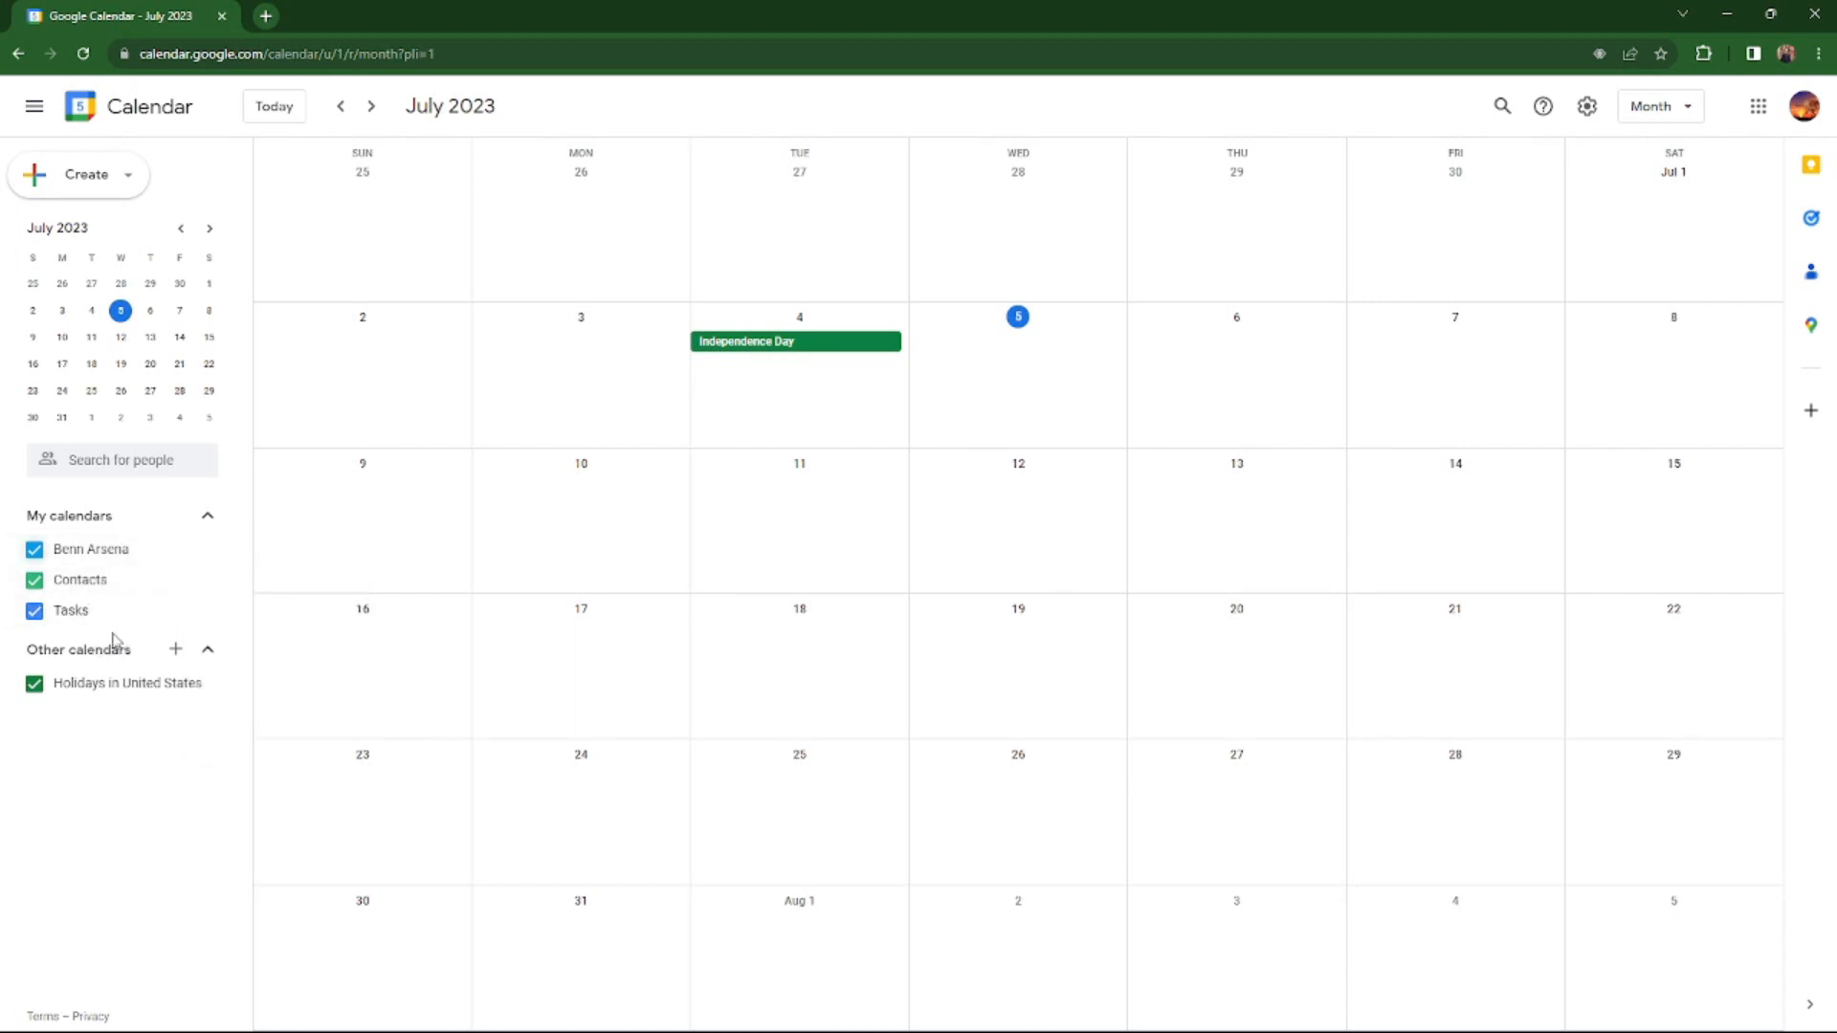
Hide the Tasks calendar, keeping the Other calendars section expanded.
{"action": "left_click", "coordinate": [200, 613]}
{"action": "left_click", "coordinate": [158, 626]}
{"action": "left_click", "coordinate": [169, 615]}
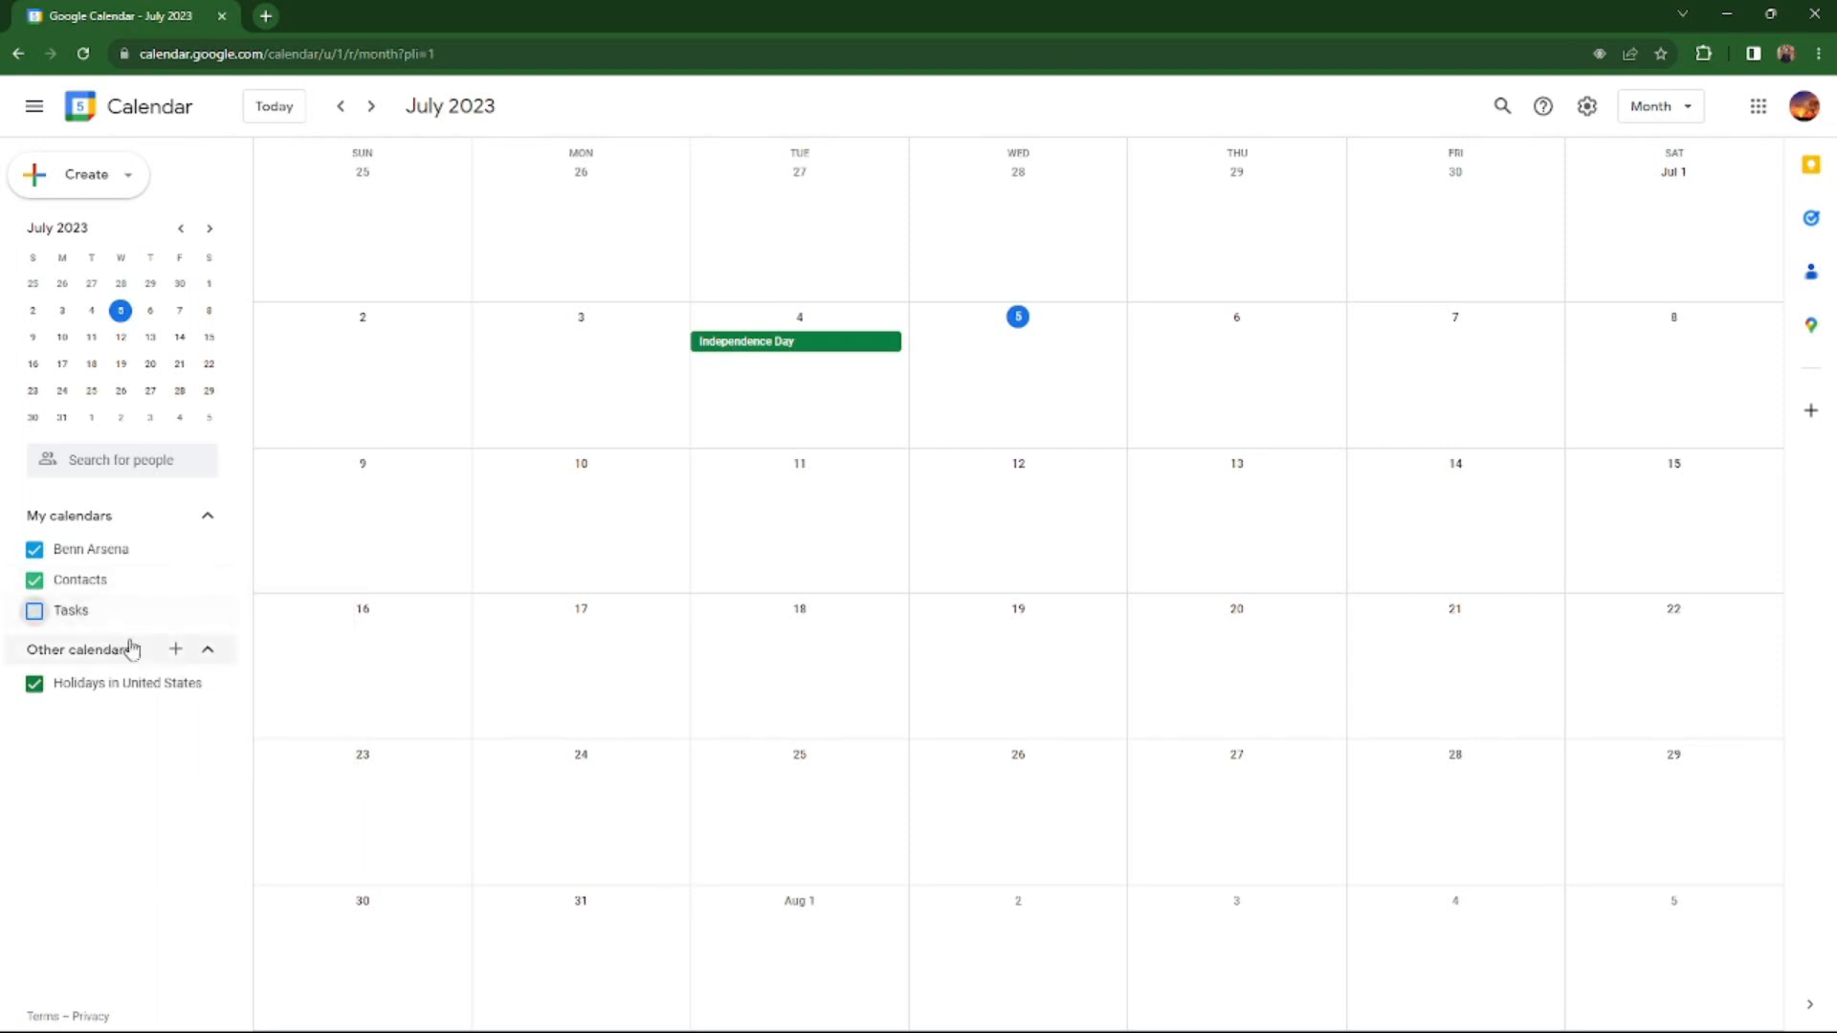
{"action": "left_click", "coordinate": [200, 613]}
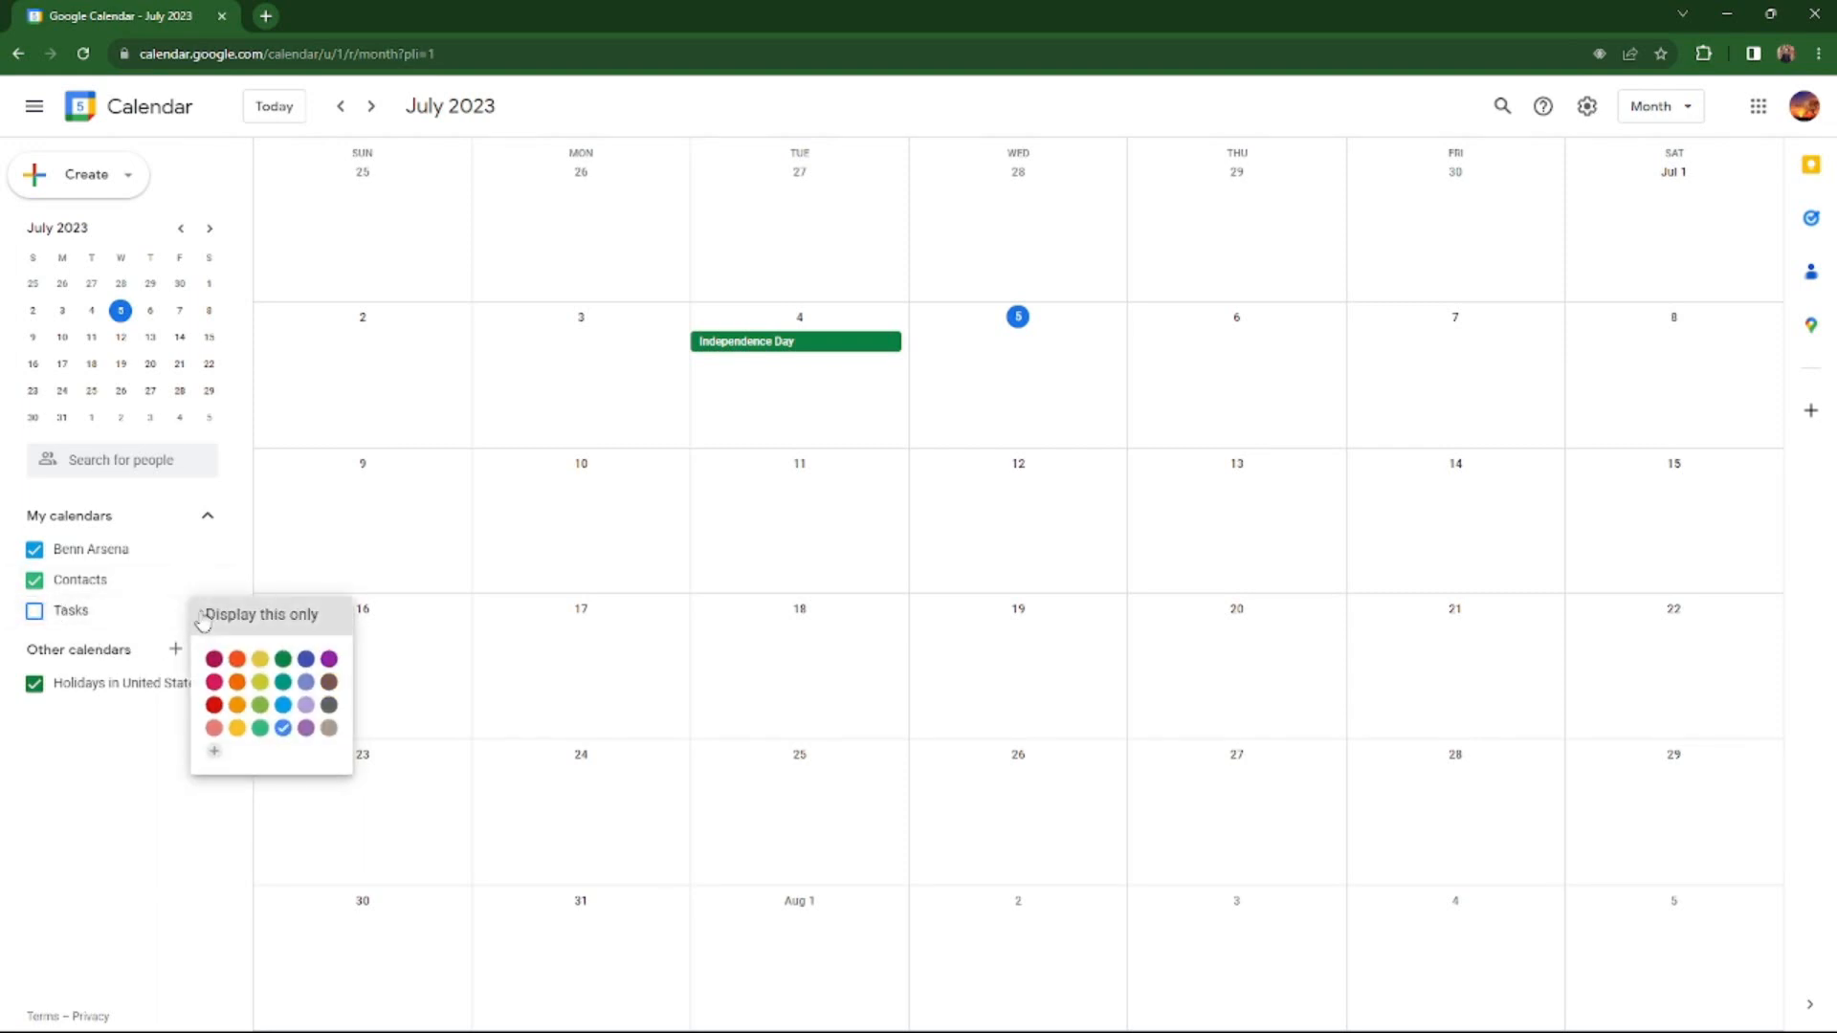
{"action": "left_click", "coordinate": [135, 648]}
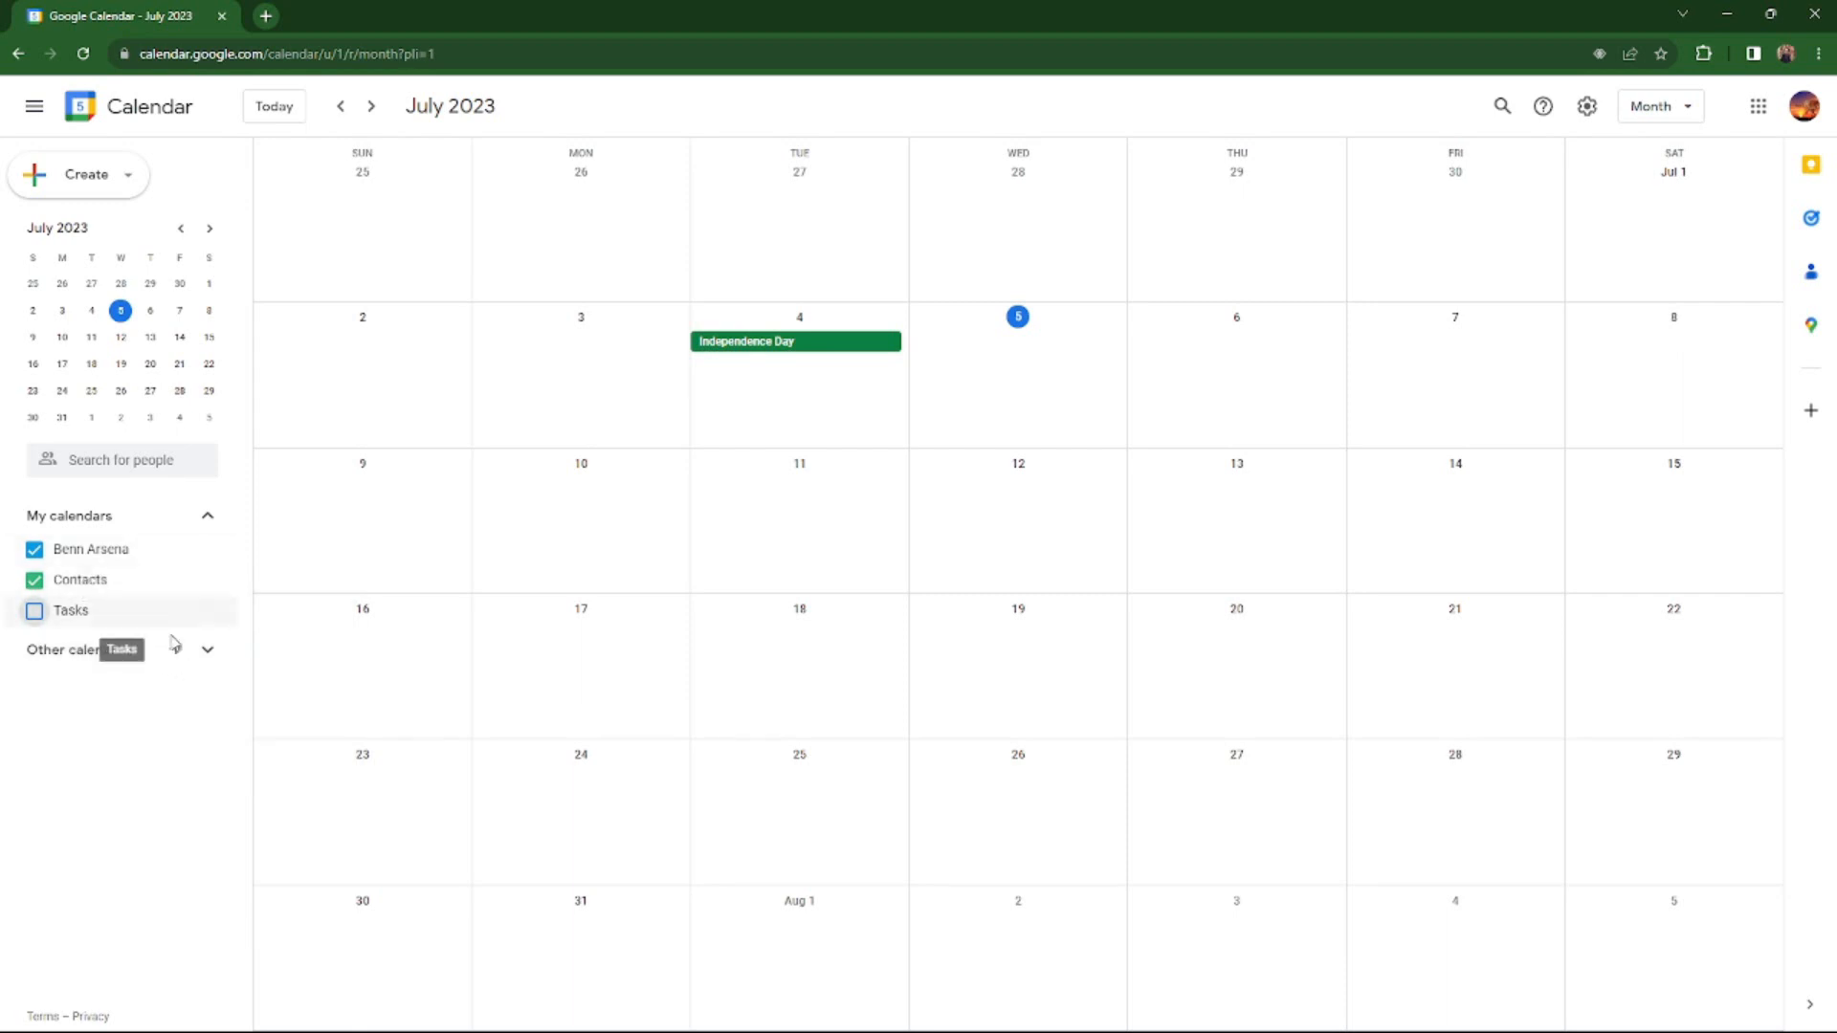
{"action": "left_click", "coordinate": [117, 651]}
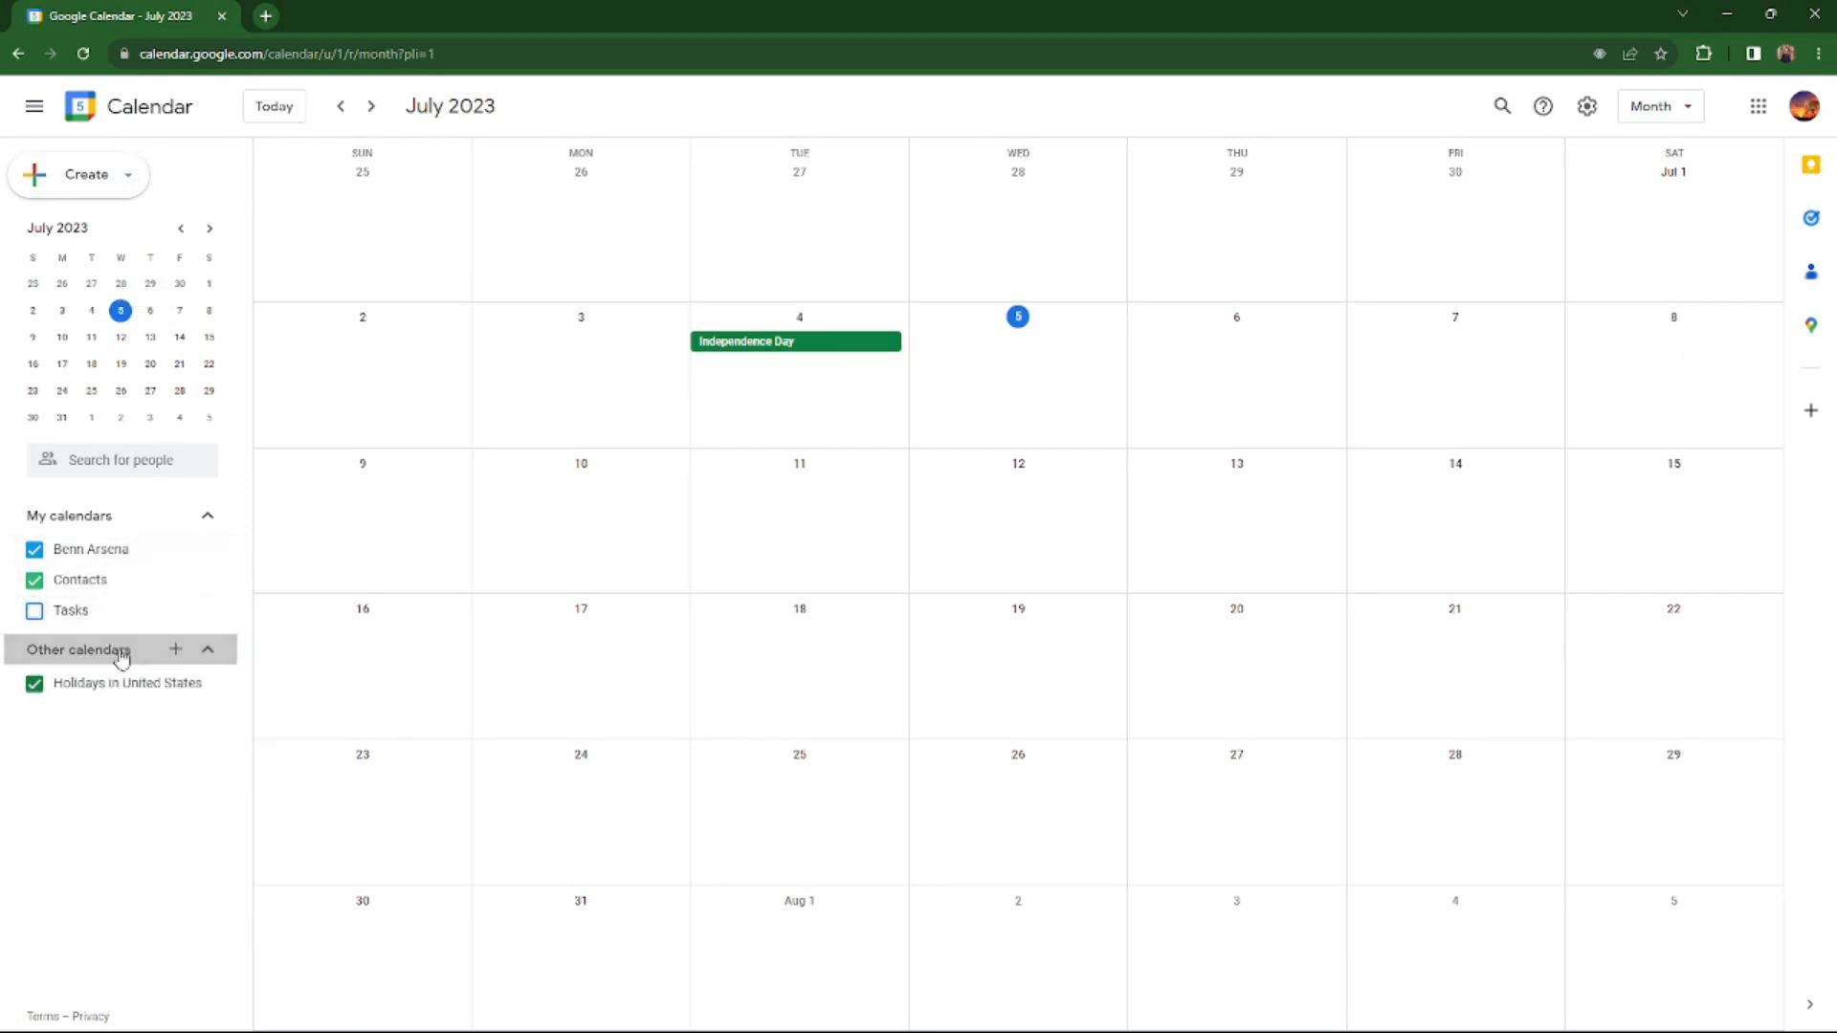
Hide the personal calendar and the Contacts calendar from the month view.
{"action": "left_click", "coordinate": [123, 552]}
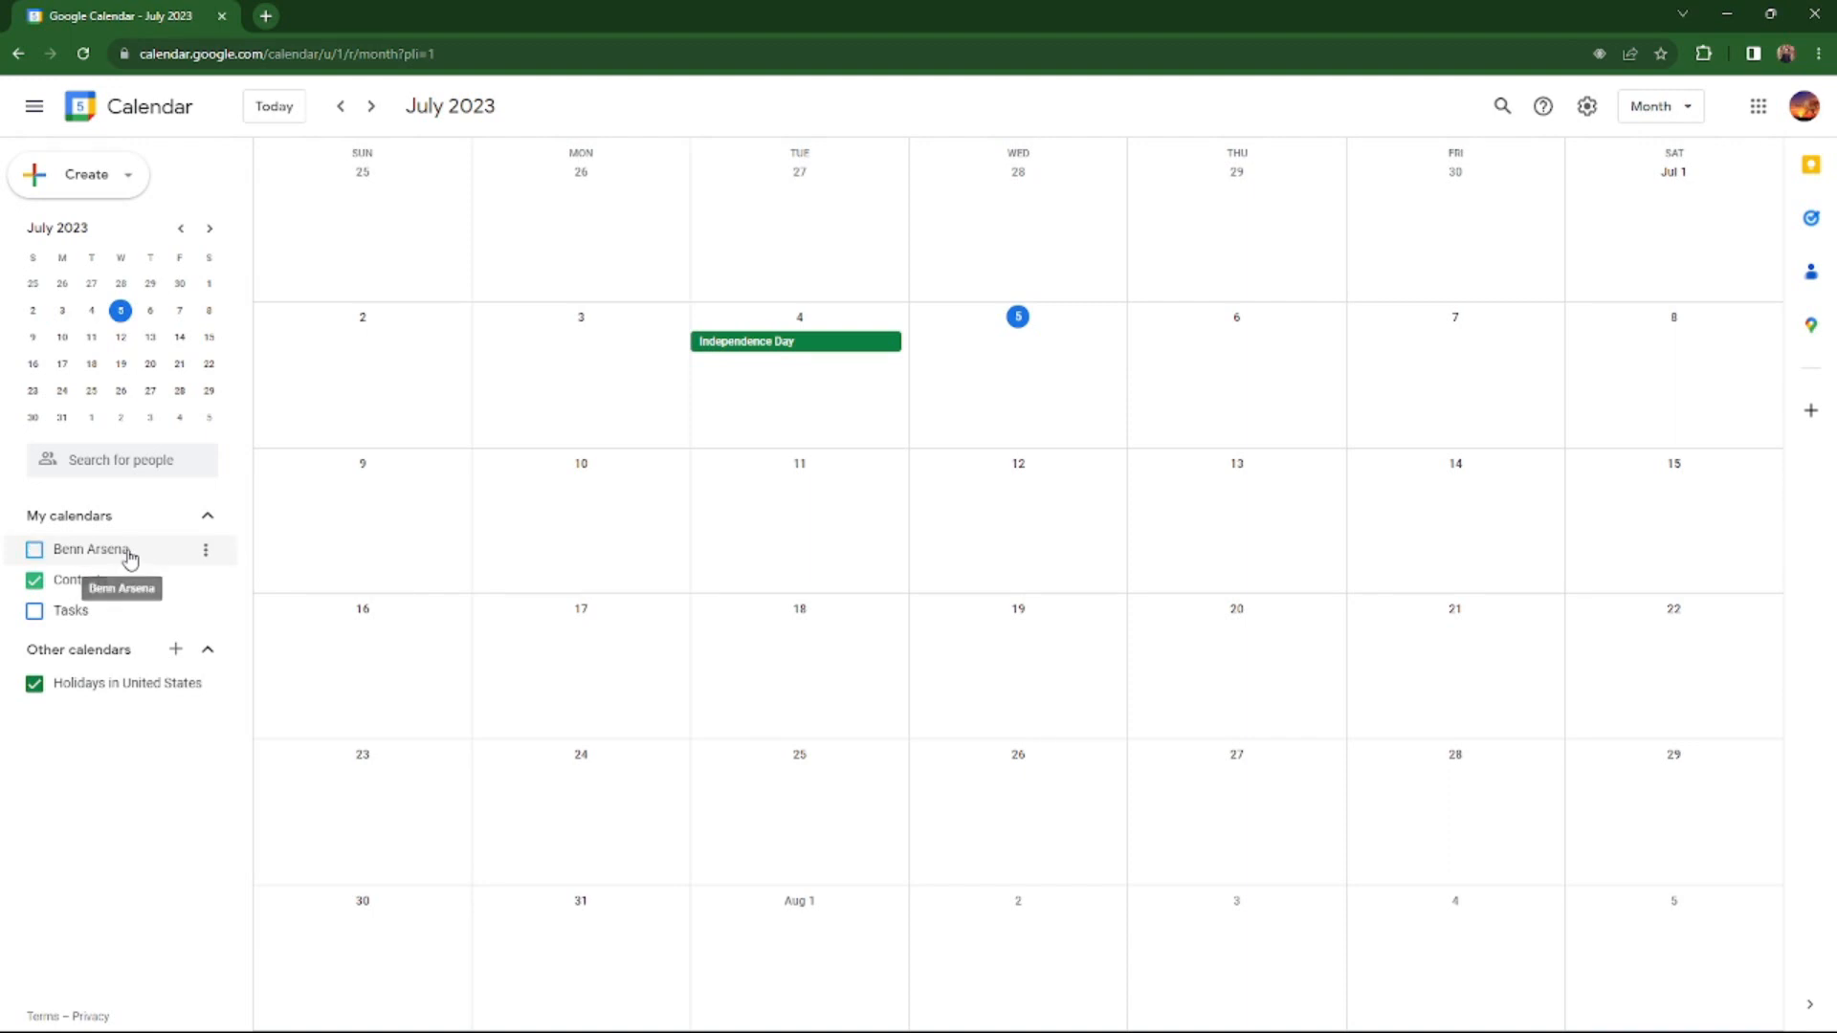
{"action": "left_click", "coordinate": [114, 582]}
{"action": "left_click", "coordinate": [118, 552]}
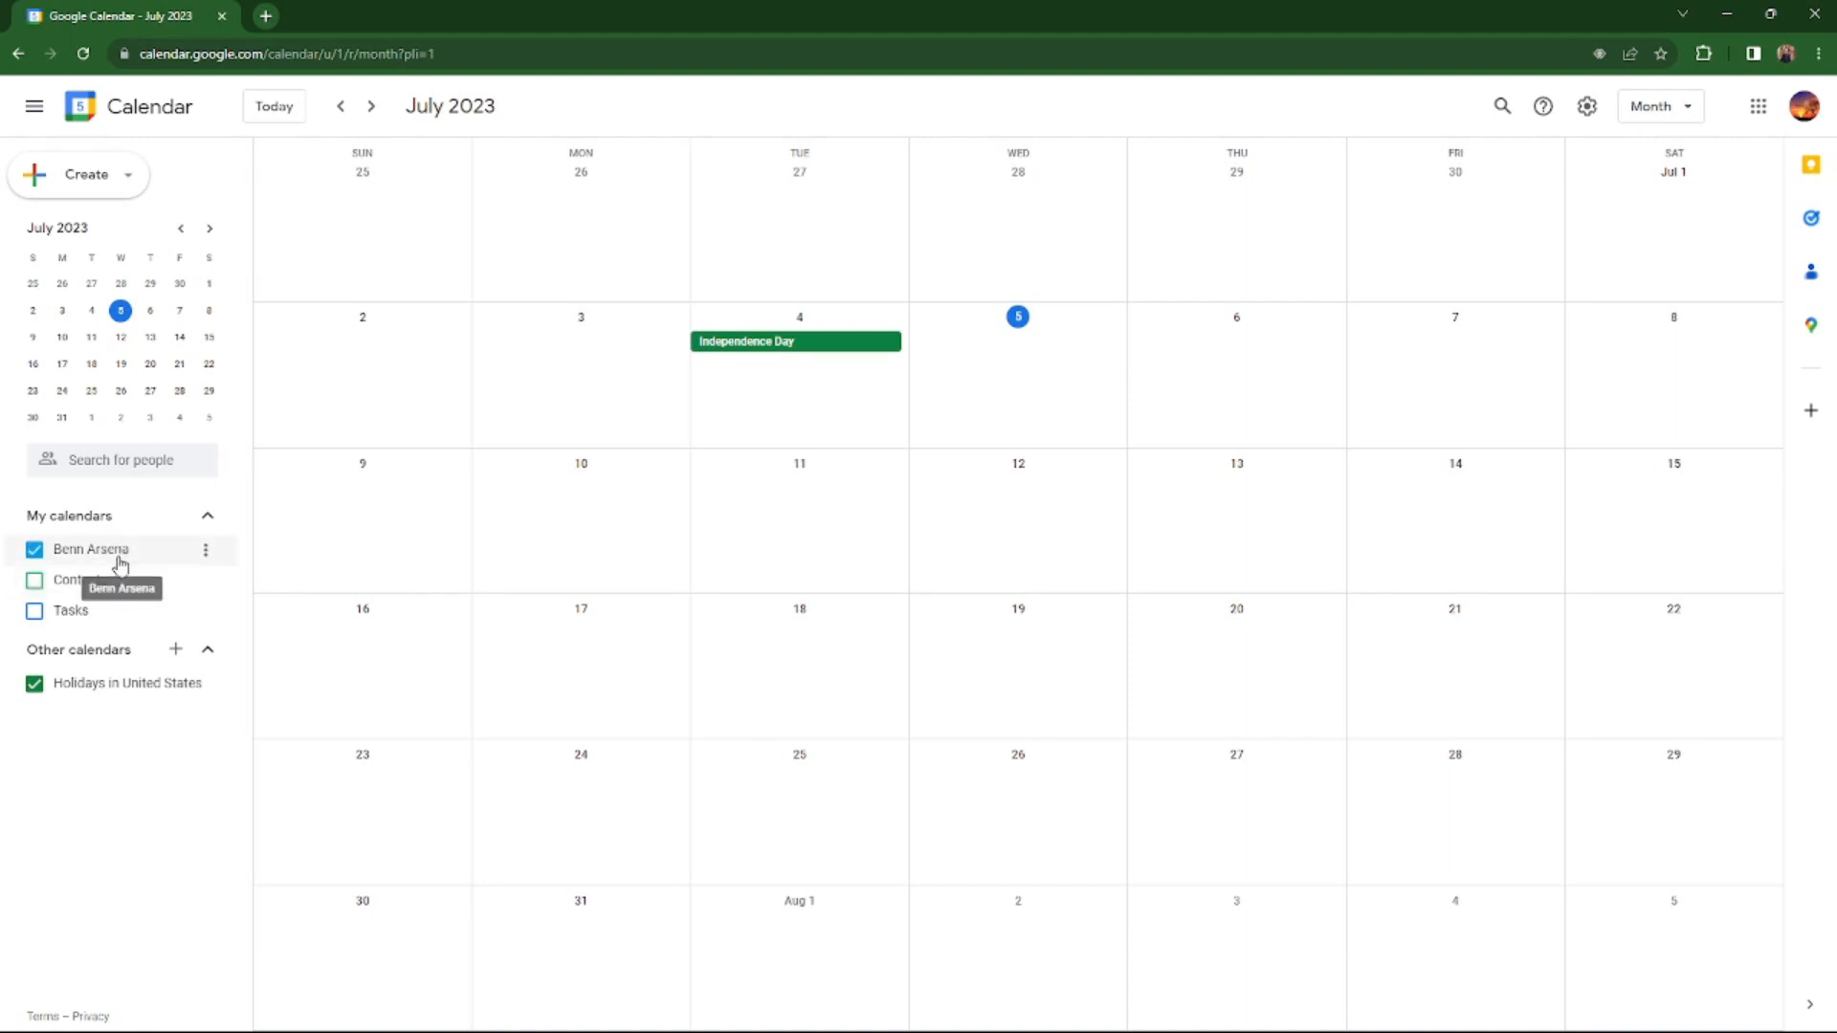
{"action": "left_click", "coordinate": [118, 552]}
{"action": "left_click", "coordinate": [118, 553]}
{"action": "left_click", "coordinate": [119, 555]}
{"action": "left_click", "coordinate": [88, 585]}
{"action": "left_click", "coordinate": [90, 588]}
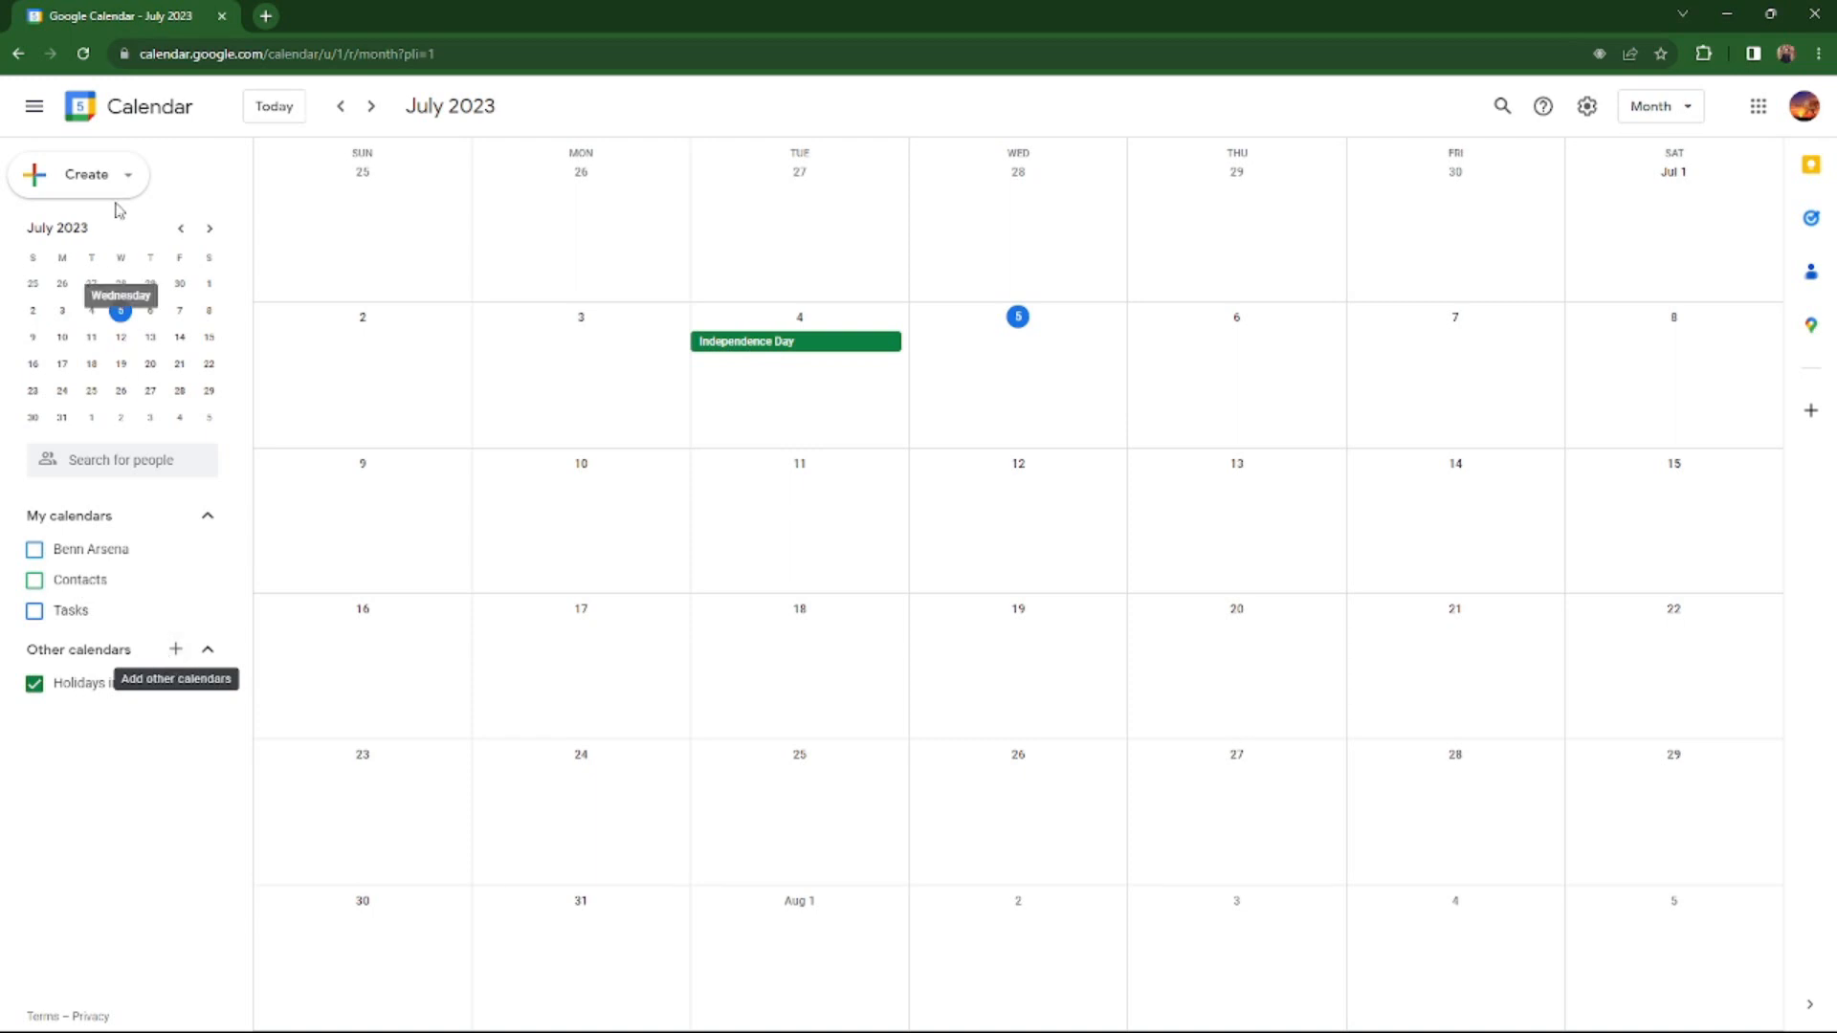
{"action": "left_click", "coordinate": [100, 178]}
{"action": "left_click", "coordinate": [183, 181]}
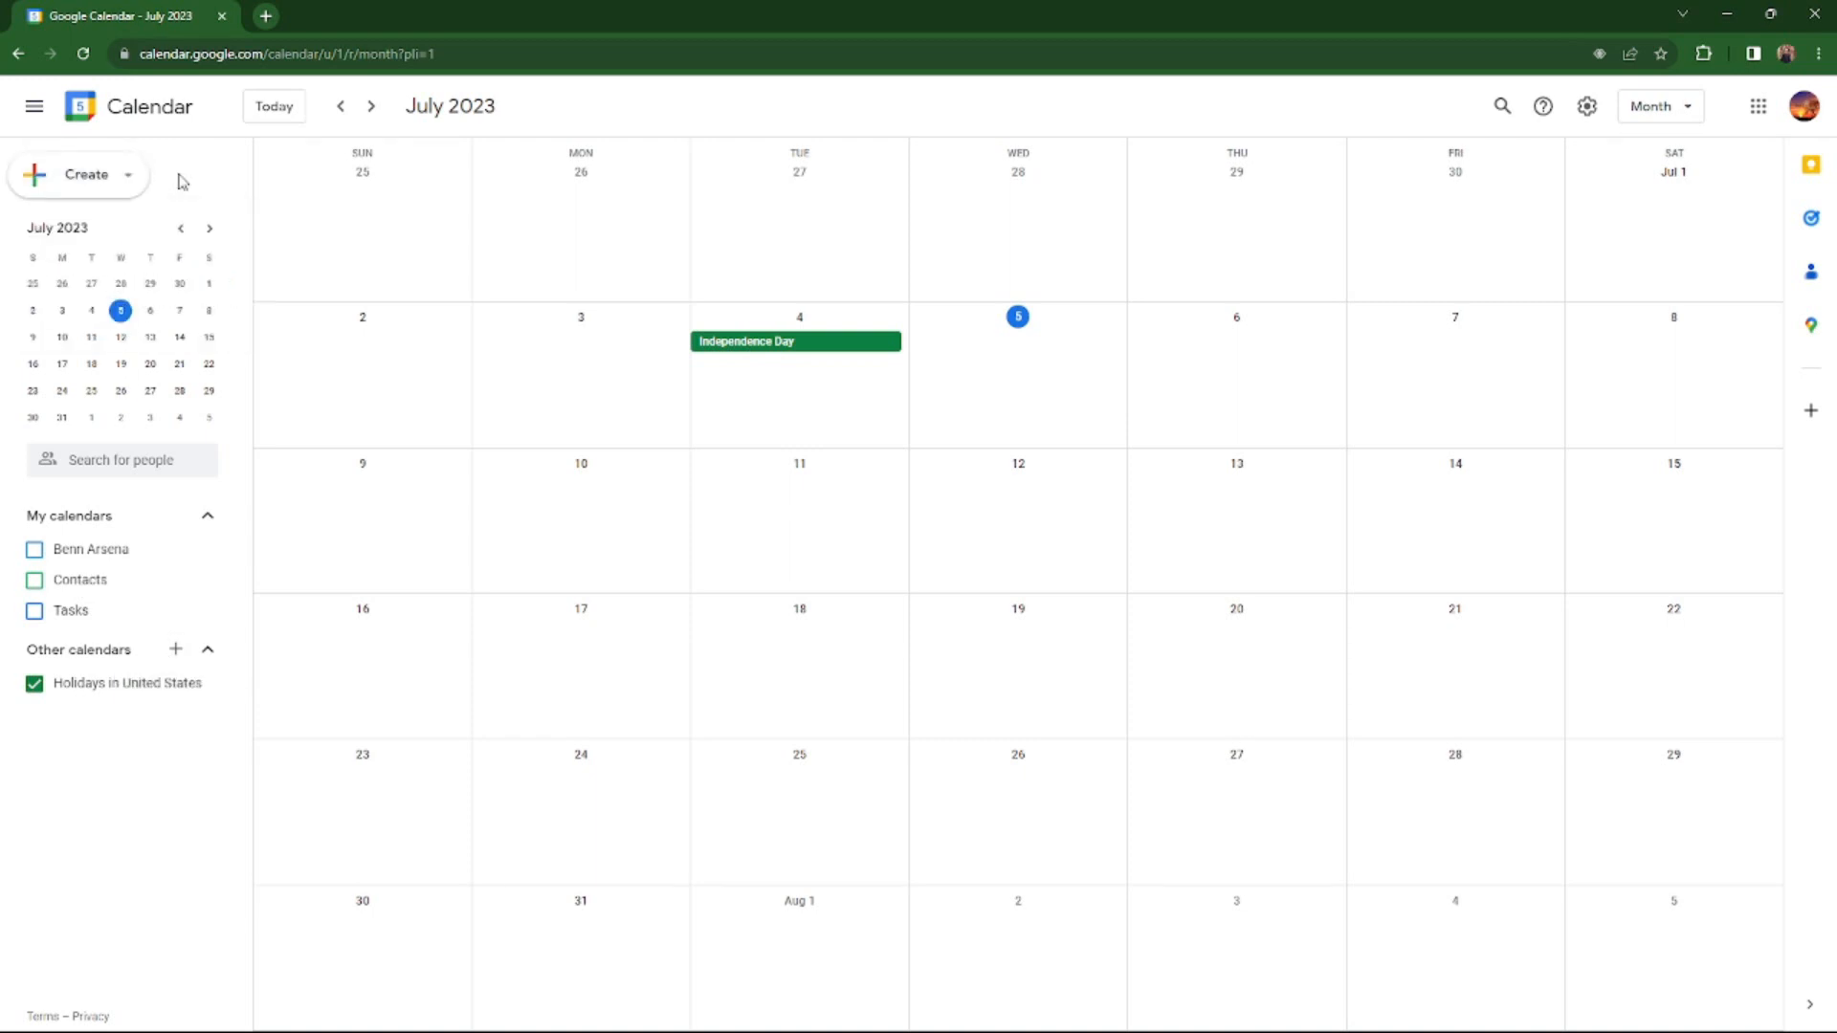
Create a new calendar named Homework with the description "School Homework" and return to the month view.
{"action": "left_click", "coordinate": [177, 652]}
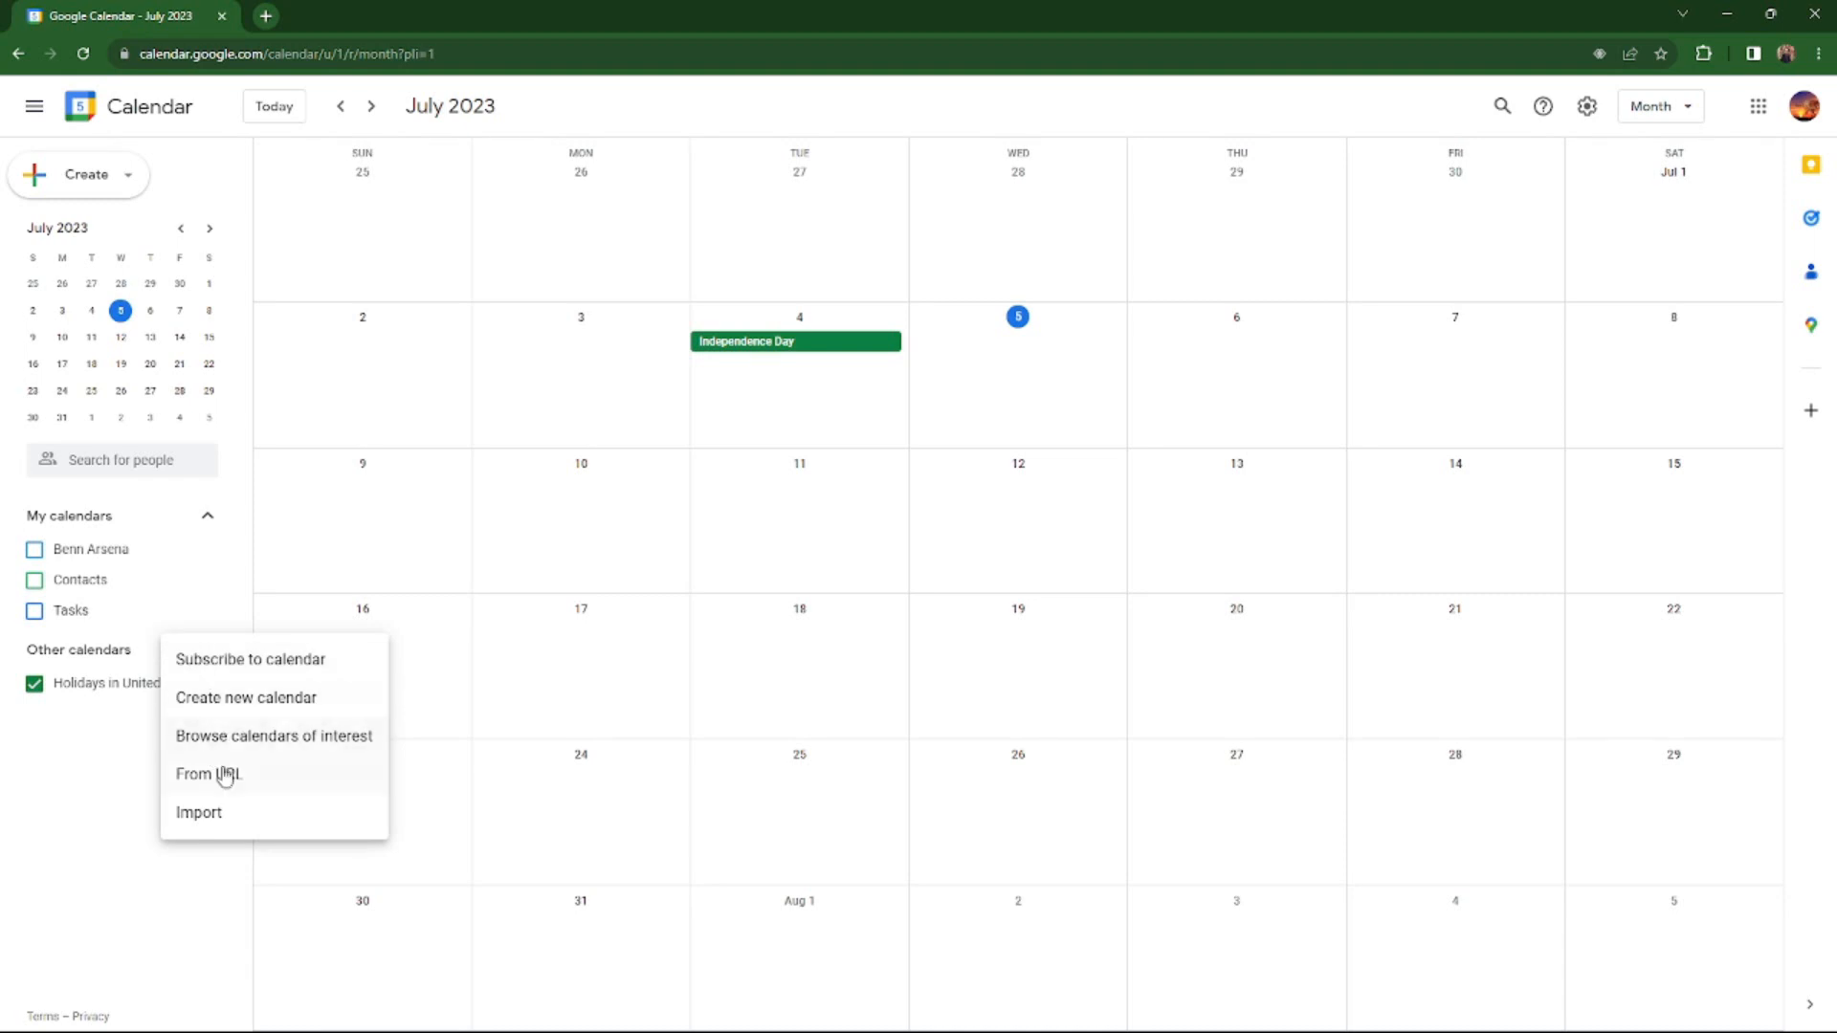
{"action": "left_click", "coordinate": [226, 706]}
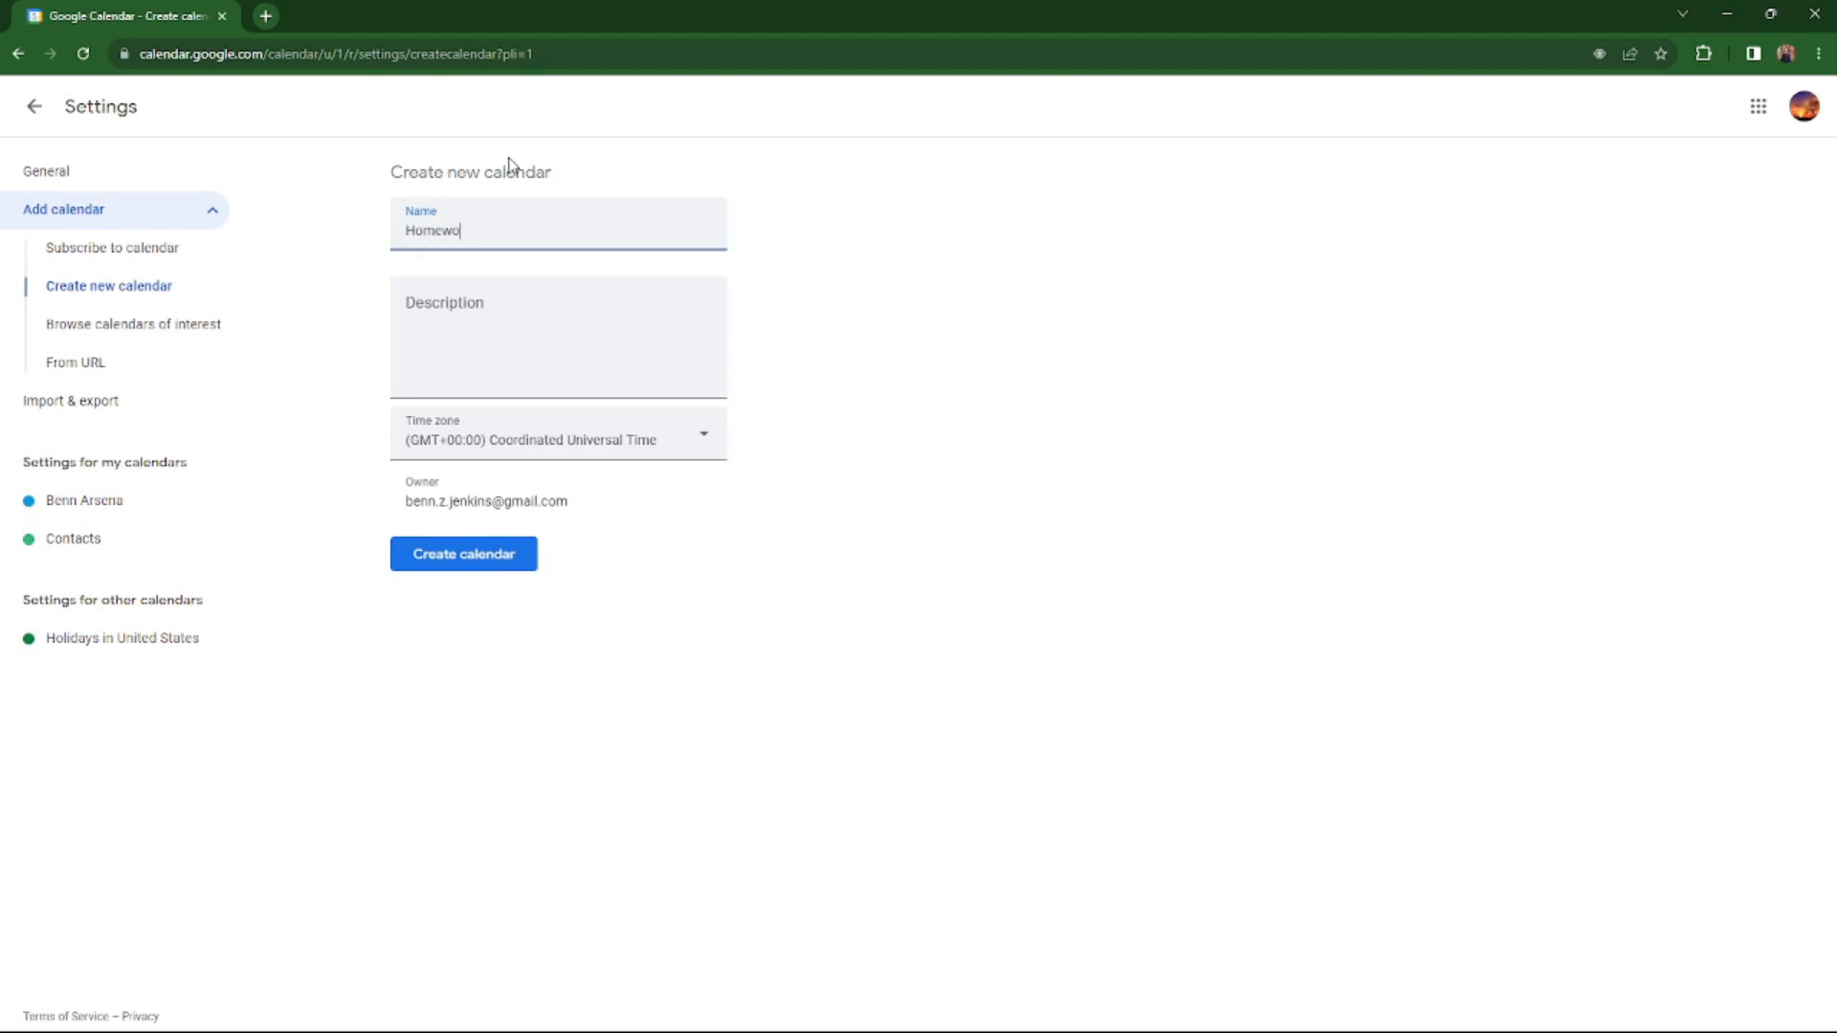
{"action": "left_click", "coordinate": [495, 294]}
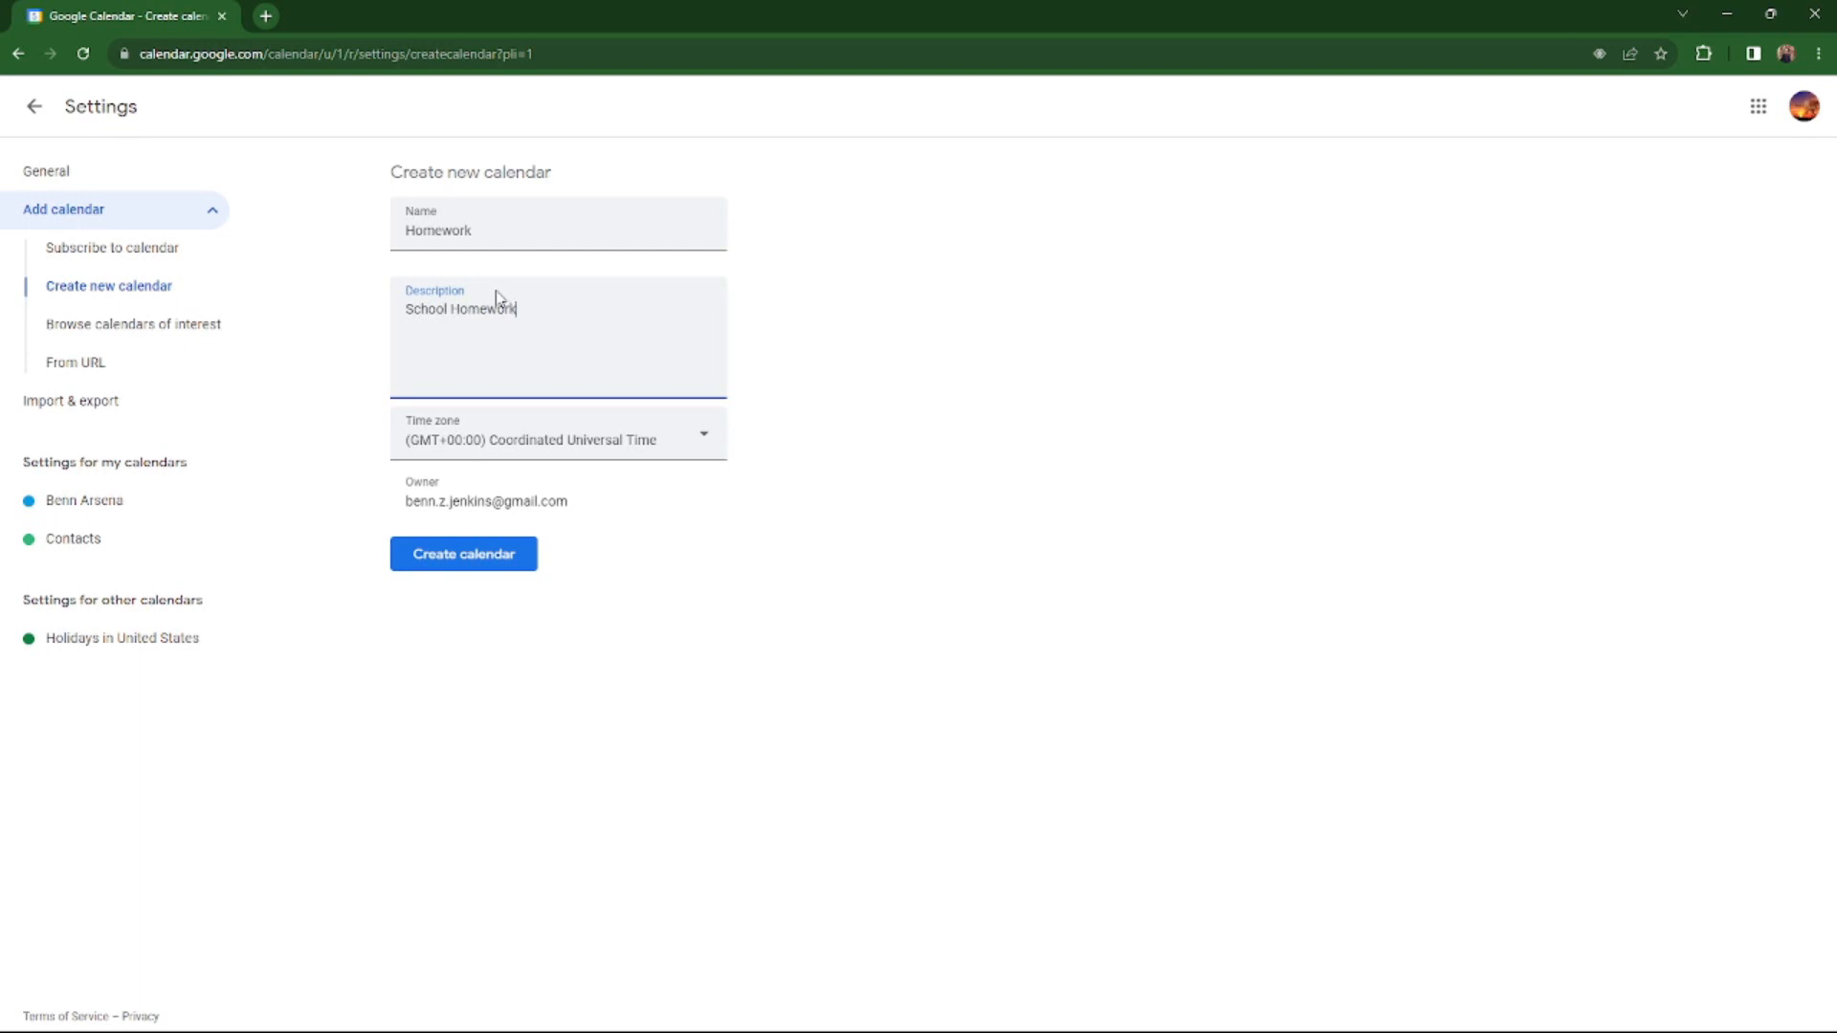
{"action": "left_click", "coordinate": [430, 560]}
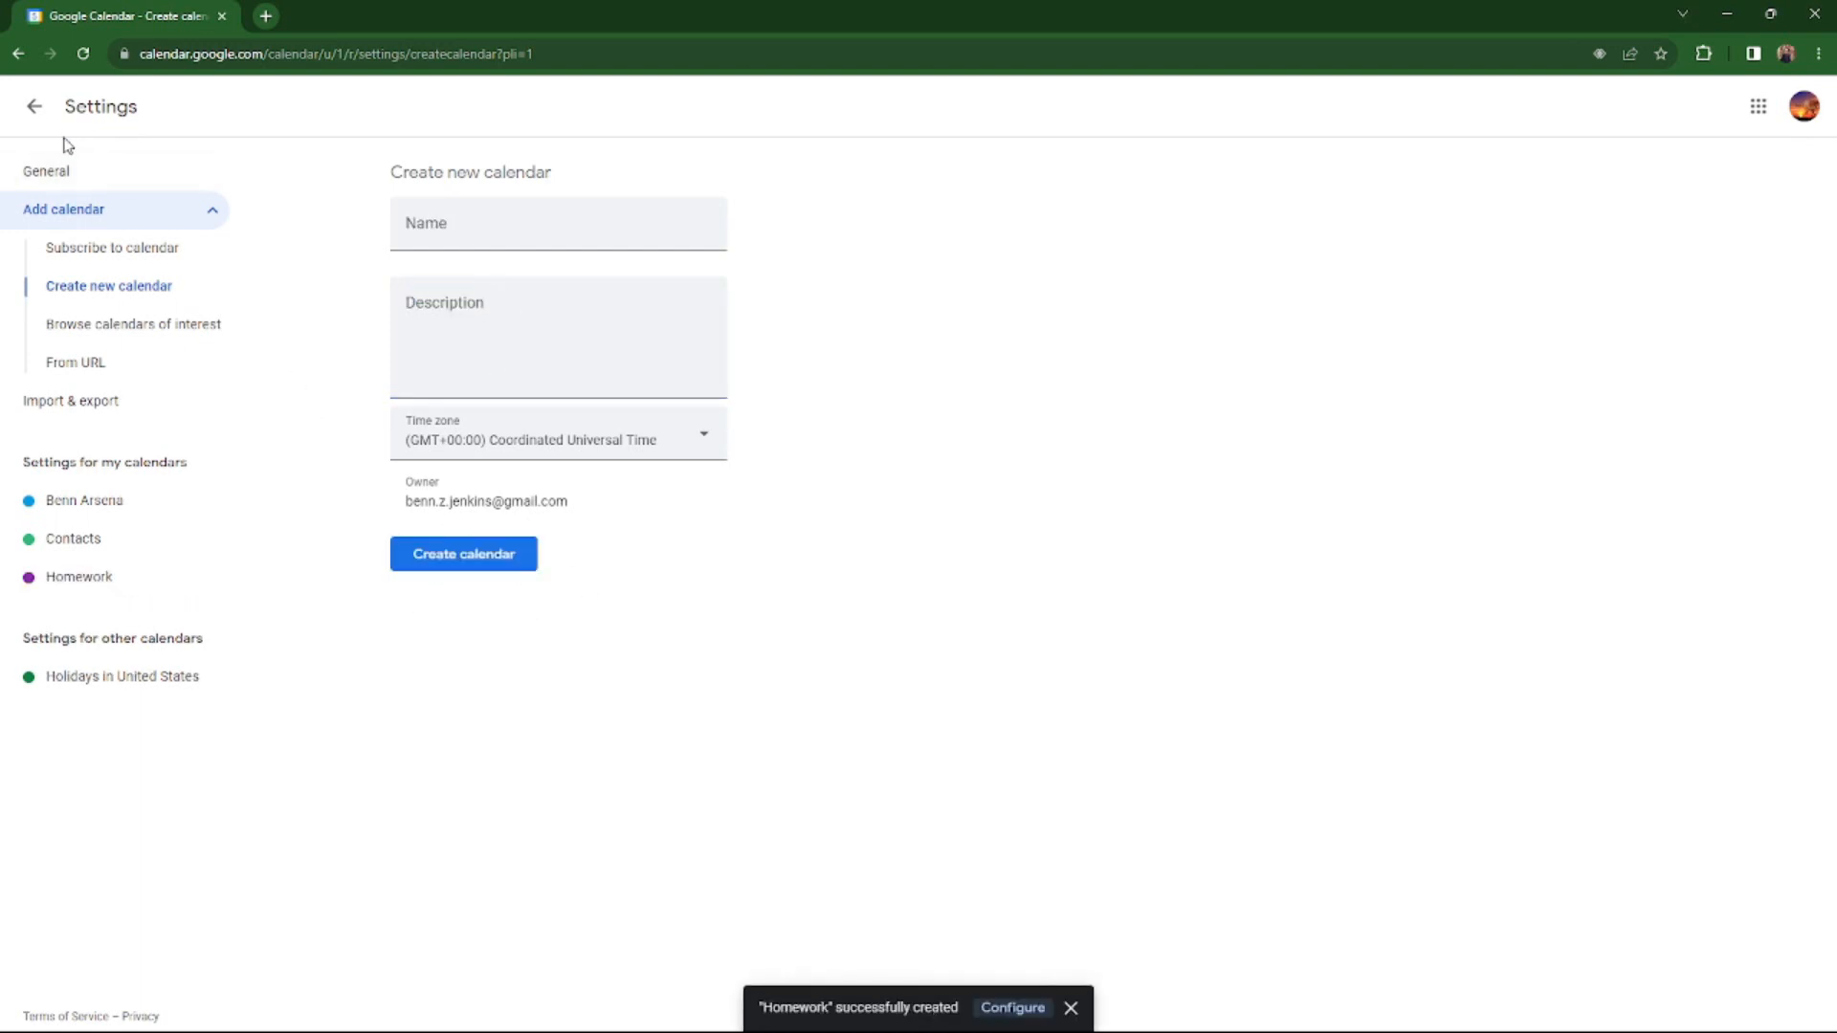
{"action": "left_click", "coordinate": [33, 107]}
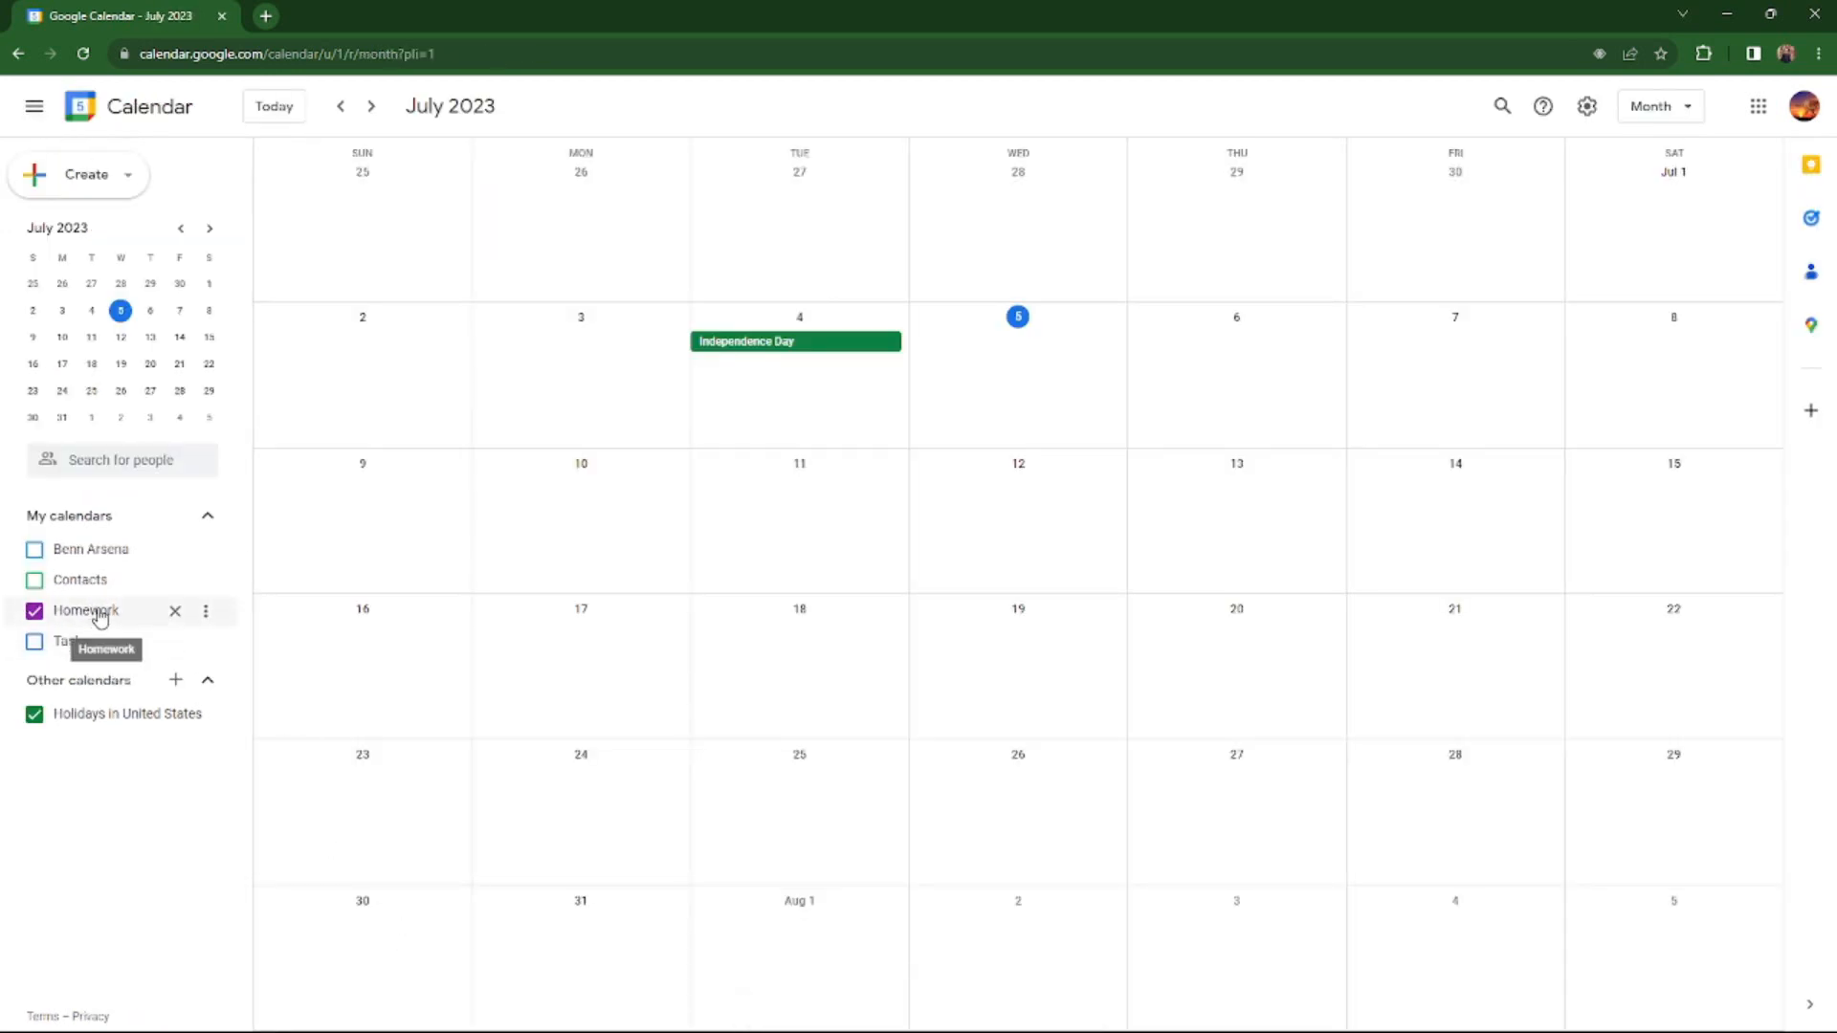
Toggle the visibility of the calendars under My calendars, ending with only Homework displayed there.
{"action": "left_click", "coordinate": [74, 641]}
{"action": "left_click", "coordinate": [80, 581]}
{"action": "left_click", "coordinate": [84, 549]}
{"action": "left_click", "coordinate": [81, 585]}
{"action": "left_click", "coordinate": [81, 610]}
{"action": "left_click", "coordinate": [72, 639]}
{"action": "left_click", "coordinate": [82, 555]}
{"action": "left_click", "coordinate": [123, 204]}
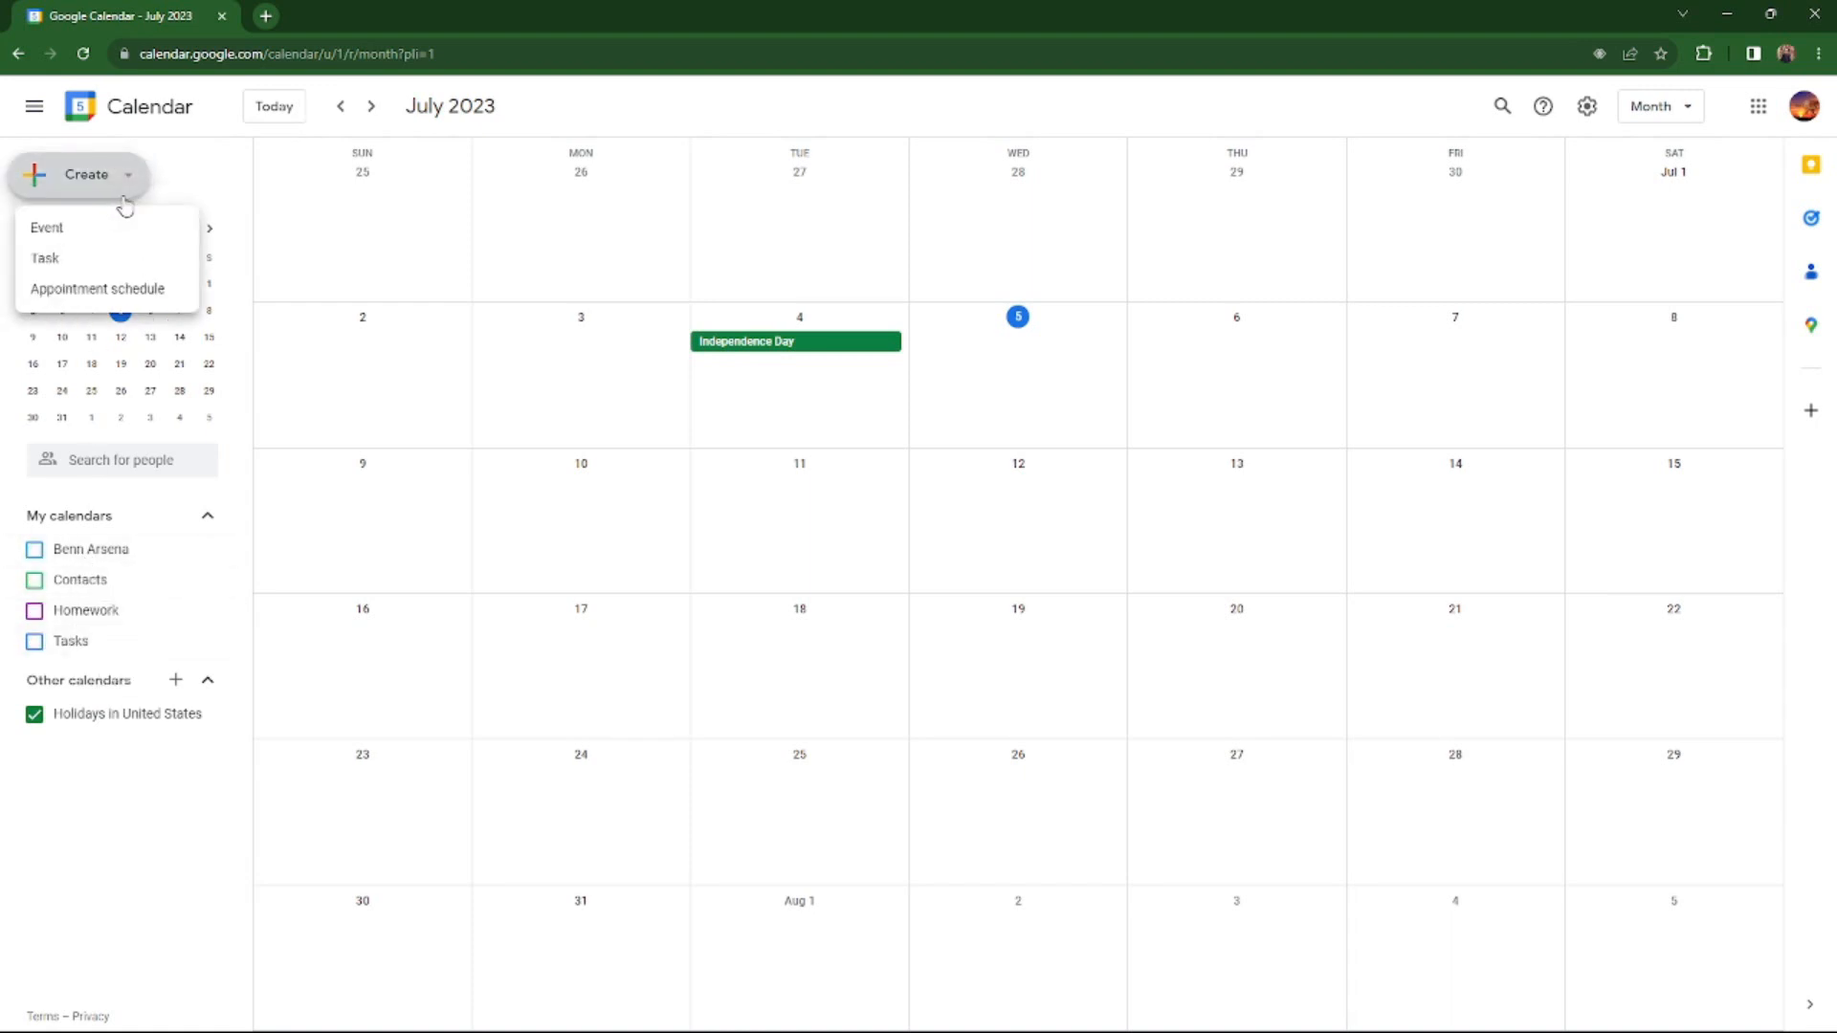
{"action": "left_click", "coordinate": [122, 206]}
{"action": "left_click", "coordinate": [80, 615]}
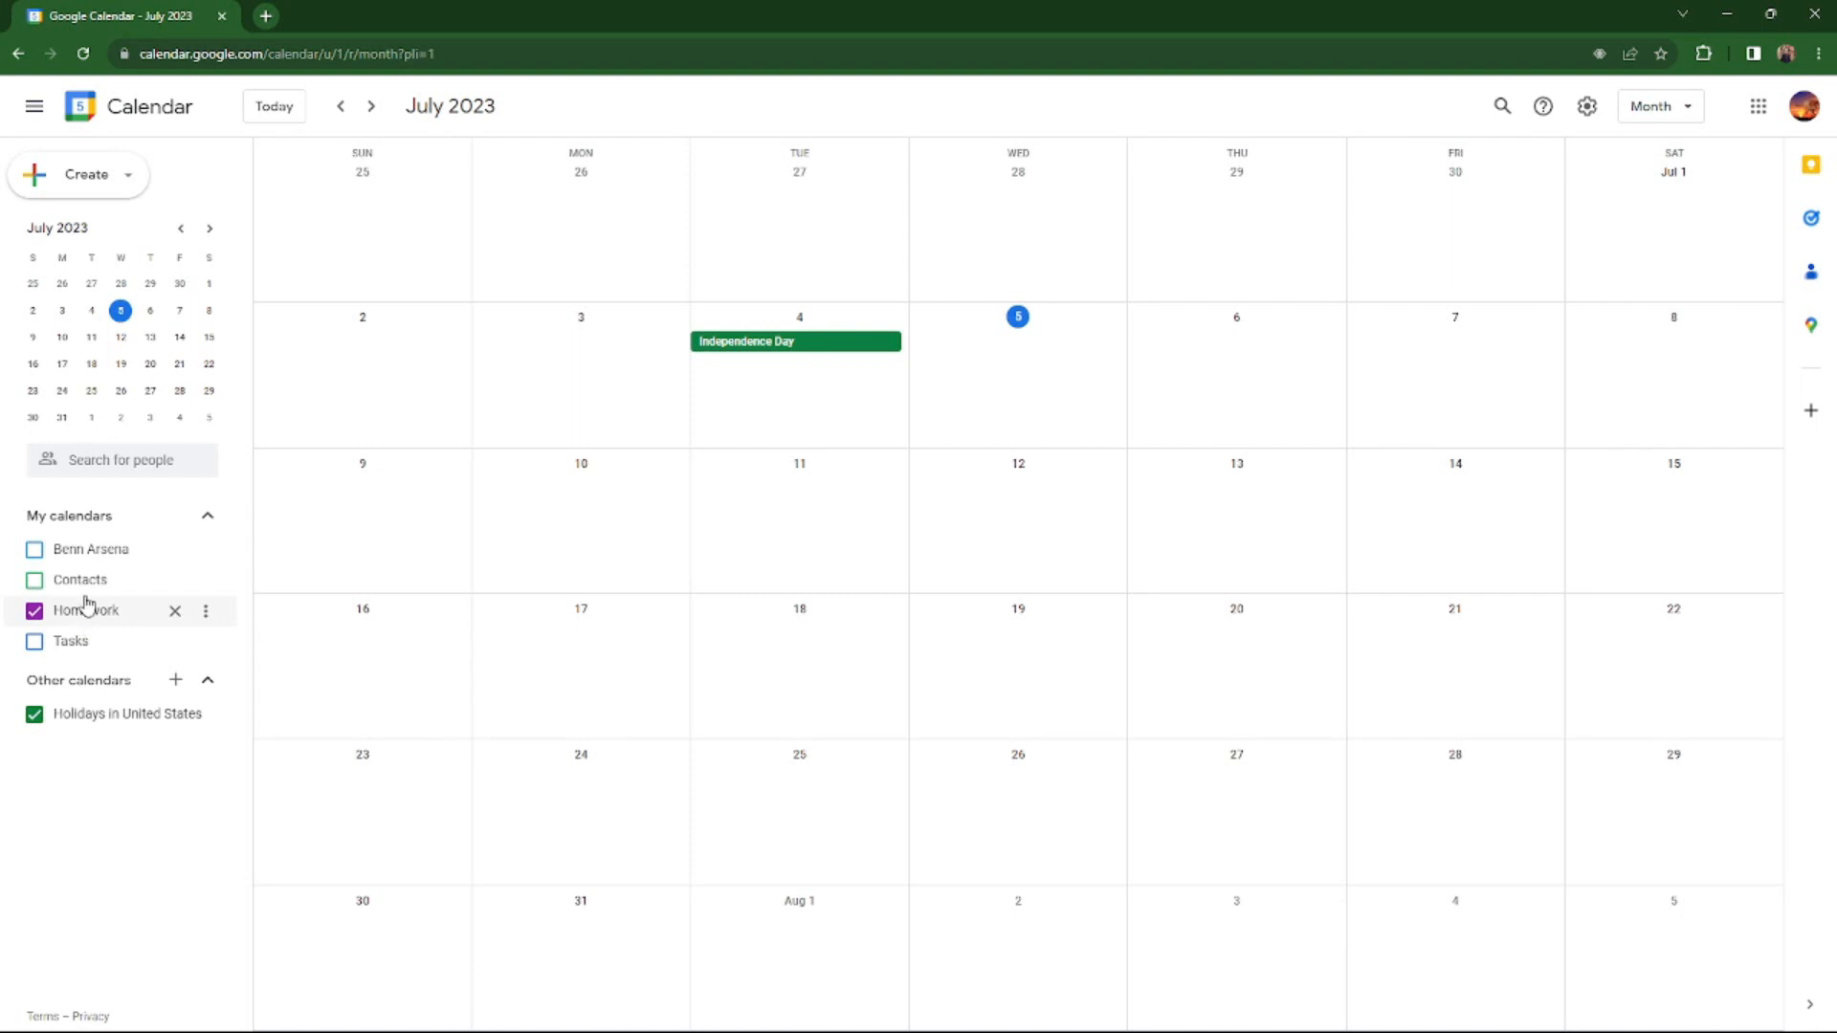
Examine the calendar and colour choices of a new event draft, and close it without saving.
{"action": "left_click", "coordinate": [116, 195]}
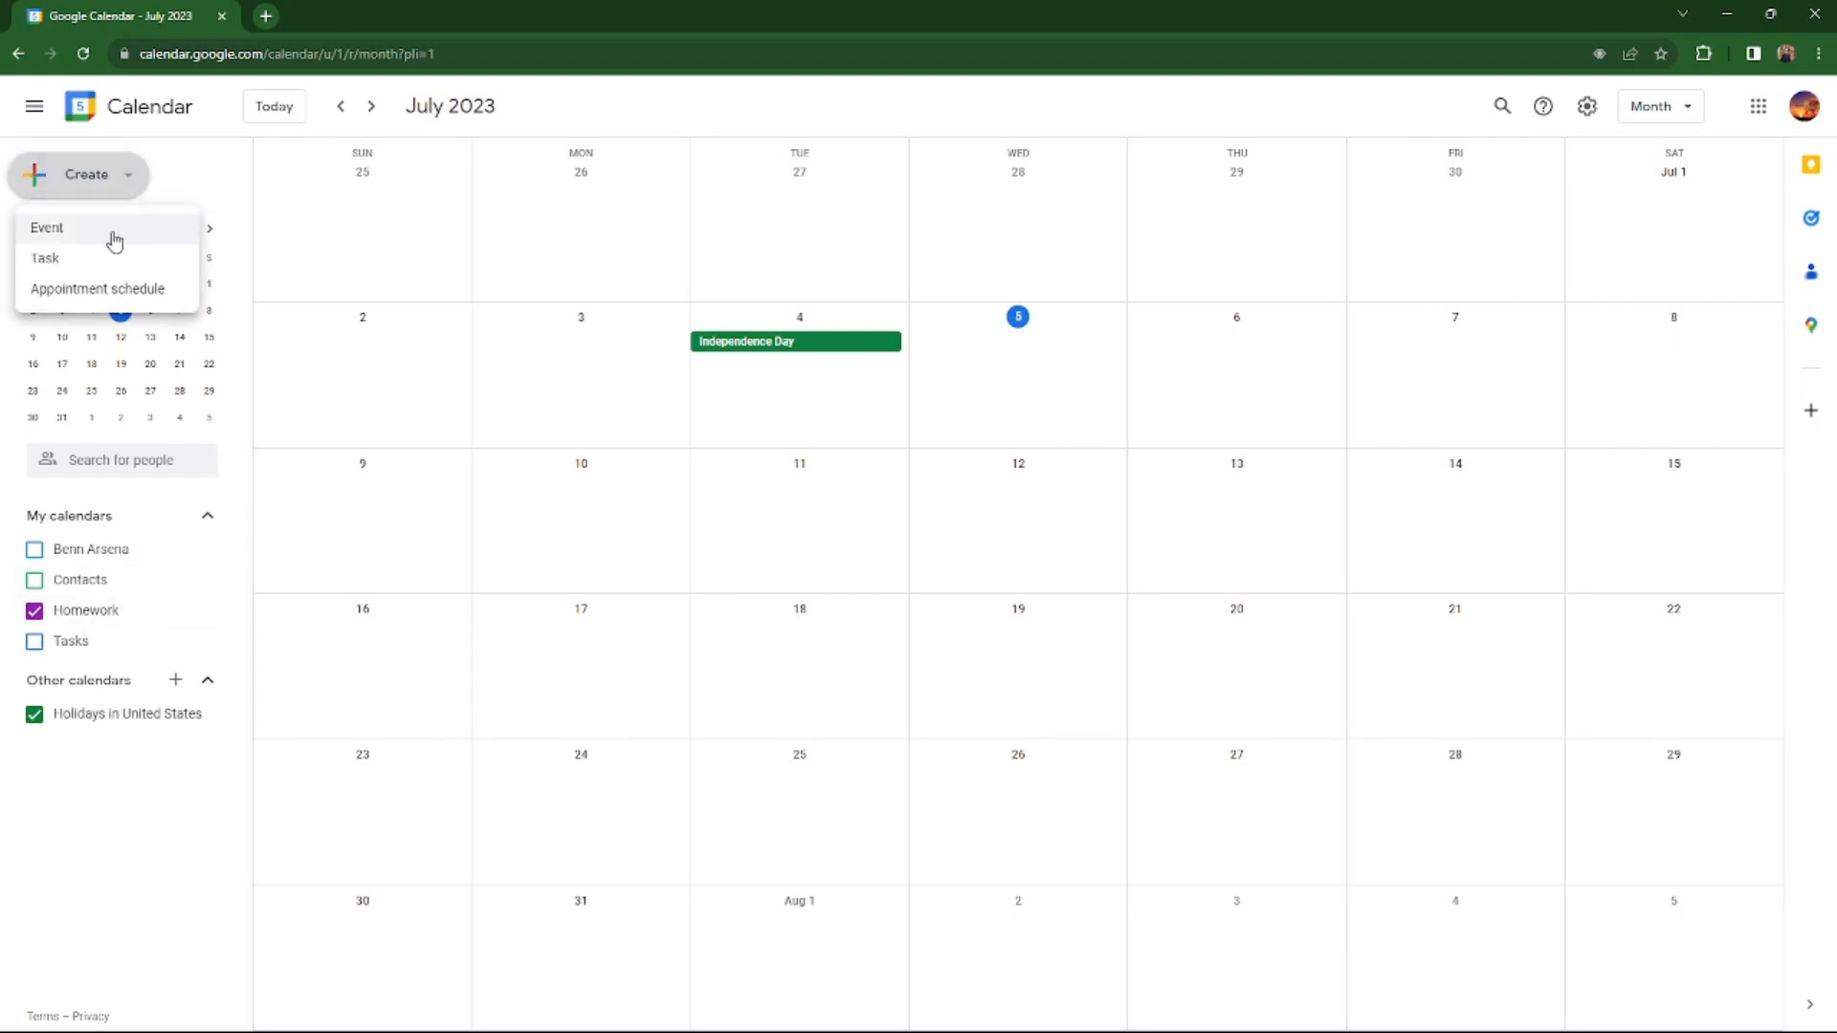
{"action": "left_click", "coordinate": [114, 234]}
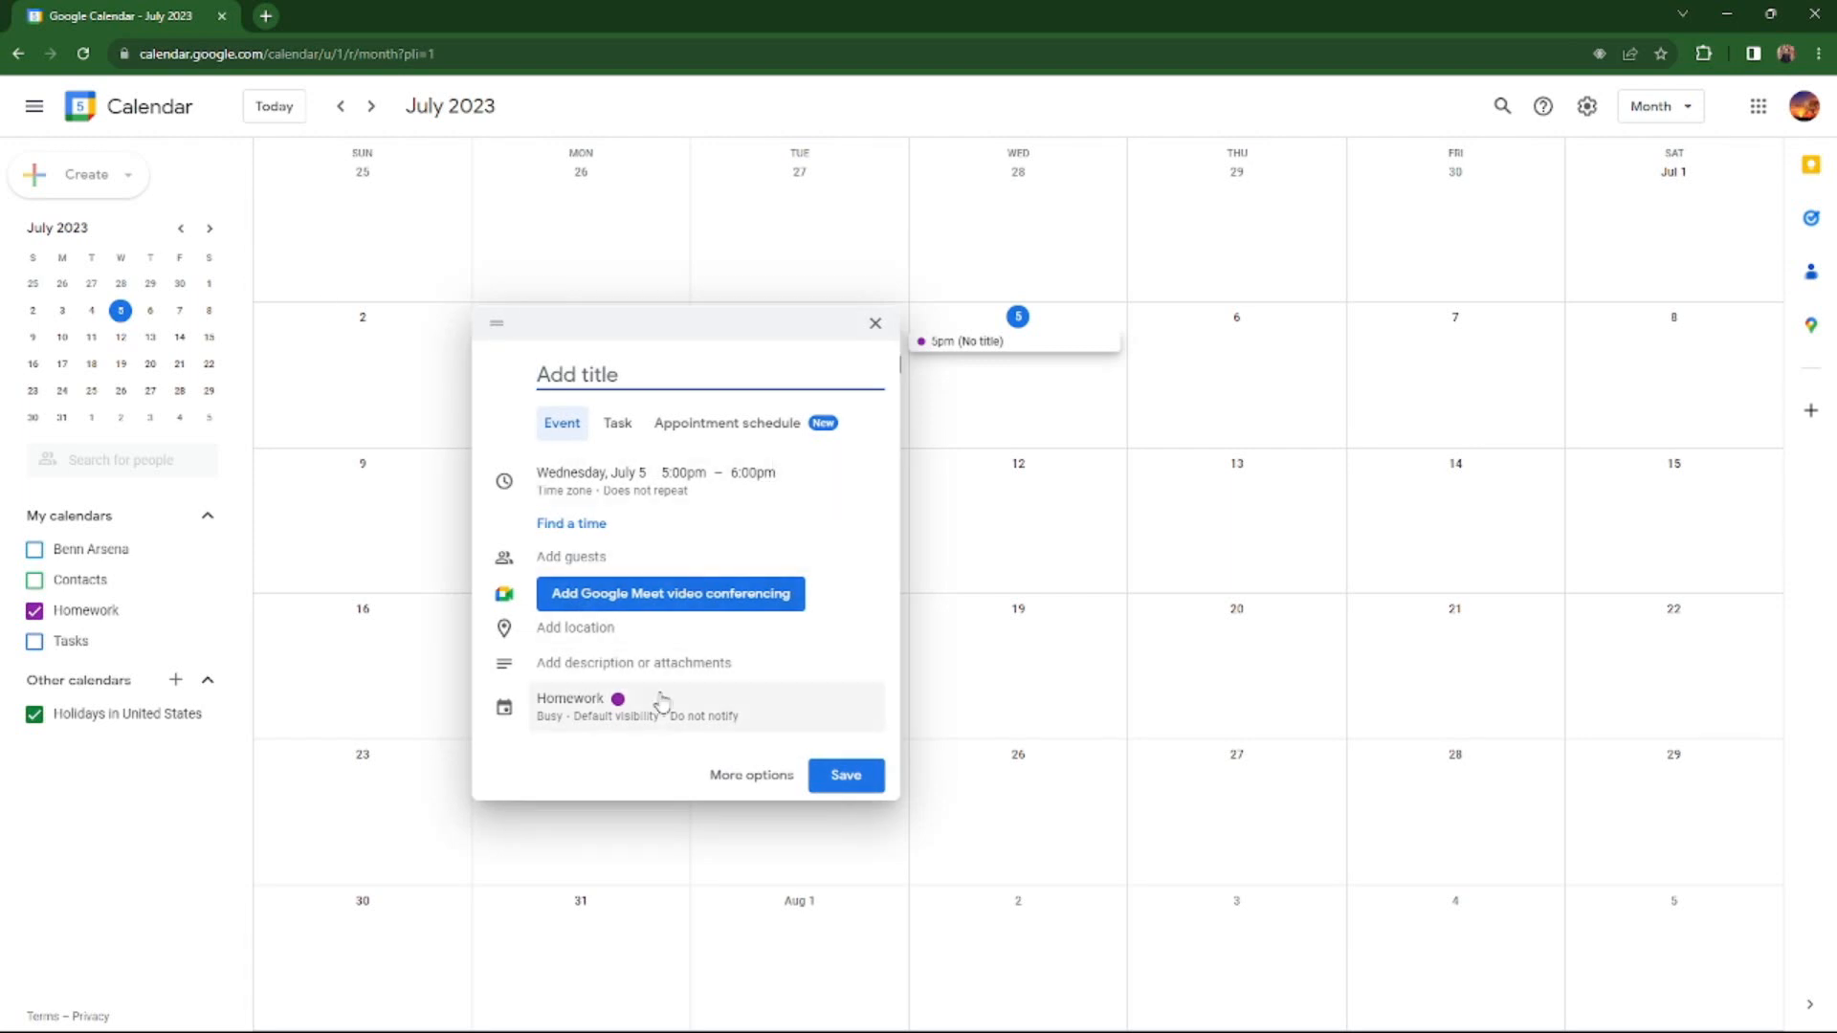
{"action": "left_click", "coordinate": [660, 725]}
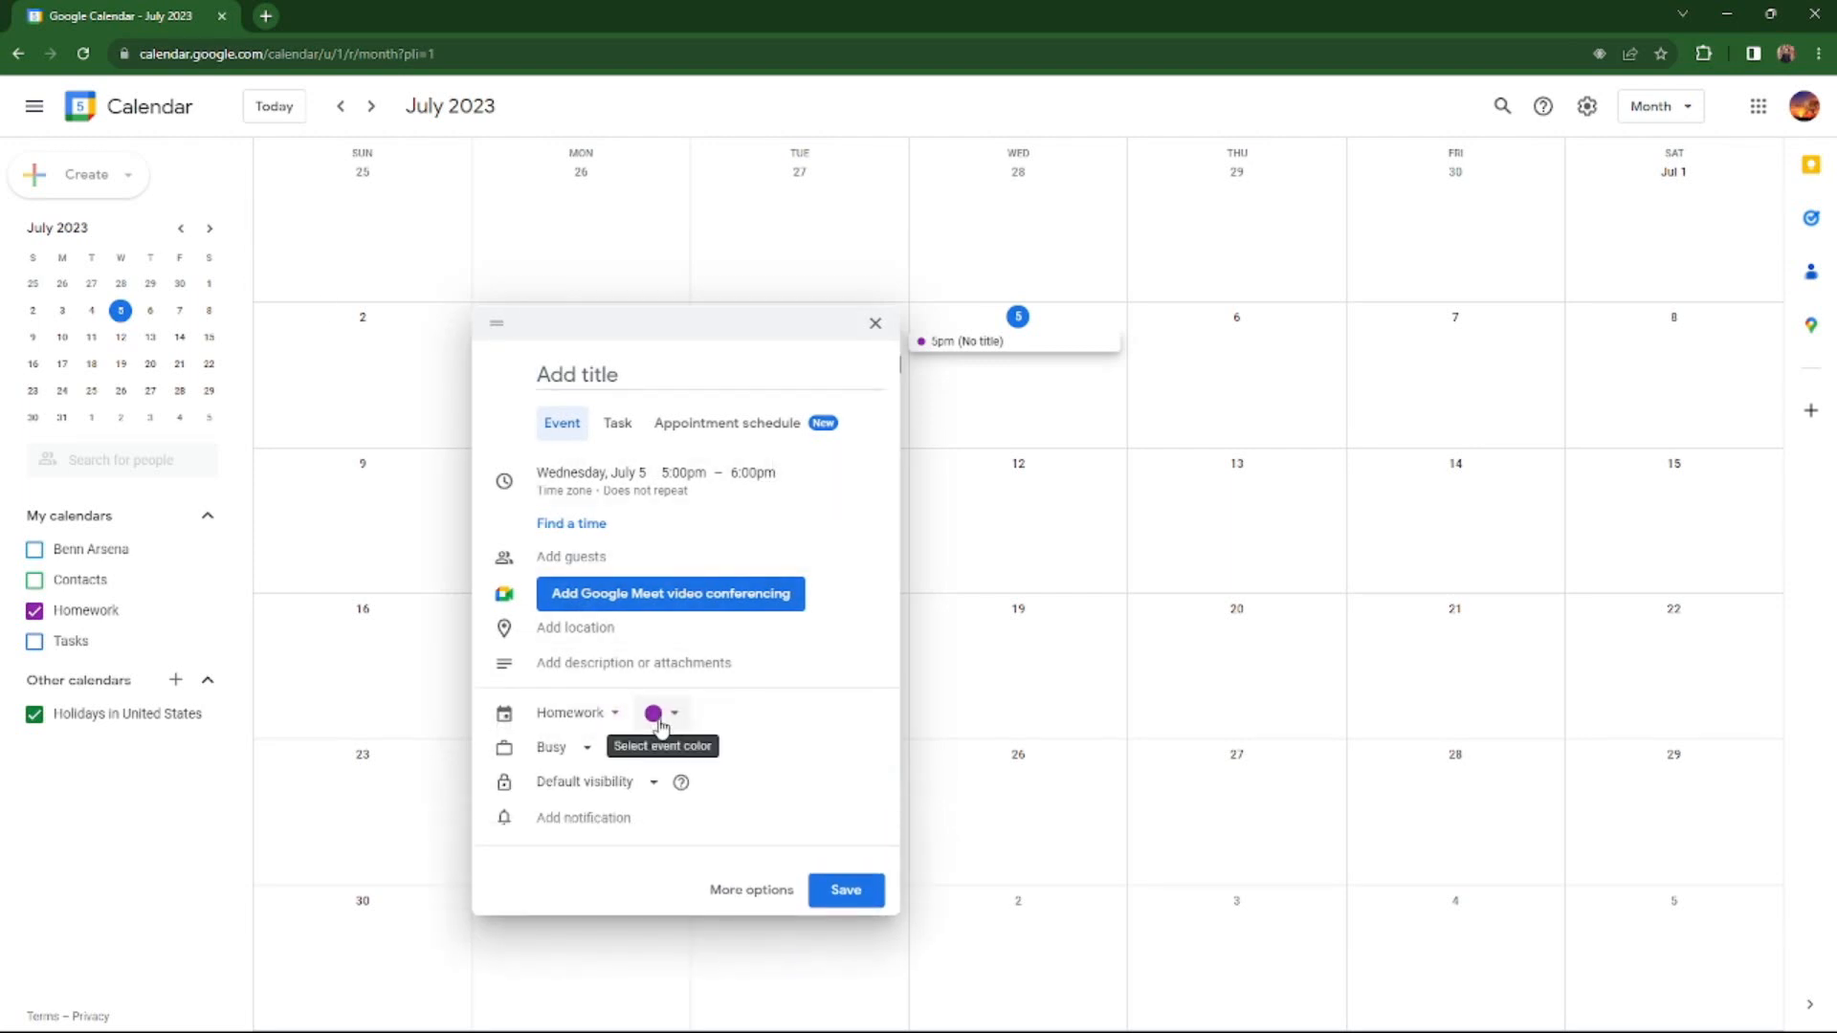
{"action": "left_click", "coordinate": [607, 723]}
{"action": "left_click", "coordinate": [607, 724]}
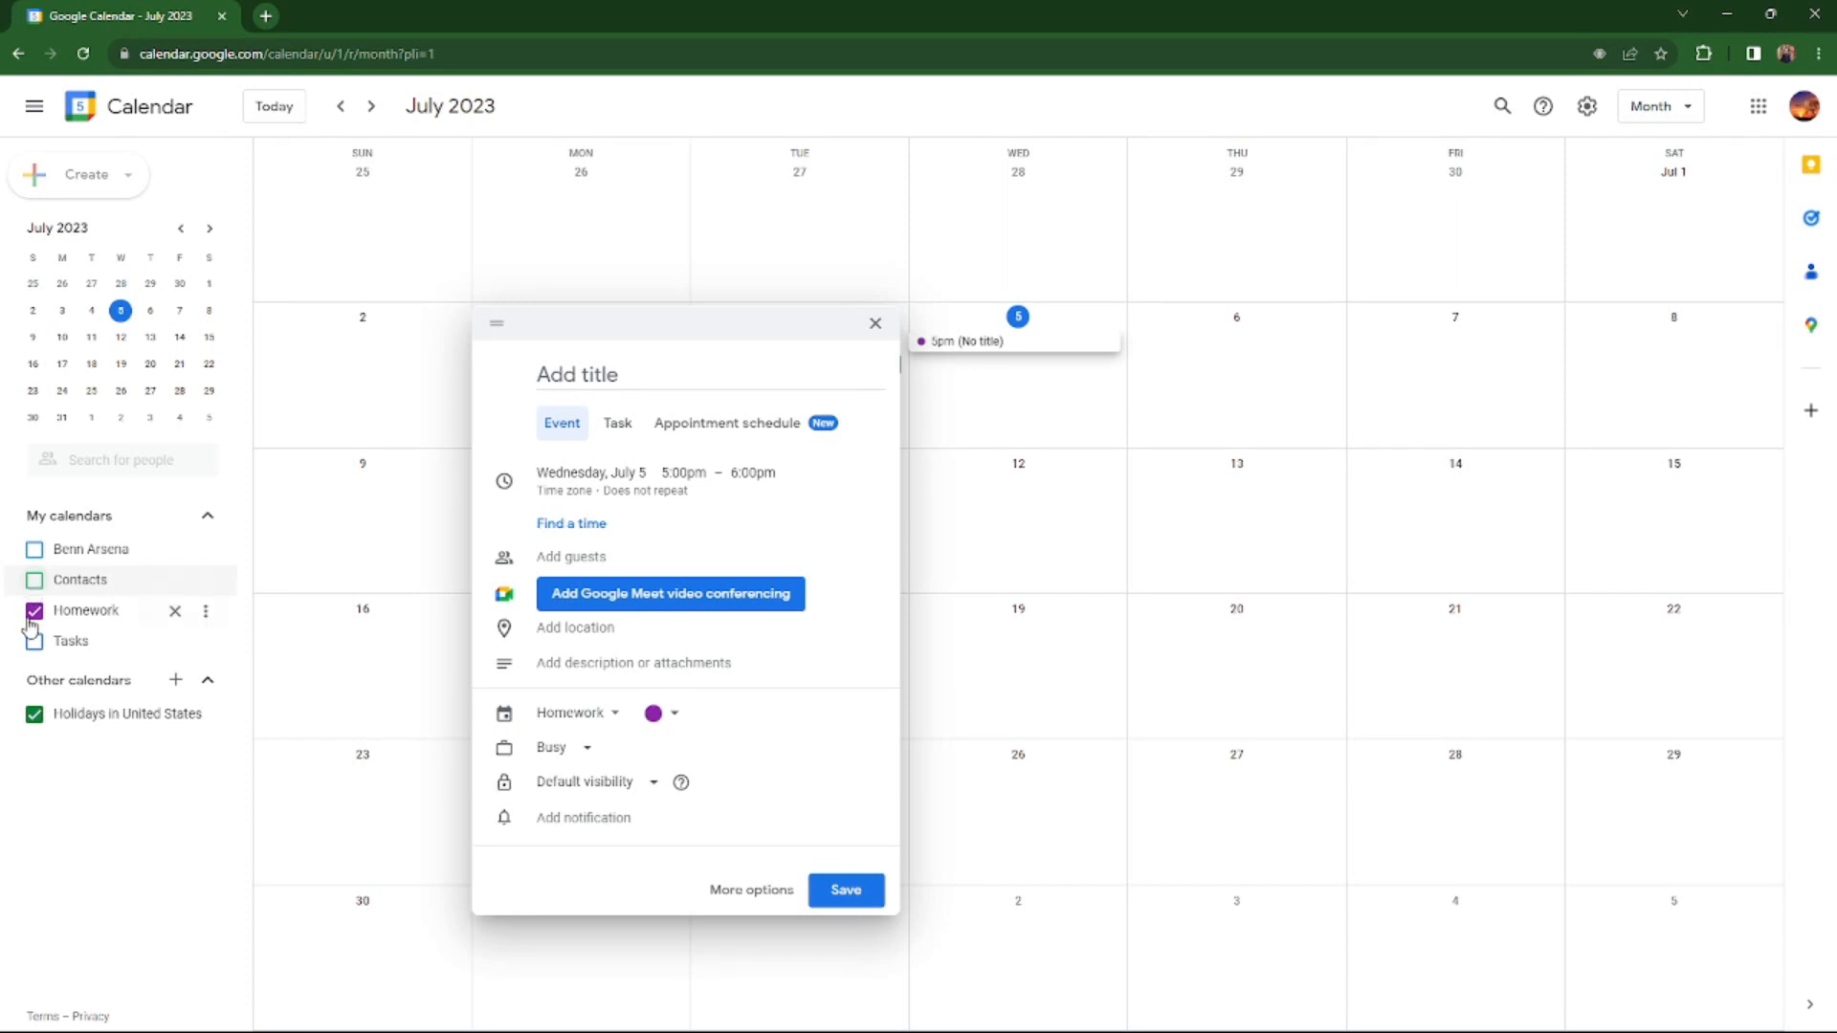
{"action": "left_click", "coordinate": [574, 713]}
{"action": "left_click", "coordinate": [875, 326]}
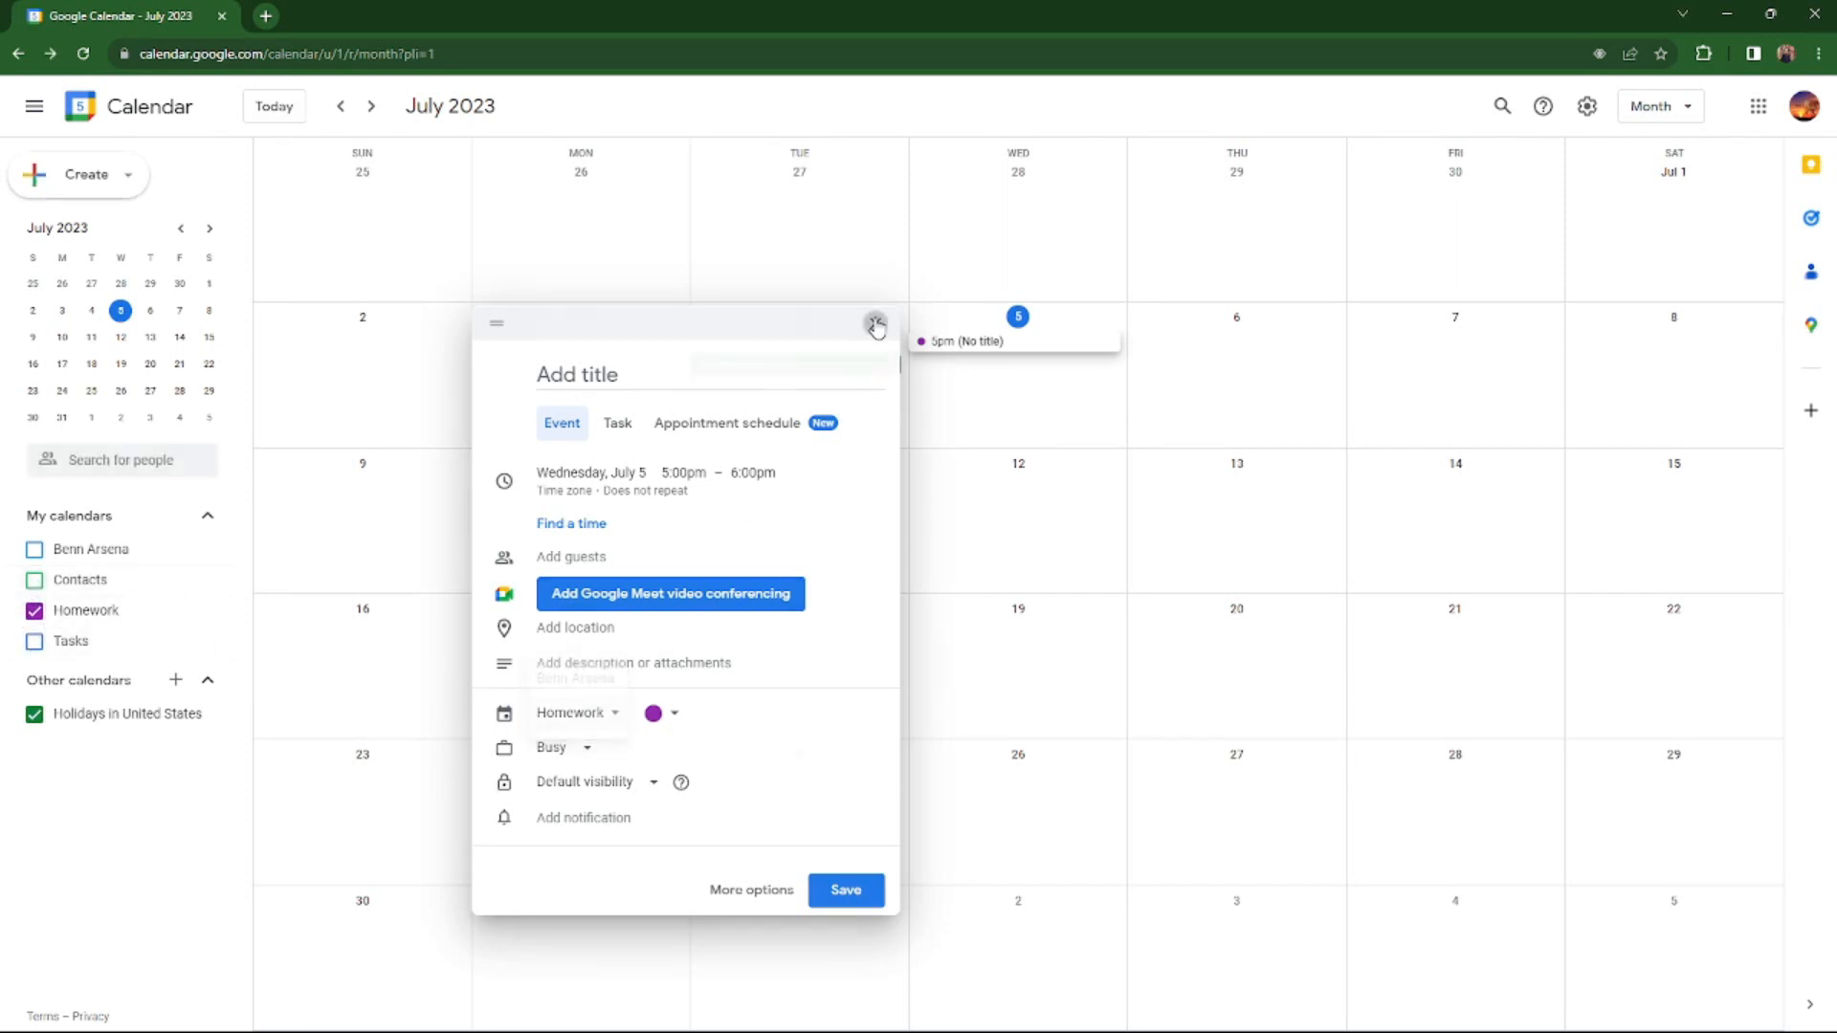
Create a new calendar named Work with the description "Papa pizzeria" and return to the month view.
{"action": "left_click", "coordinate": [175, 679]}
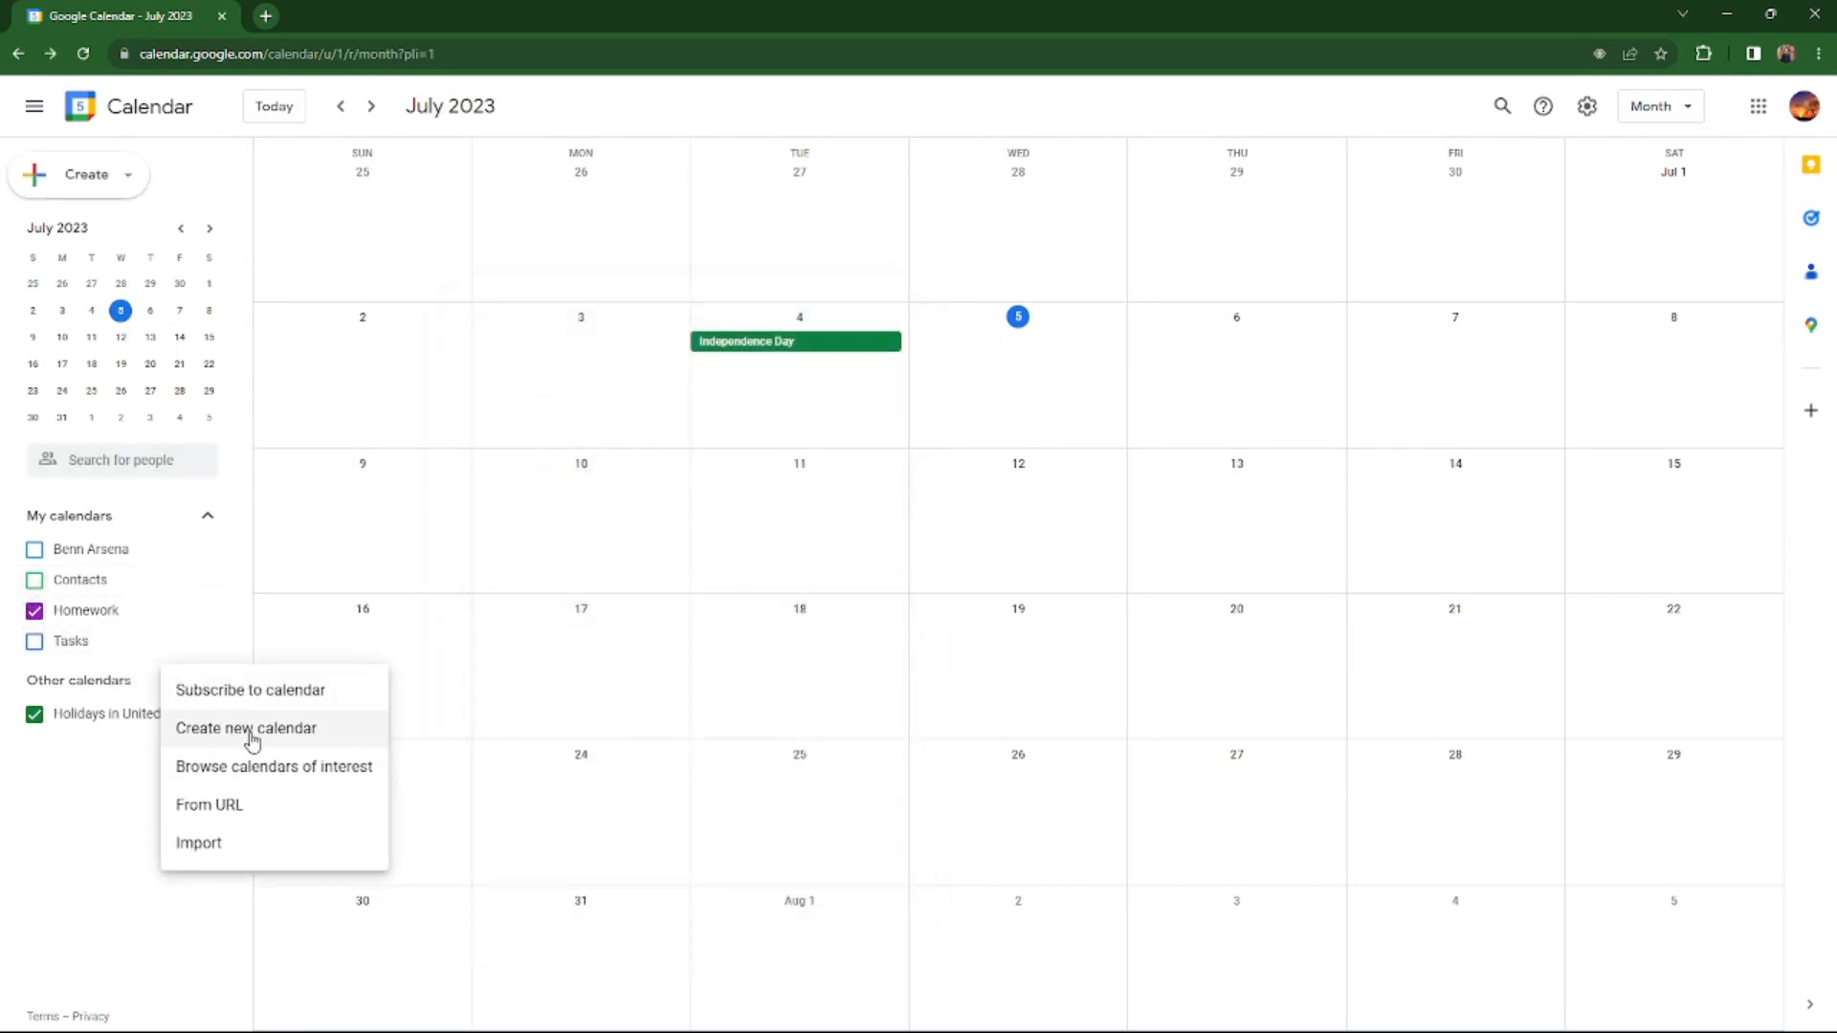
{"action": "left_click", "coordinate": [254, 732]}
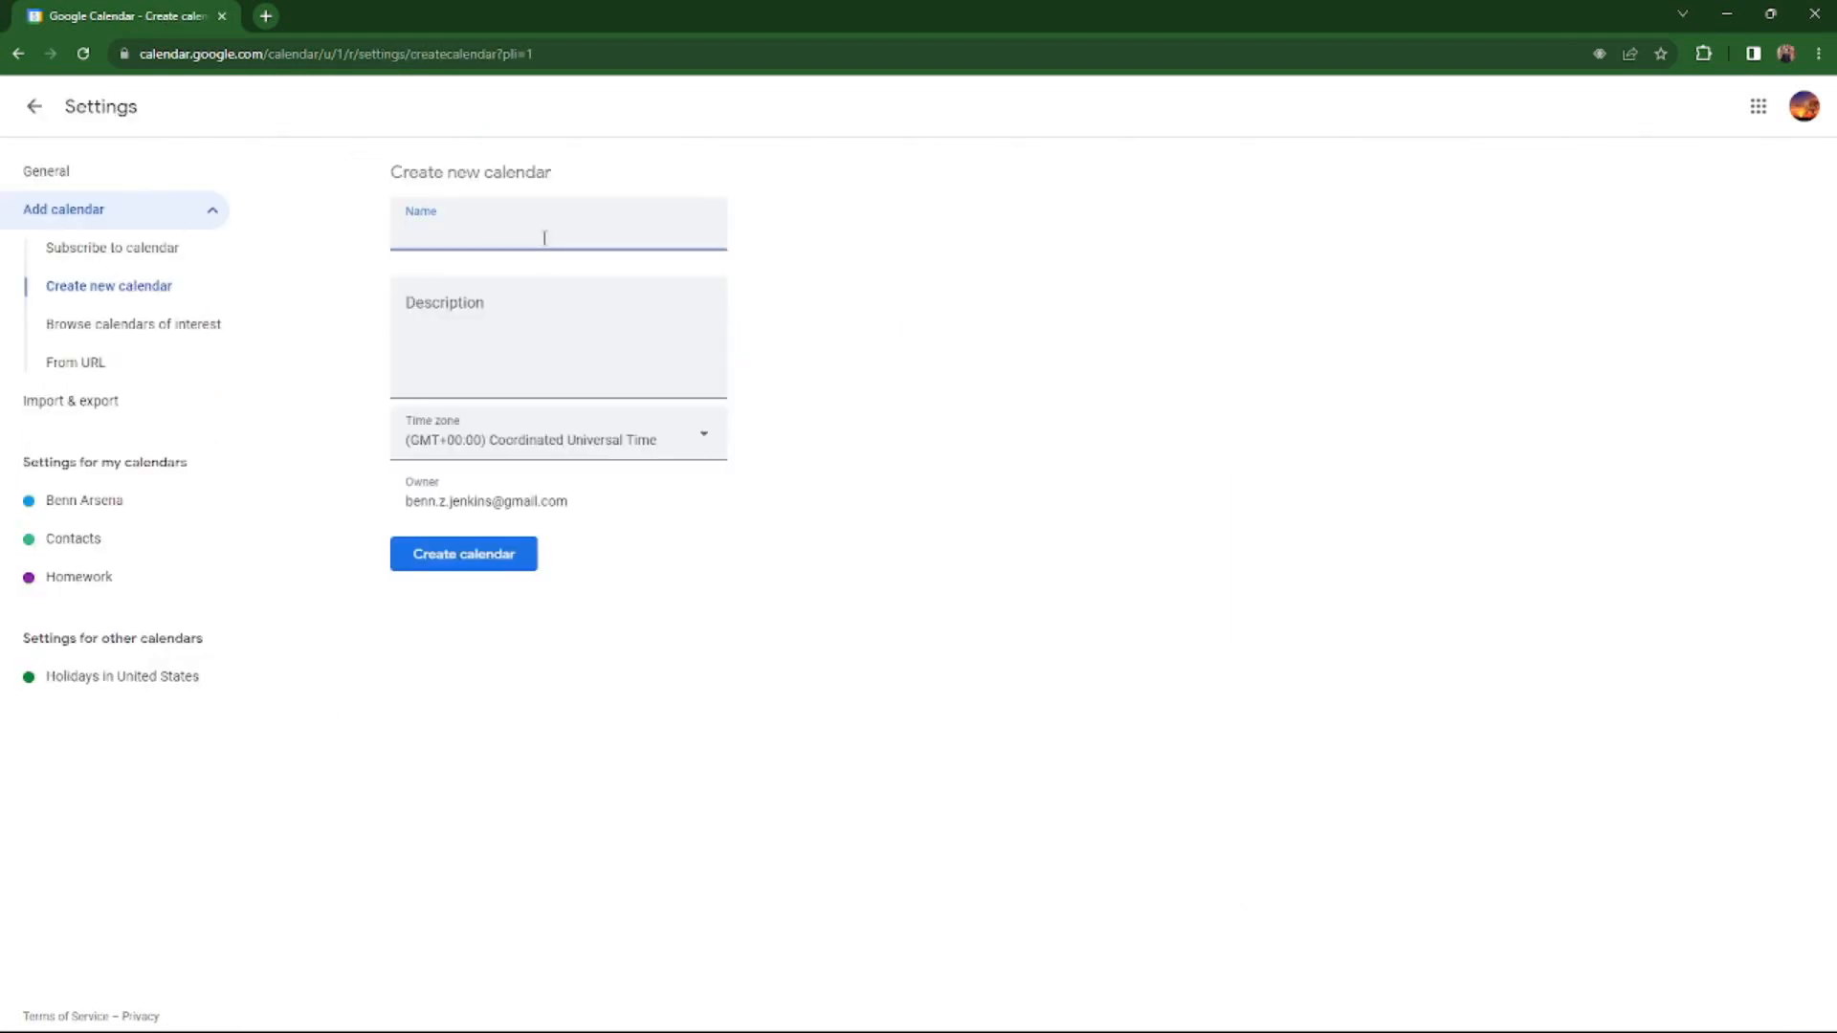
{"action": "left_click", "coordinate": [564, 334]}
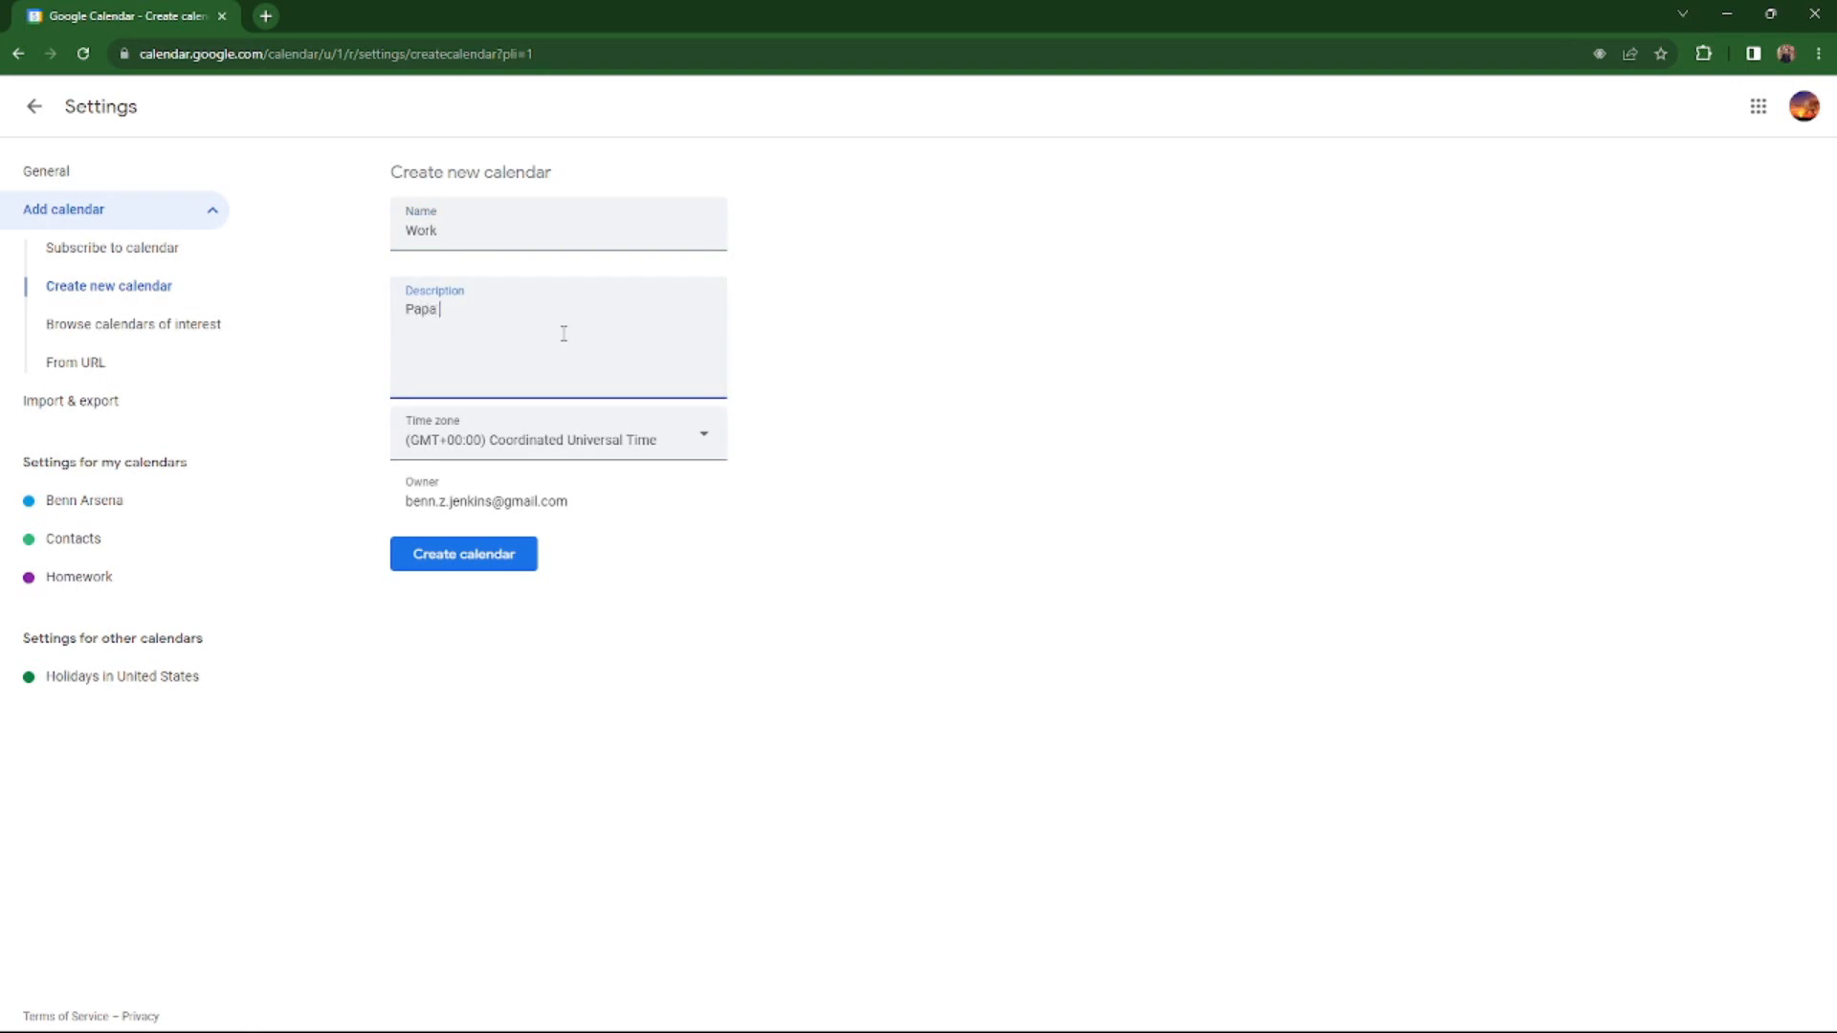
{"action": "left_click", "coordinate": [474, 560]}
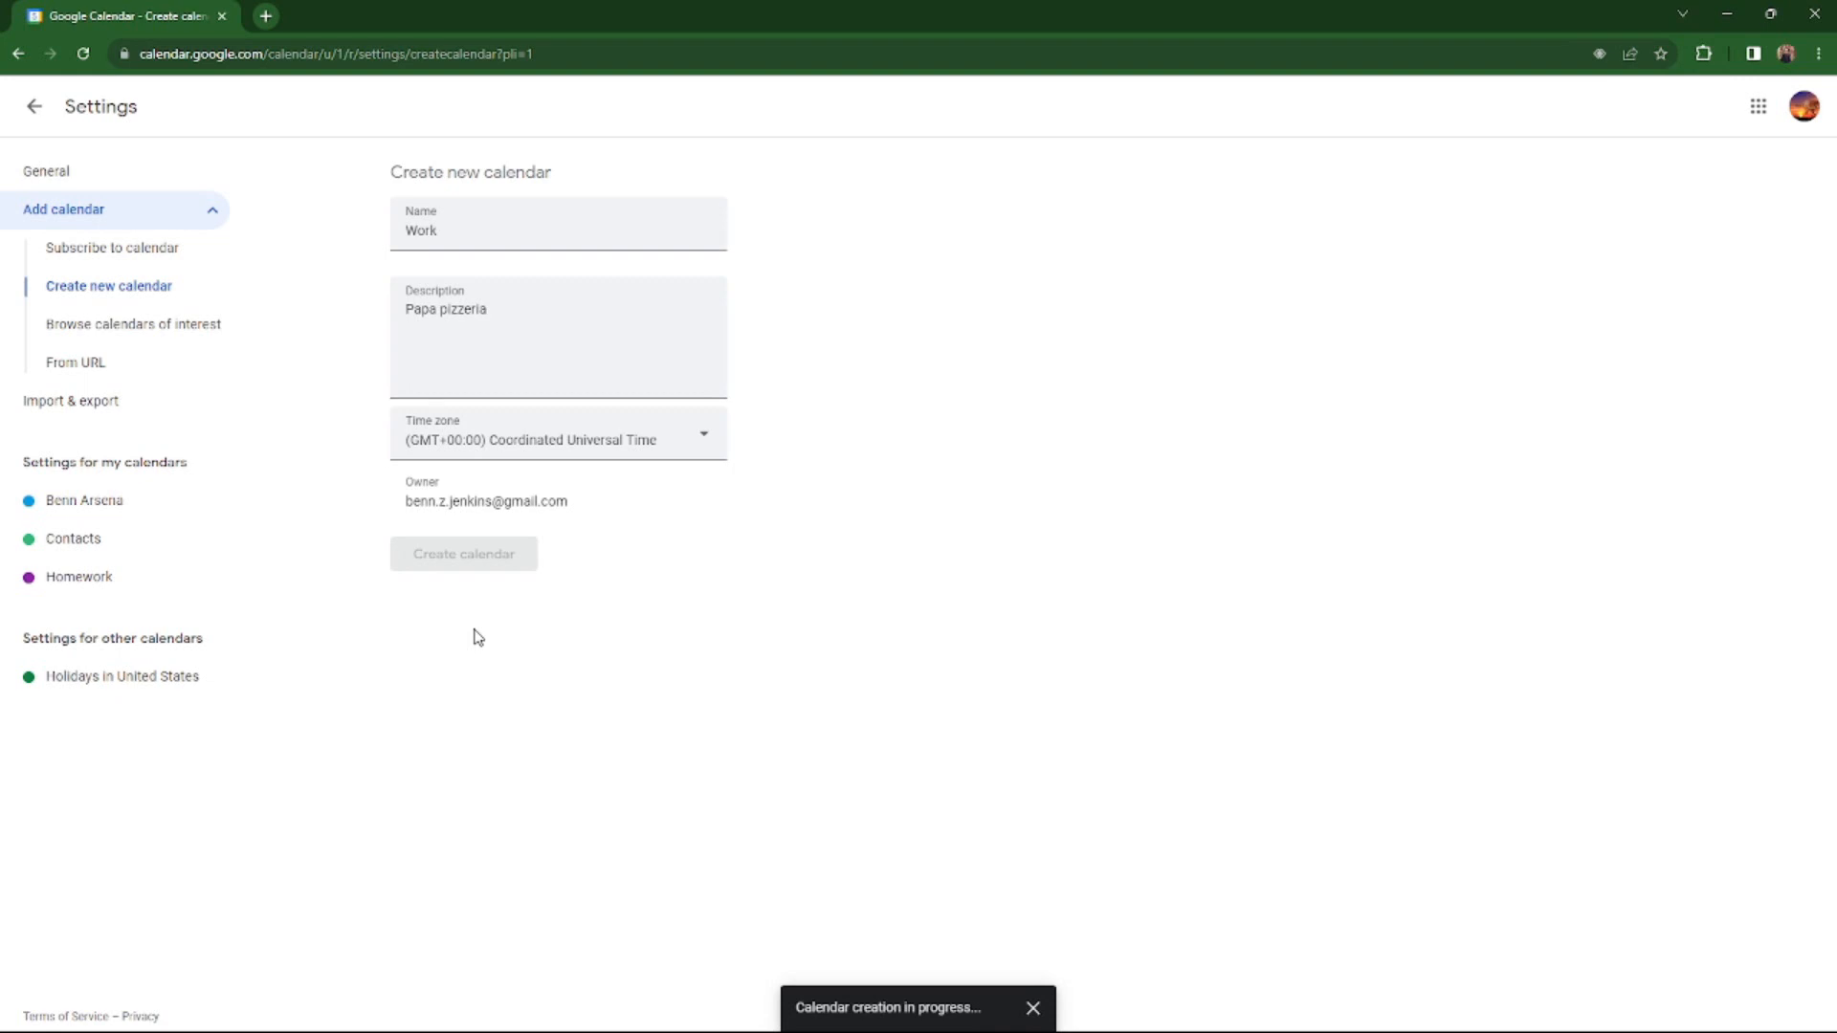
{"action": "left_click", "coordinate": [34, 106]}
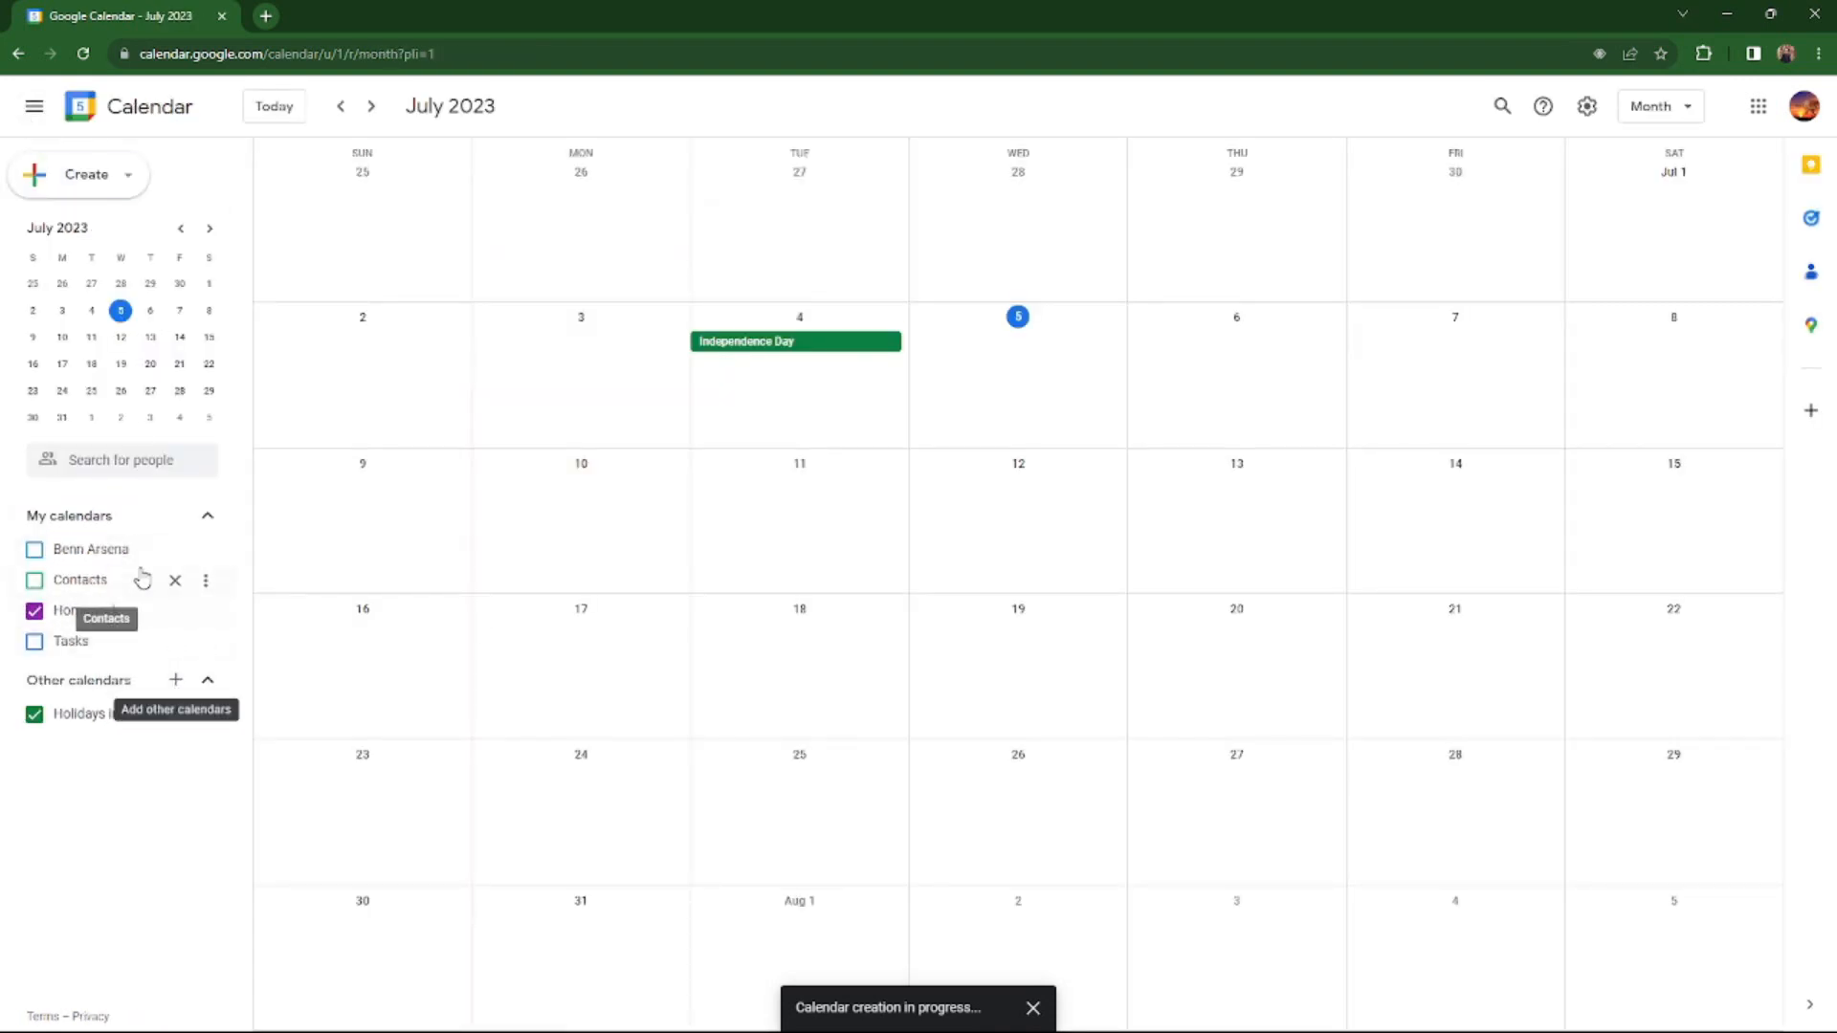
{"action": "left_click", "coordinate": [175, 680]}
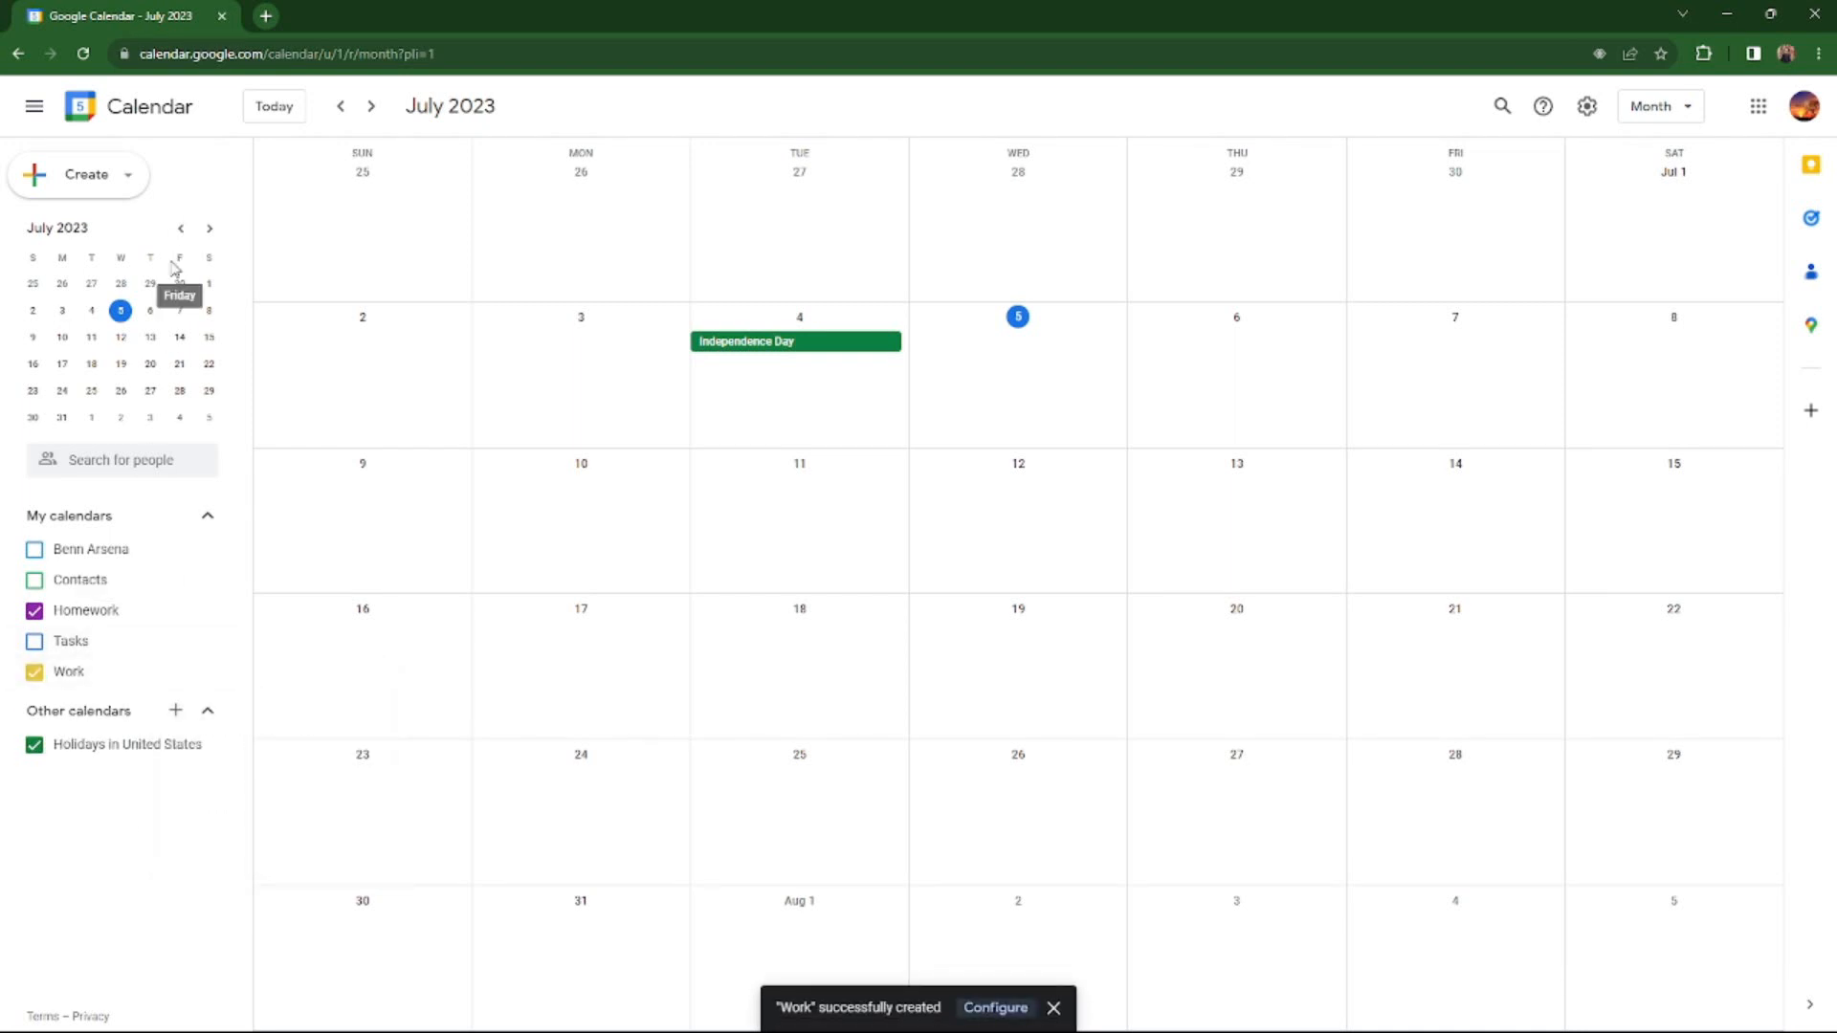
Look over the fields of a blank new event and close it without saving.
{"action": "left_click", "coordinate": [108, 187]}
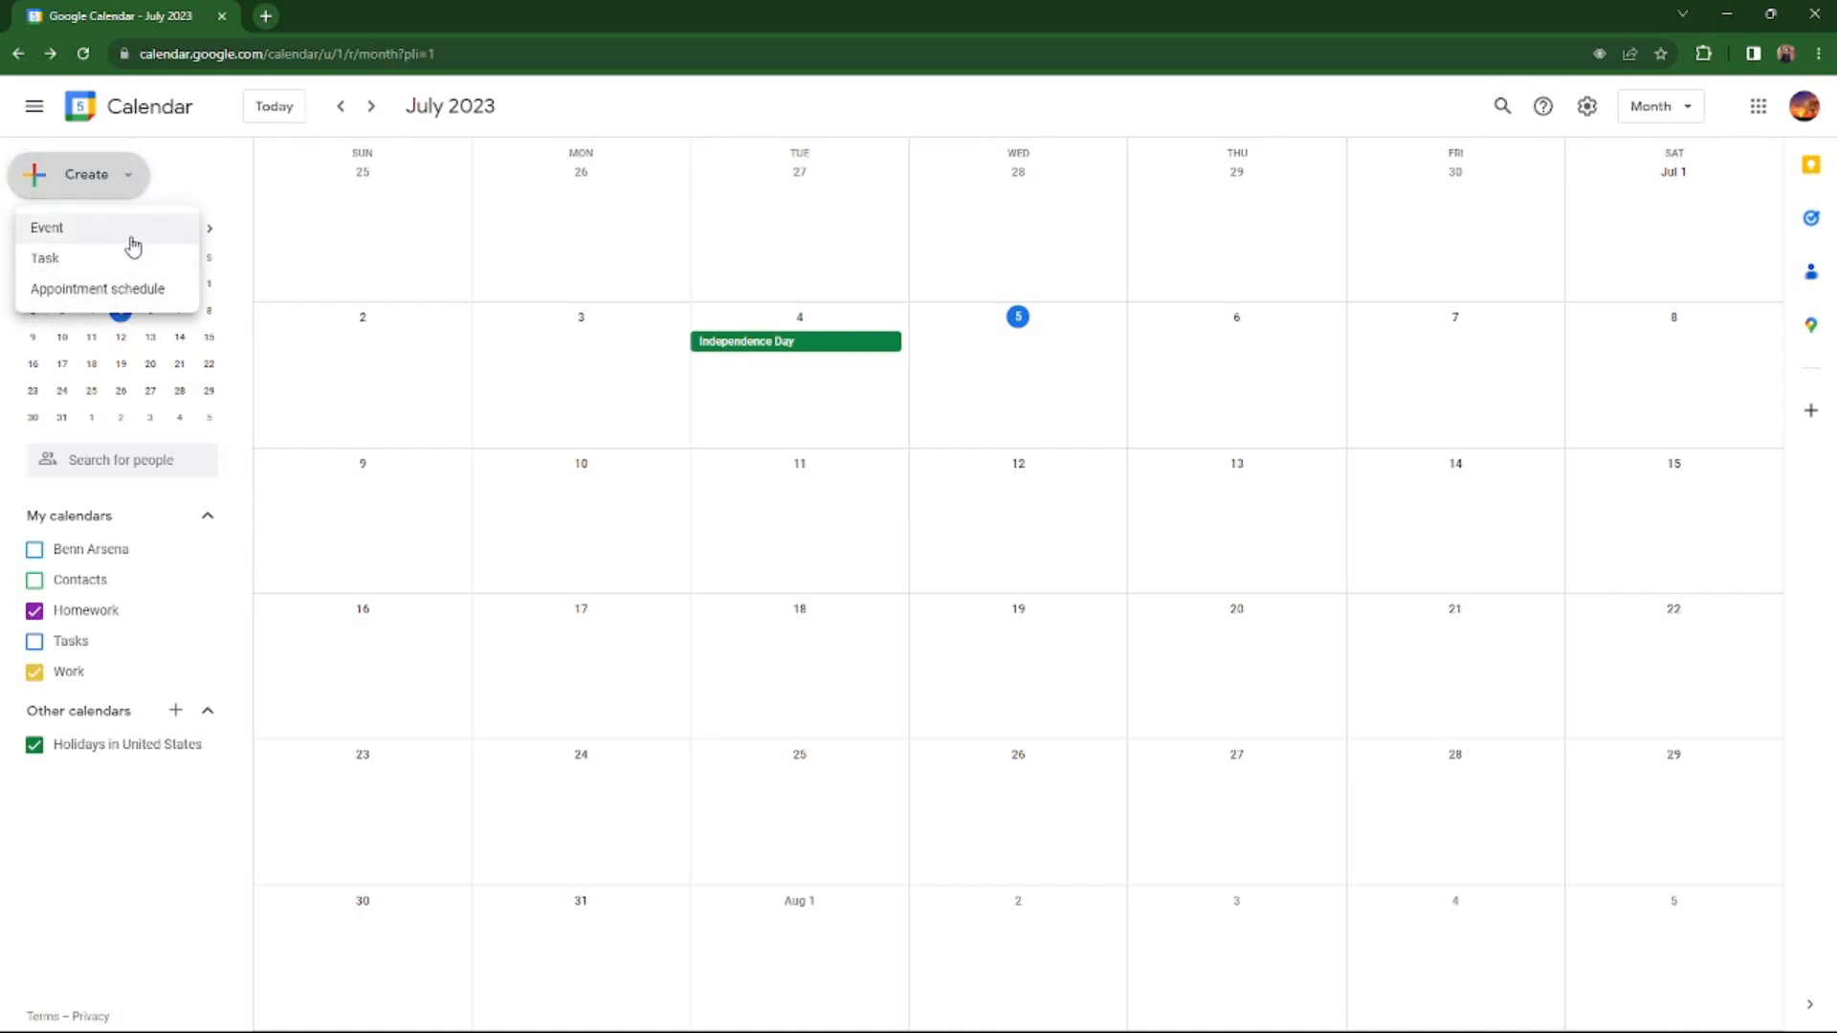
{"action": "left_click", "coordinate": [133, 234]}
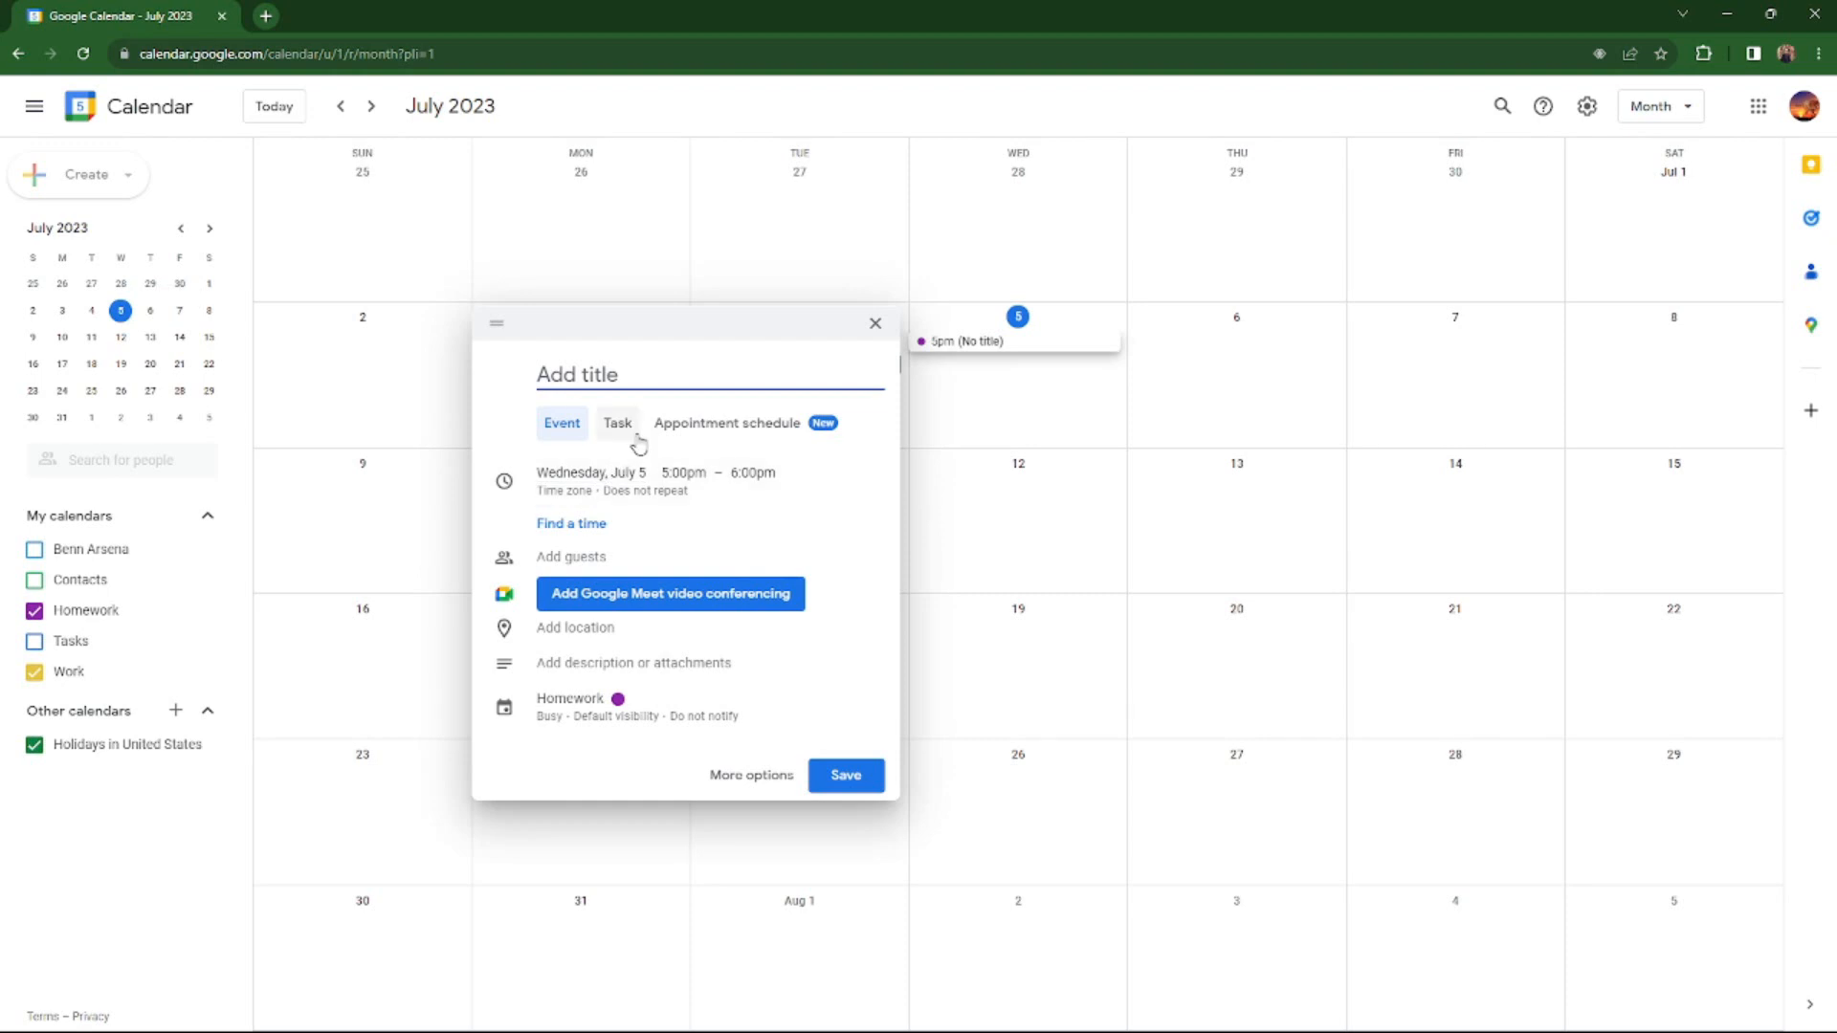
{"action": "left_click", "coordinate": [875, 323]}
Examine the blank task and appointment schedule forms, closing them without saving anything.
{"action": "left_click", "coordinate": [84, 180]}
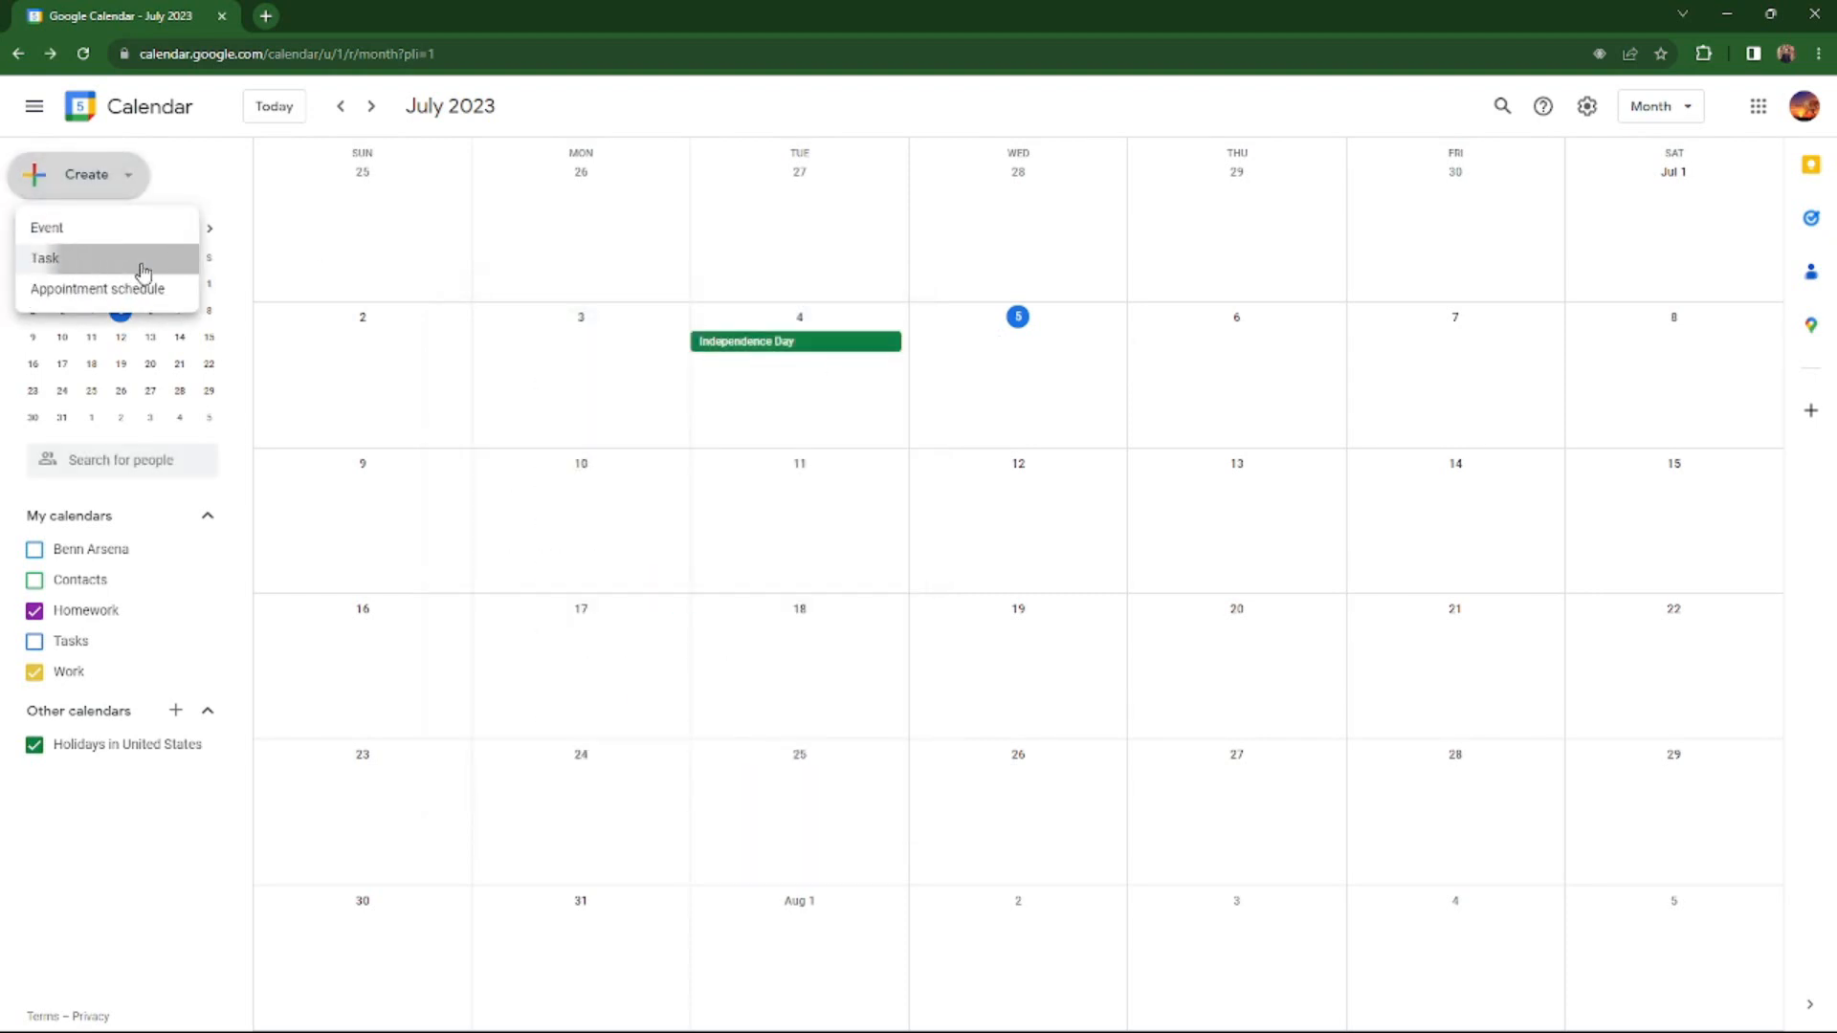
{"action": "left_click", "coordinate": [143, 259]}
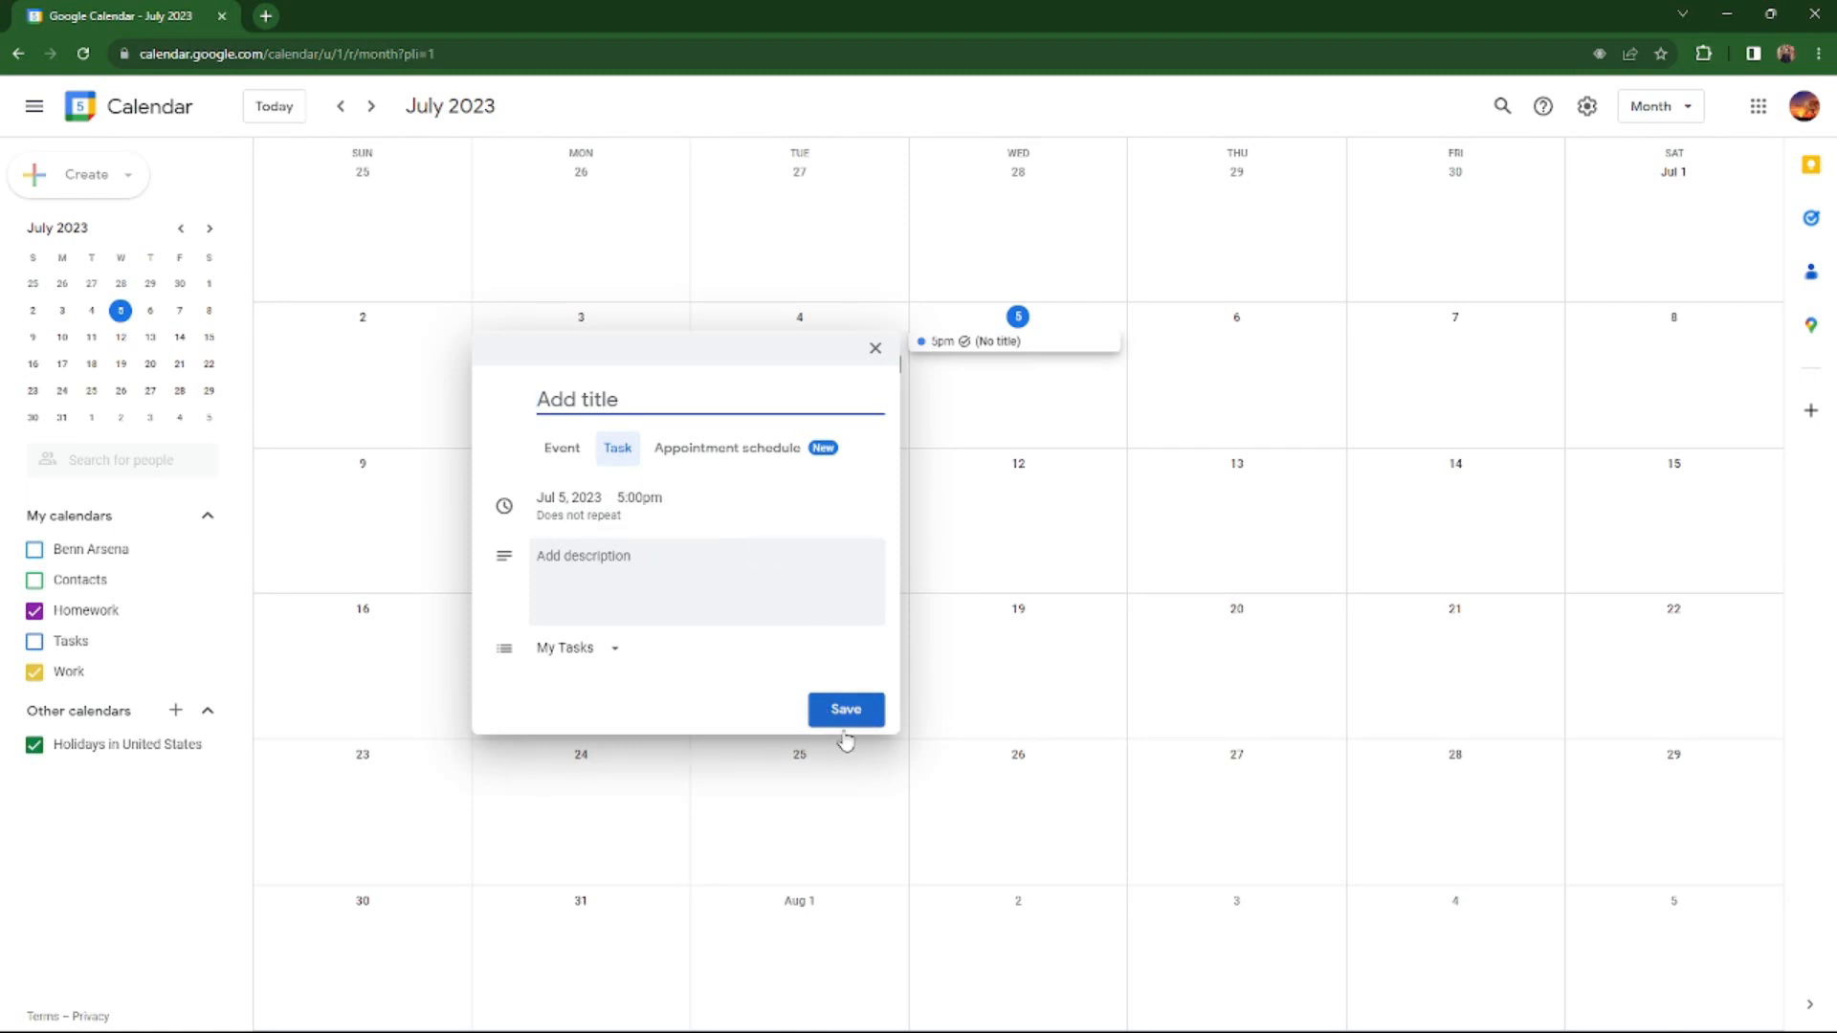
{"action": "left_click", "coordinate": [761, 468]}
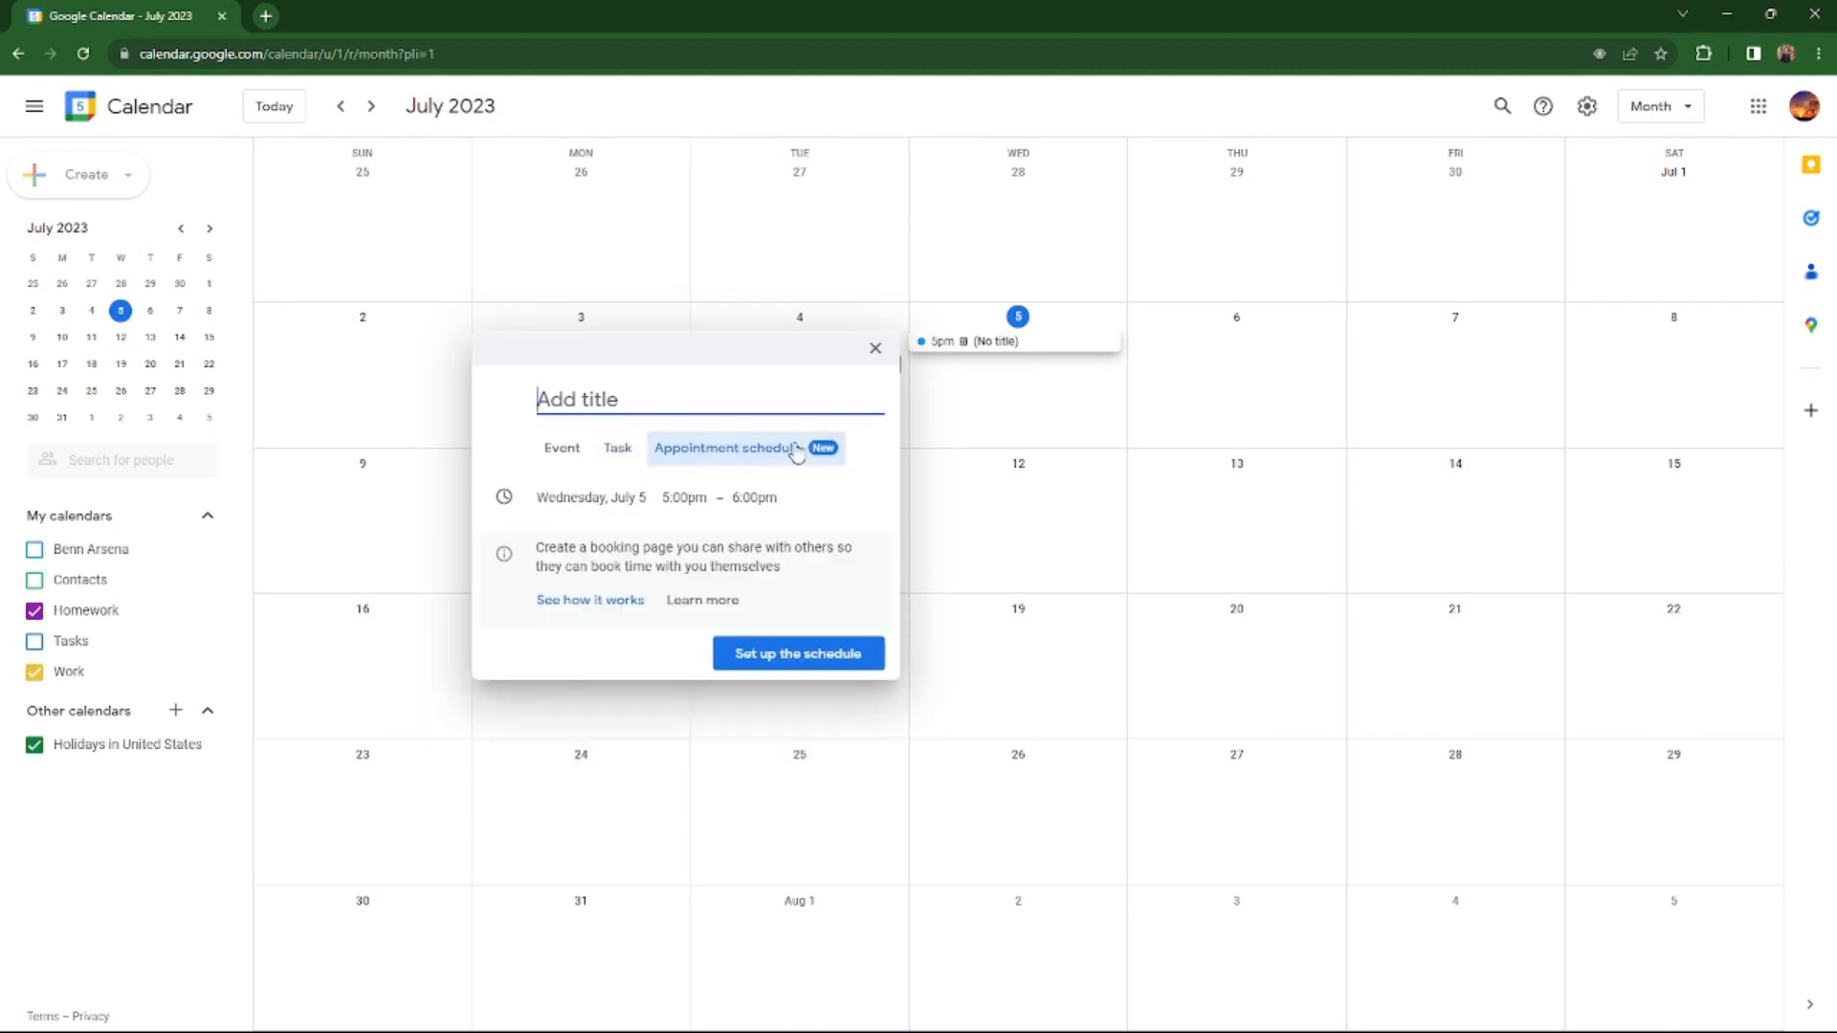
{"action": "left_click", "coordinate": [875, 354]}
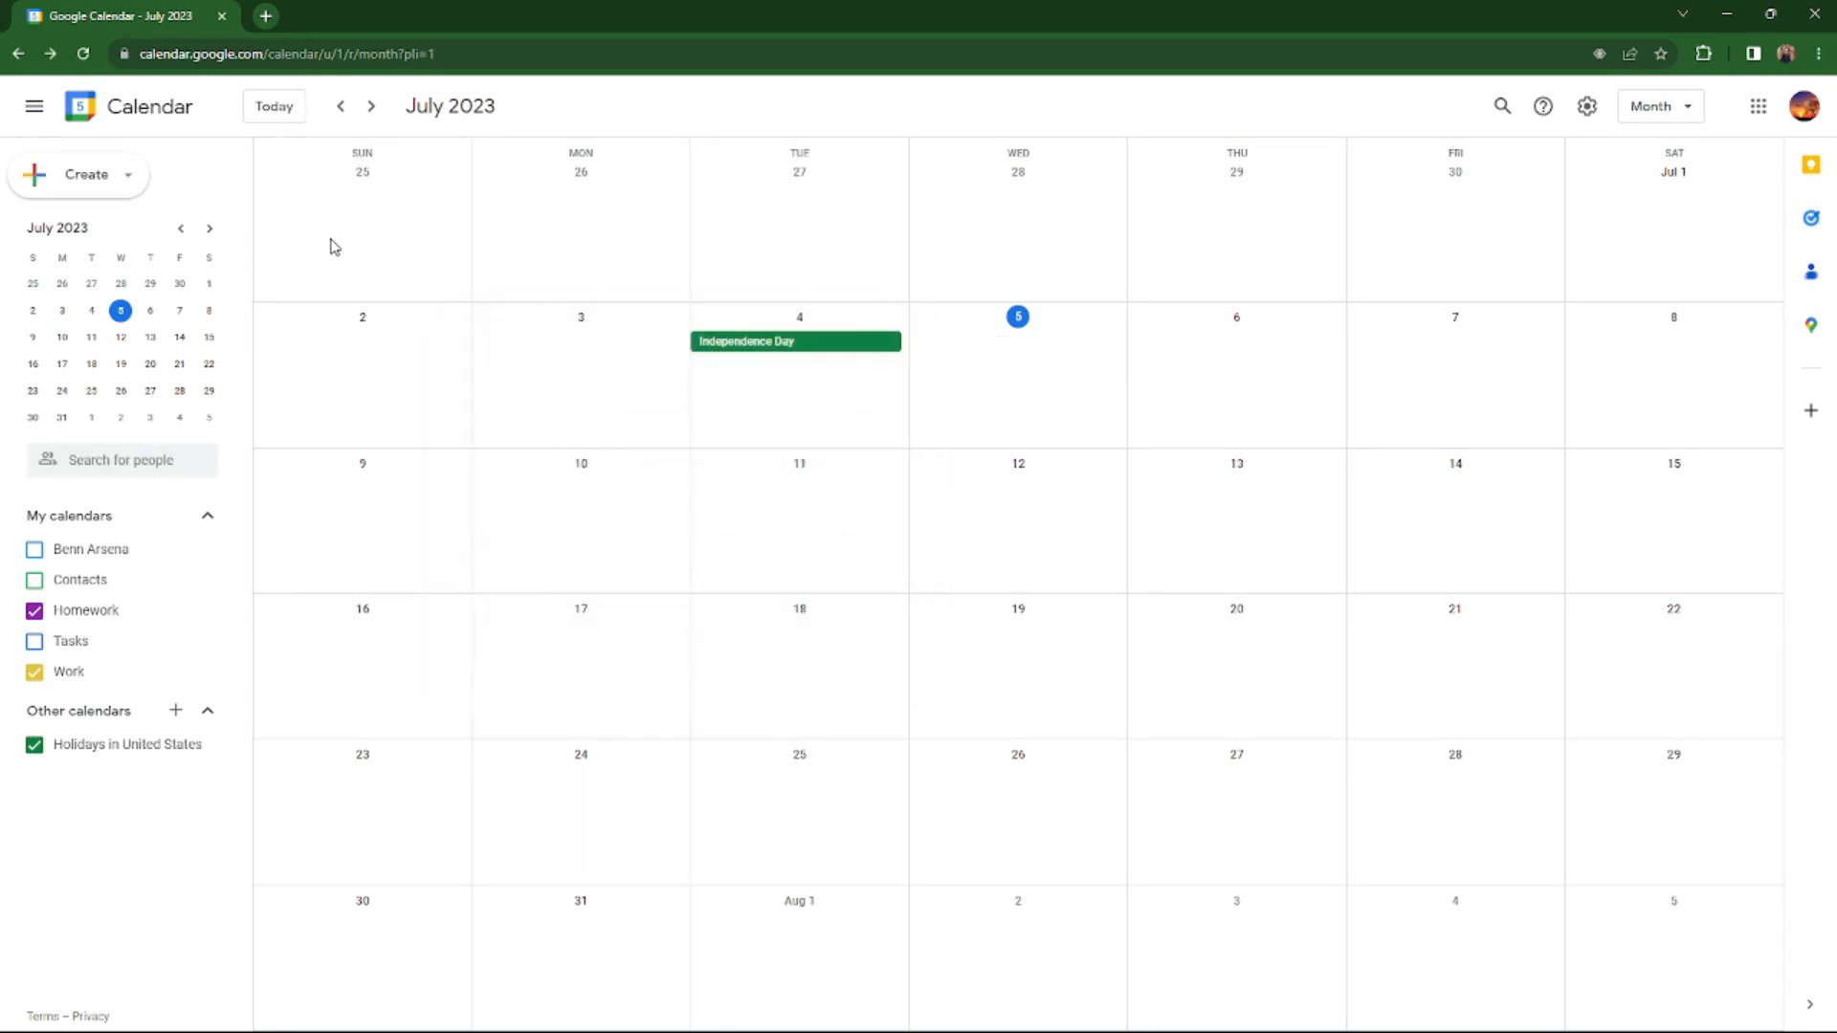
{"action": "left_click", "coordinate": [82, 174]}
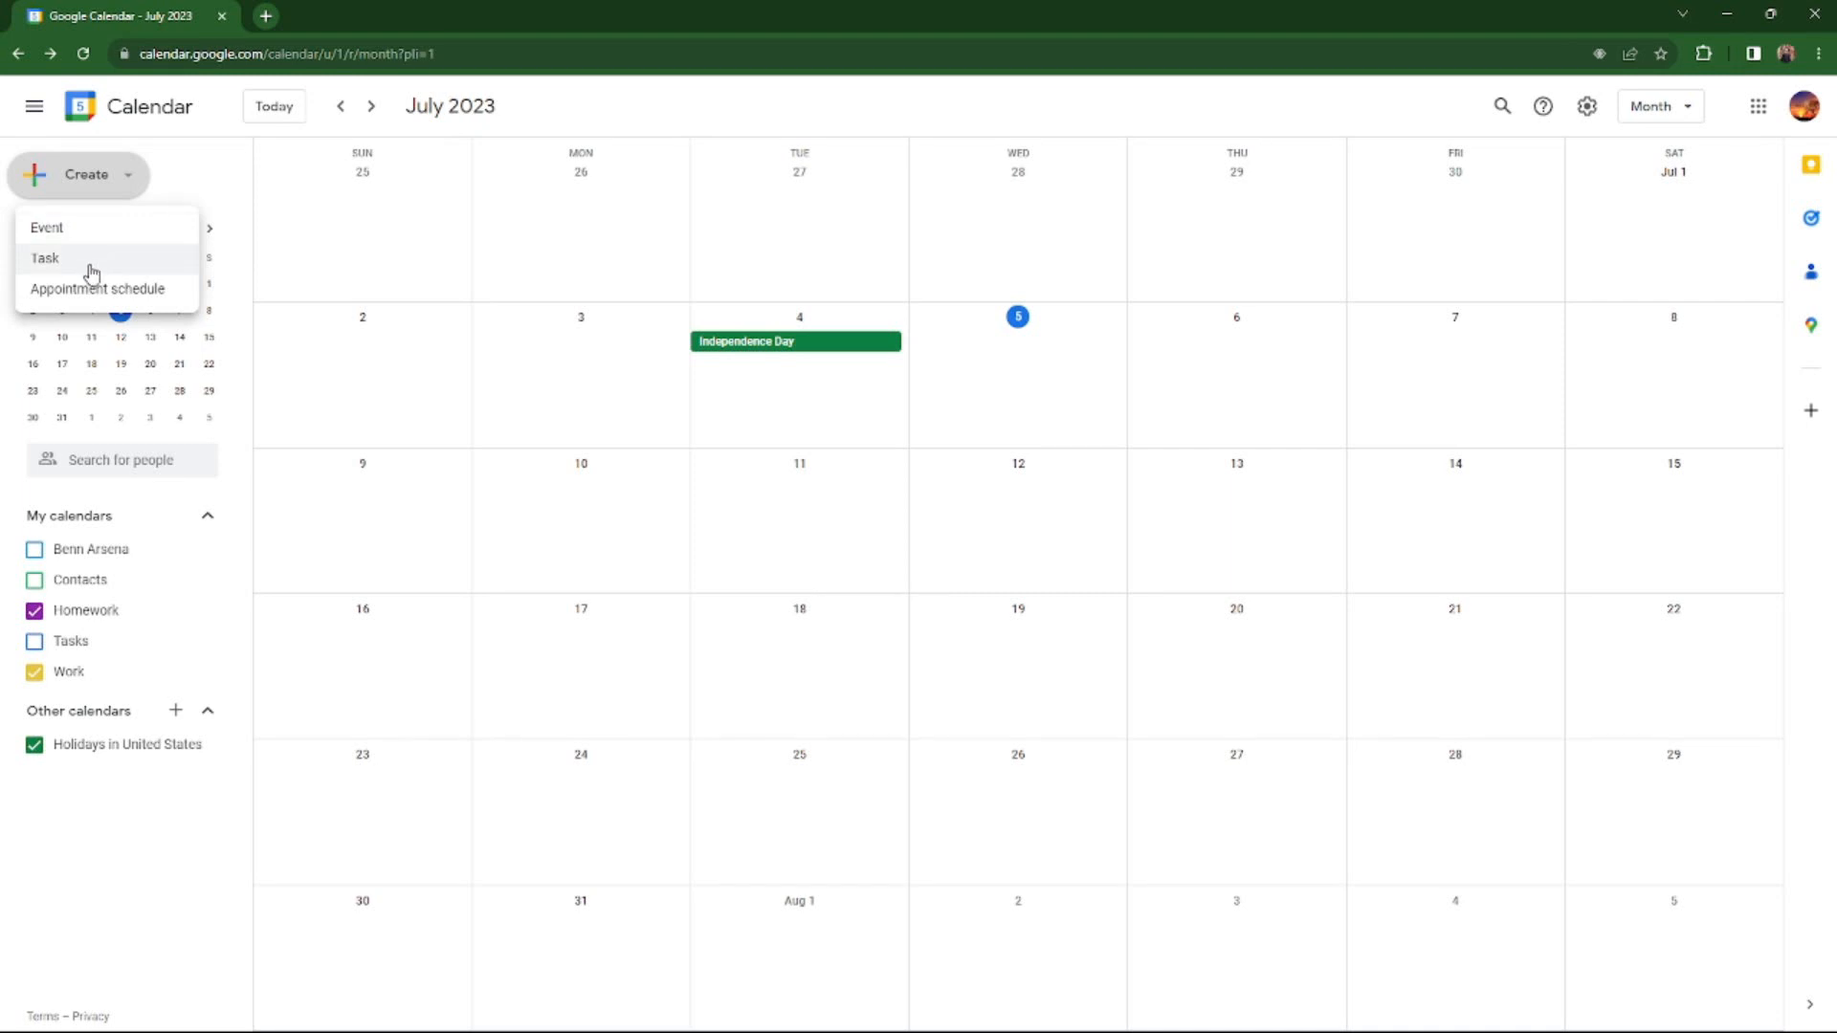
{"action": "left_click", "coordinate": [92, 271]}
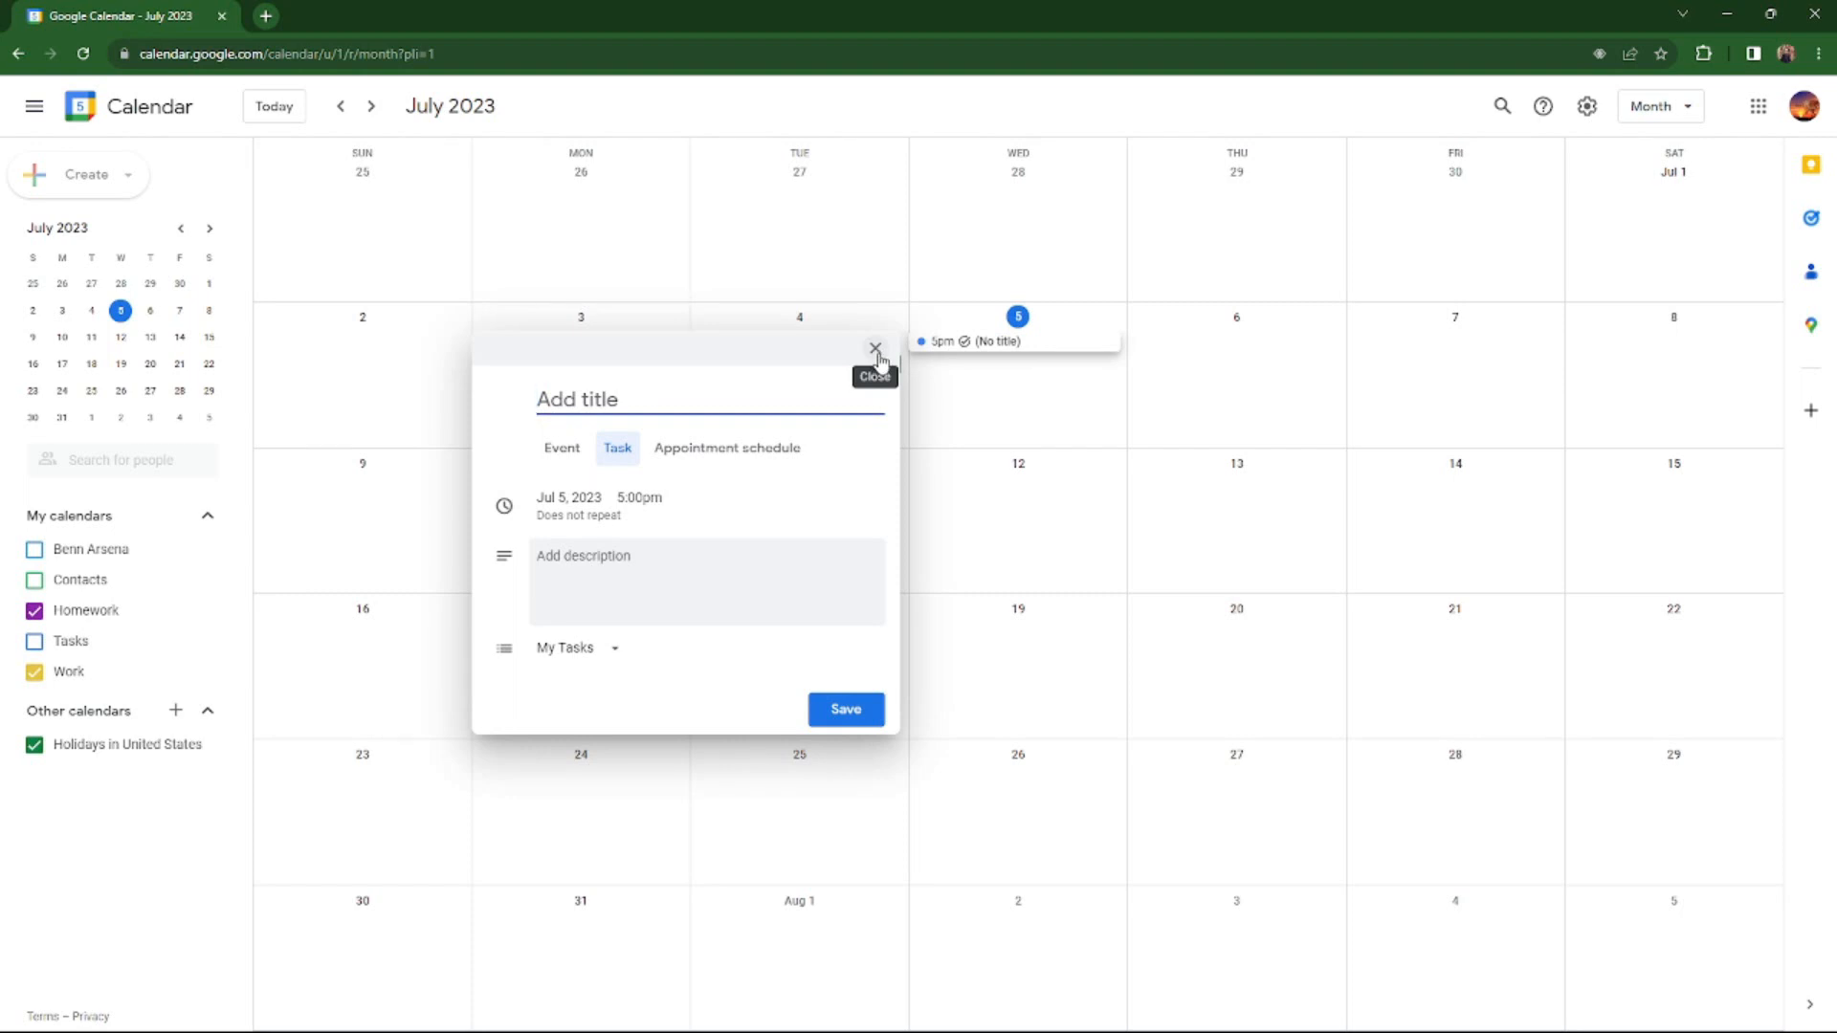
{"action": "left_click", "coordinate": [876, 349]}
Start a new event on July 5, mark it as all day and expand its calendar and visibility options.
{"action": "left_click", "coordinate": [123, 175]}
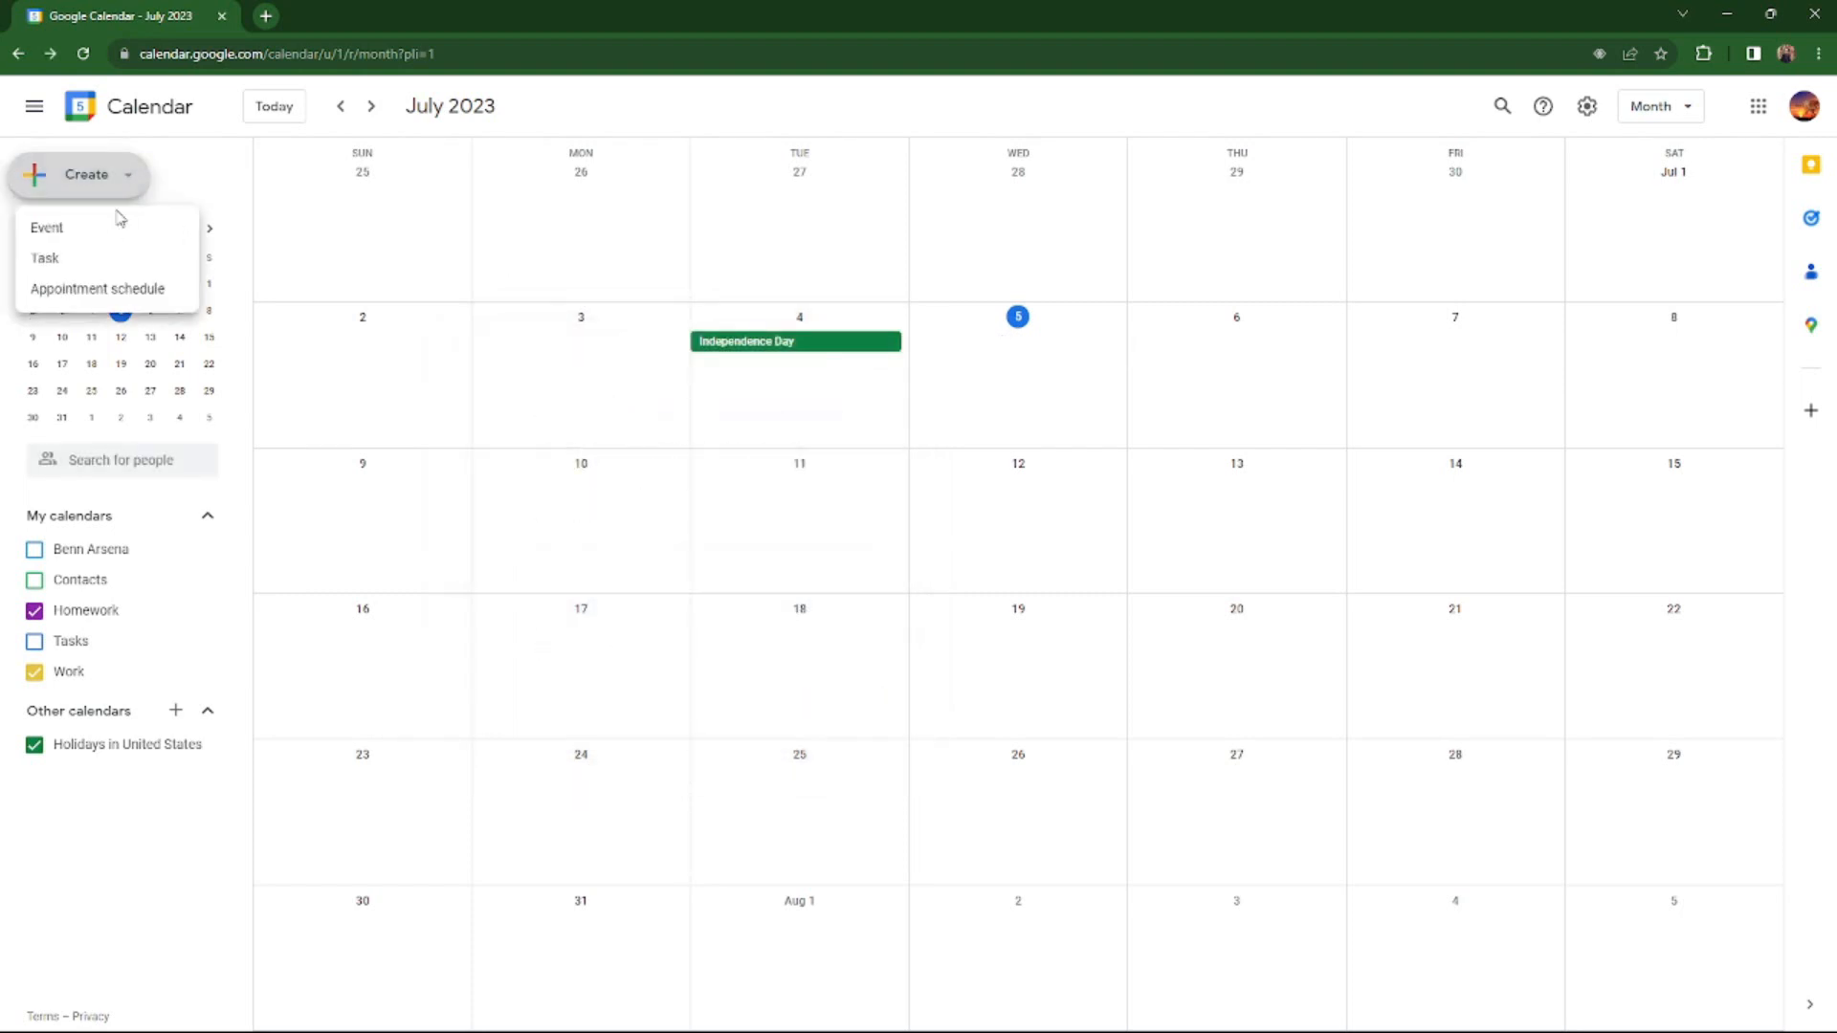
{"action": "left_click", "coordinate": [105, 231]}
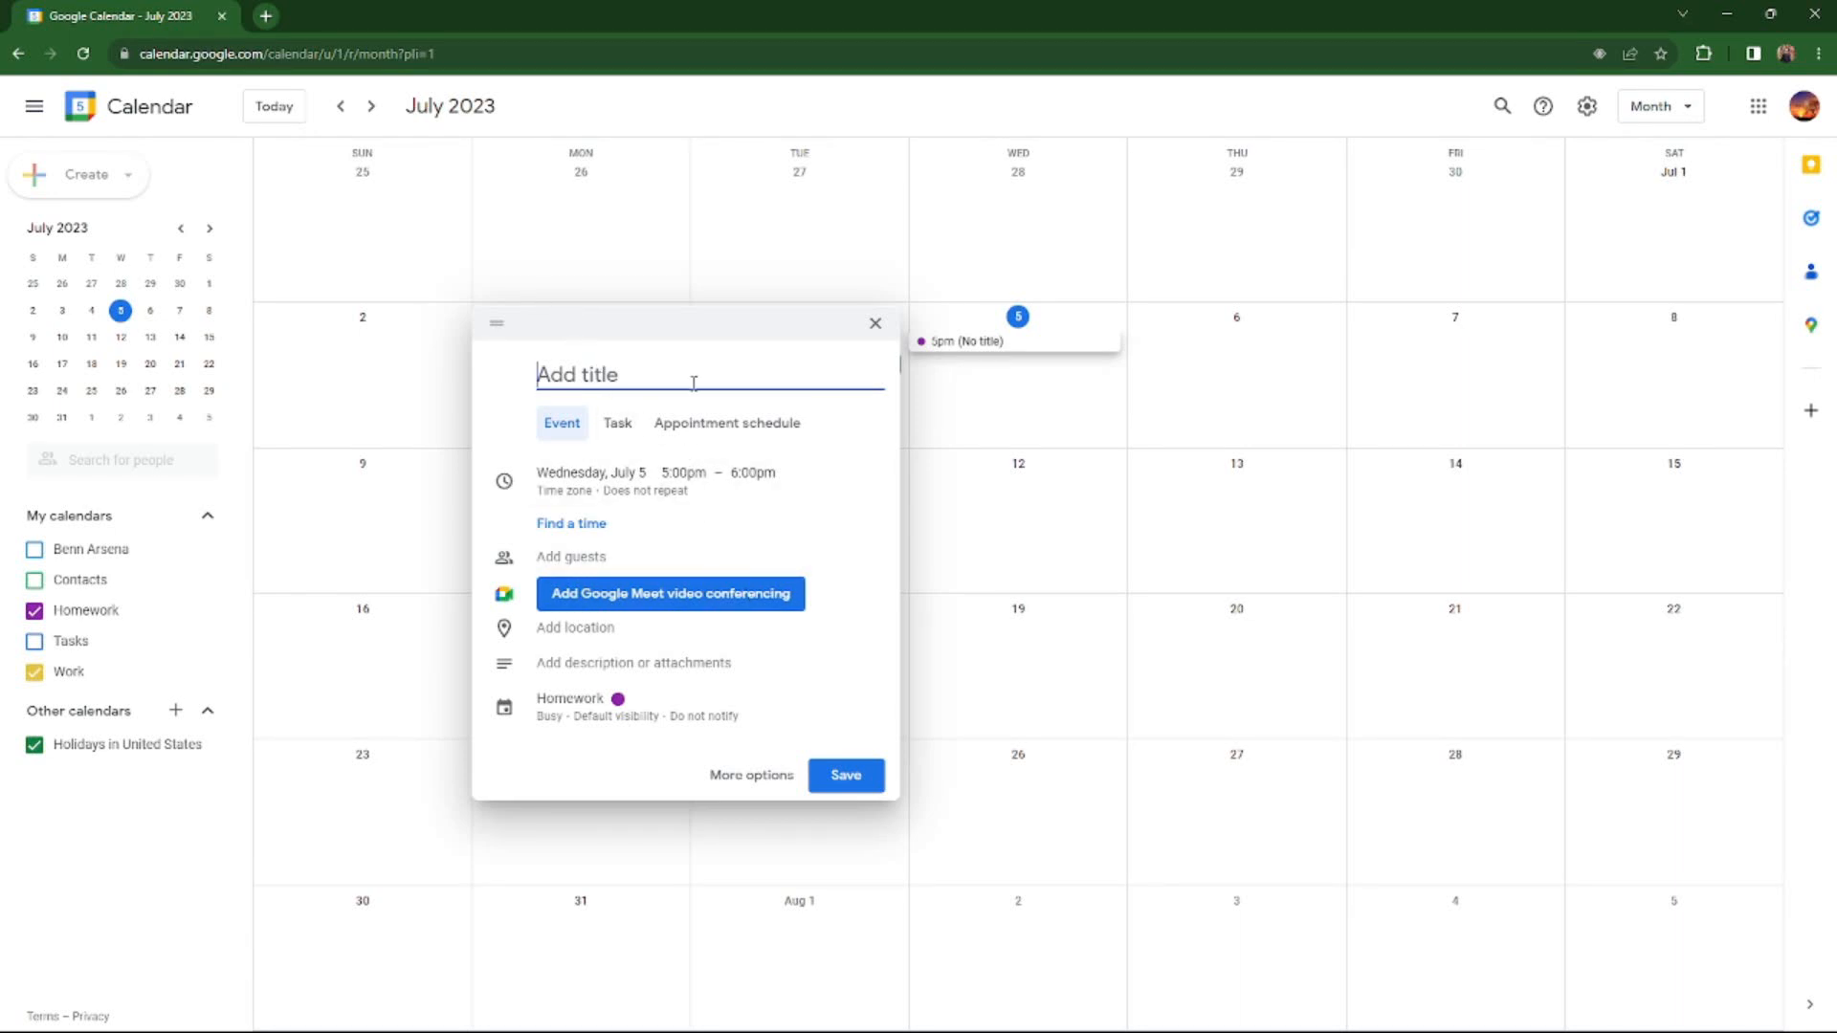
{"action": "left_click_drag", "start_coordinate": [673, 311], "coordinate": [1052, 407]}
{"action": "left_click", "coordinate": [967, 459]}
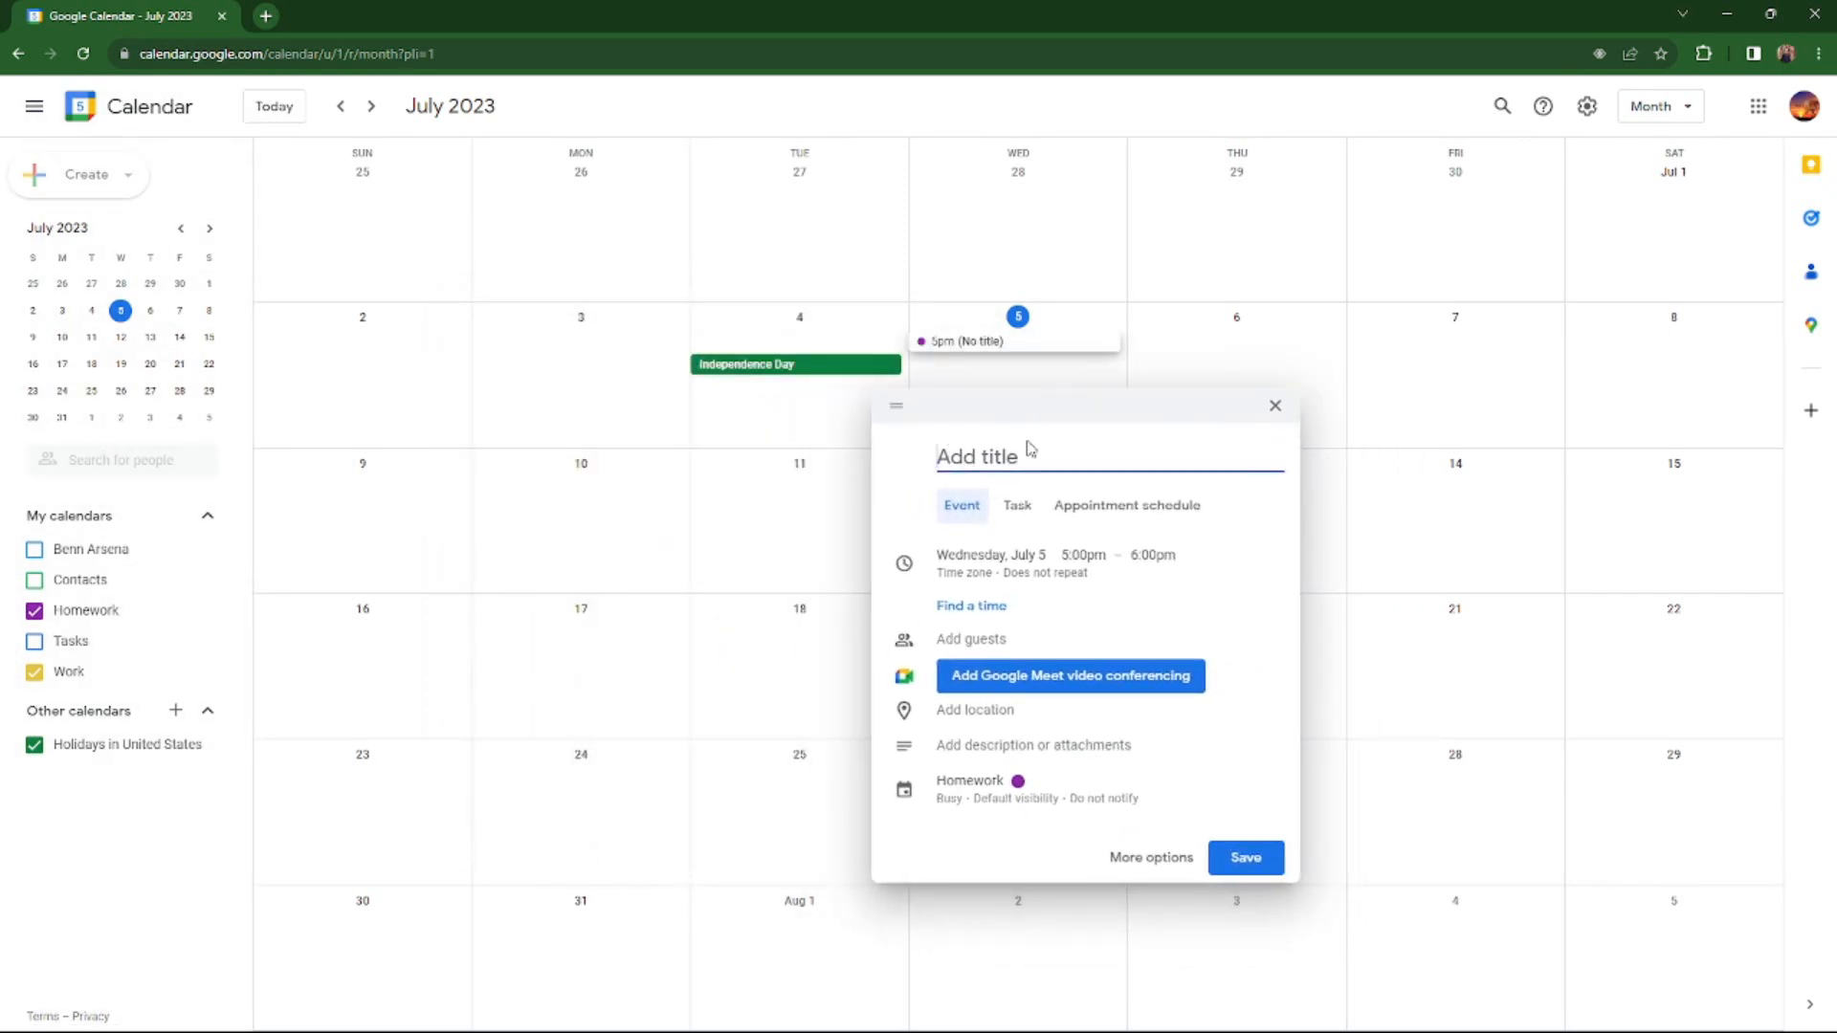
{"action": "left_click", "coordinate": [1085, 574]}
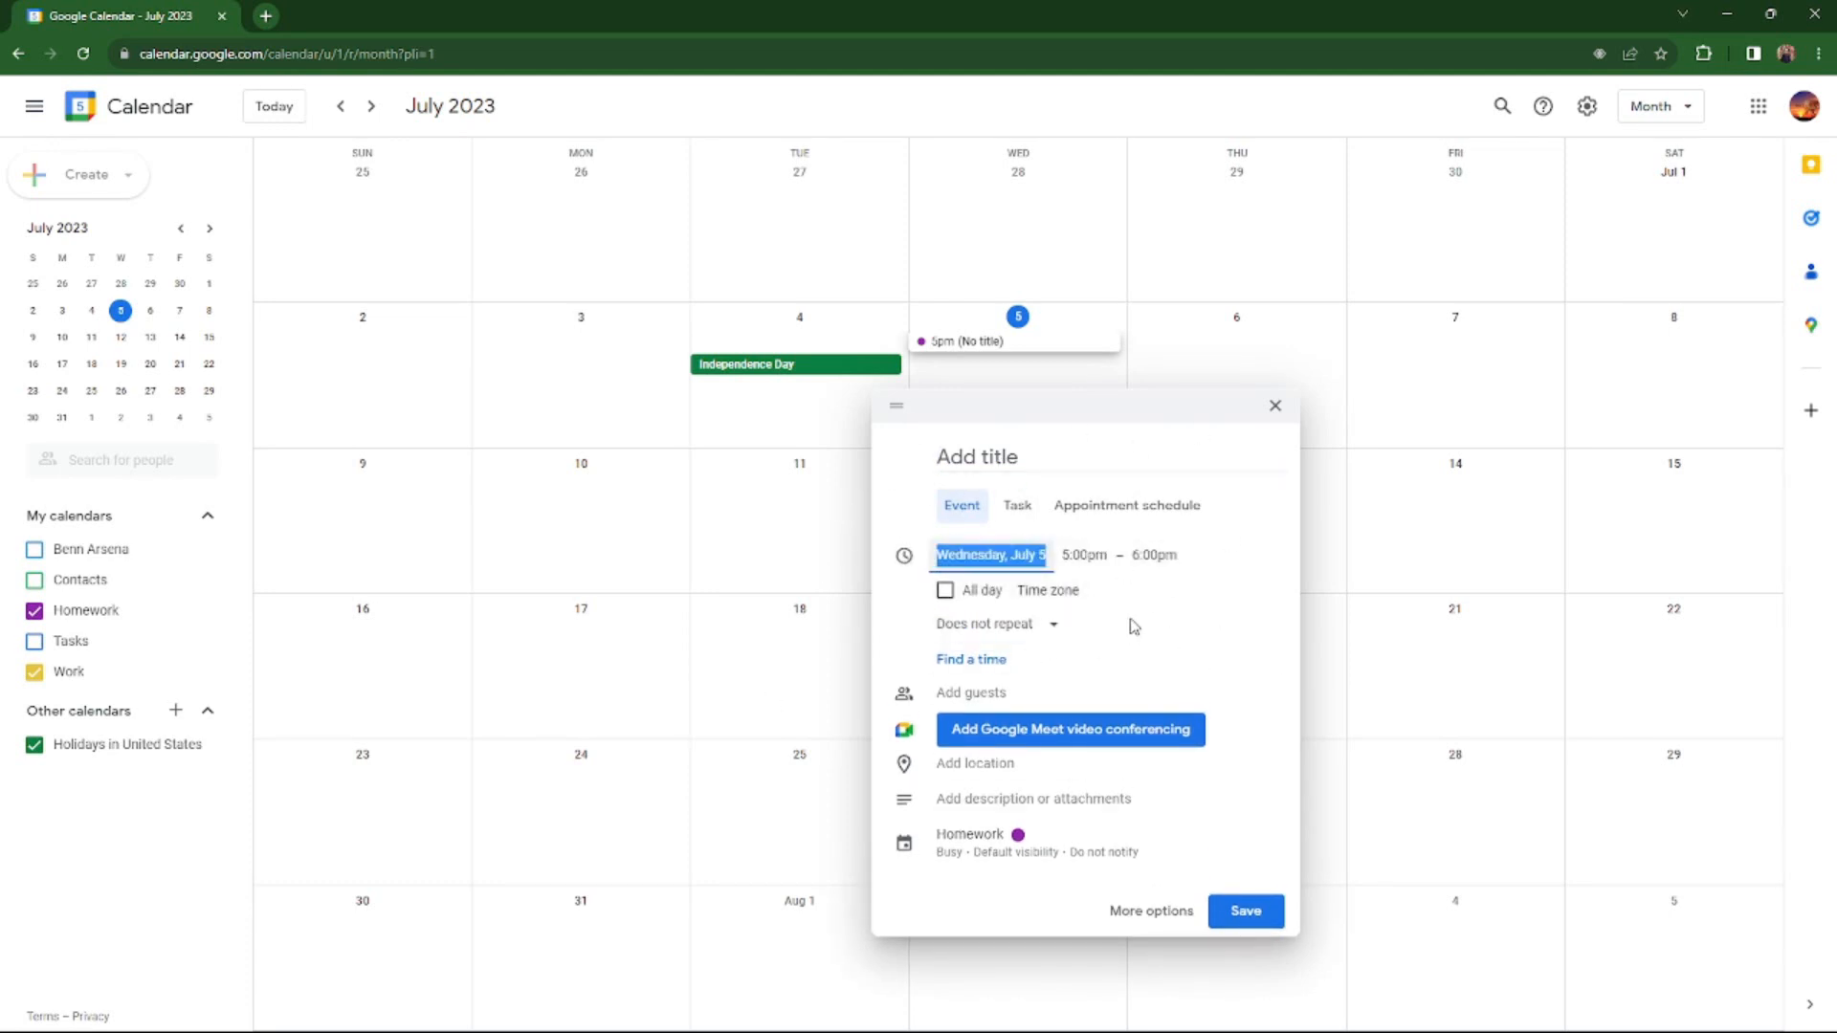
{"action": "left_click", "coordinate": [945, 592]}
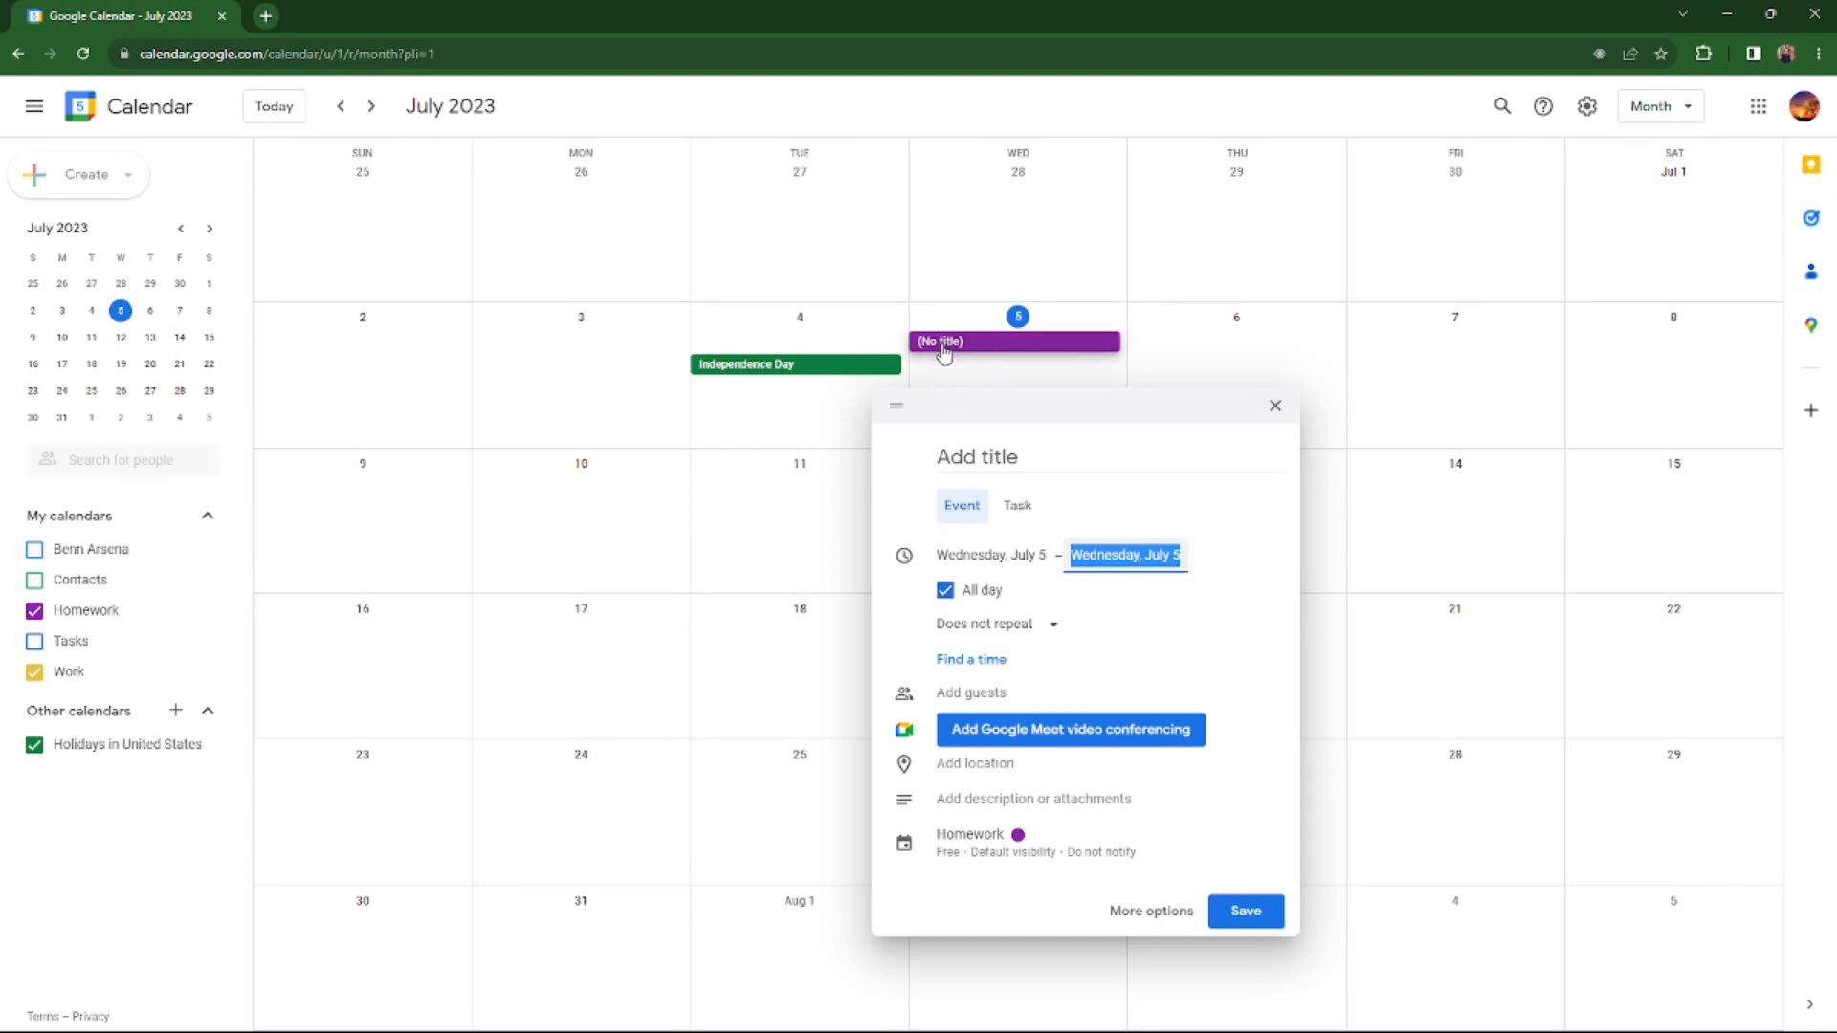
{"action": "left_click", "coordinate": [1056, 859]}
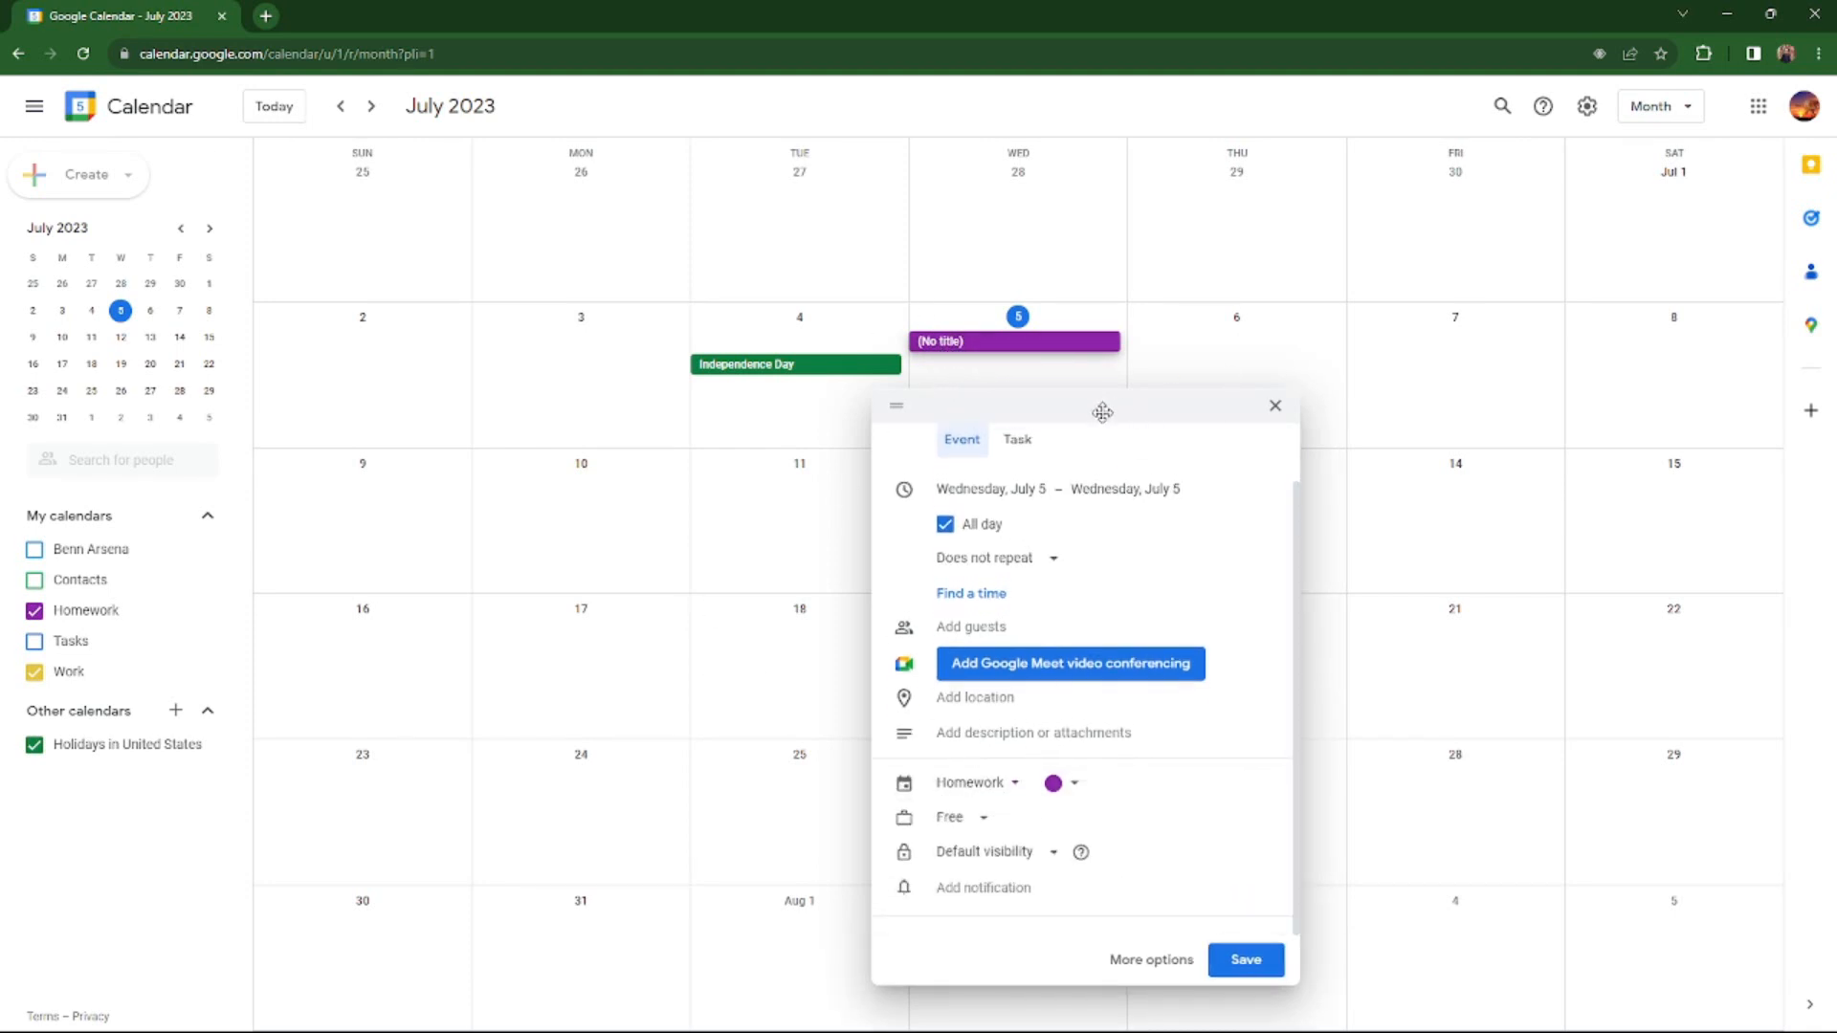
{"action": "left_click_drag", "start_coordinate": [1099, 410], "coordinate": [579, 410]}
{"action": "scroll", "coordinate": [612, 588], "scroll_direction": "up", "scroll_amount": 1}
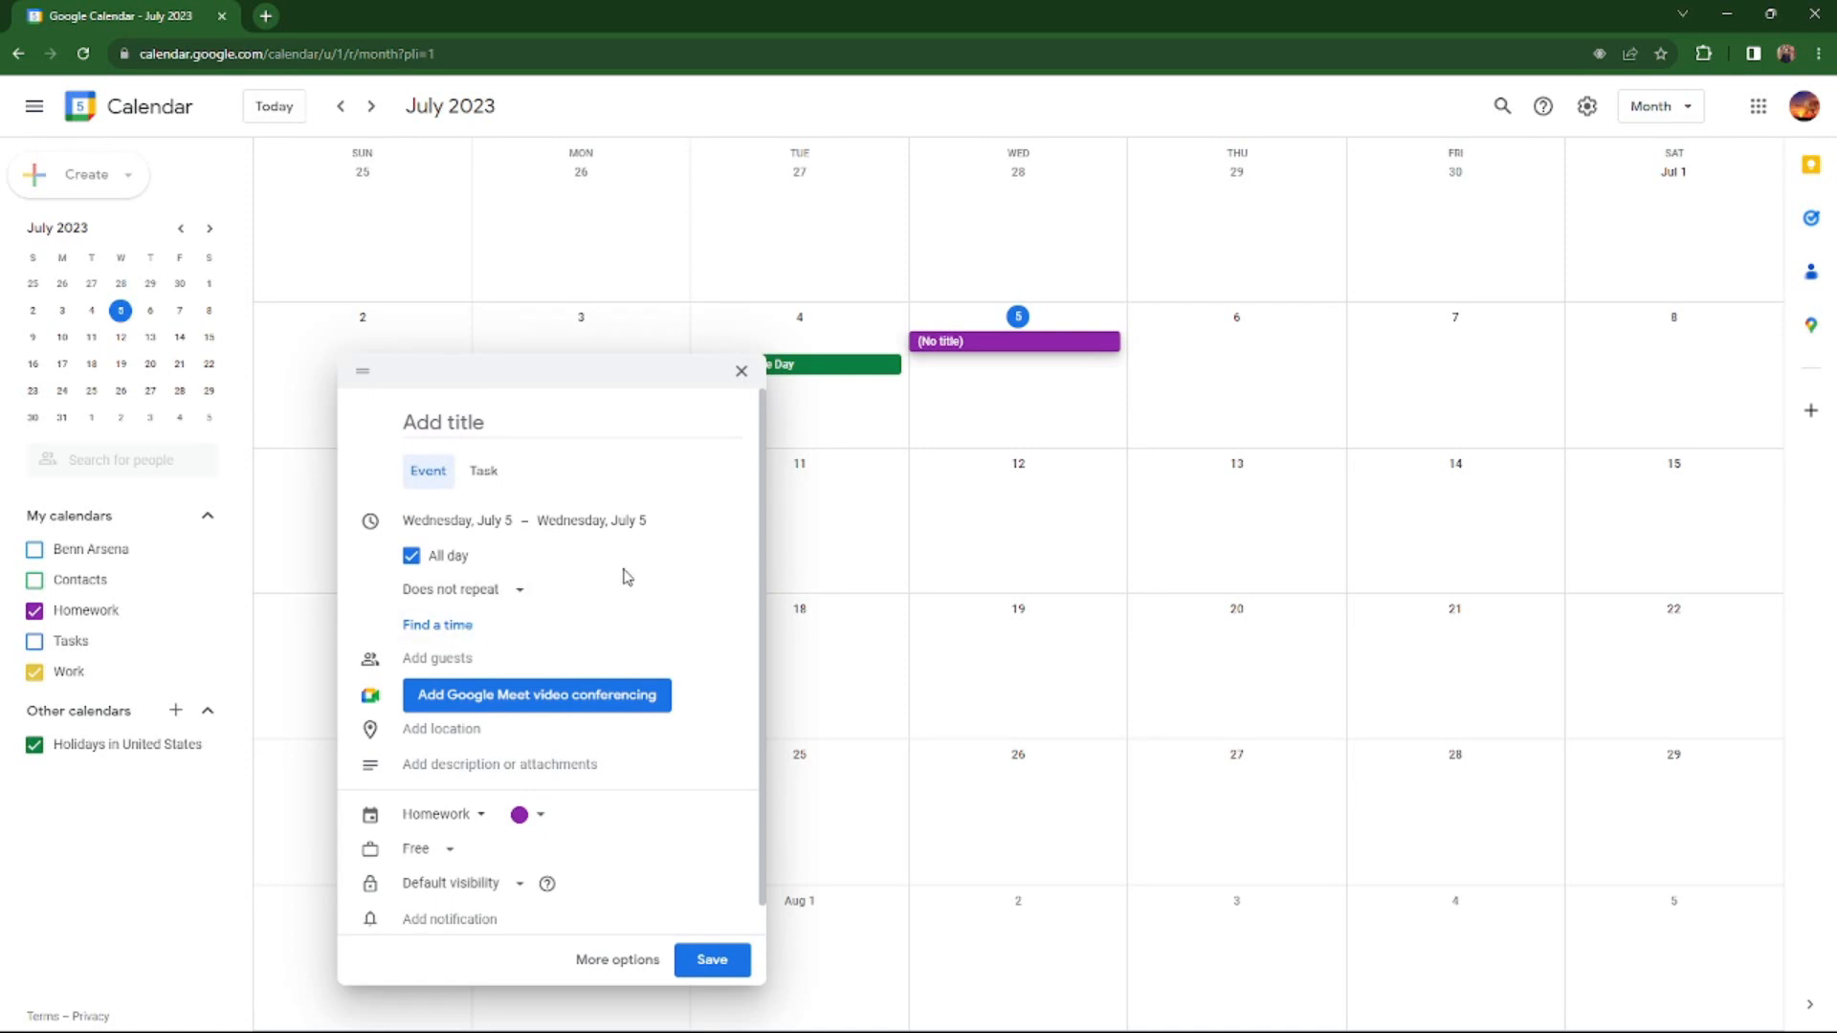
Turn off the all-day option and set the event's time from 8:45am to 10:45am.
{"action": "left_click", "coordinate": [462, 561]}
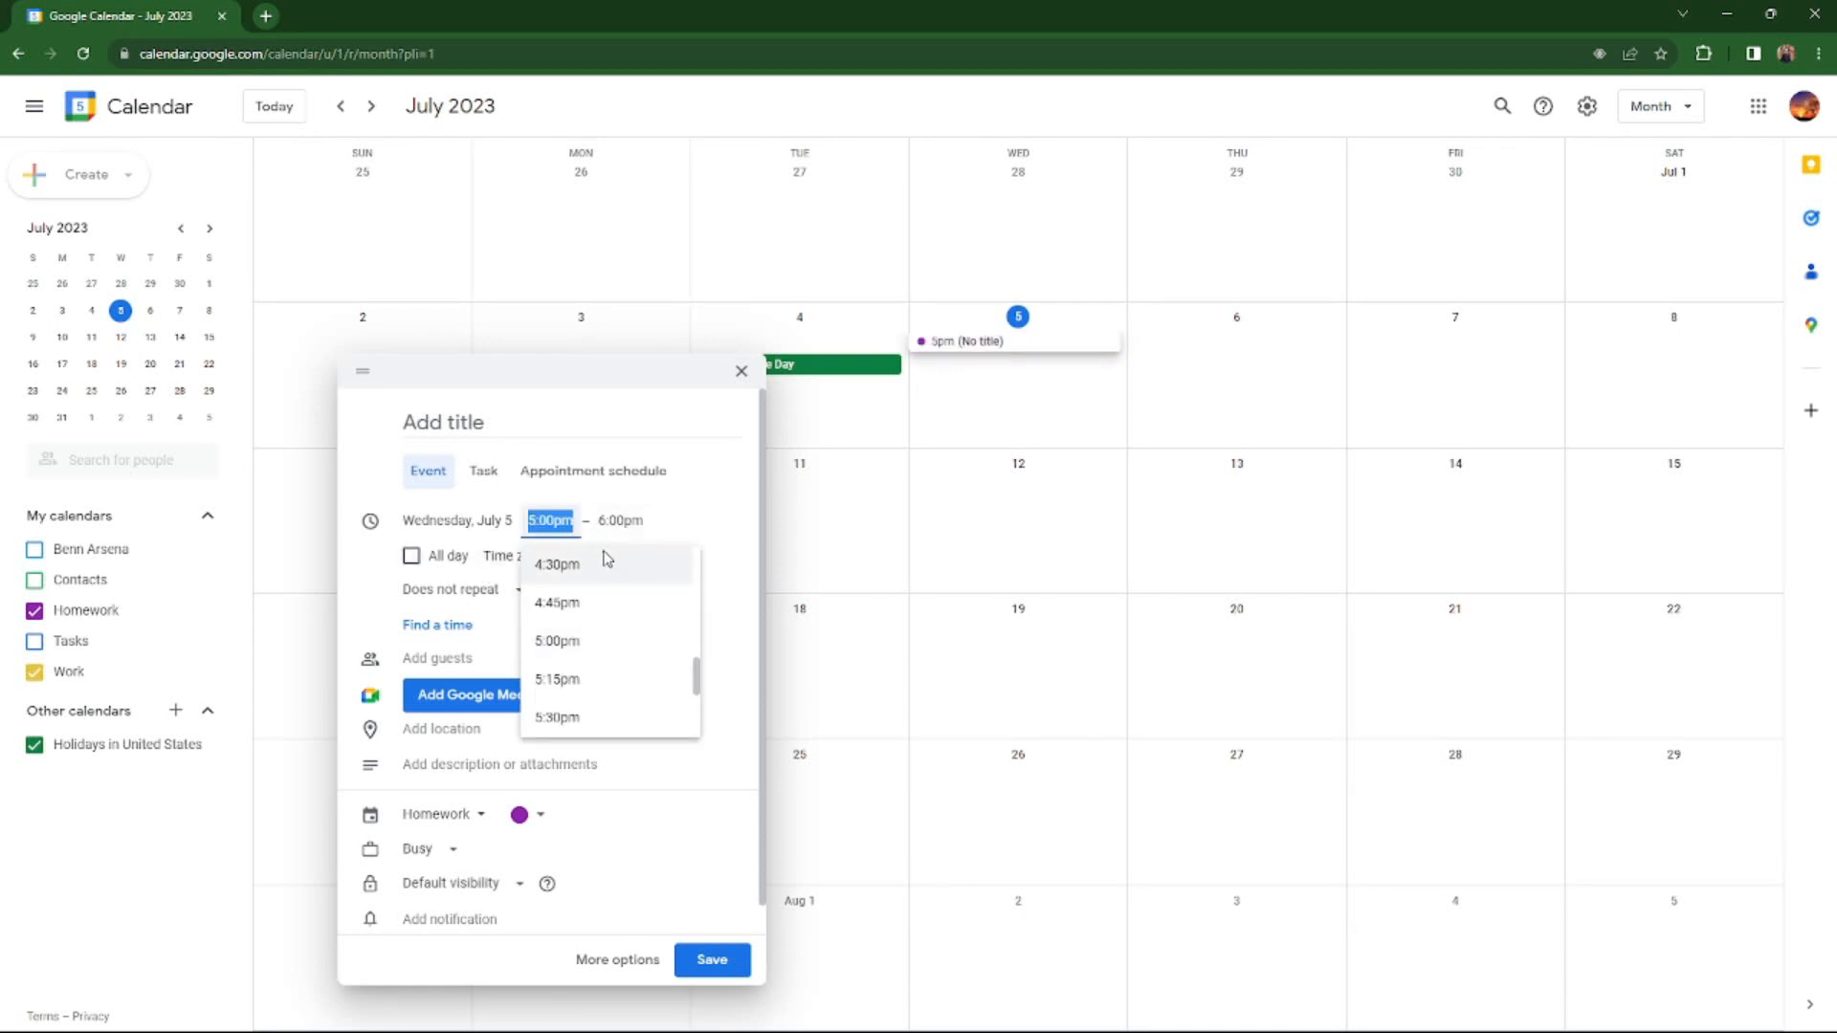
{"action": "left_click", "coordinate": [627, 521]}
{"action": "left_click", "coordinate": [559, 524]}
{"action": "scroll", "coordinate": [605, 654], "scroll_direction": "up", "scroll_amount": 13}
{"action": "left_click", "coordinate": [605, 624]}
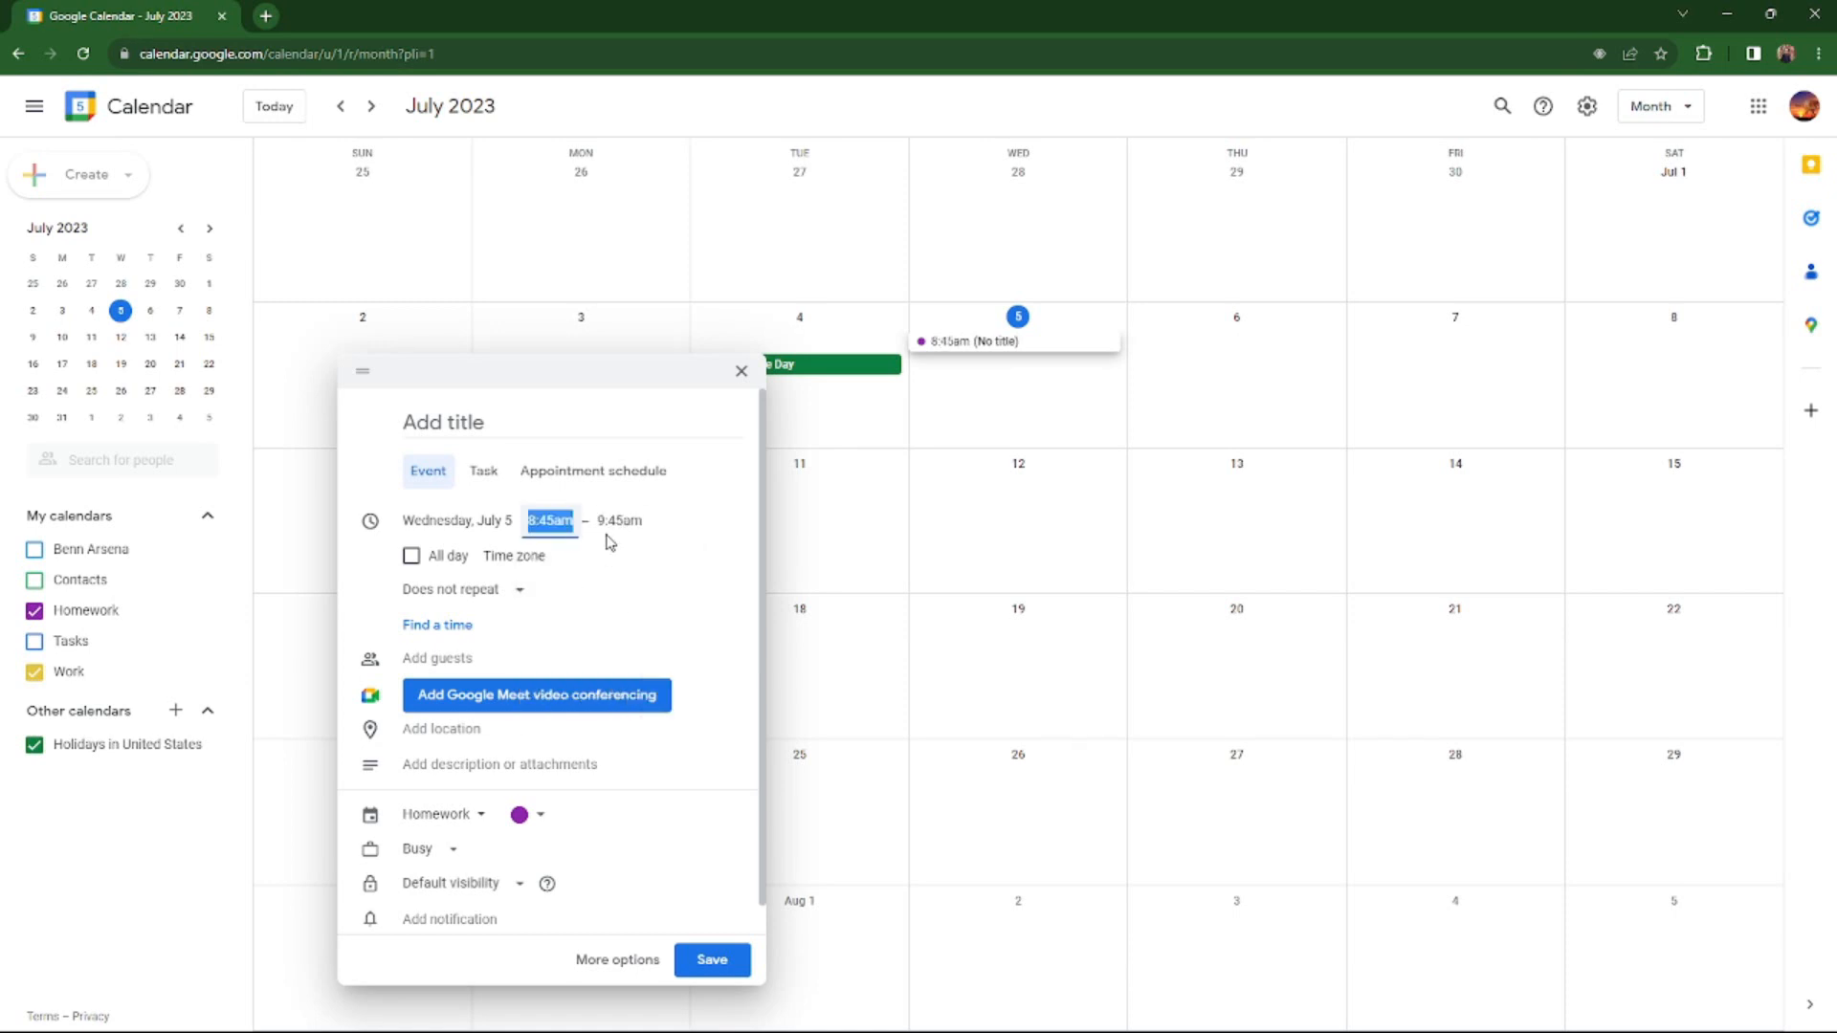
{"action": "left_click", "coordinate": [620, 521]}
{"action": "left_click", "coordinate": [651, 719]}
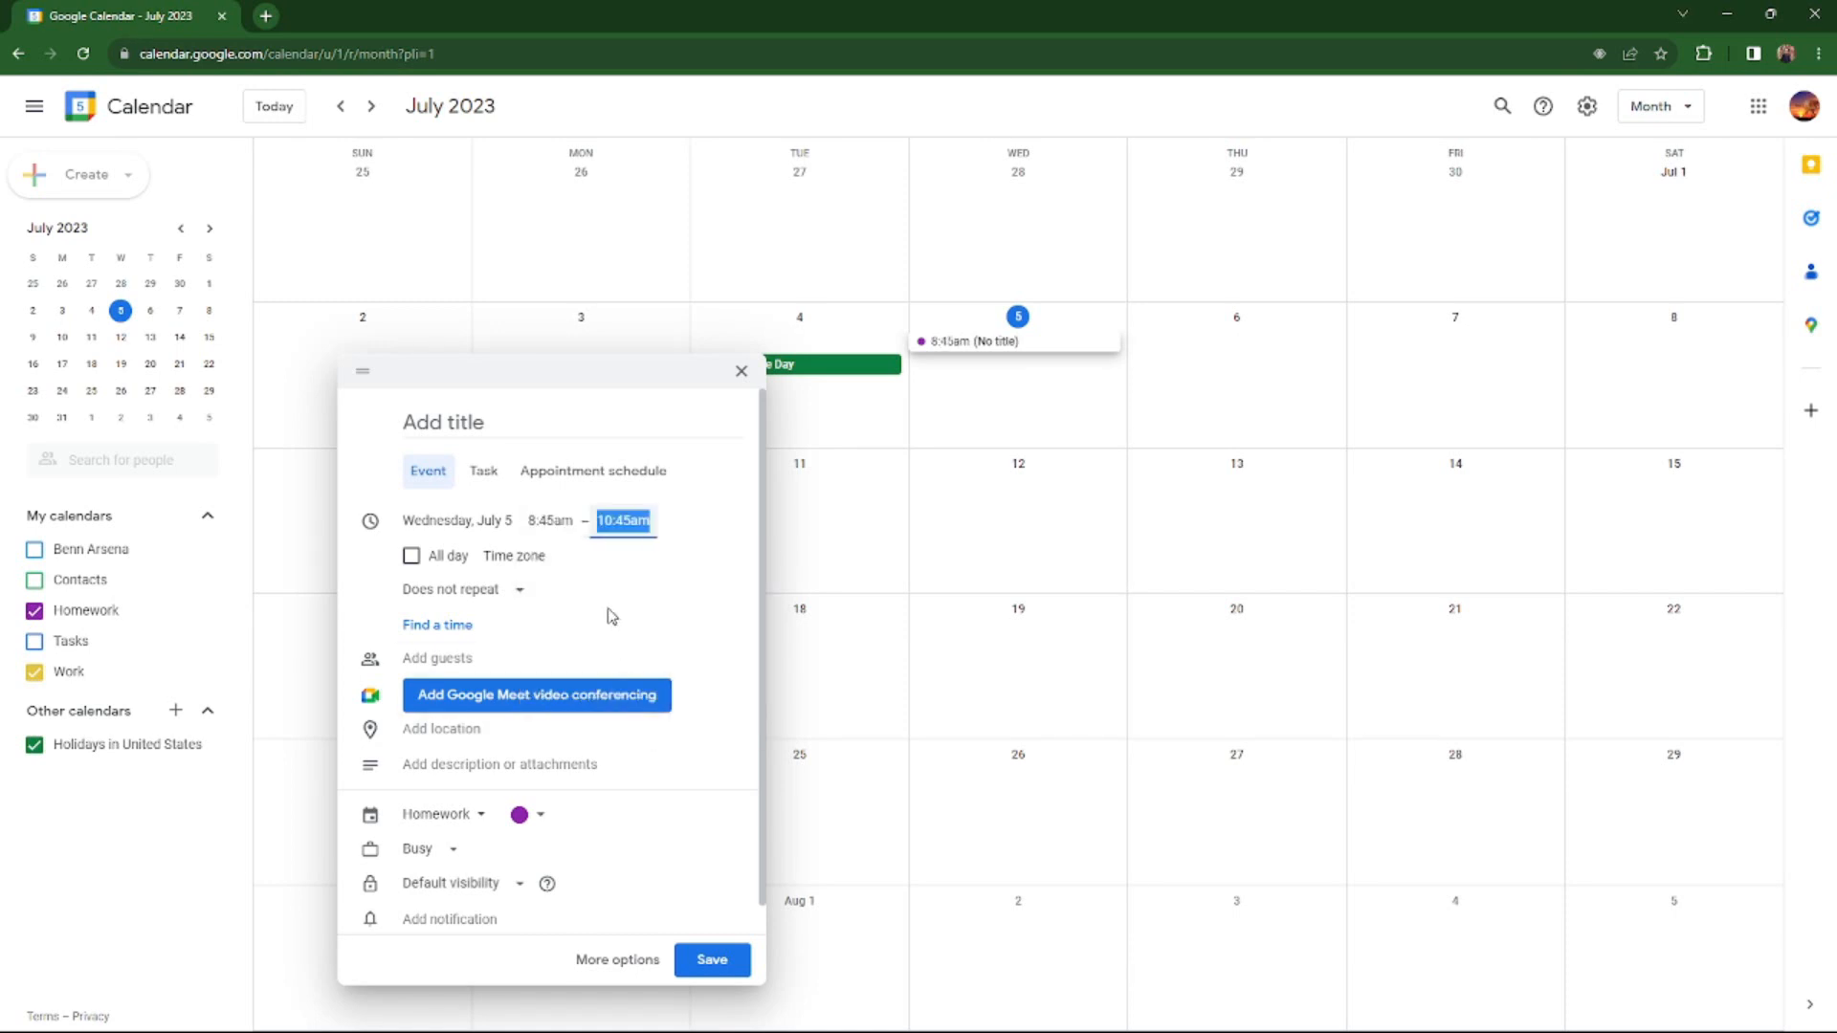
Make the event repeat weekly on Wednesday and save it to the Homework calendar without a title.
{"action": "left_click", "coordinate": [508, 593]}
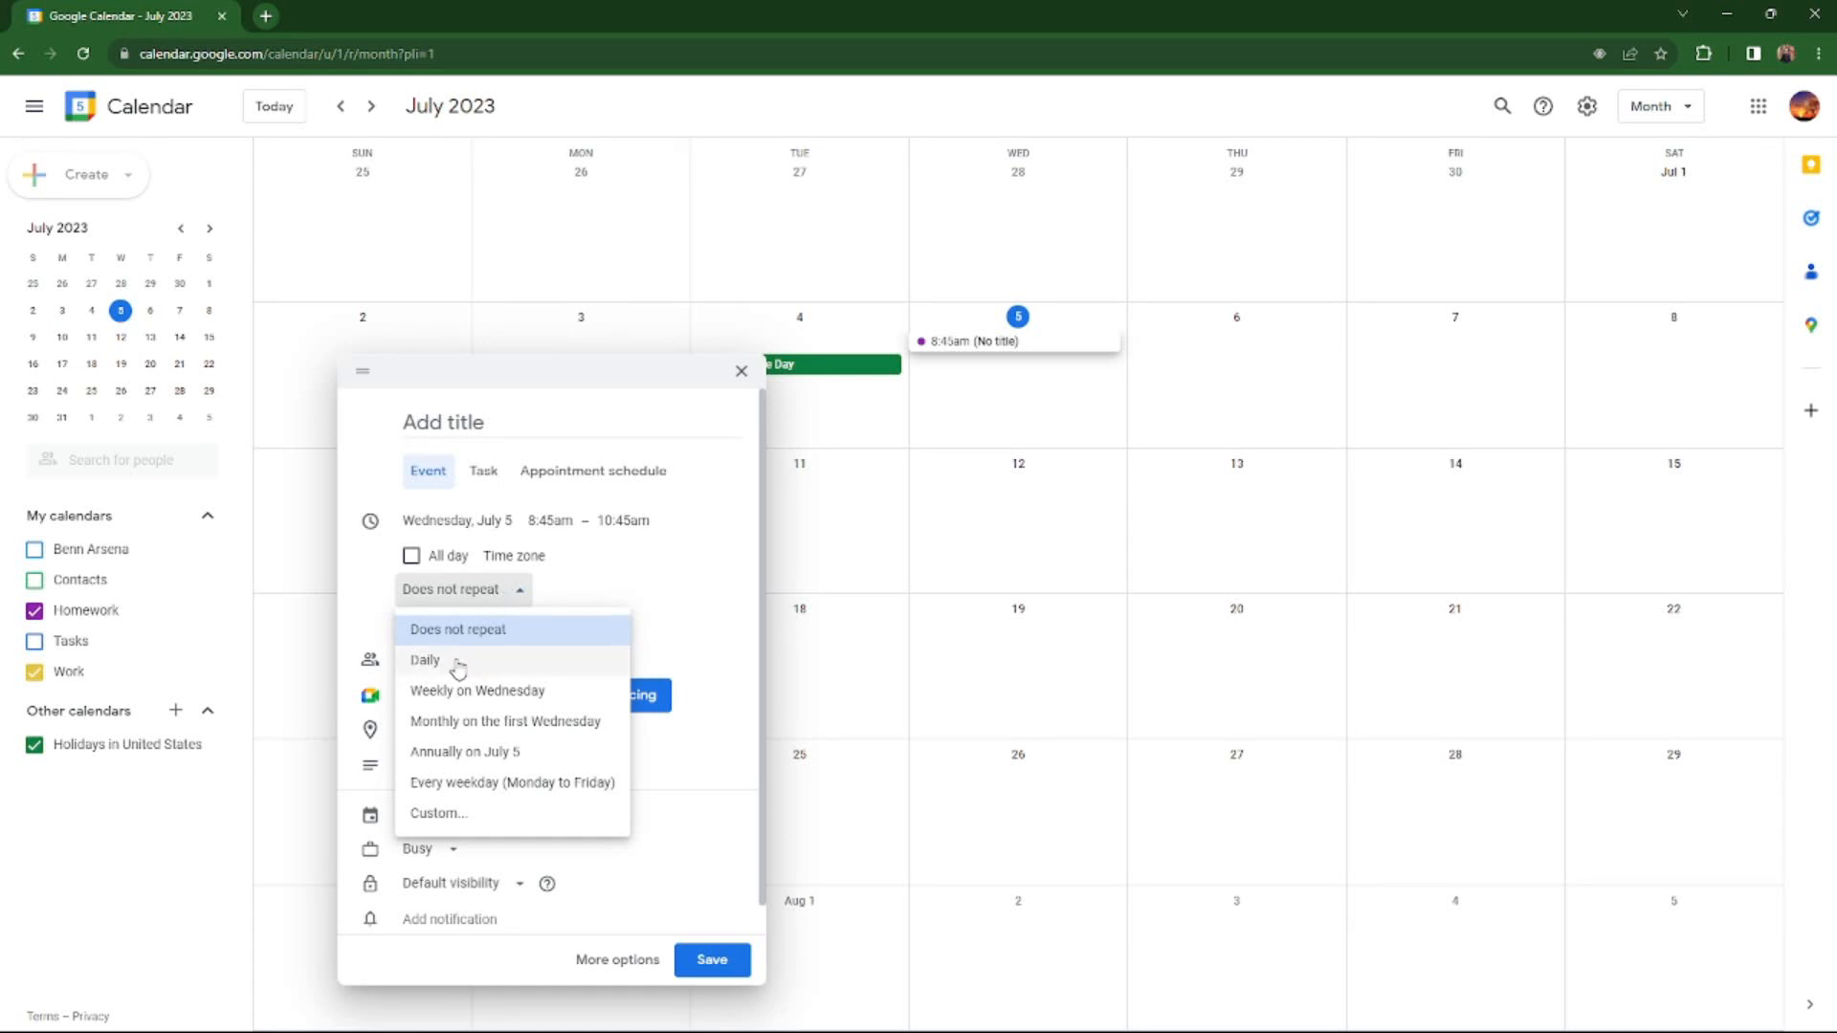
{"action": "left_click", "coordinate": [481, 691]}
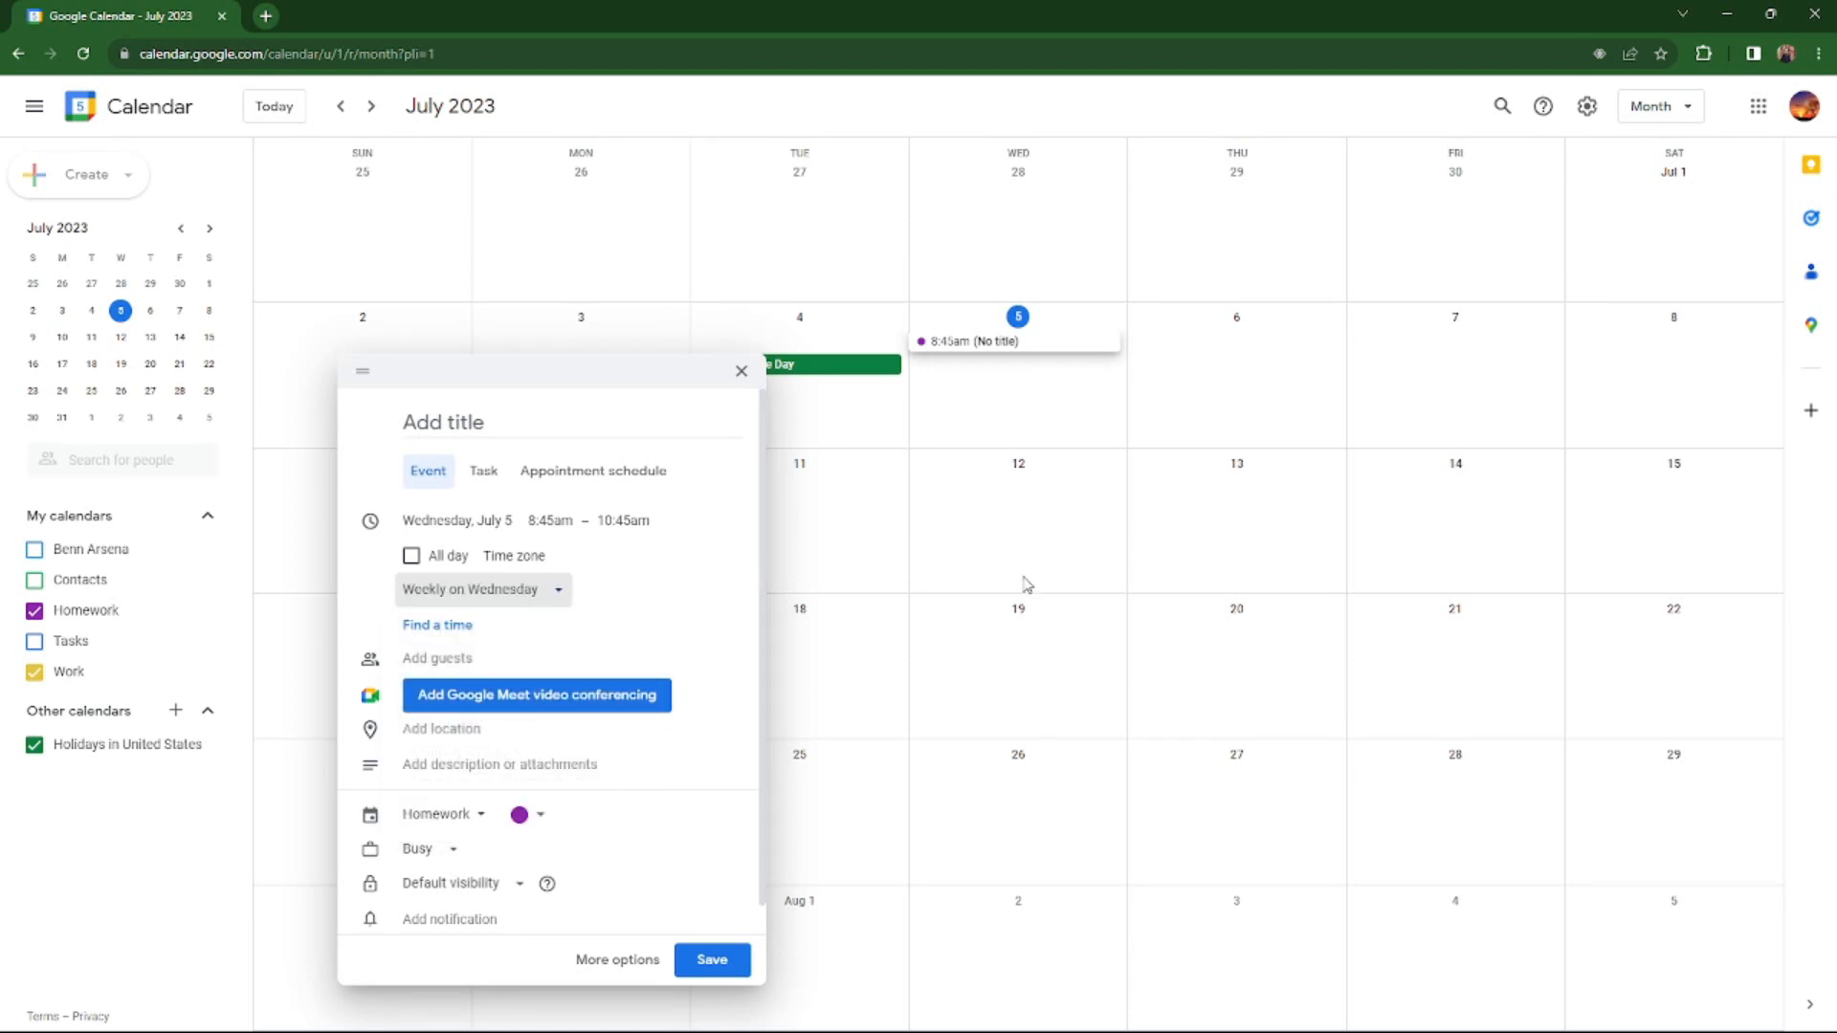
{"action": "left_click", "coordinate": [742, 960]}
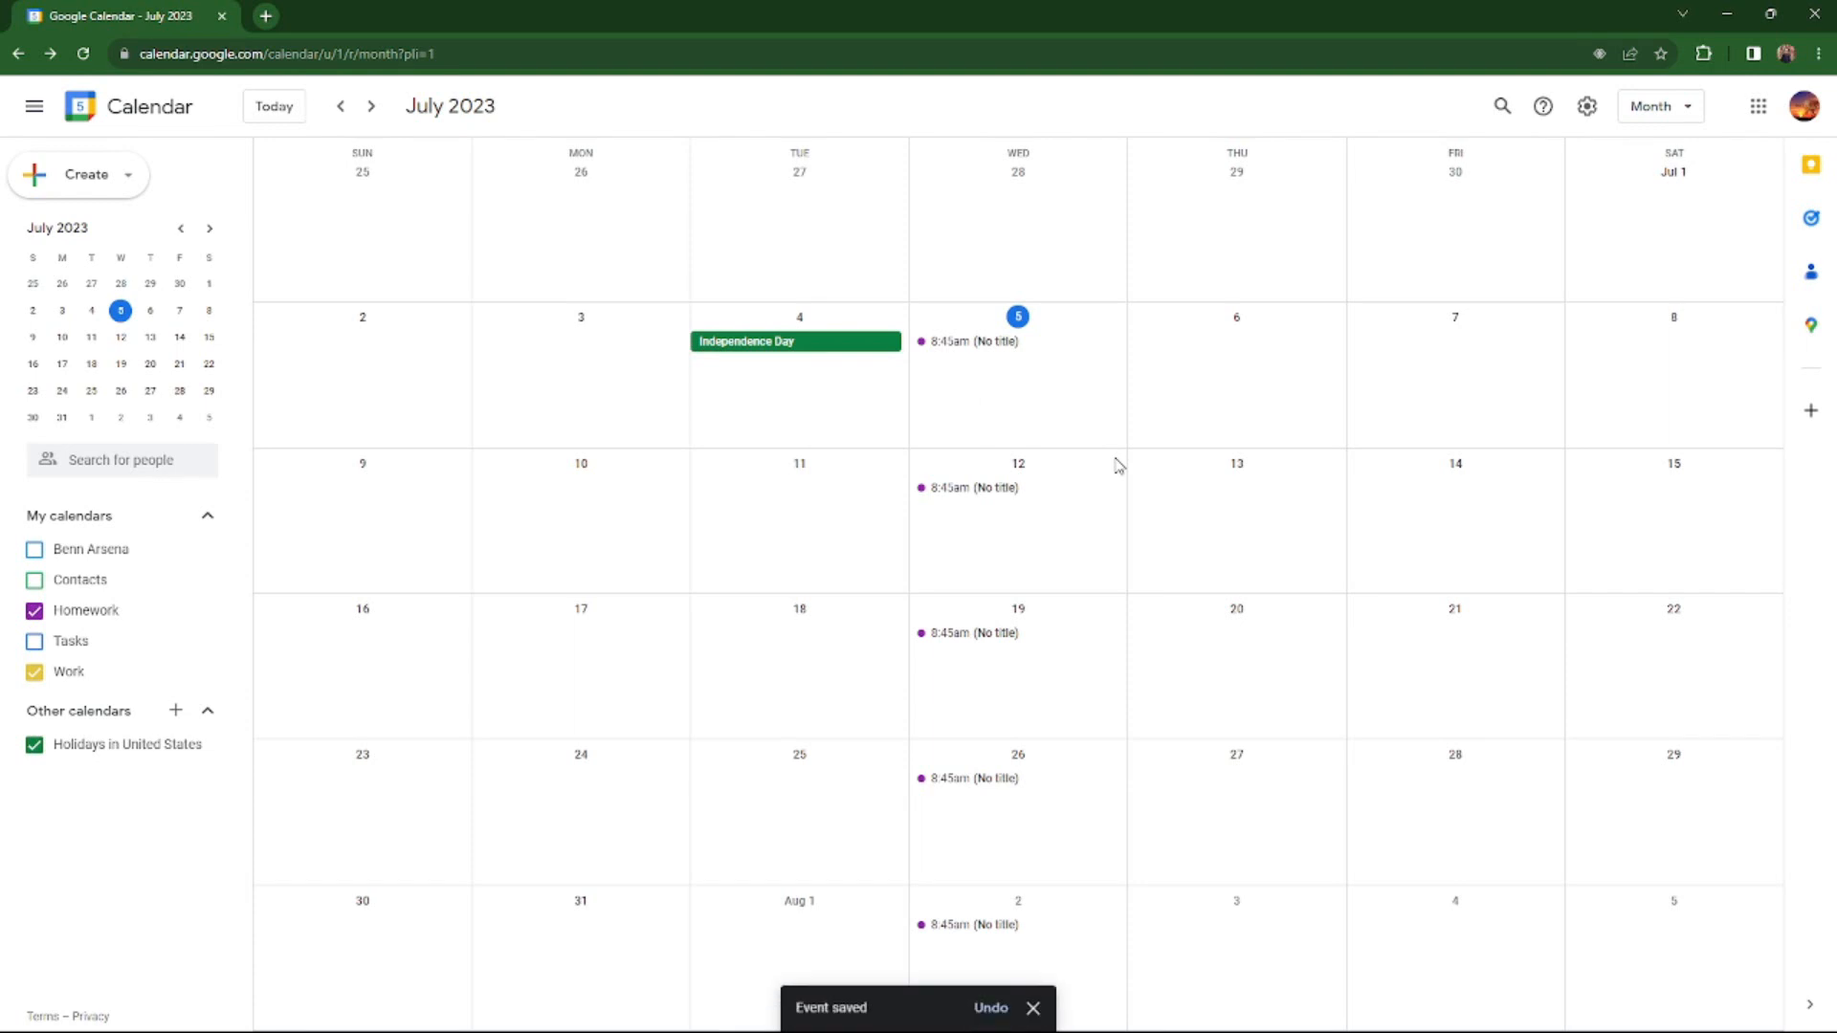
Delete all occurrences of the untitled 8:45am Wednesday event, starting from its July 5 entry.
{"action": "left_click", "coordinate": [971, 354]}
{"action": "left_click", "coordinate": [980, 344]}
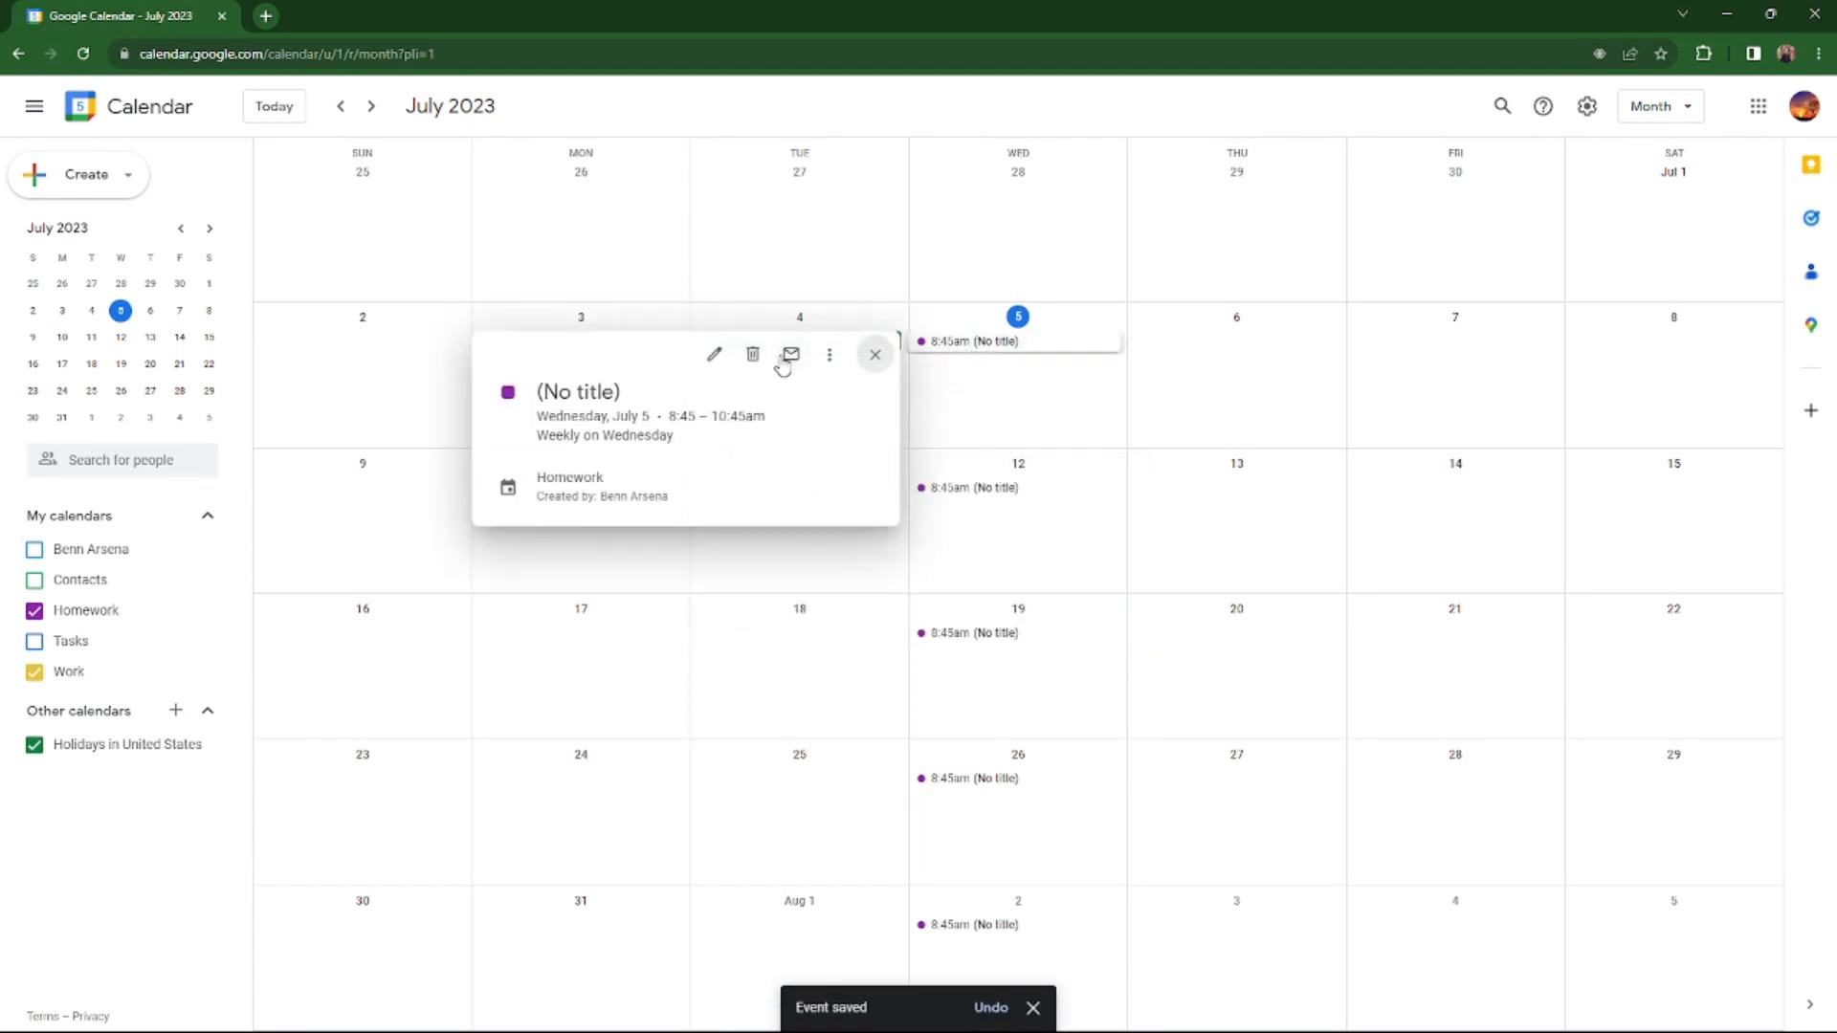
{"action": "left_click", "coordinate": [751, 357]}
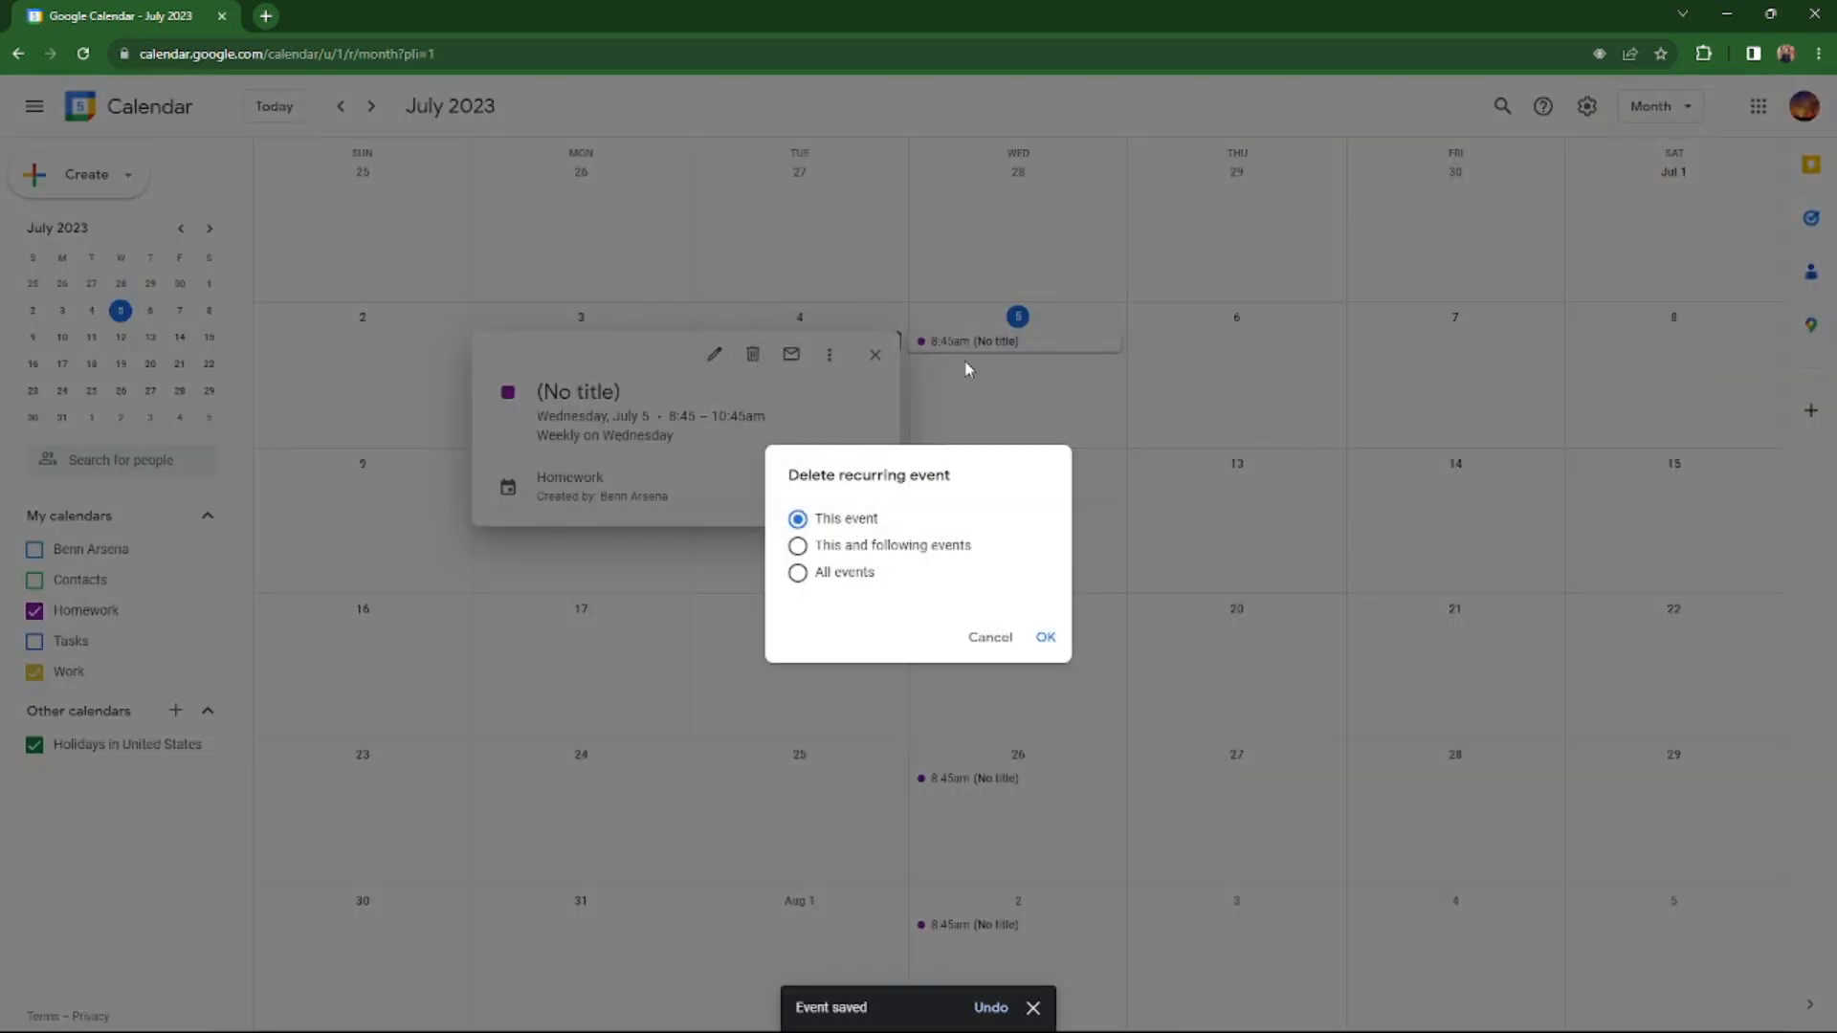
{"action": "left_click", "coordinate": [844, 553]}
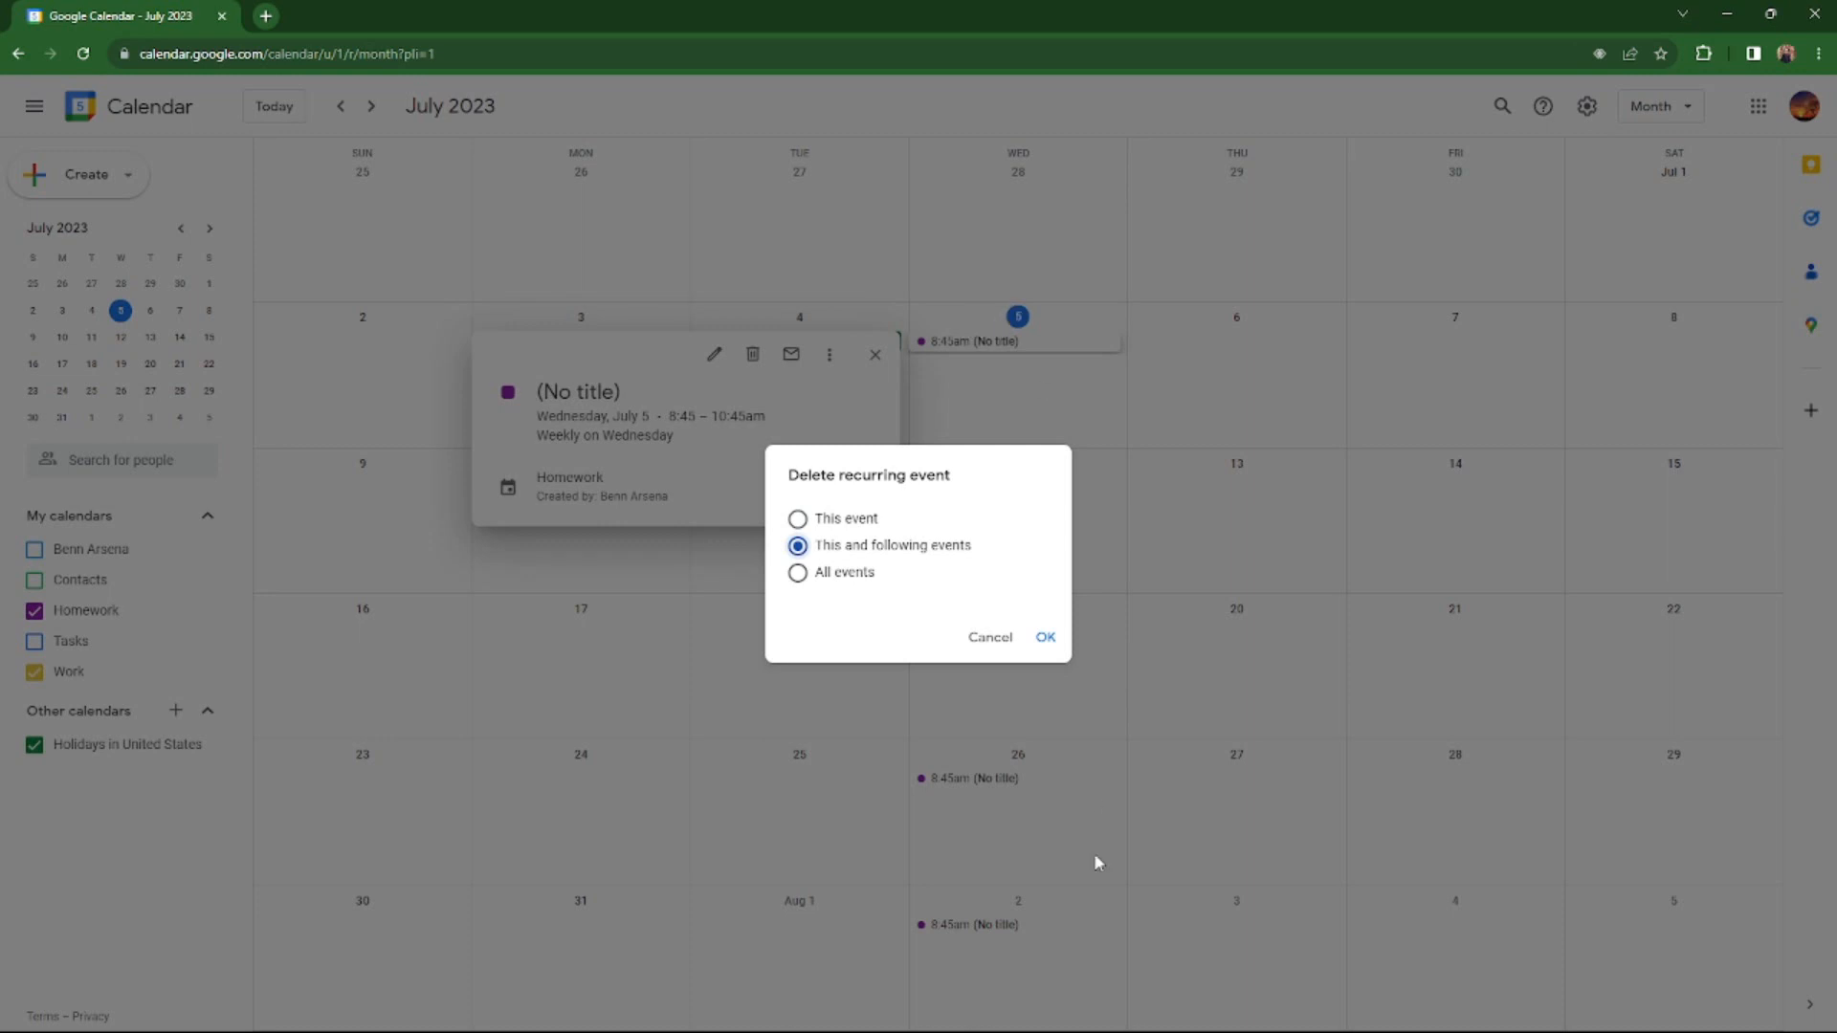
{"action": "left_click", "coordinate": [847, 574]}
{"action": "left_click", "coordinate": [926, 550]}
{"action": "left_click", "coordinate": [854, 574]}
{"action": "left_click", "coordinate": [1047, 638]}
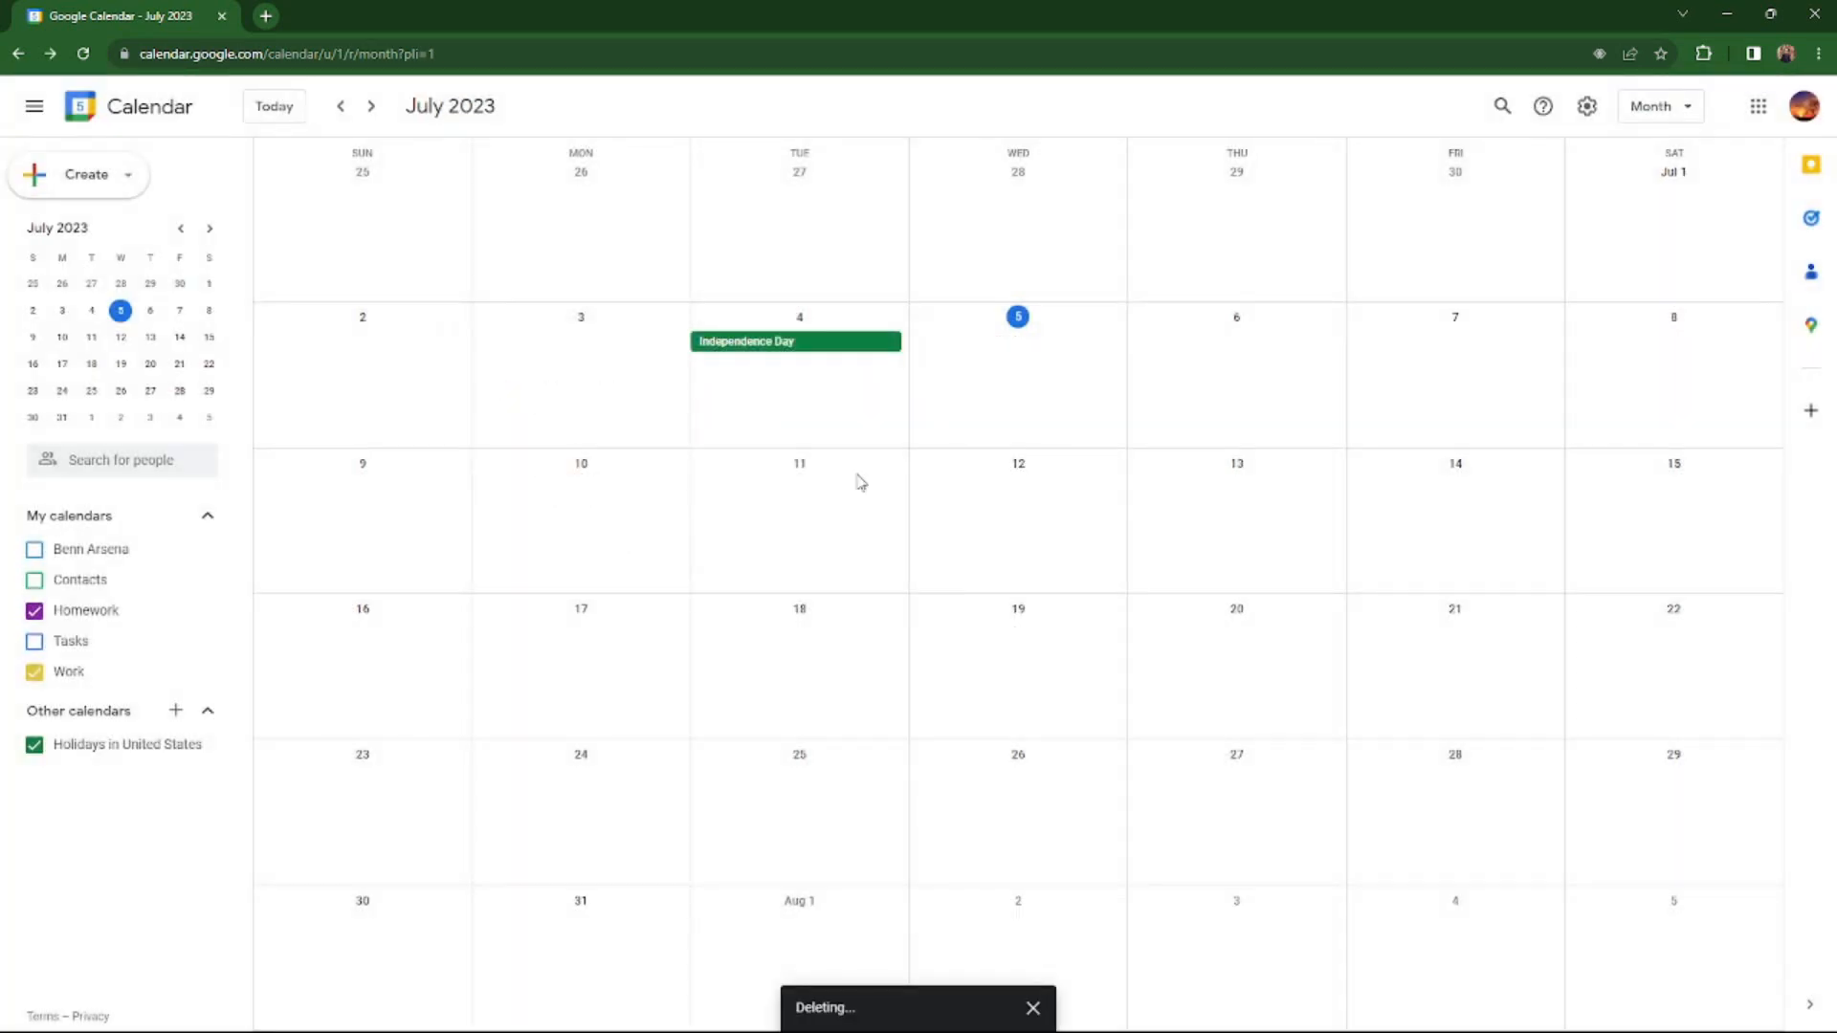
Start a new July 5 event with a custom recurrence, weekly on Monday, Wednesday and Thursday, ending October 25, 2023.
{"action": "left_click", "coordinate": [41, 172]}
{"action": "left_click", "coordinate": [135, 230]}
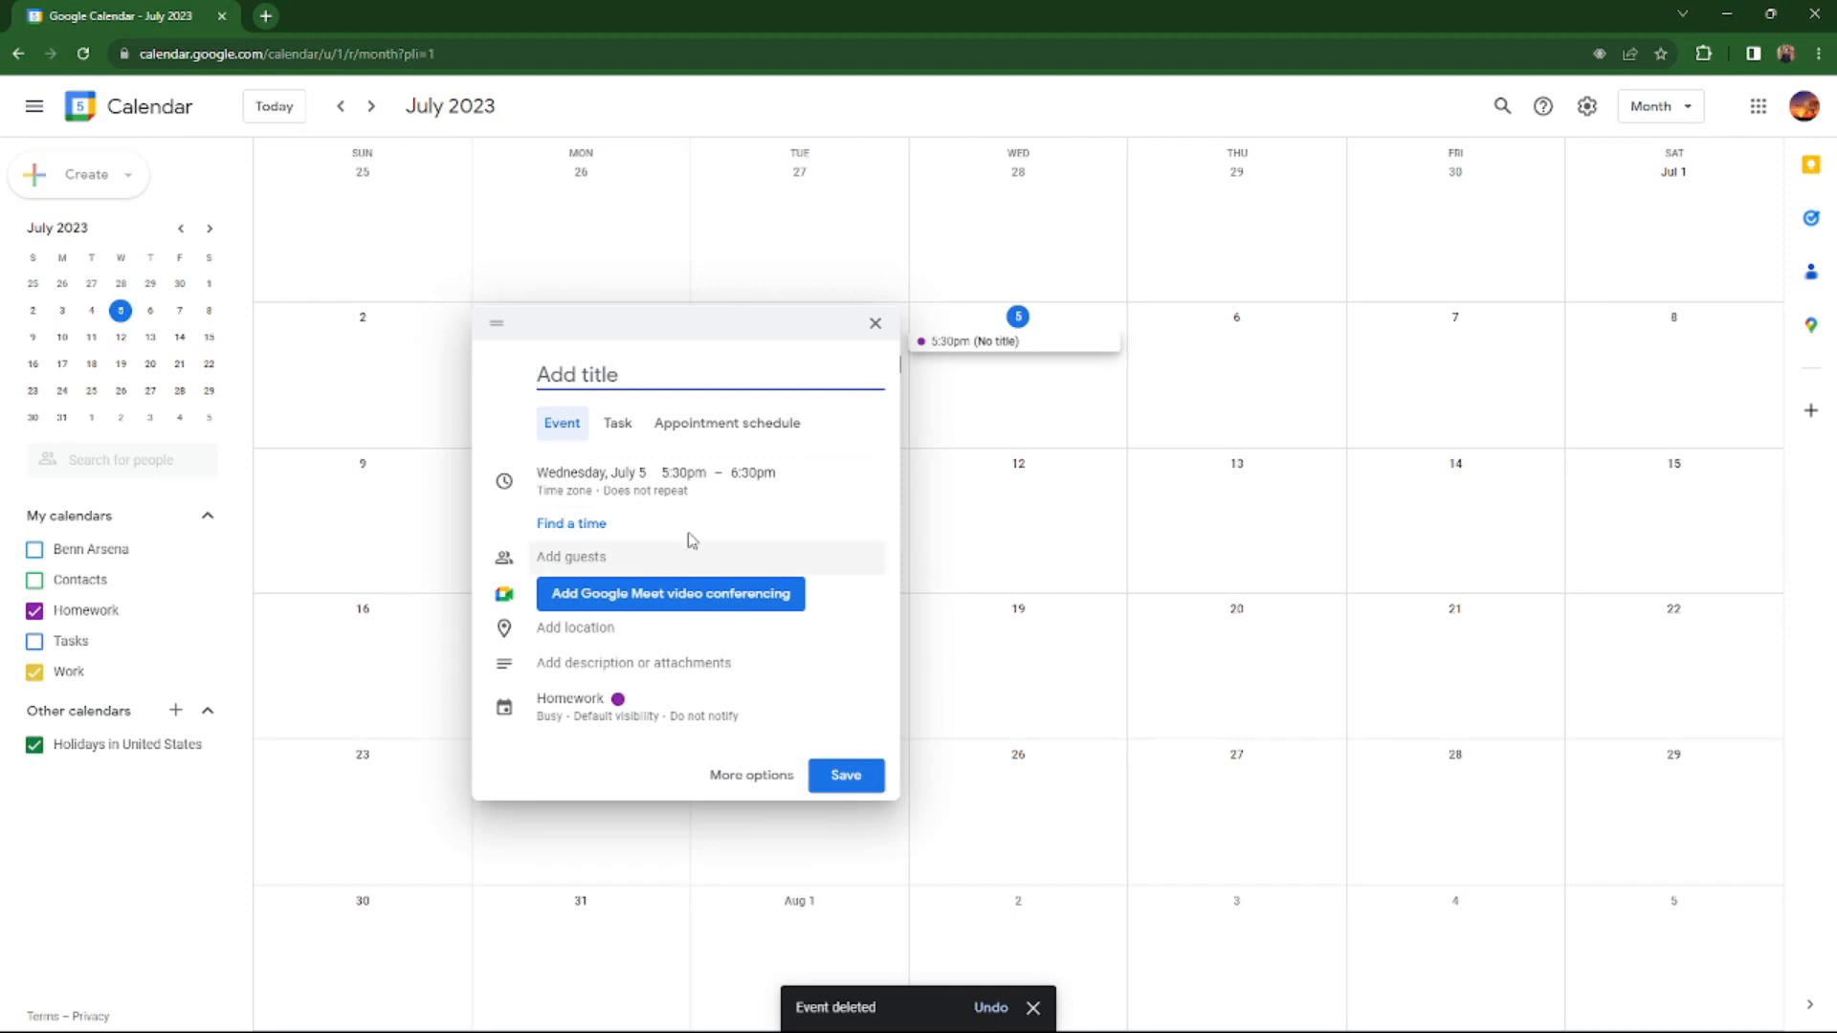
{"action": "left_click", "coordinate": [765, 478]}
{"action": "left_click", "coordinate": [617, 542]}
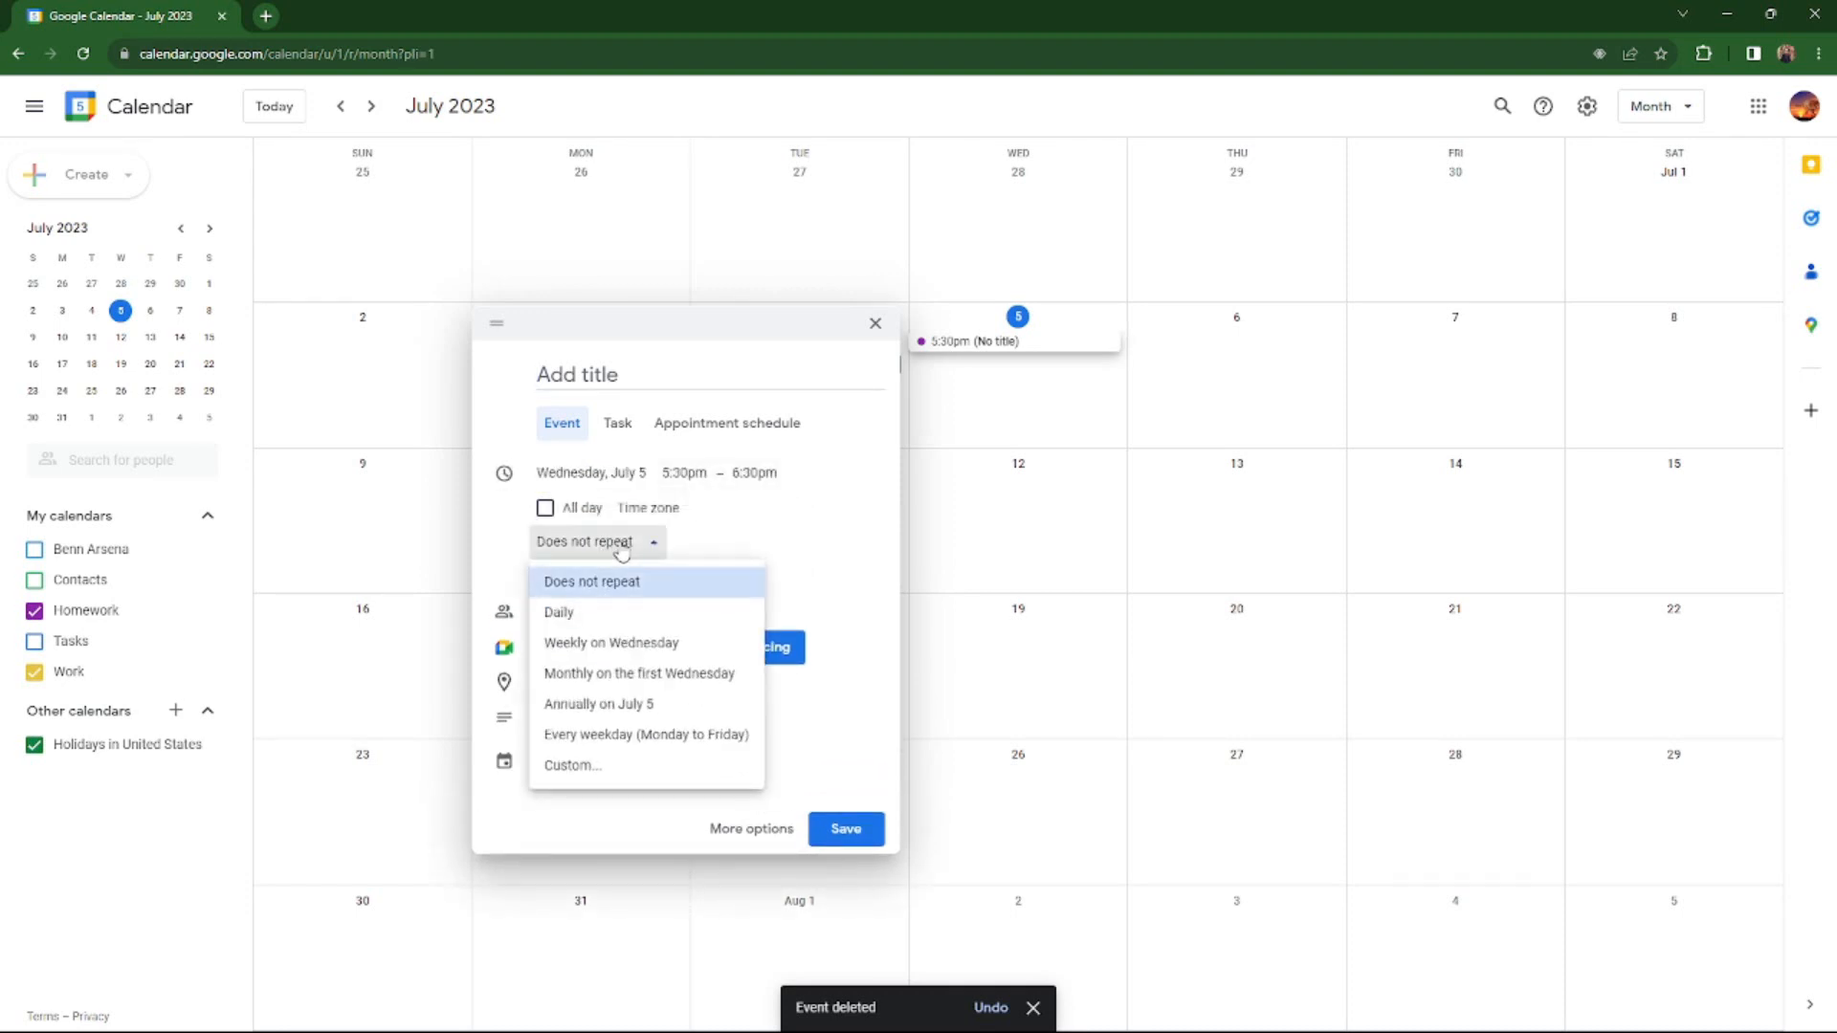
{"action": "left_click", "coordinate": [635, 765]}
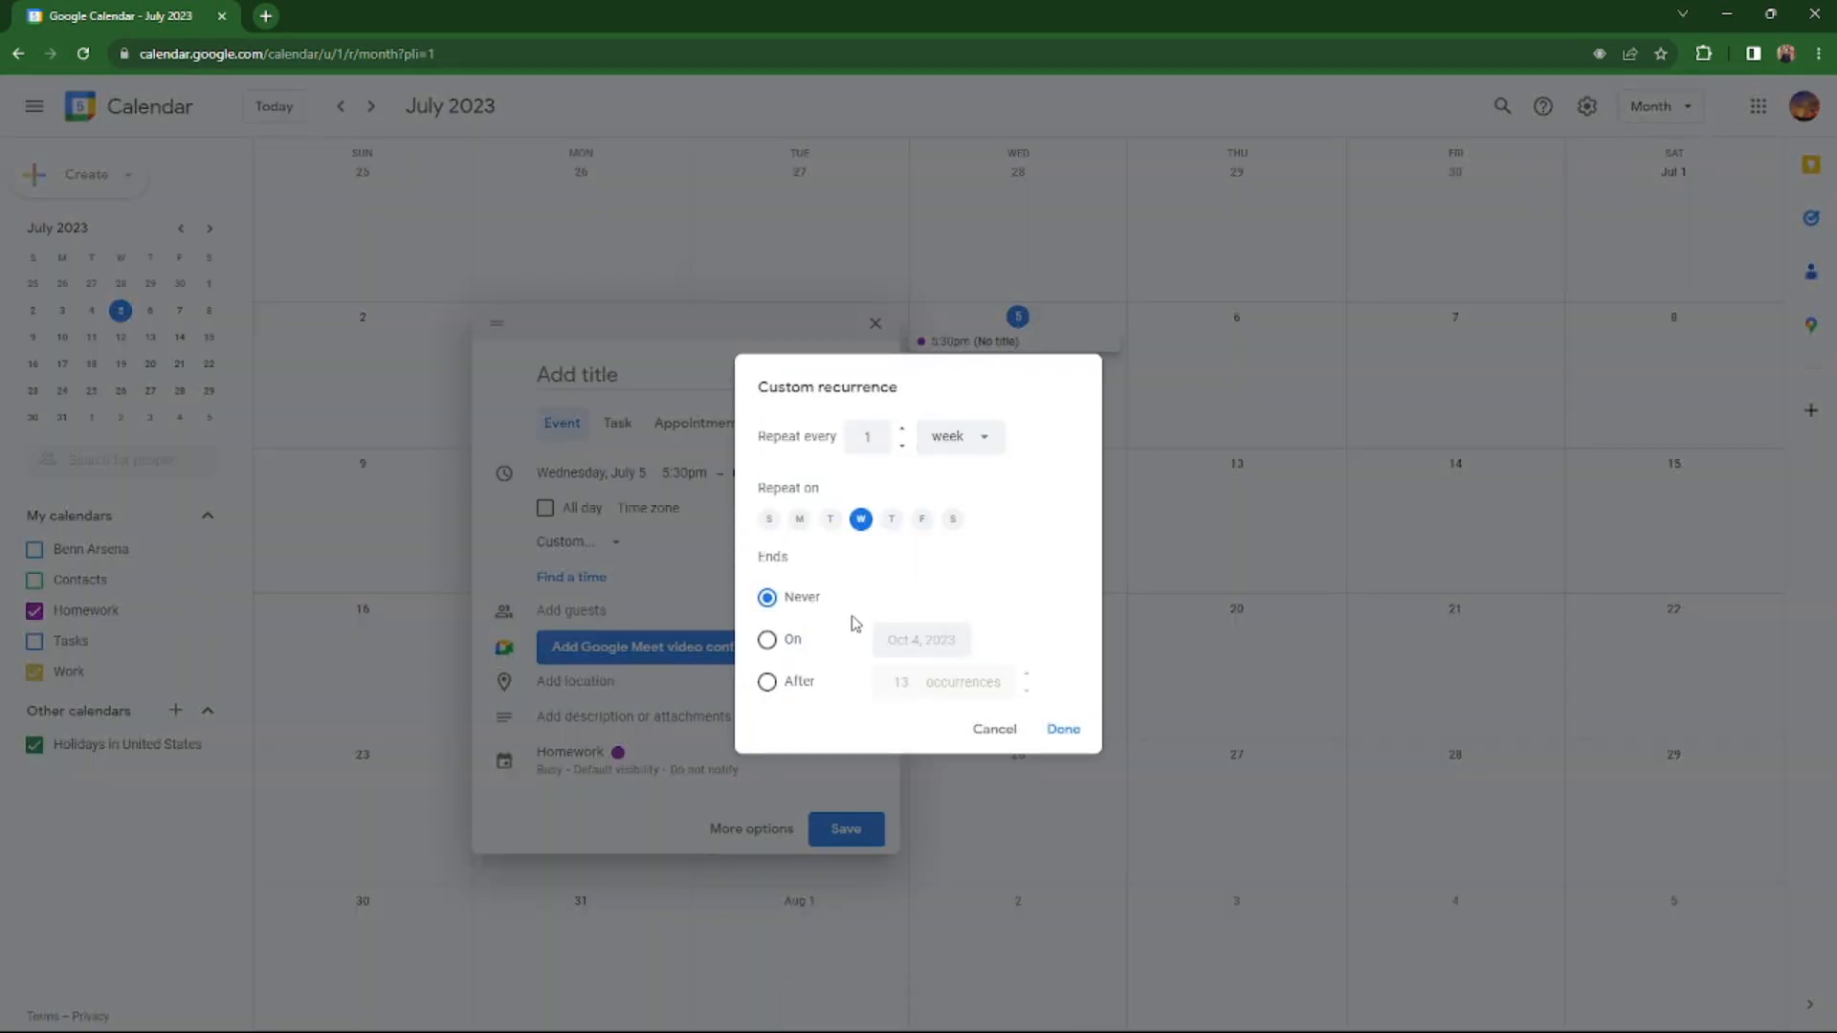
{"action": "left_click", "coordinate": [800, 521]}
{"action": "left_click", "coordinate": [893, 521]}
{"action": "left_click", "coordinate": [766, 639]}
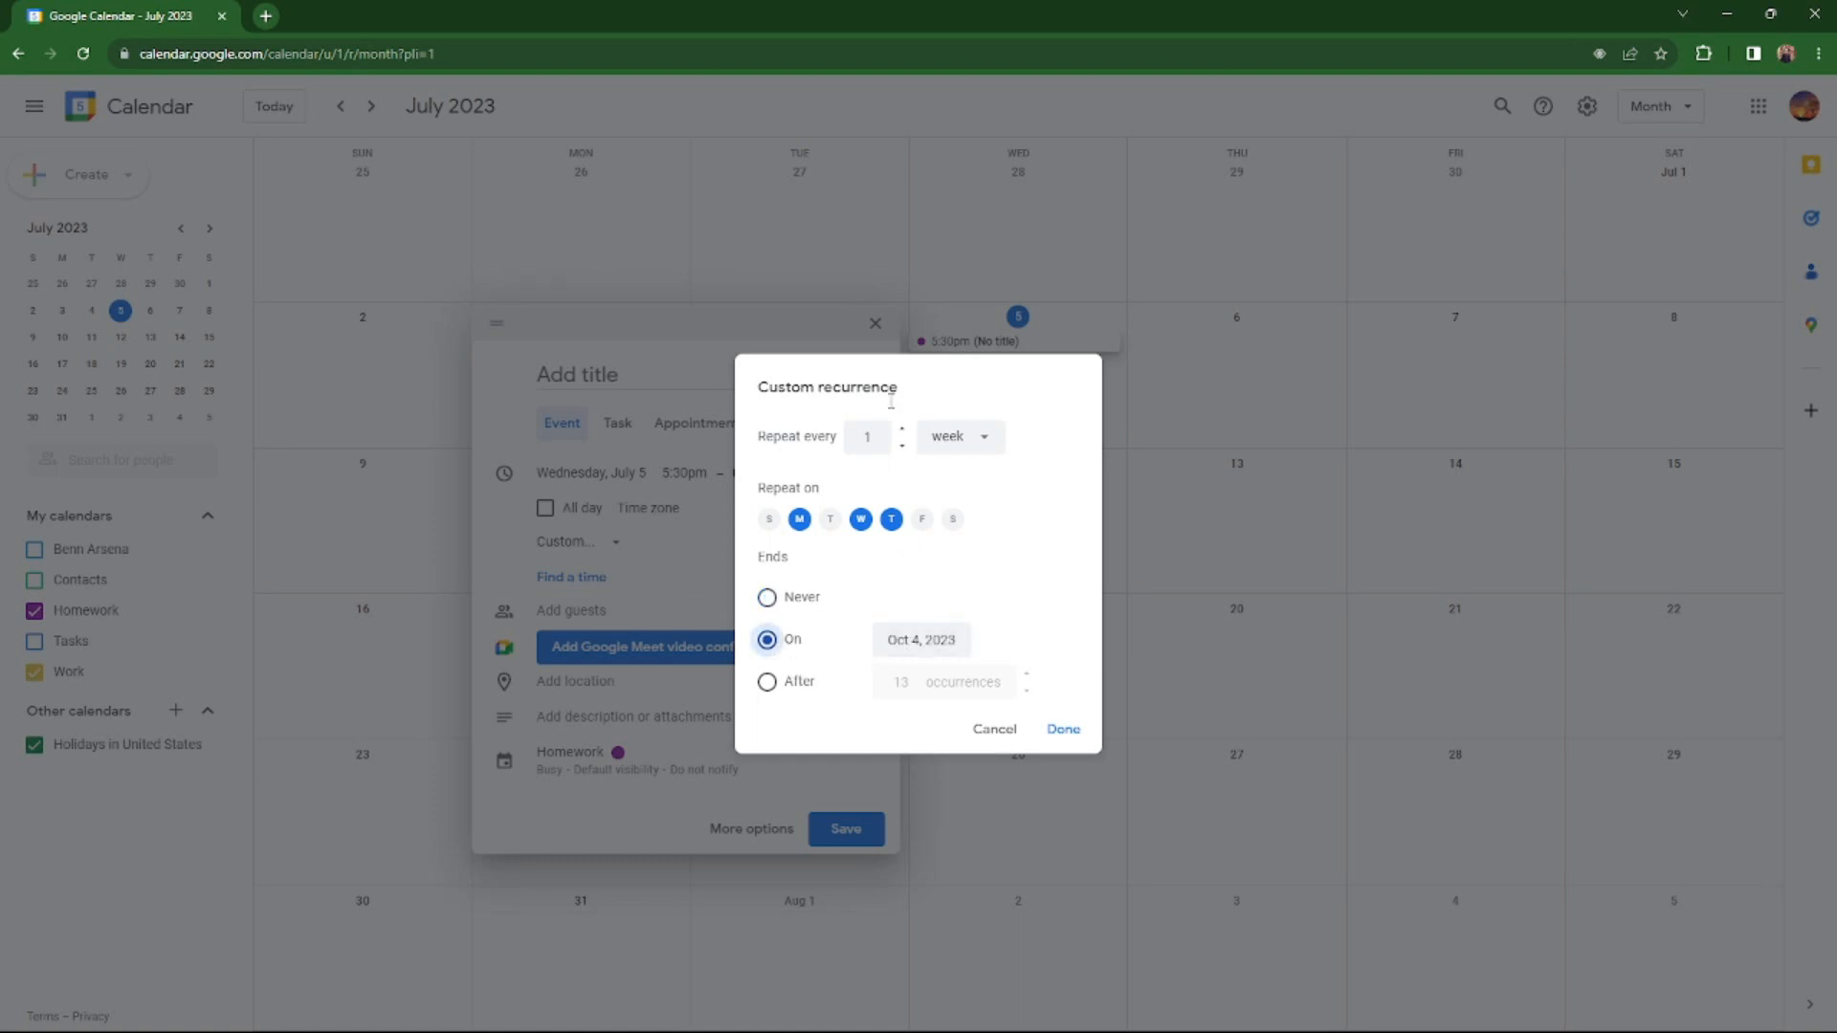
{"action": "left_click", "coordinate": [932, 646]}
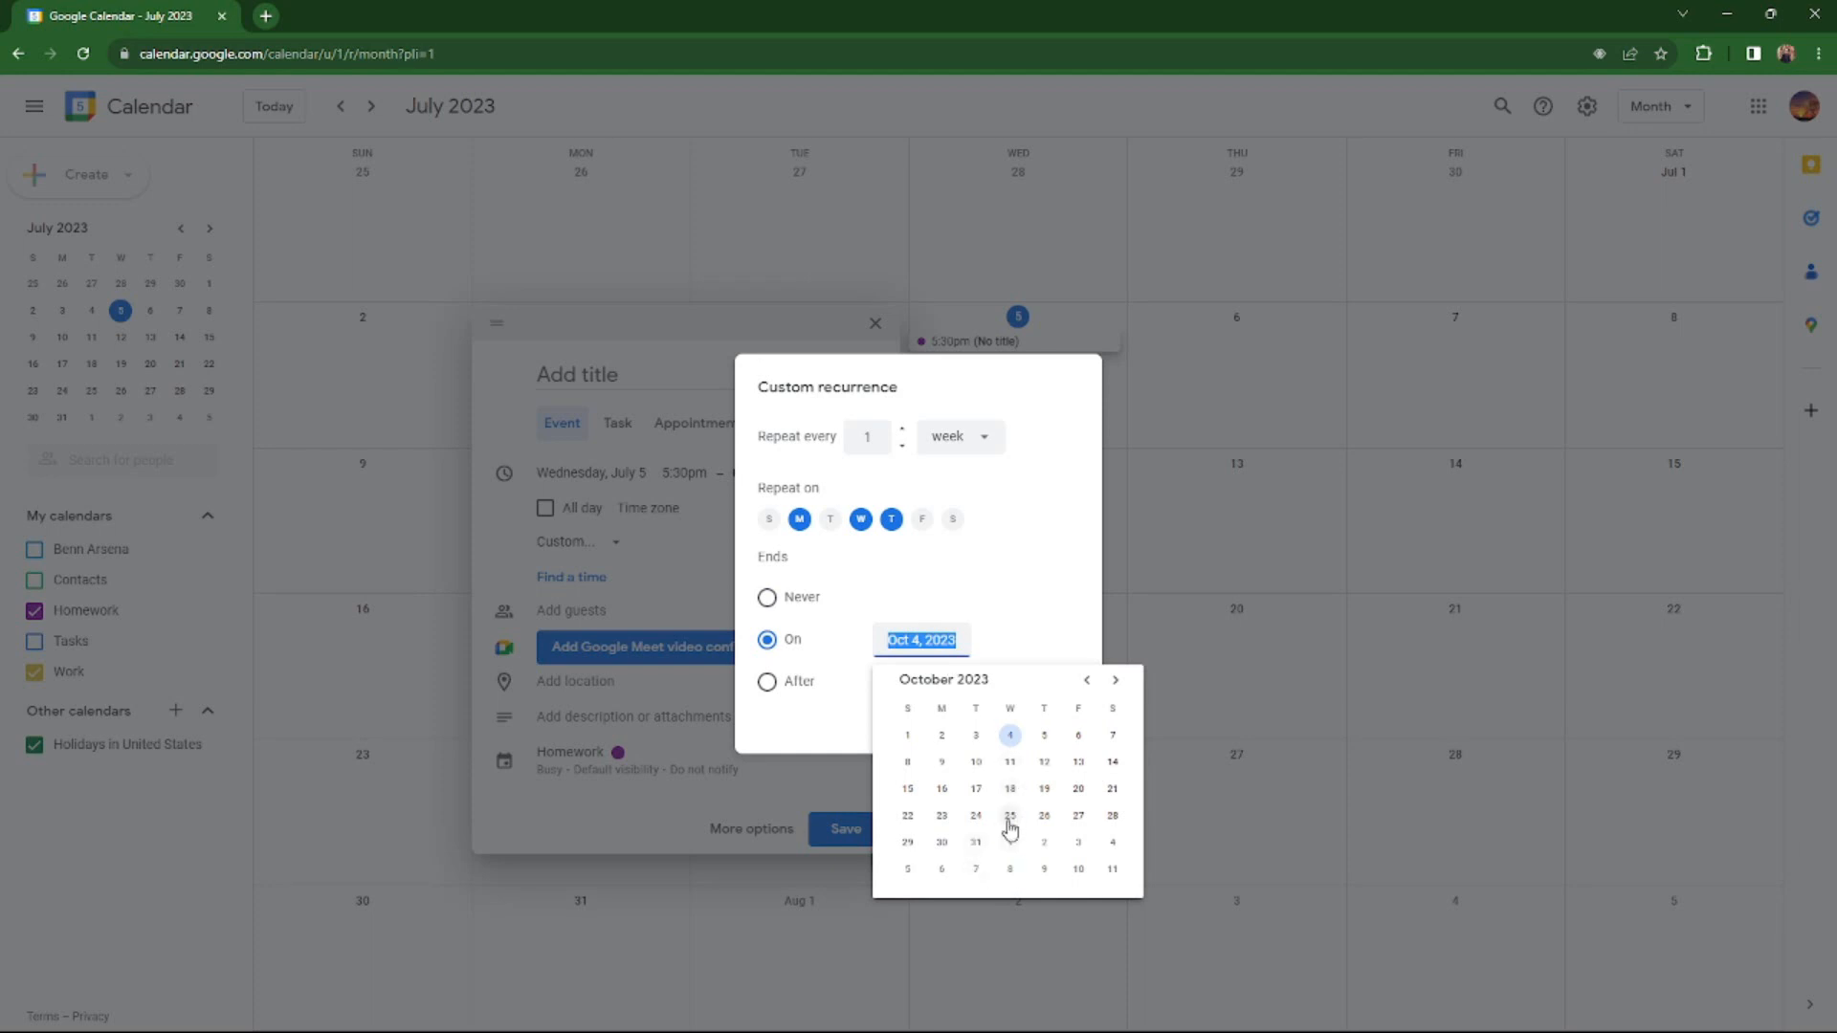
{"action": "left_click", "coordinate": [1009, 815]}
{"action": "left_click", "coordinate": [1066, 731]}
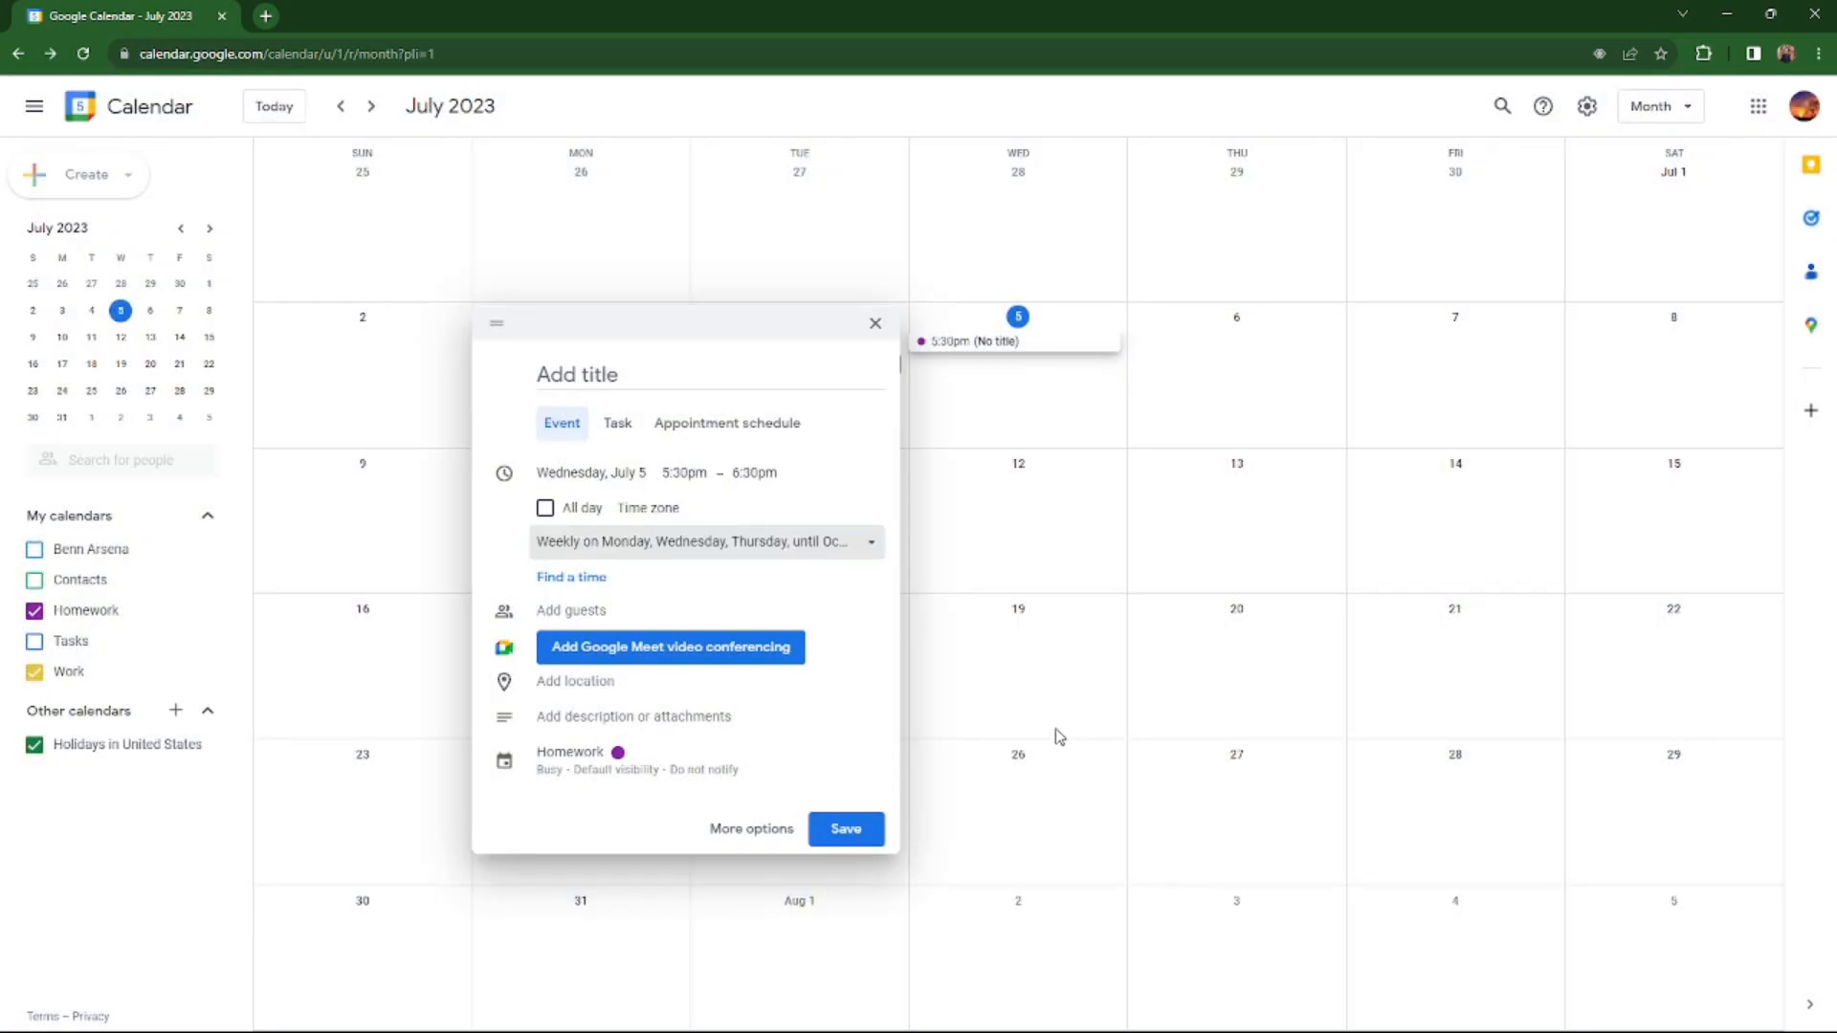
Set the recurring event's time from 5:00pm to 10:00pm and save it in the Homework calendar.
{"action": "left_click", "coordinate": [683, 474]}
{"action": "left_click", "coordinate": [699, 521]}
{"action": "left_click", "coordinate": [754, 472]}
{"action": "scroll", "coordinate": [834, 603], "scroll_direction": "down", "scroll_amount": 3}
{"action": "left_click", "coordinate": [833, 610]}
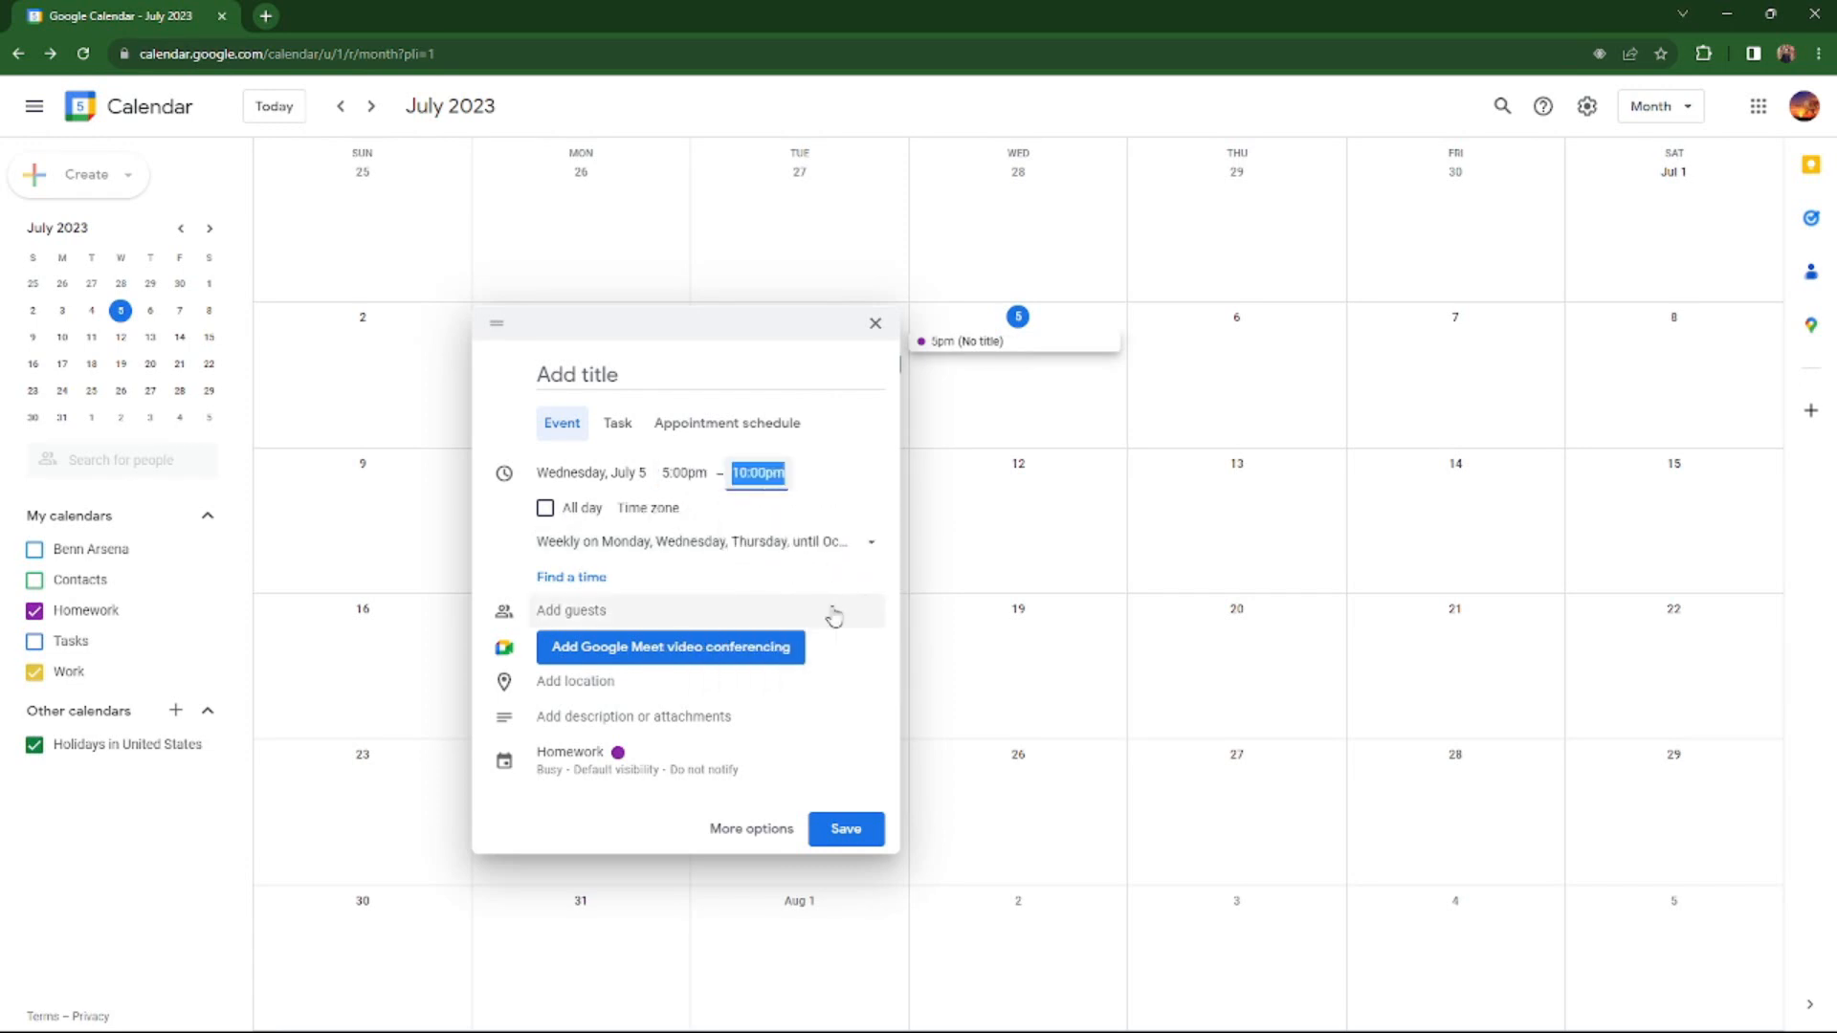
{"action": "left_click", "coordinate": [846, 828]}
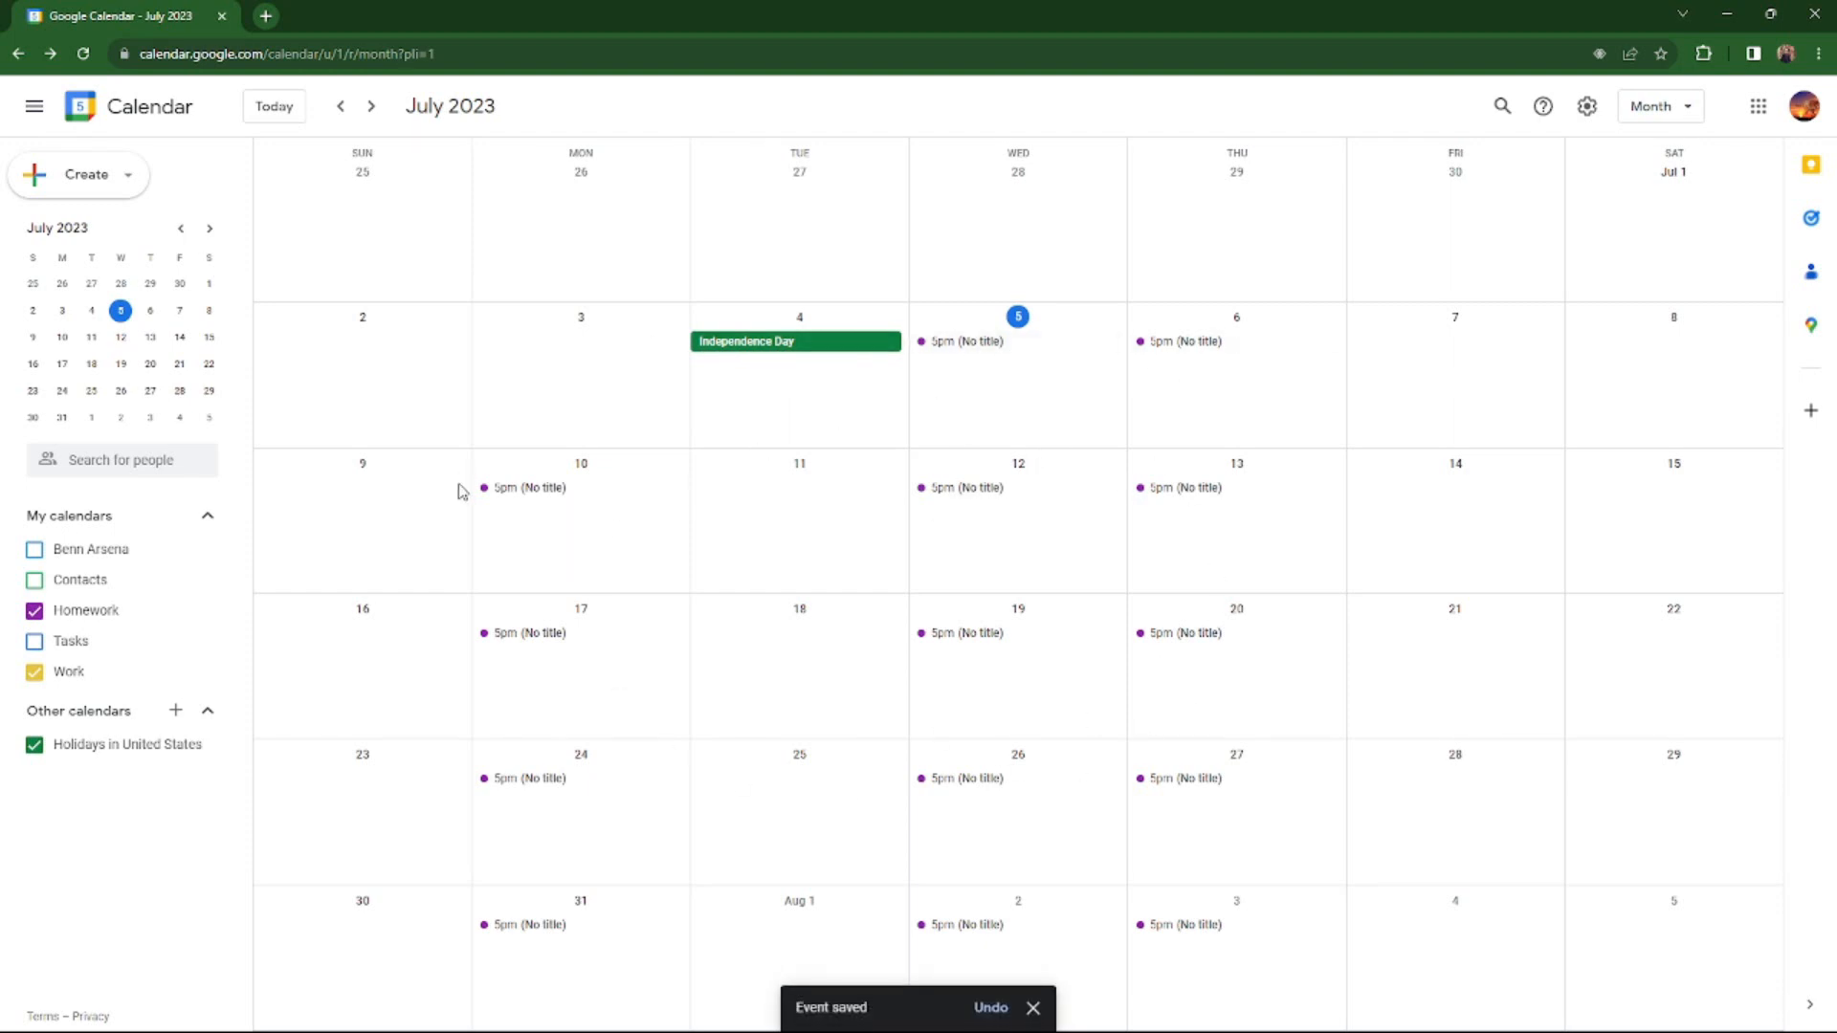
Delete the July 10 occurrence of the 5pm event together with all following events.
{"action": "left_click", "coordinate": [517, 488]}
{"action": "left_click", "coordinate": [315, 470]}
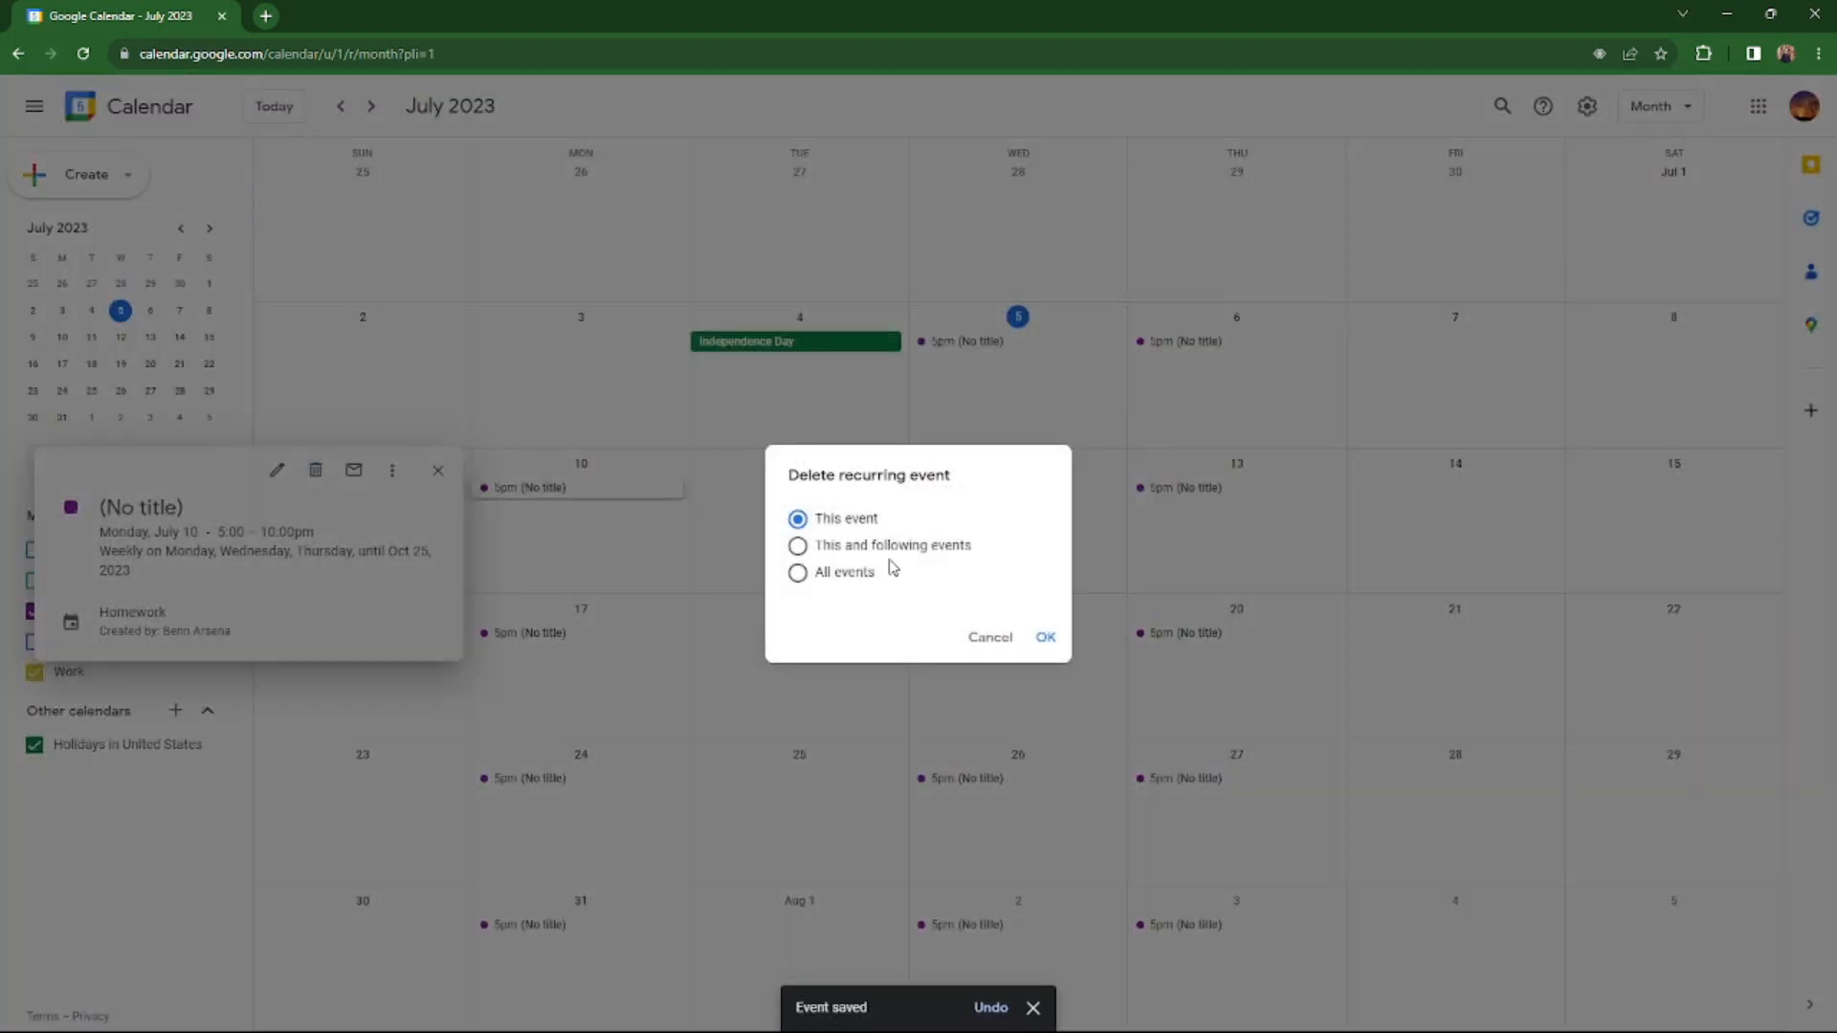
{"action": "left_click", "coordinate": [863, 546]}
{"action": "left_click", "coordinate": [1046, 637]}
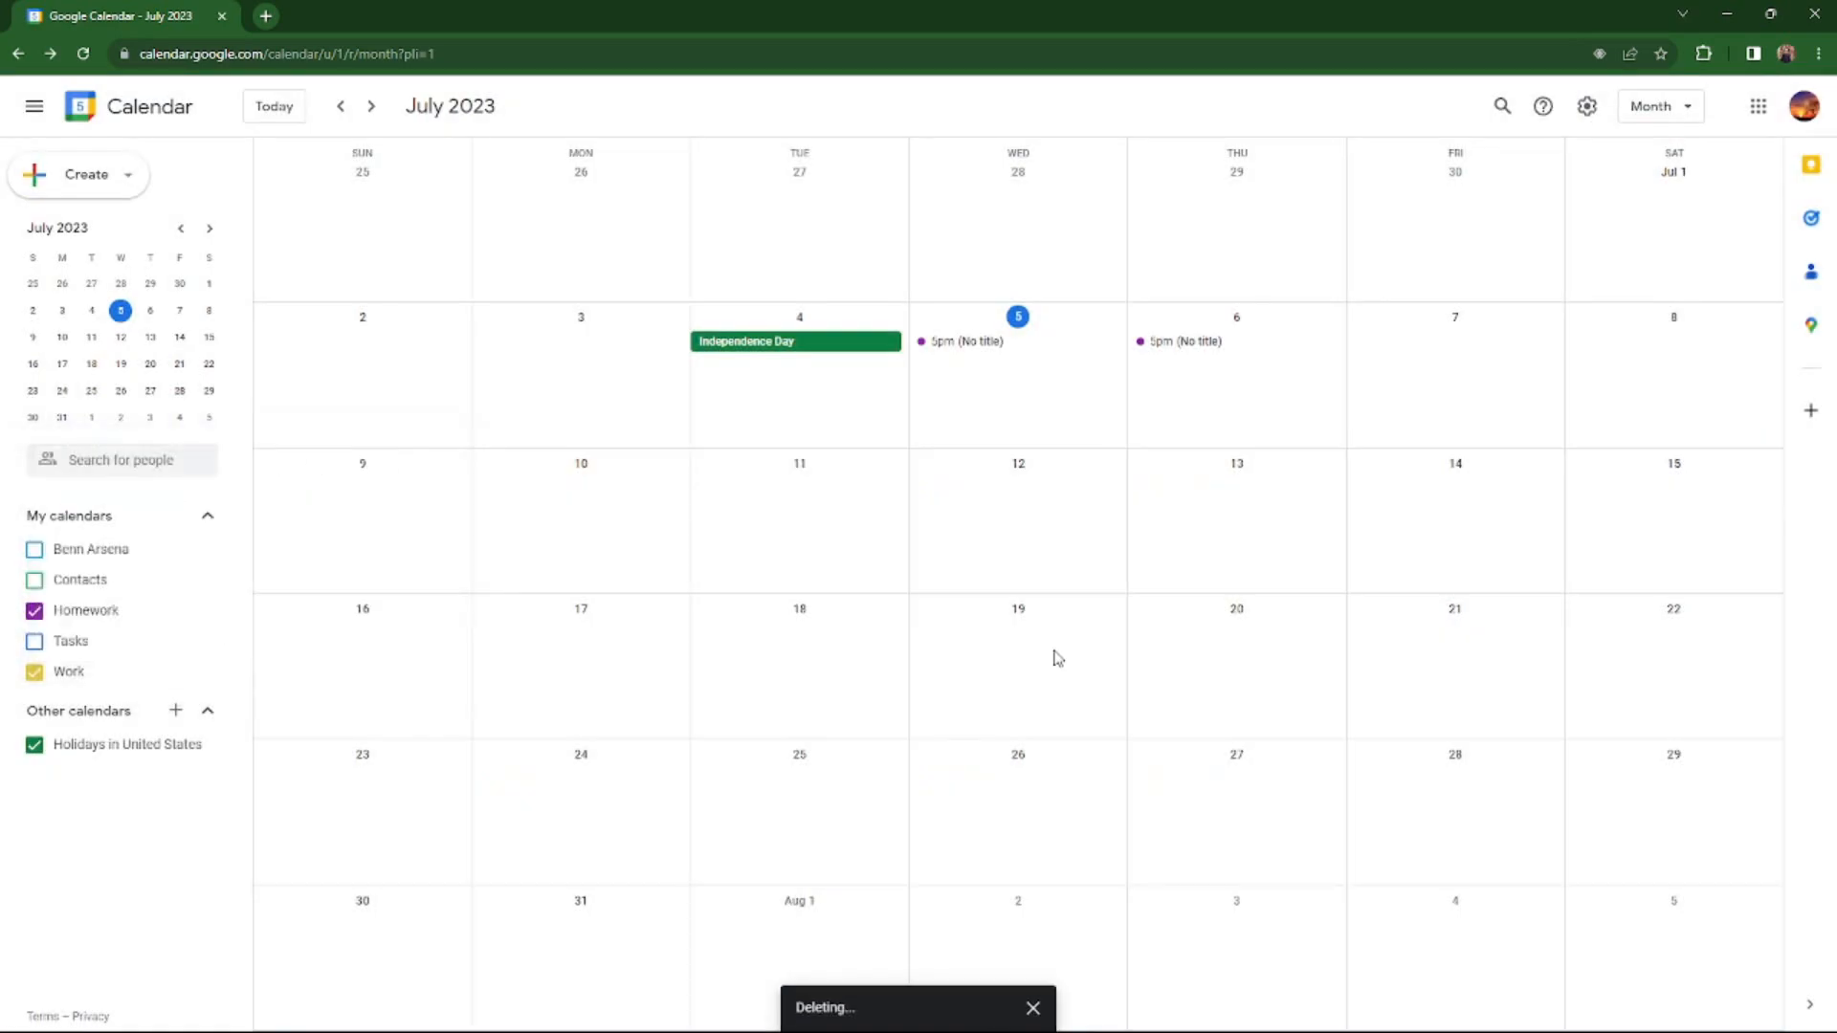
Look at the email guests form of the July 5 event and cancel it without sending.
{"action": "left_click", "coordinate": [1012, 350]}
{"action": "left_click", "coordinate": [791, 356]}
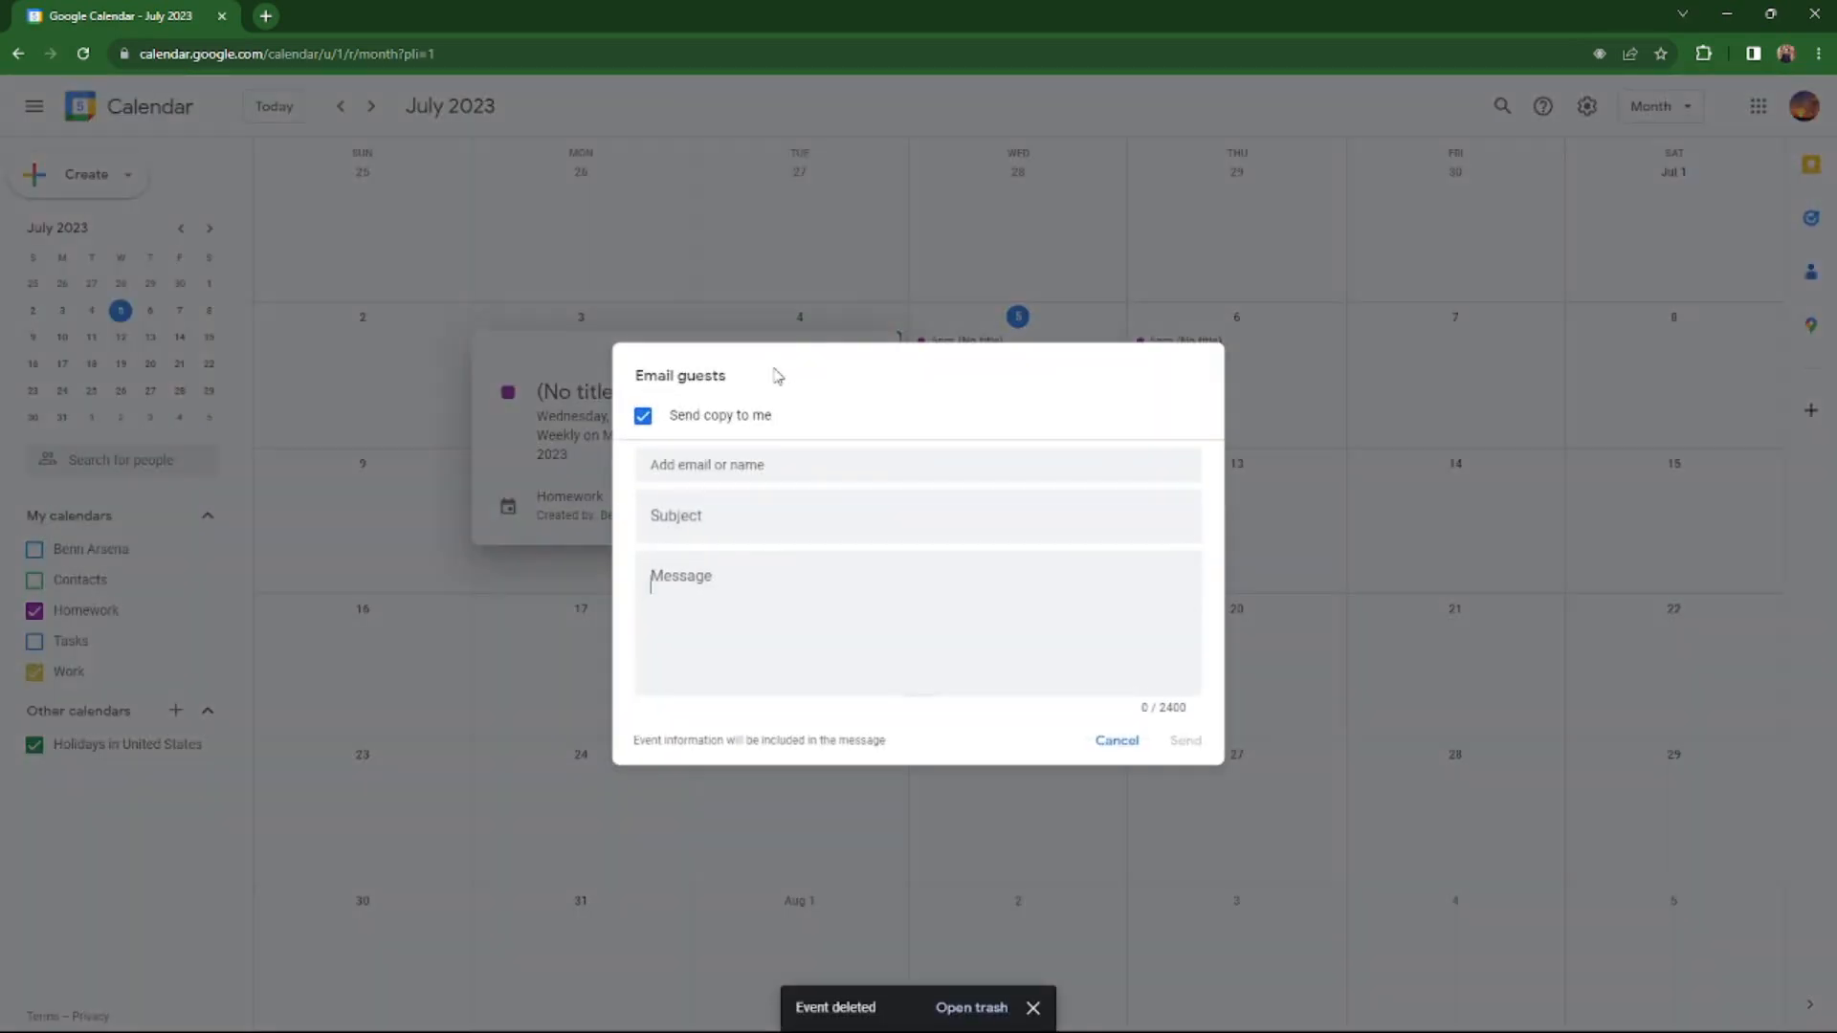
{"action": "left_click", "coordinate": [1116, 738]}
Delete only the July 5 occurrence of the recurring 5pm event, closing any stray new event form.
{"action": "left_click", "coordinate": [753, 355]}
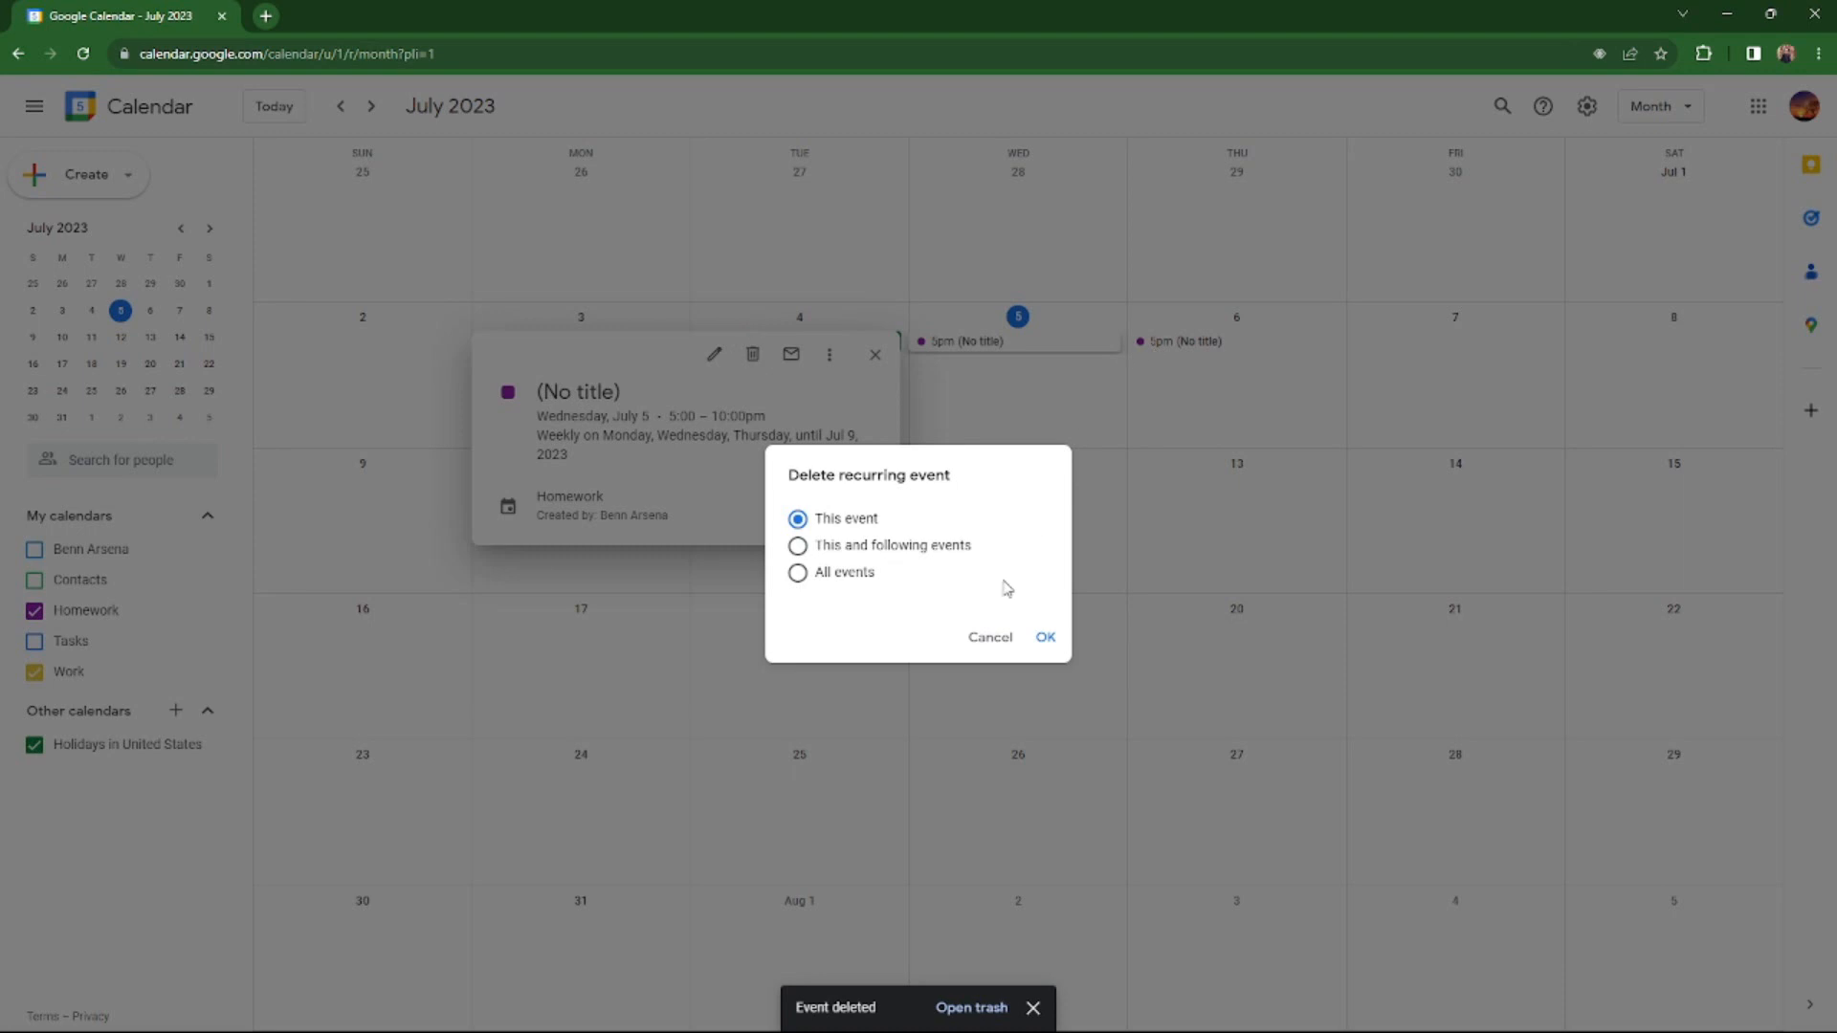
{"action": "left_click", "coordinate": [1053, 641]}
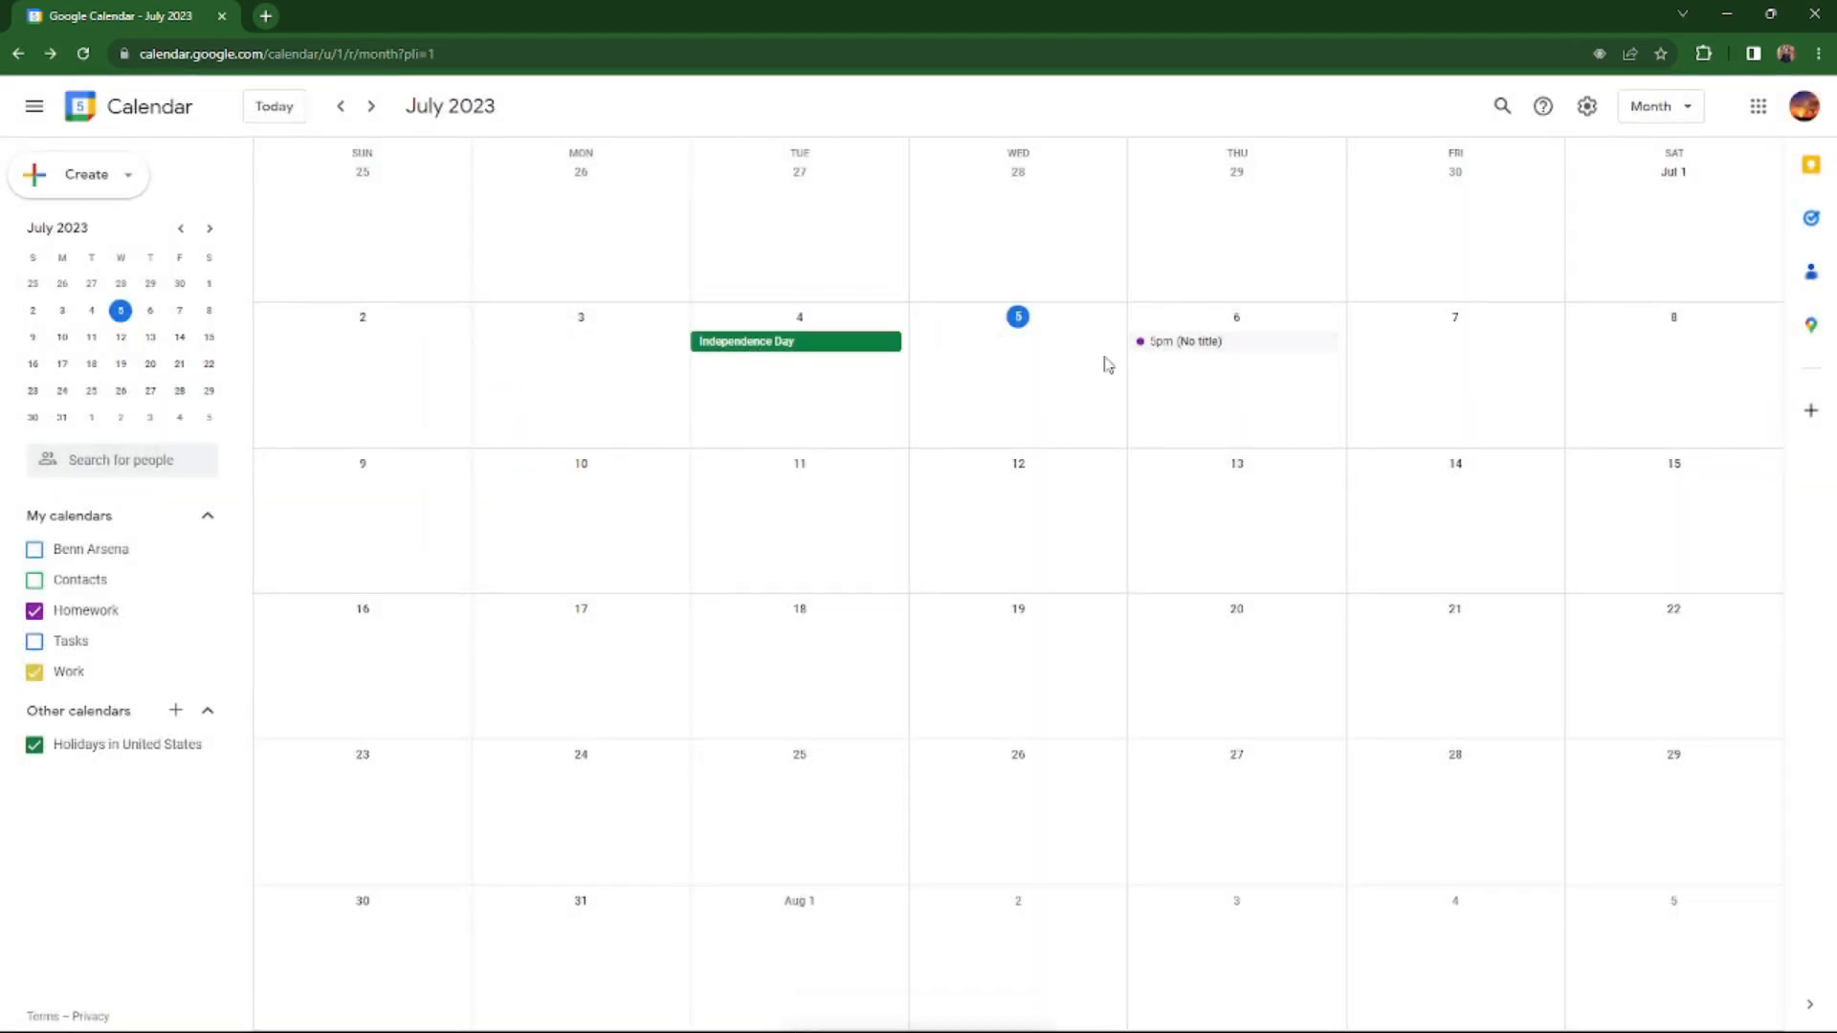
{"action": "left_click", "coordinate": [1019, 399]}
{"action": "left_click", "coordinate": [872, 317]}
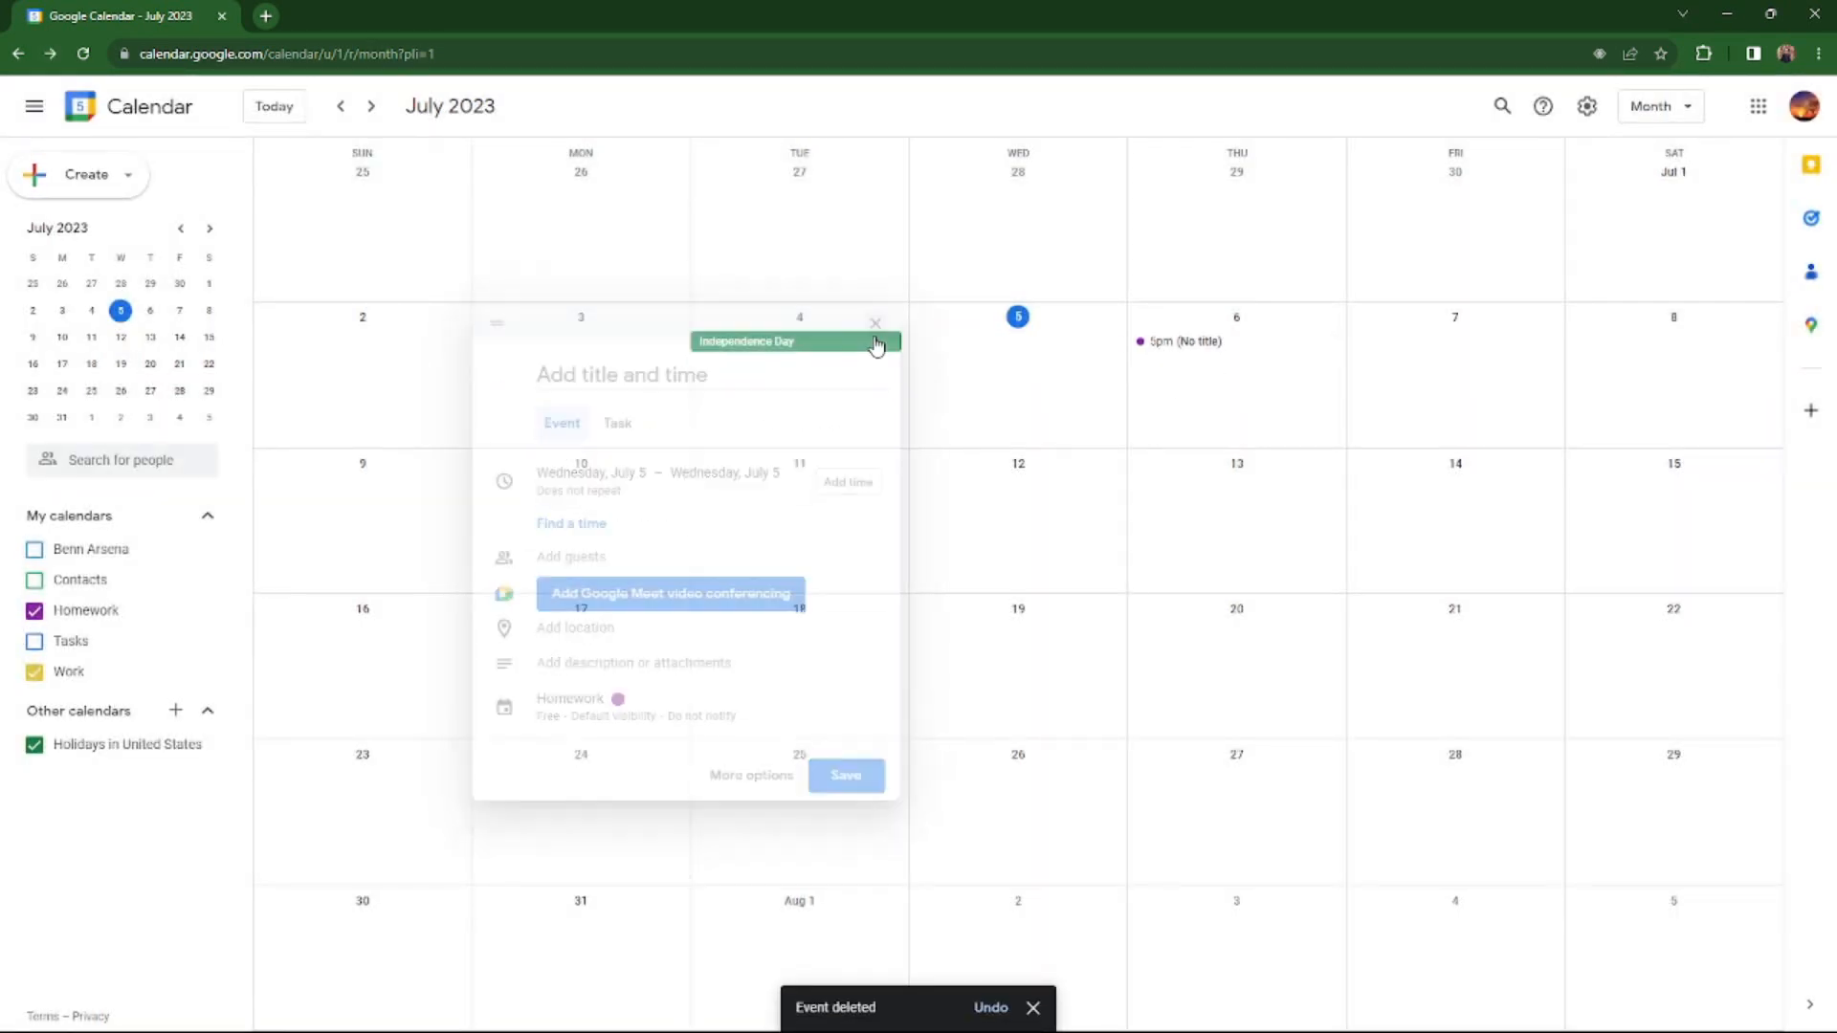
Start a new July 5 event in the Work calendar and give it the Tomato colour.
{"action": "left_click", "coordinate": [60, 180]}
{"action": "left_click", "coordinate": [135, 234]}
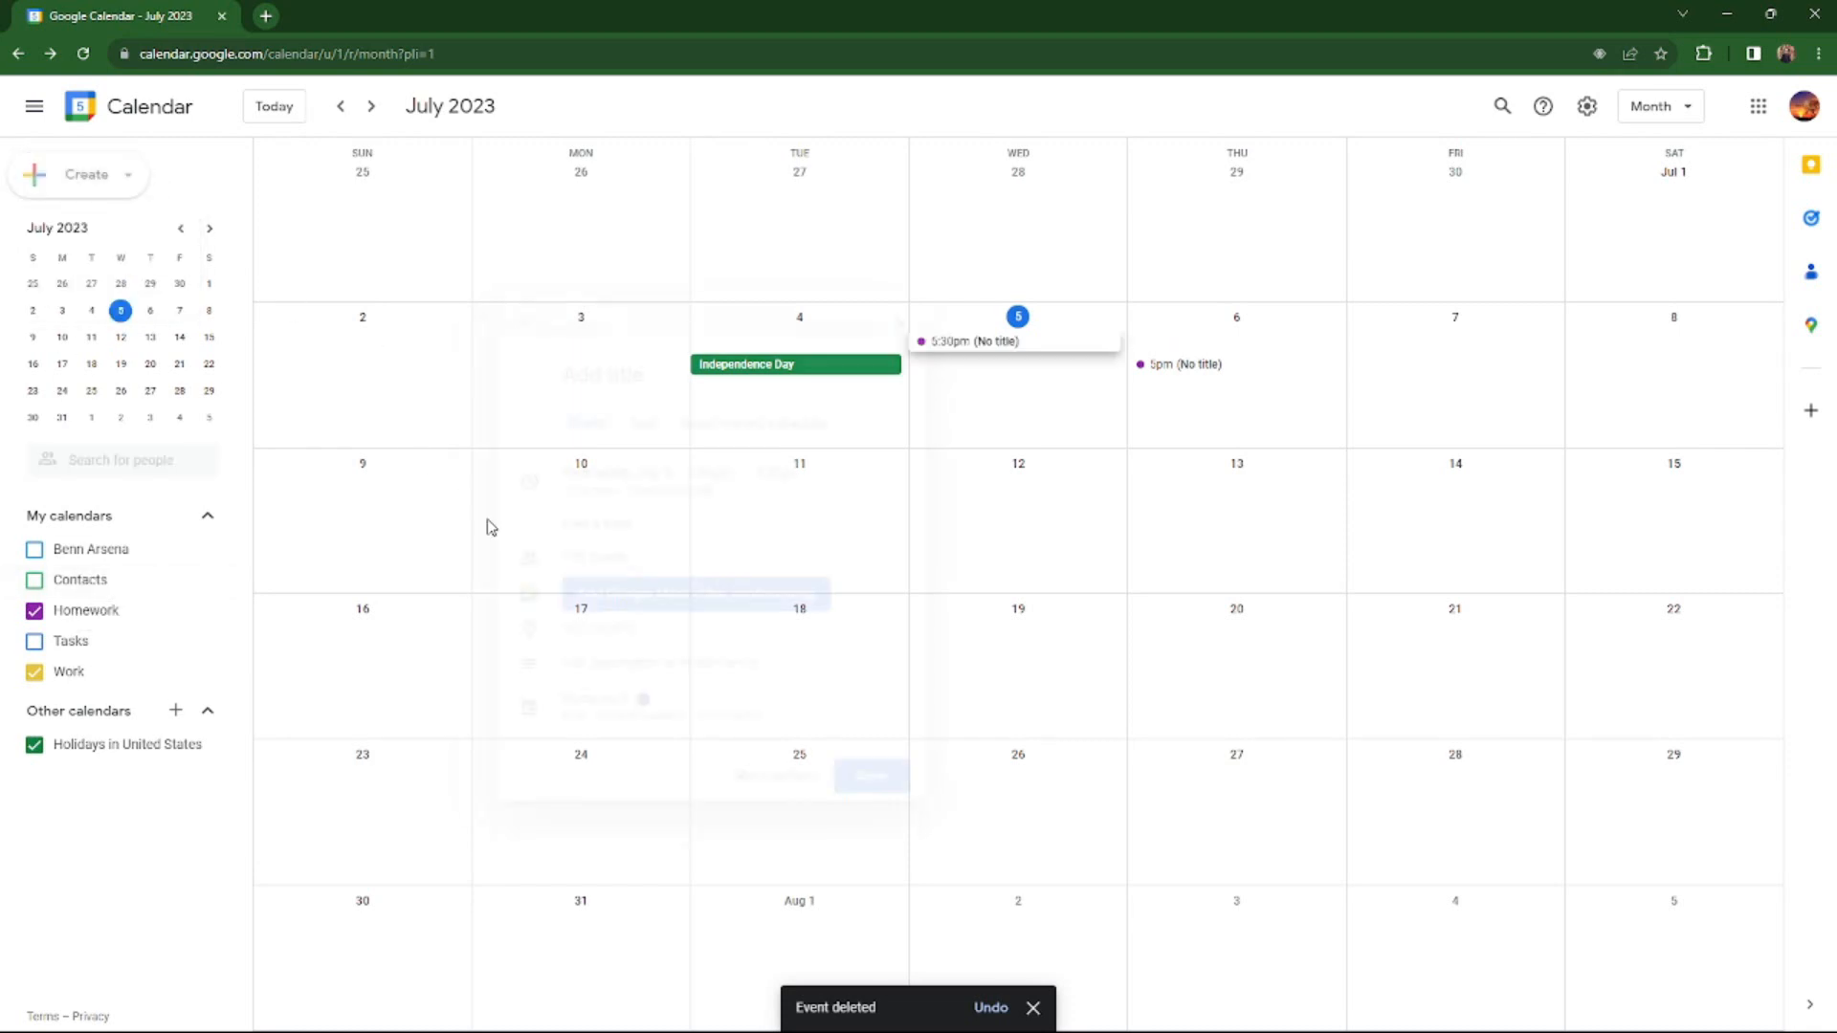
{"action": "left_click", "coordinate": [617, 718]}
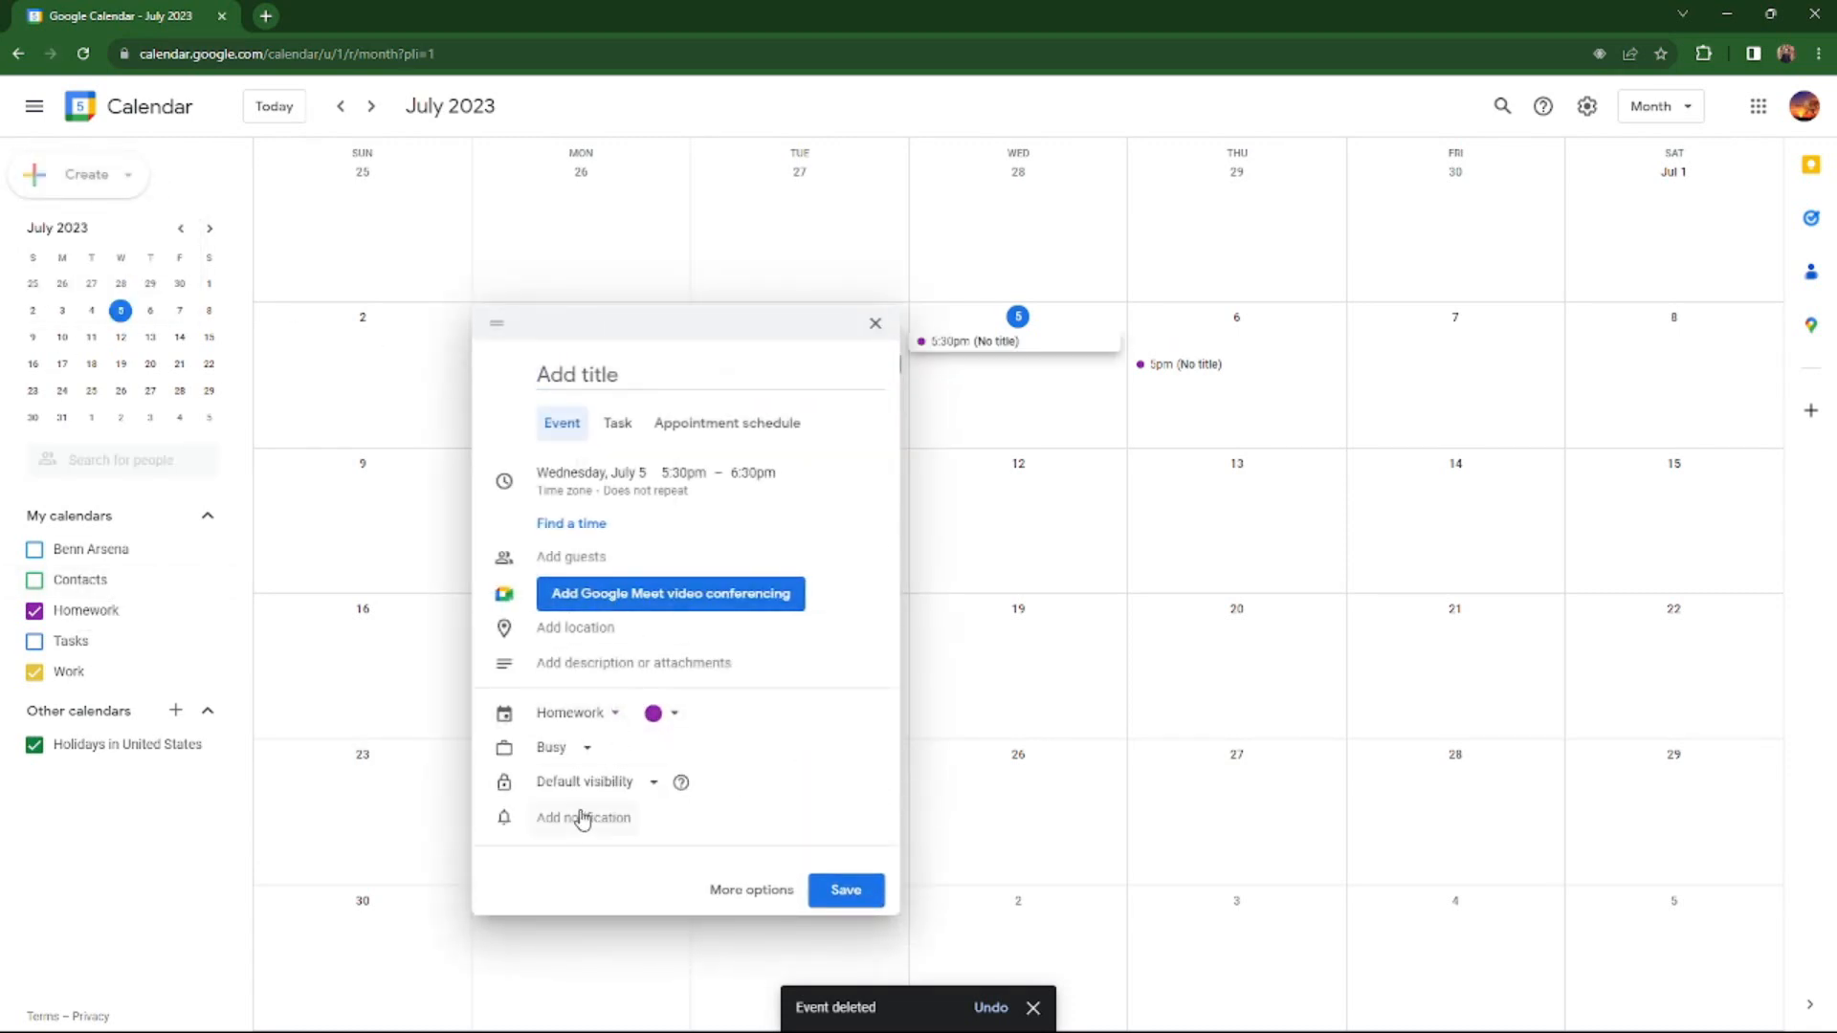
{"action": "left_click", "coordinate": [578, 720]}
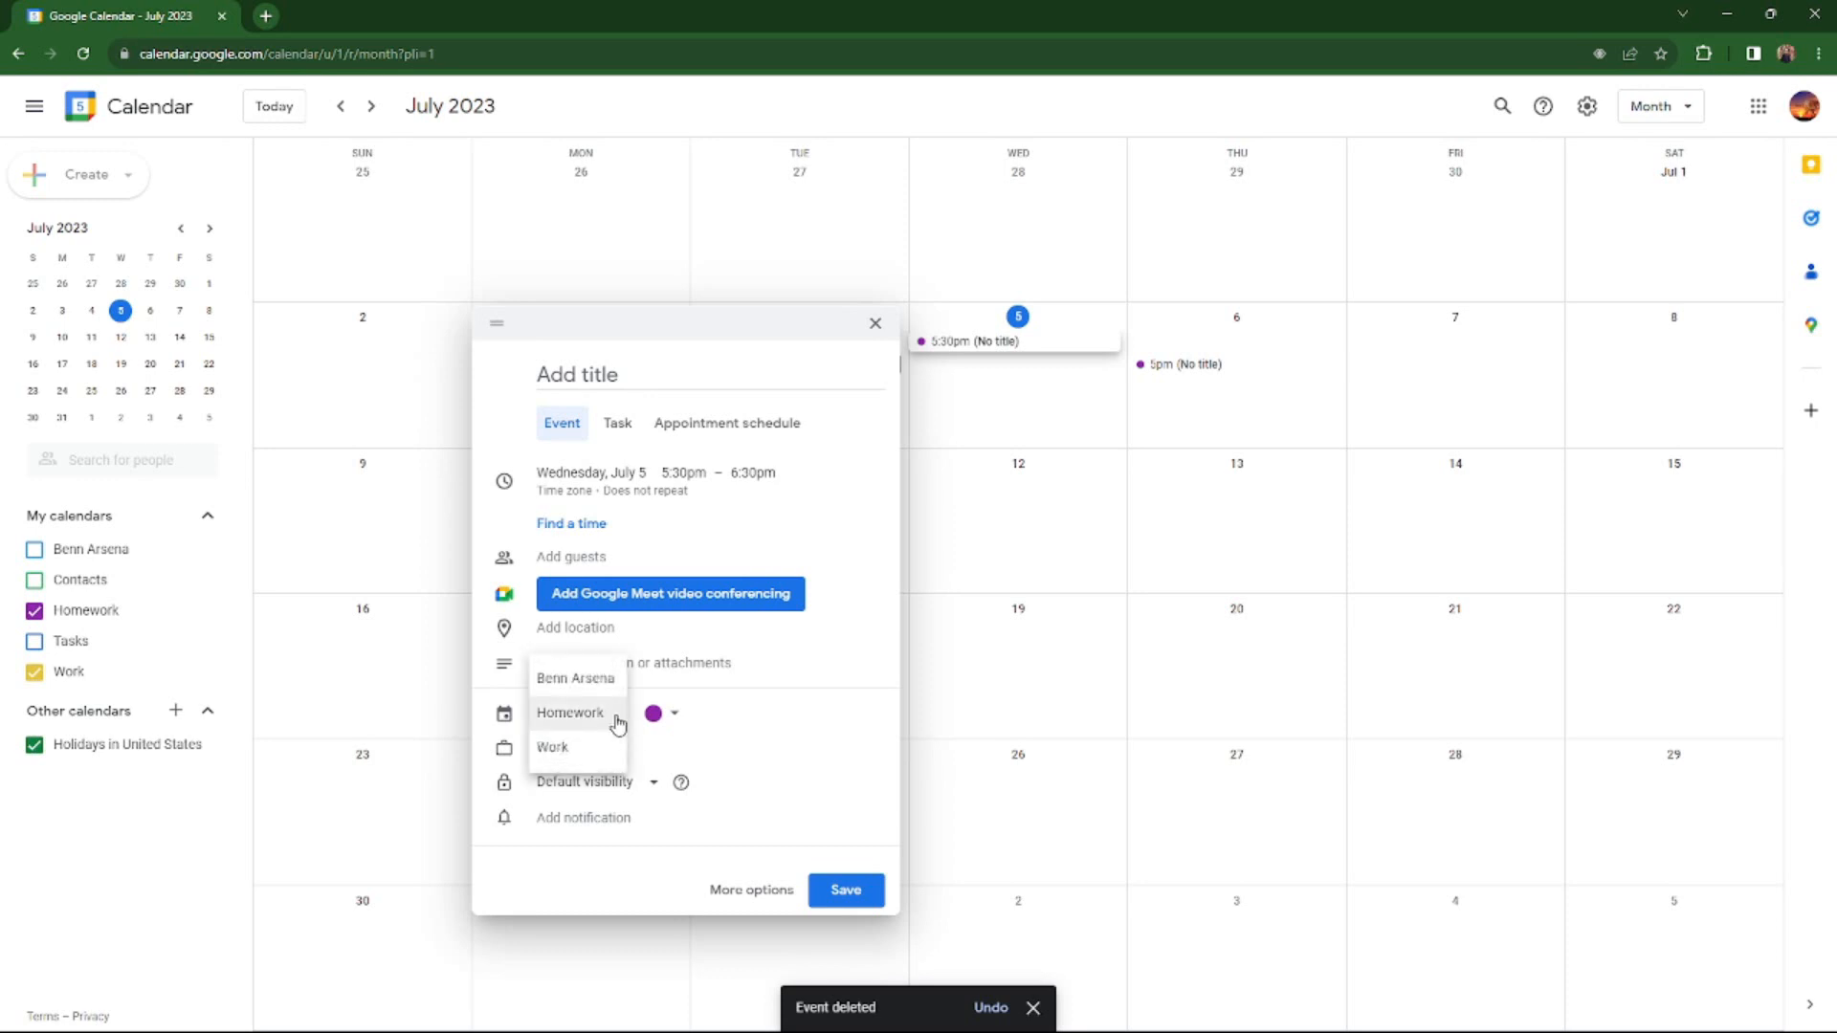
{"action": "left_click", "coordinate": [572, 752]}
{"action": "left_click", "coordinate": [624, 712]}
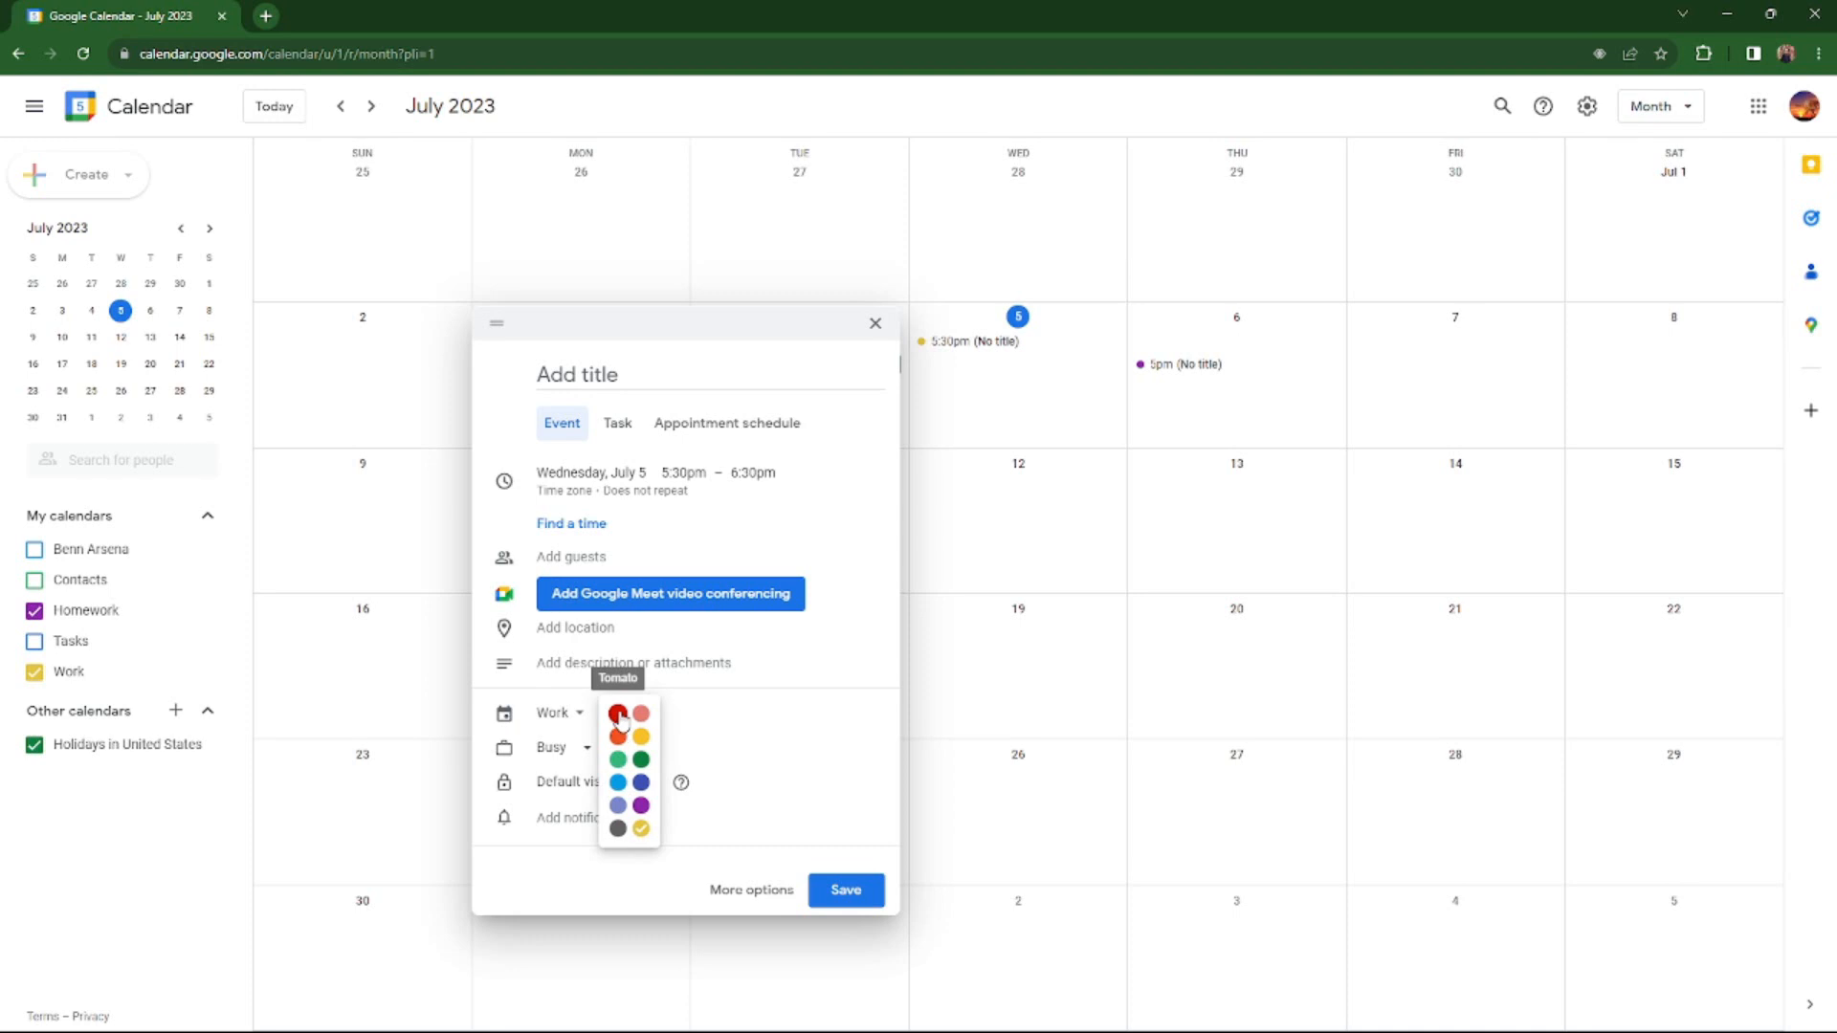
{"action": "left_click", "coordinate": [616, 717]}
Look through the new event's availability and visibility options without changing them.
{"action": "left_click", "coordinate": [555, 748]}
{"action": "left_click", "coordinate": [586, 762]}
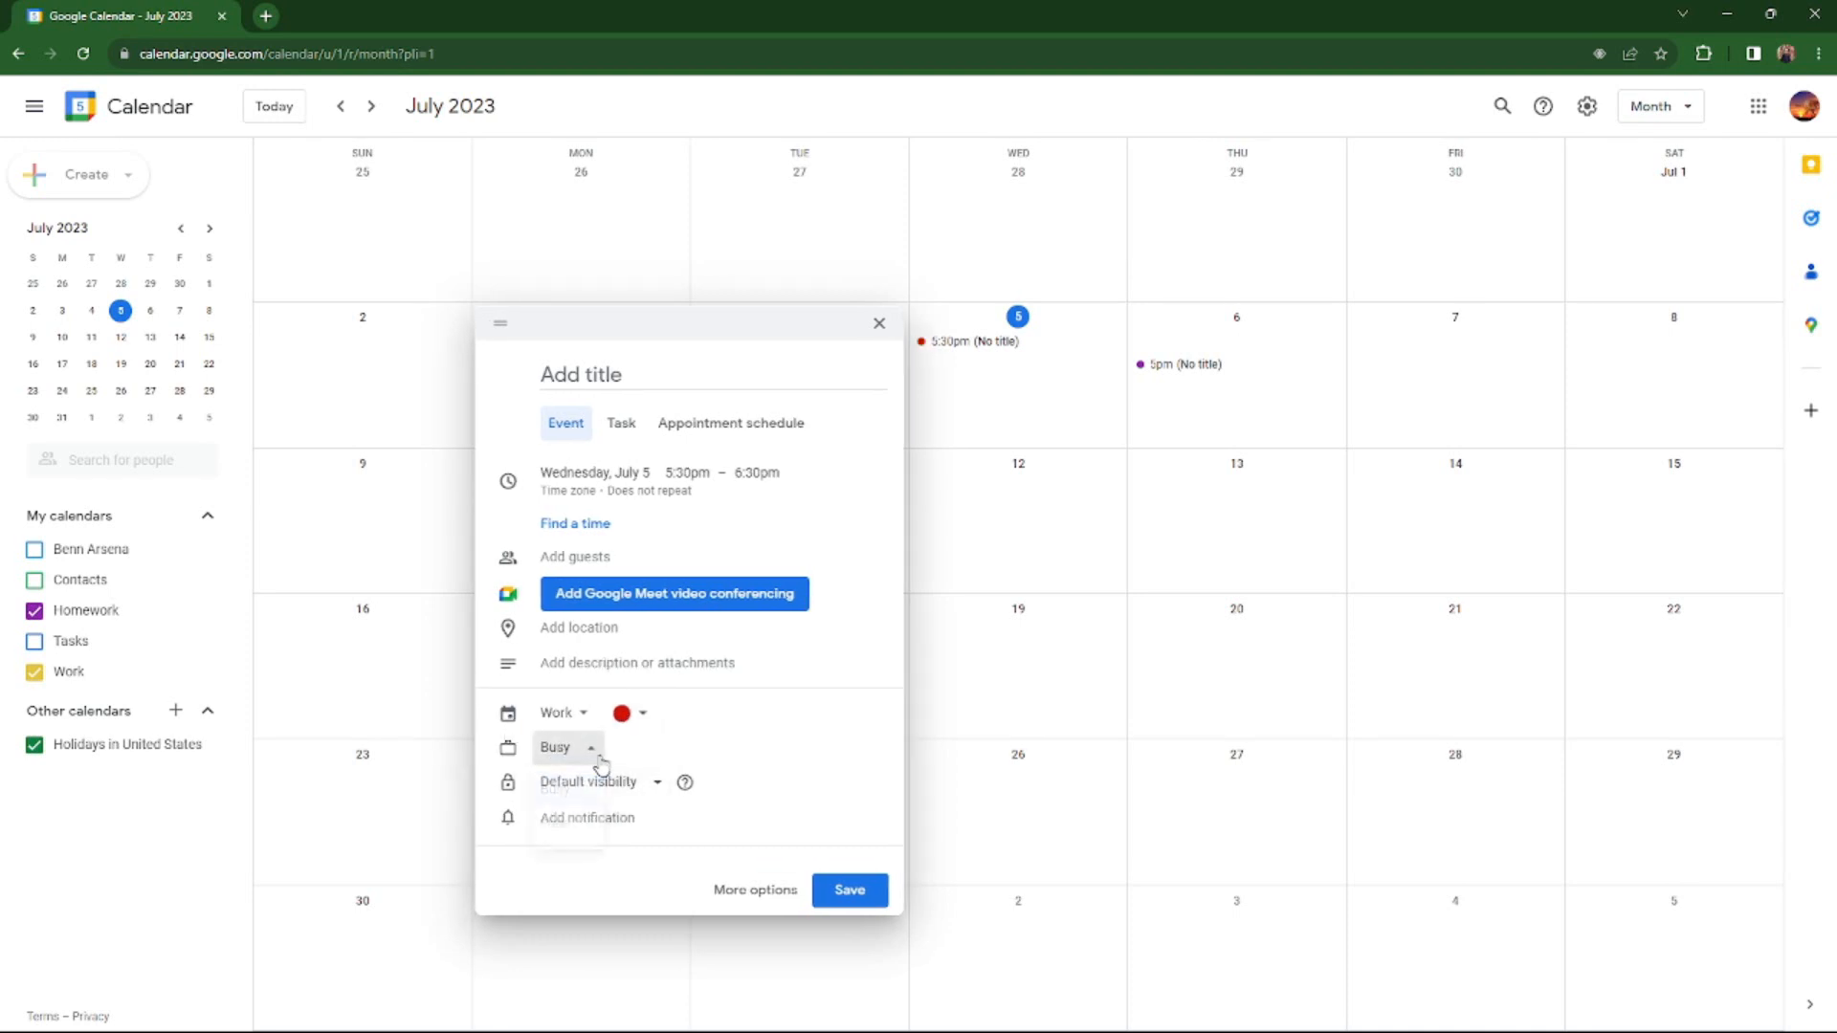
{"action": "left_click", "coordinate": [601, 756]}
{"action": "left_click", "coordinate": [606, 778]}
{"action": "left_click", "coordinate": [650, 780]}
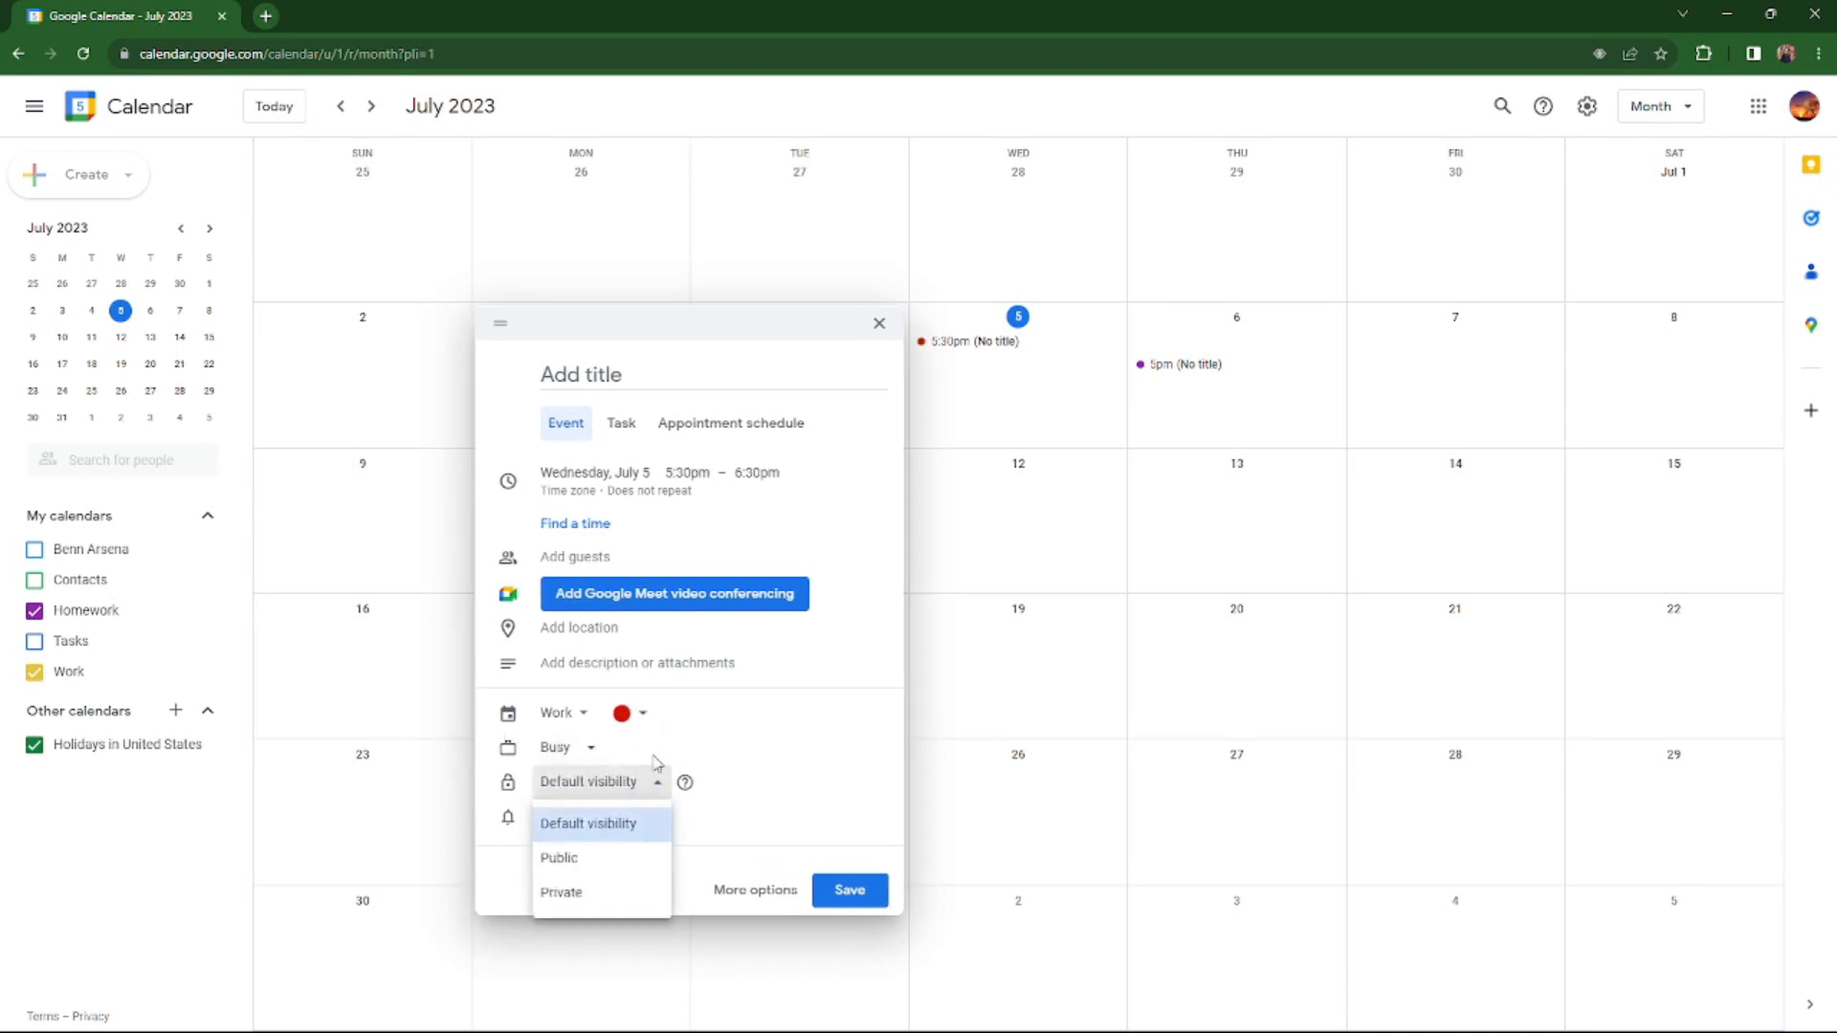
{"action": "left_click", "coordinate": [586, 764]}
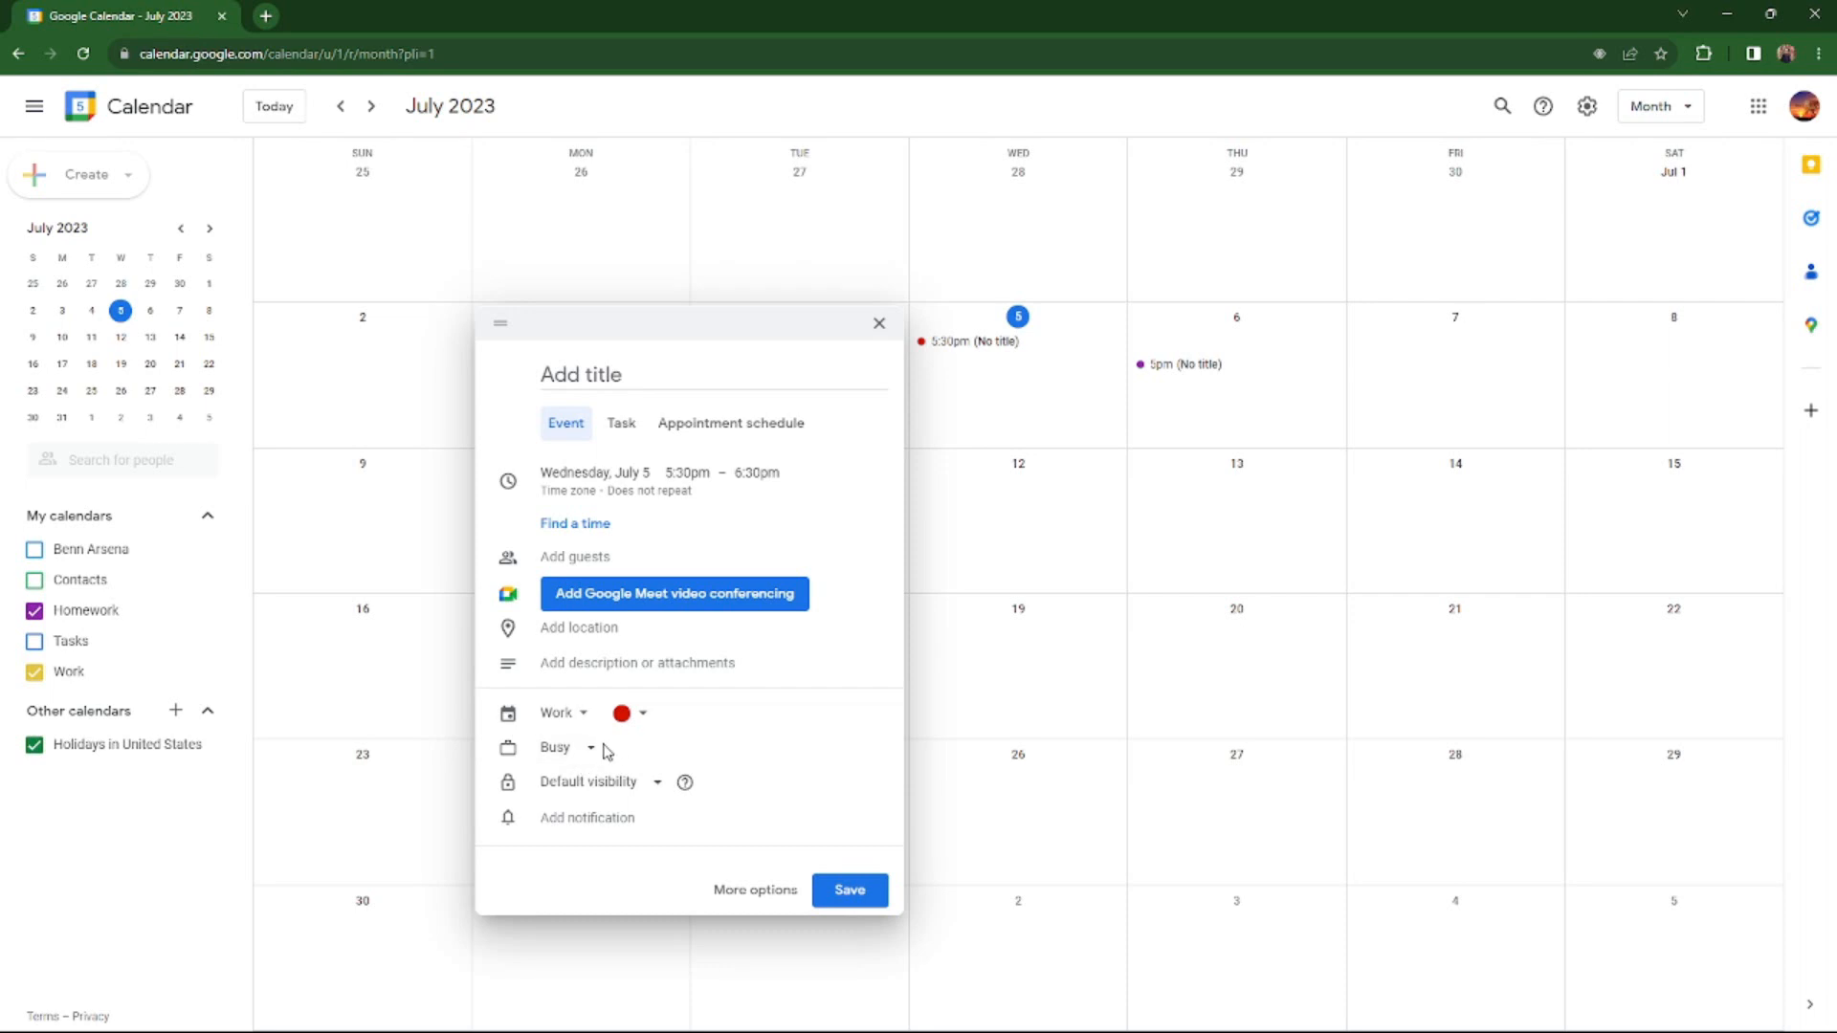
{"action": "left_click", "coordinate": [611, 782]}
{"action": "left_click", "coordinate": [631, 786]}
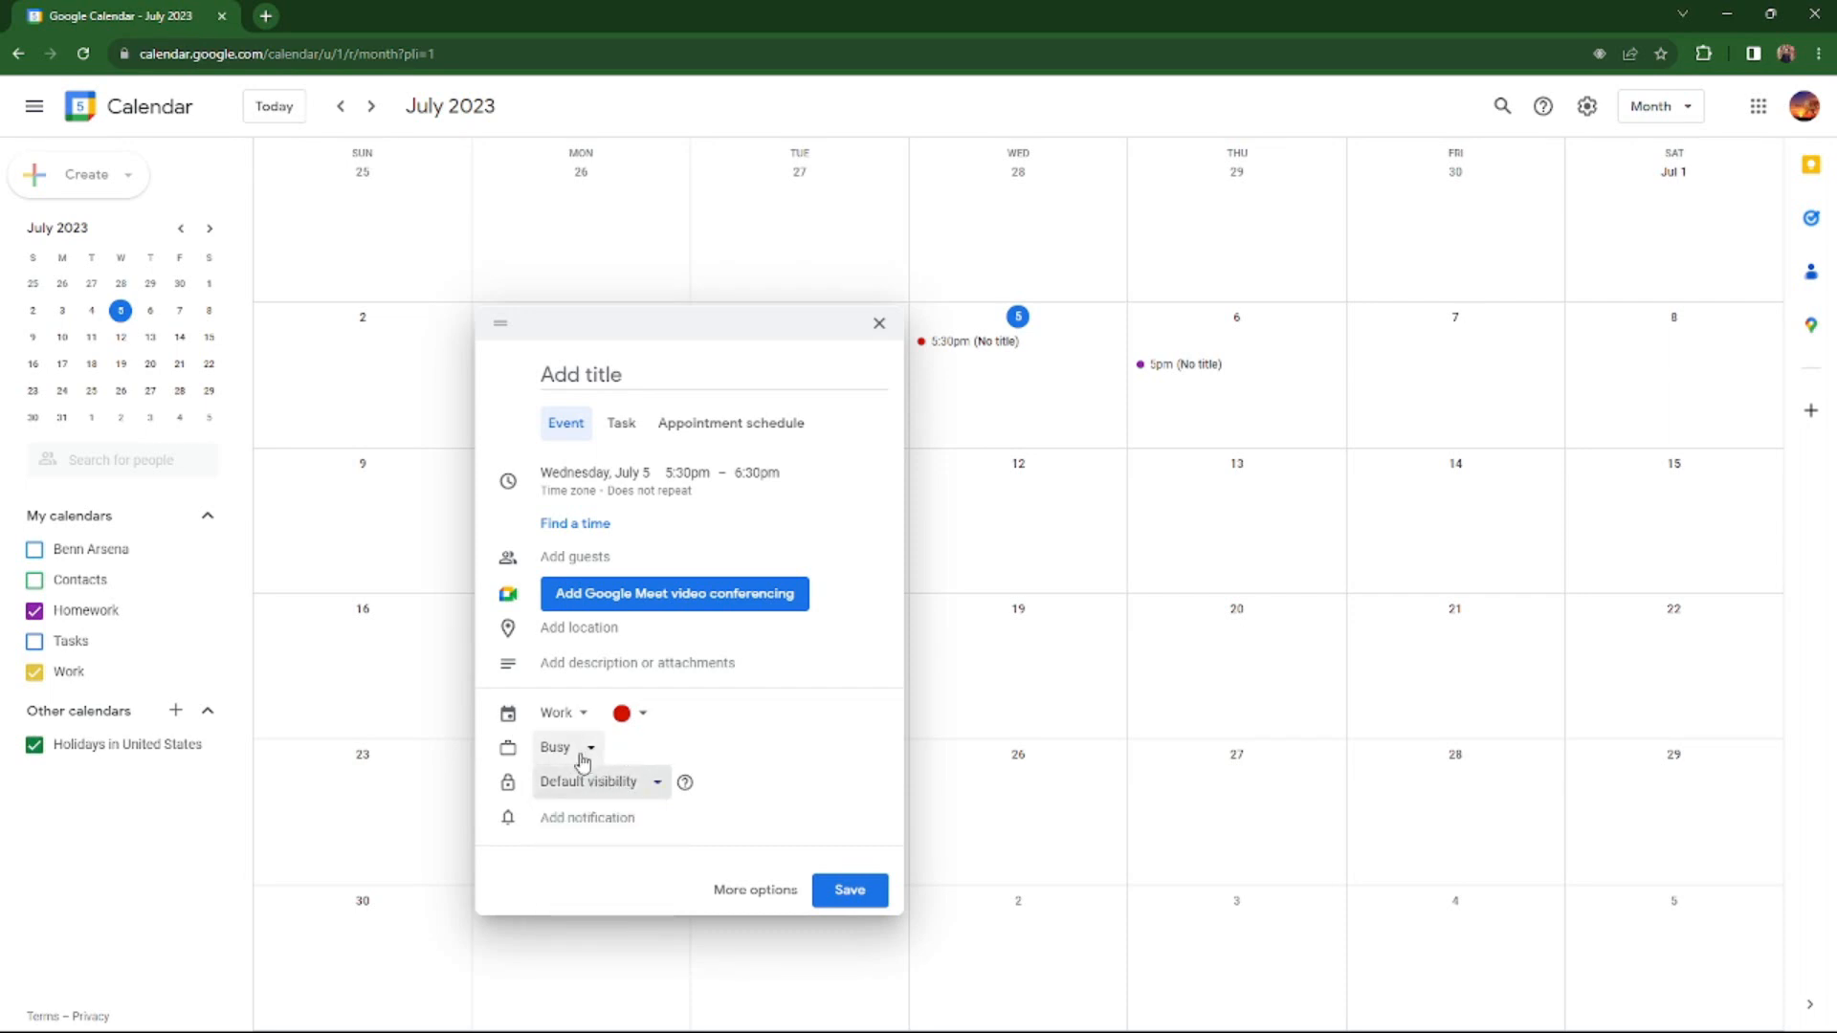
{"action": "left_click", "coordinate": [584, 755]}
{"action": "left_click", "coordinate": [622, 750]}
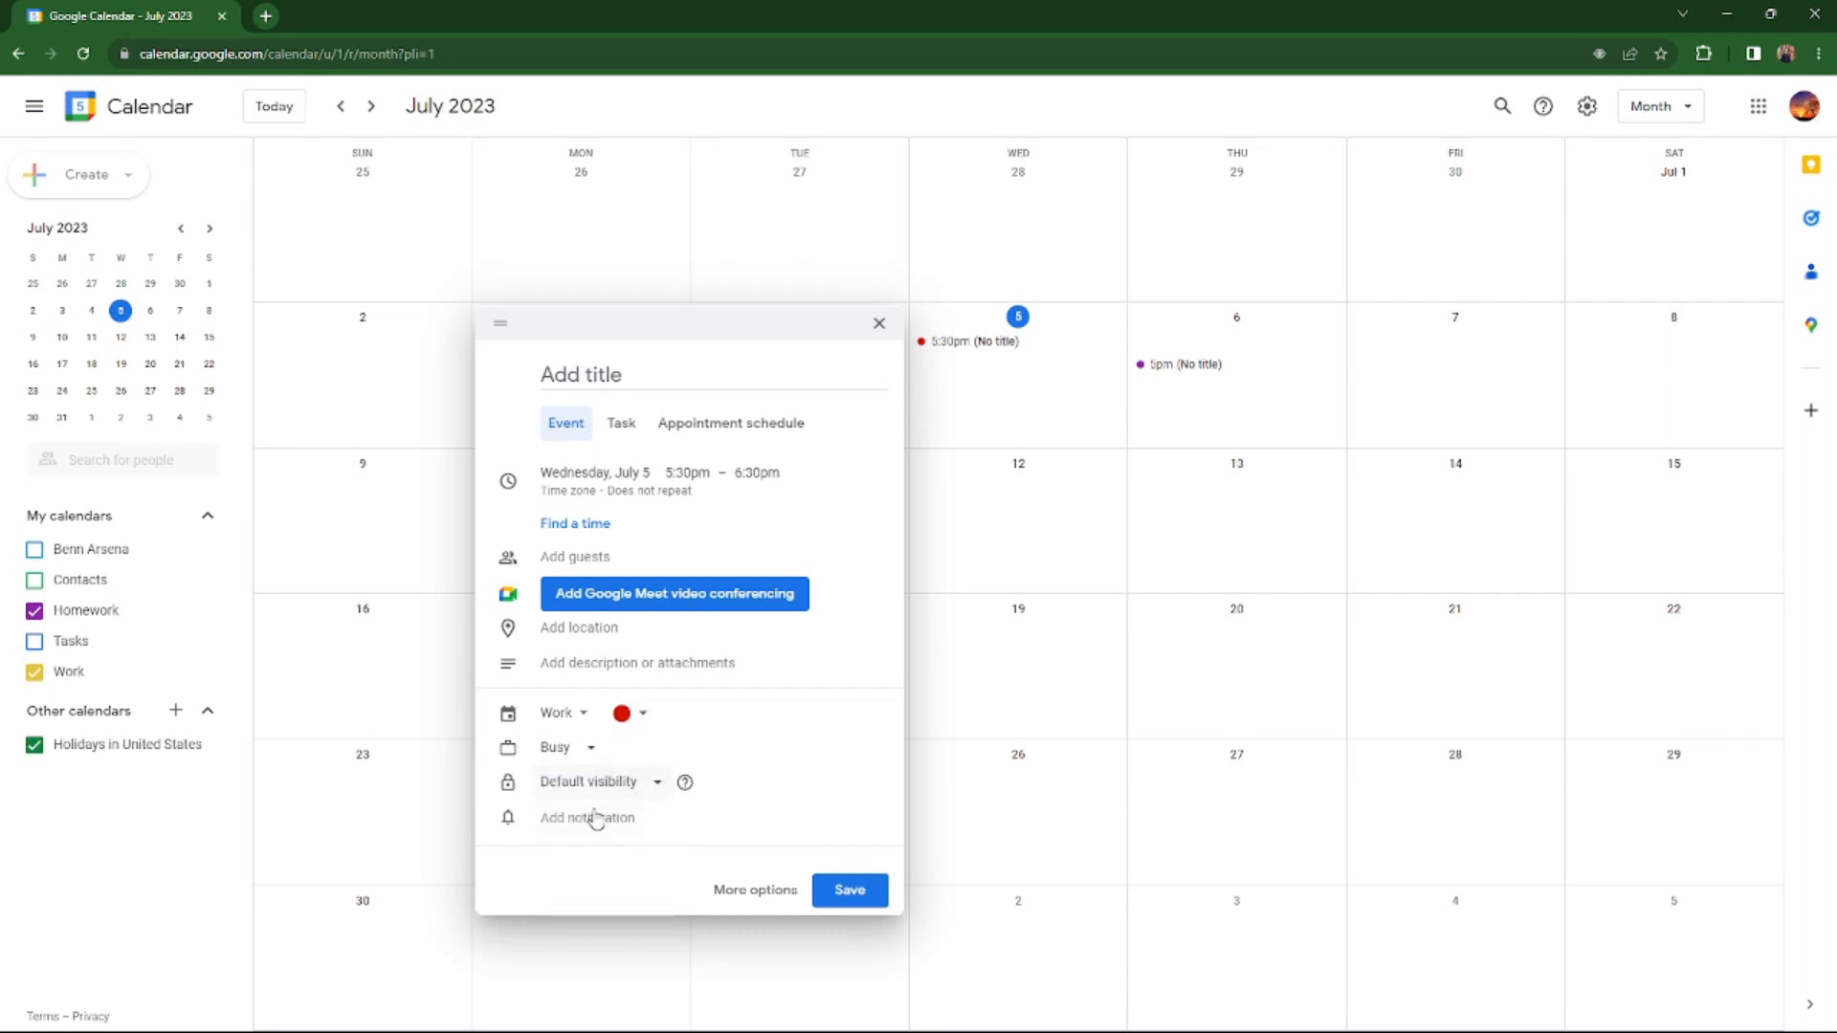
Add a 10 minutes before notification to the event, checking the alternative notification times.
{"action": "left_click", "coordinate": [607, 827]}
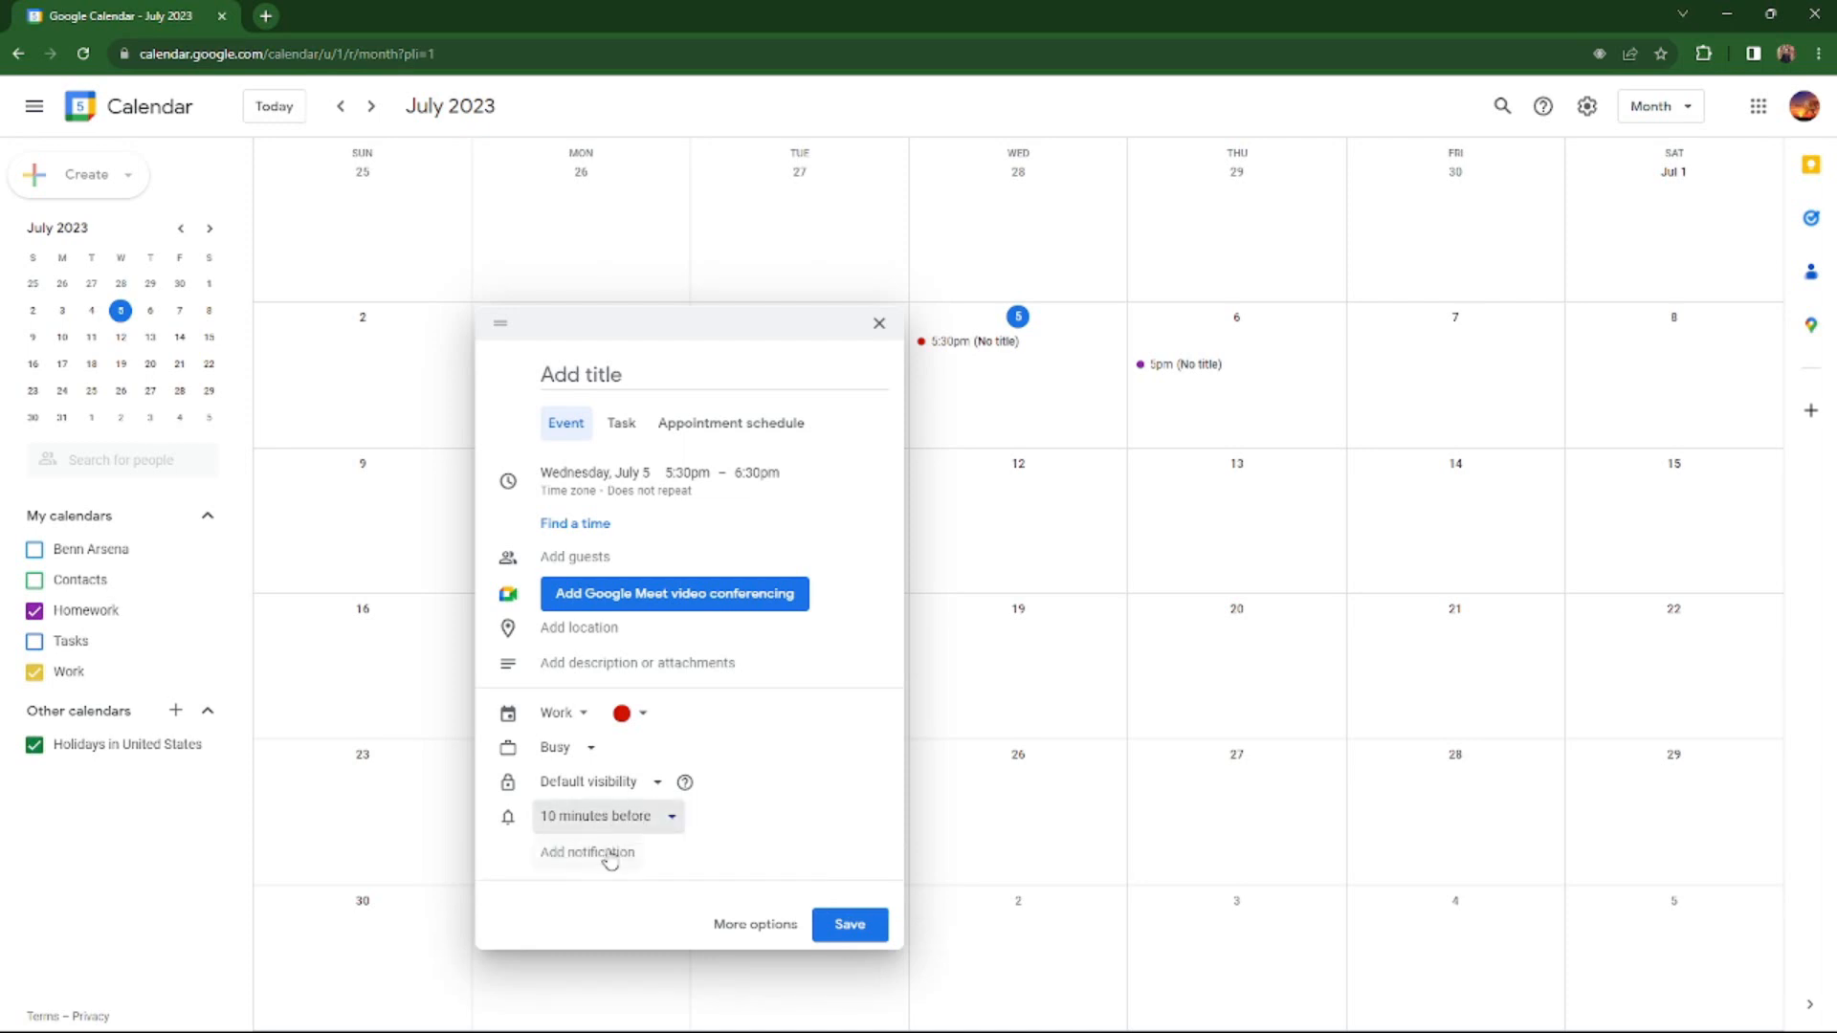
{"action": "left_click", "coordinate": [667, 822]}
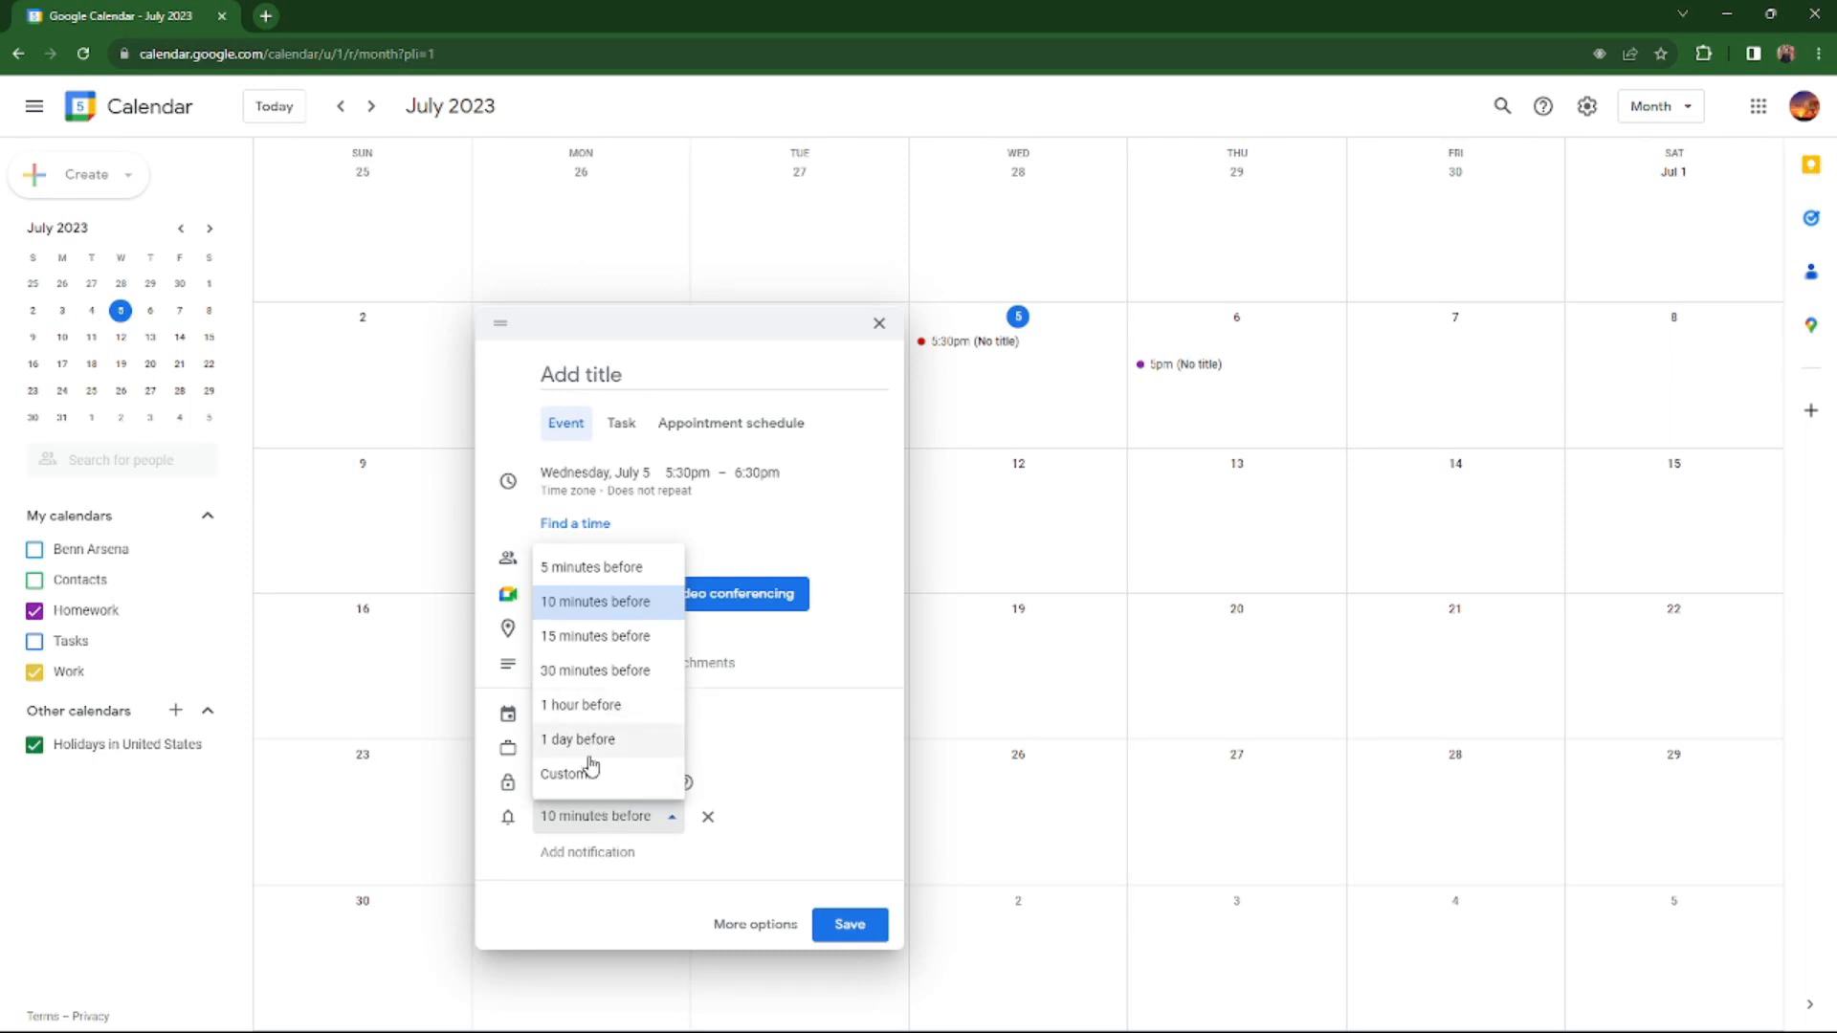
{"action": "left_click", "coordinate": [607, 816]}
{"action": "left_click", "coordinate": [613, 803]}
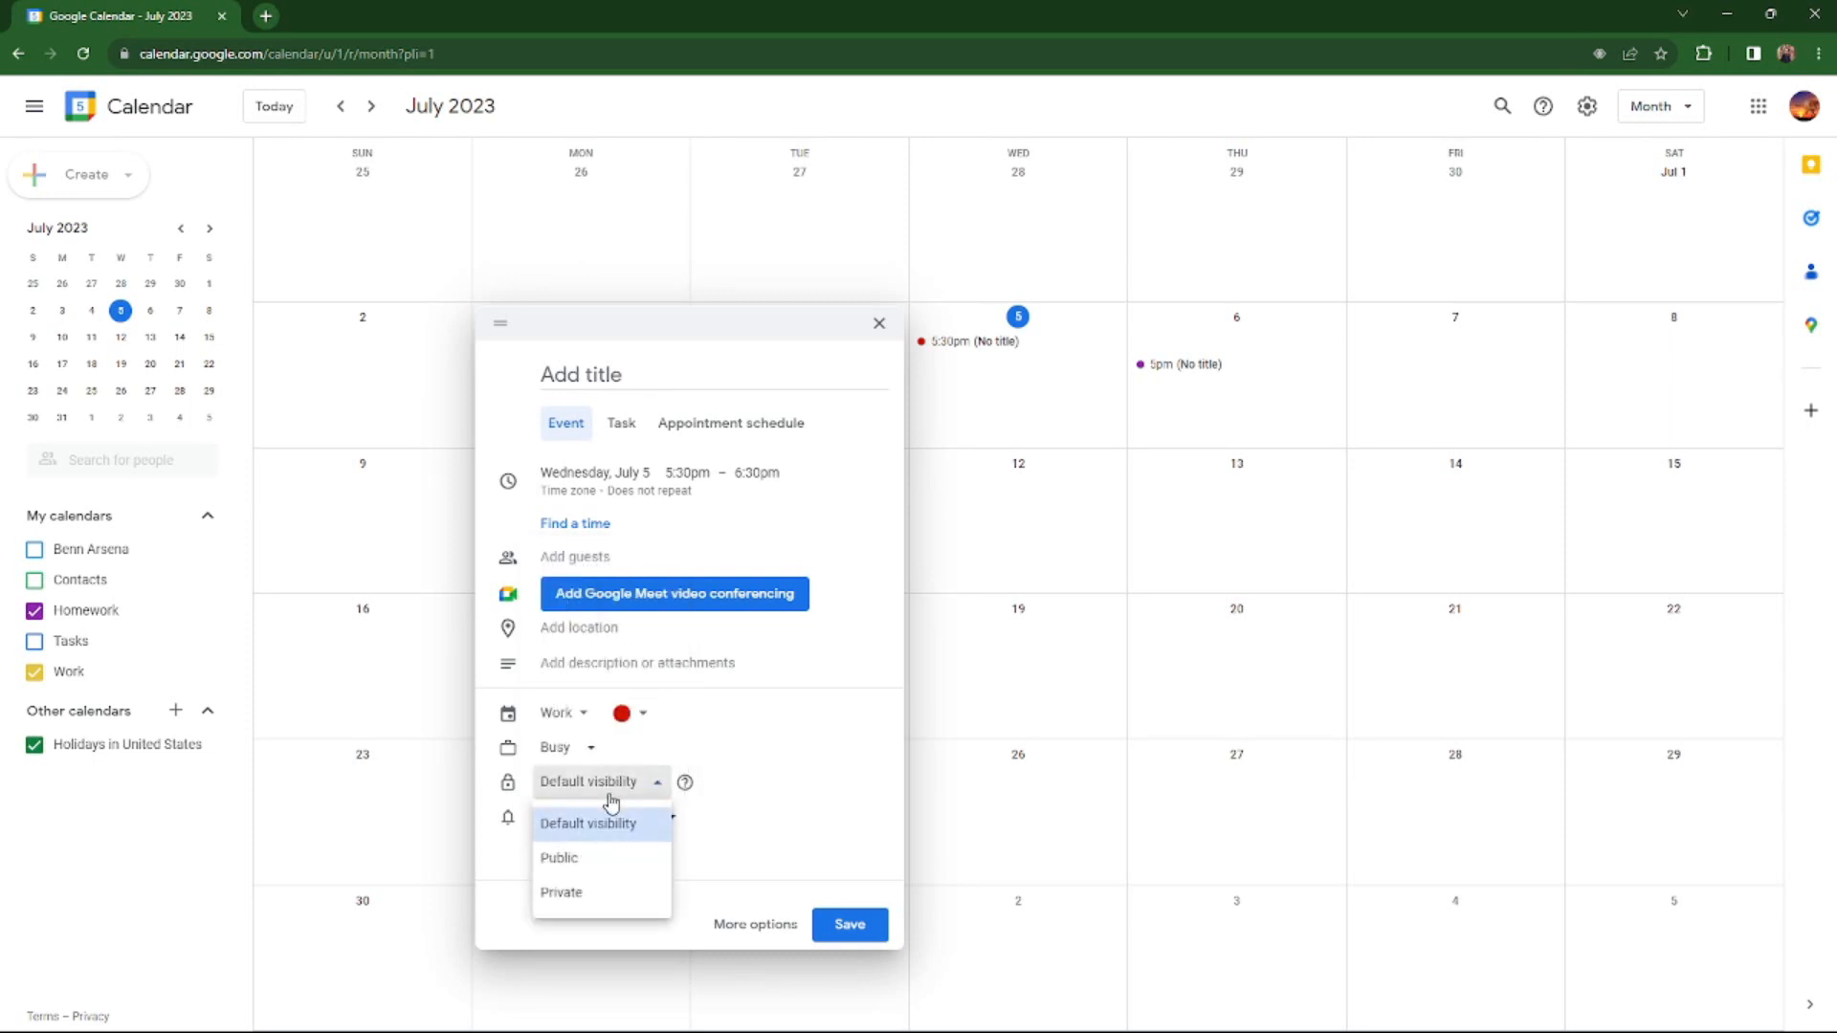
{"action": "left_click", "coordinate": [720, 740]}
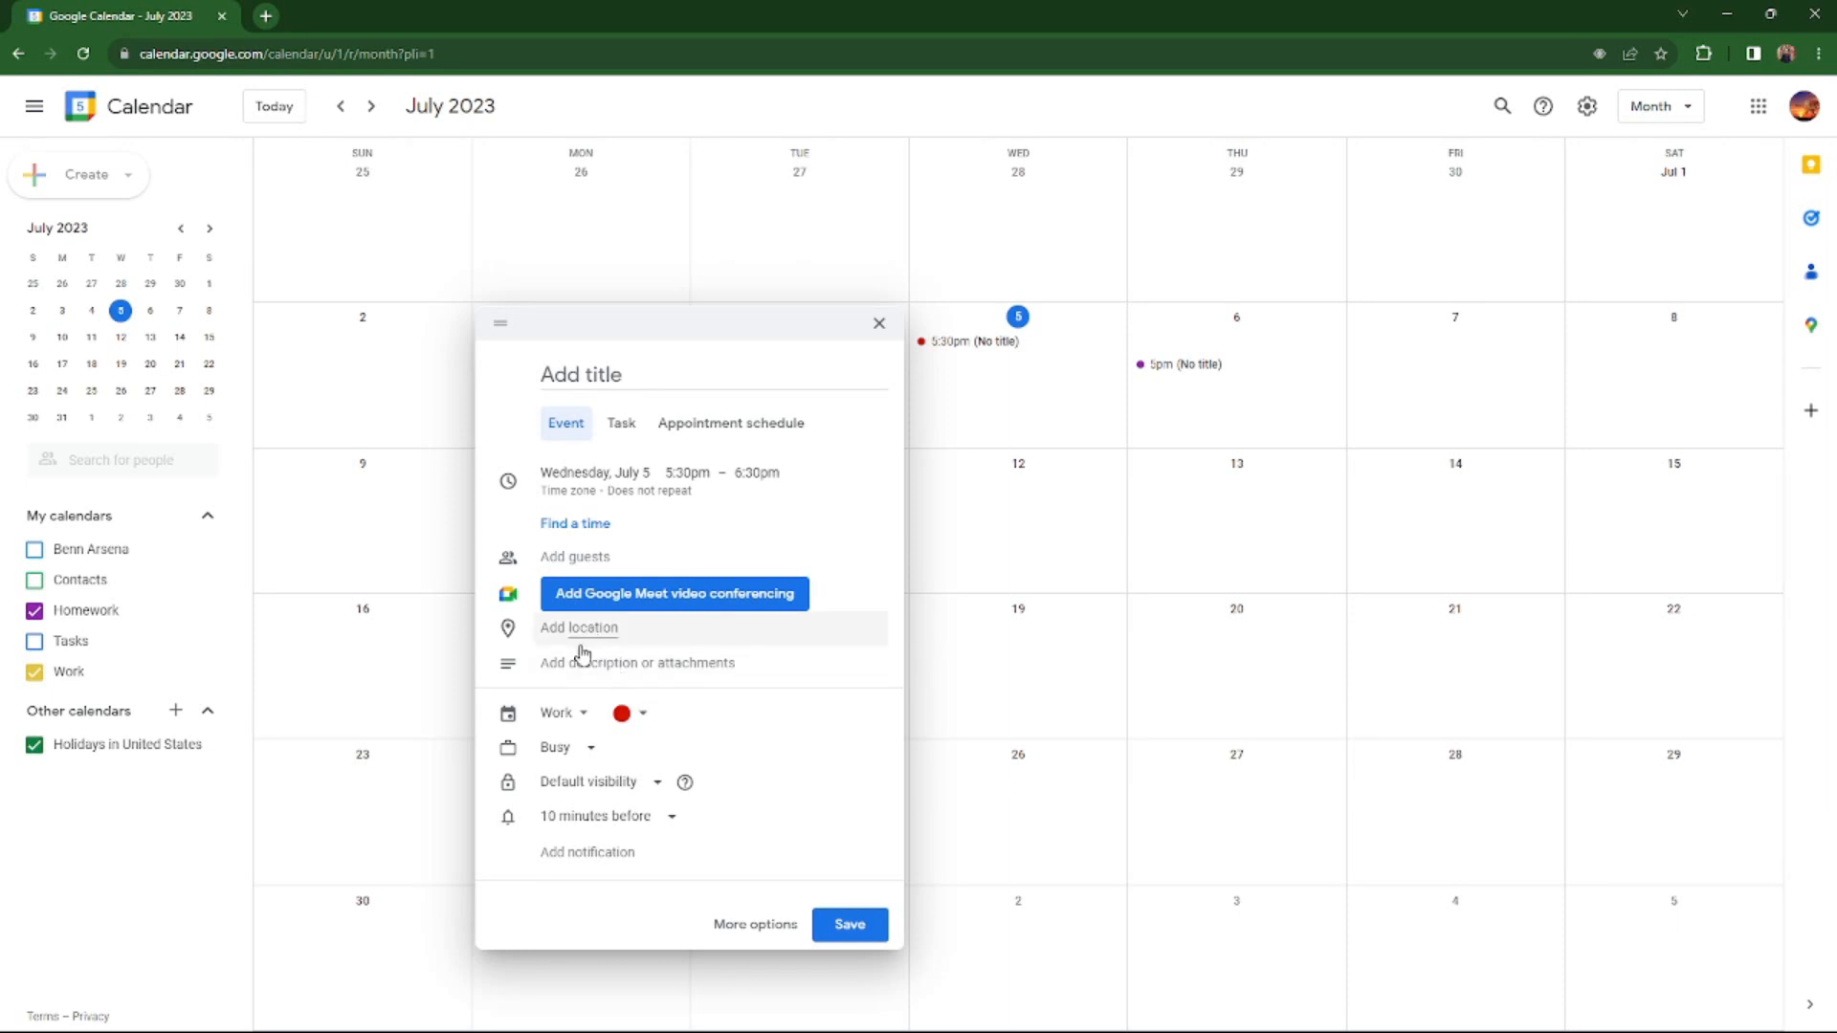
Open the event's description for editing and title the event "APUSH".
{"action": "left_click", "coordinate": [615, 662]}
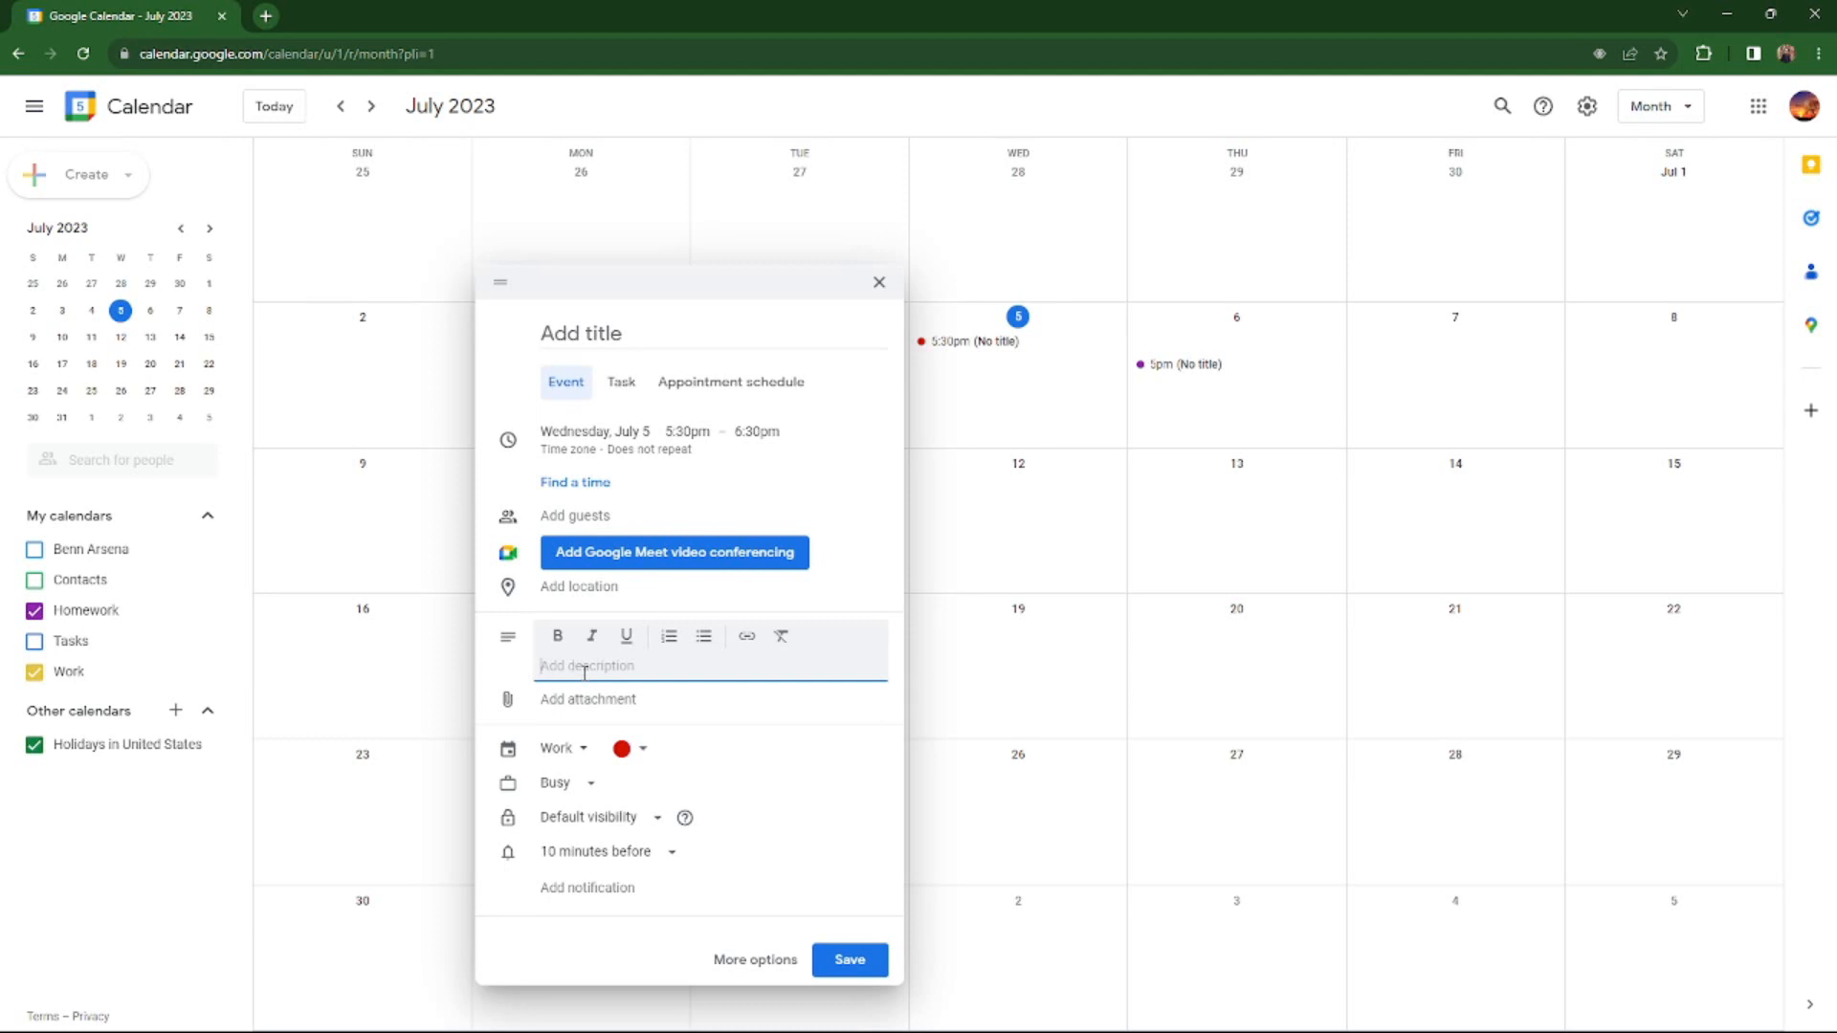
{"action": "left_click", "coordinate": [638, 328]}
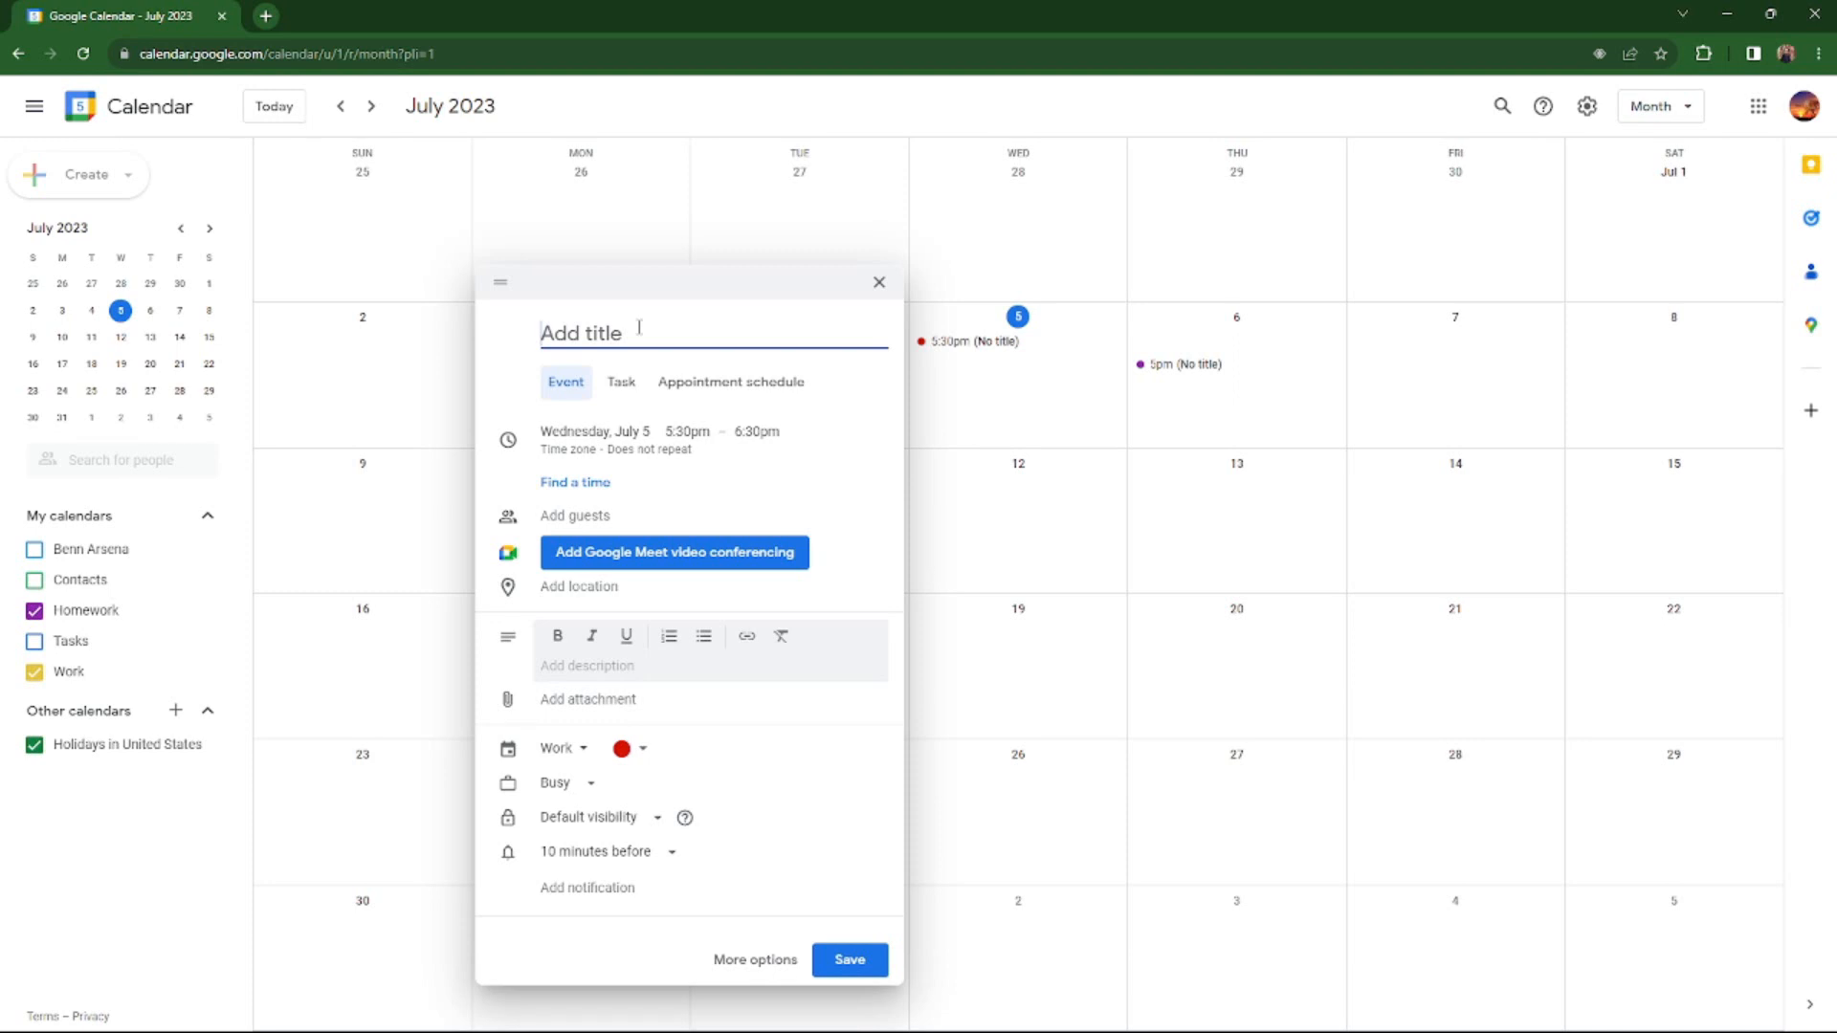
{"action": "type", "text": "APUSH"}
Draft the description "1. Writen Assignment" and "2. Reading Pages 3-10", and clear it again.
{"action": "left_click", "coordinate": [594, 667]}
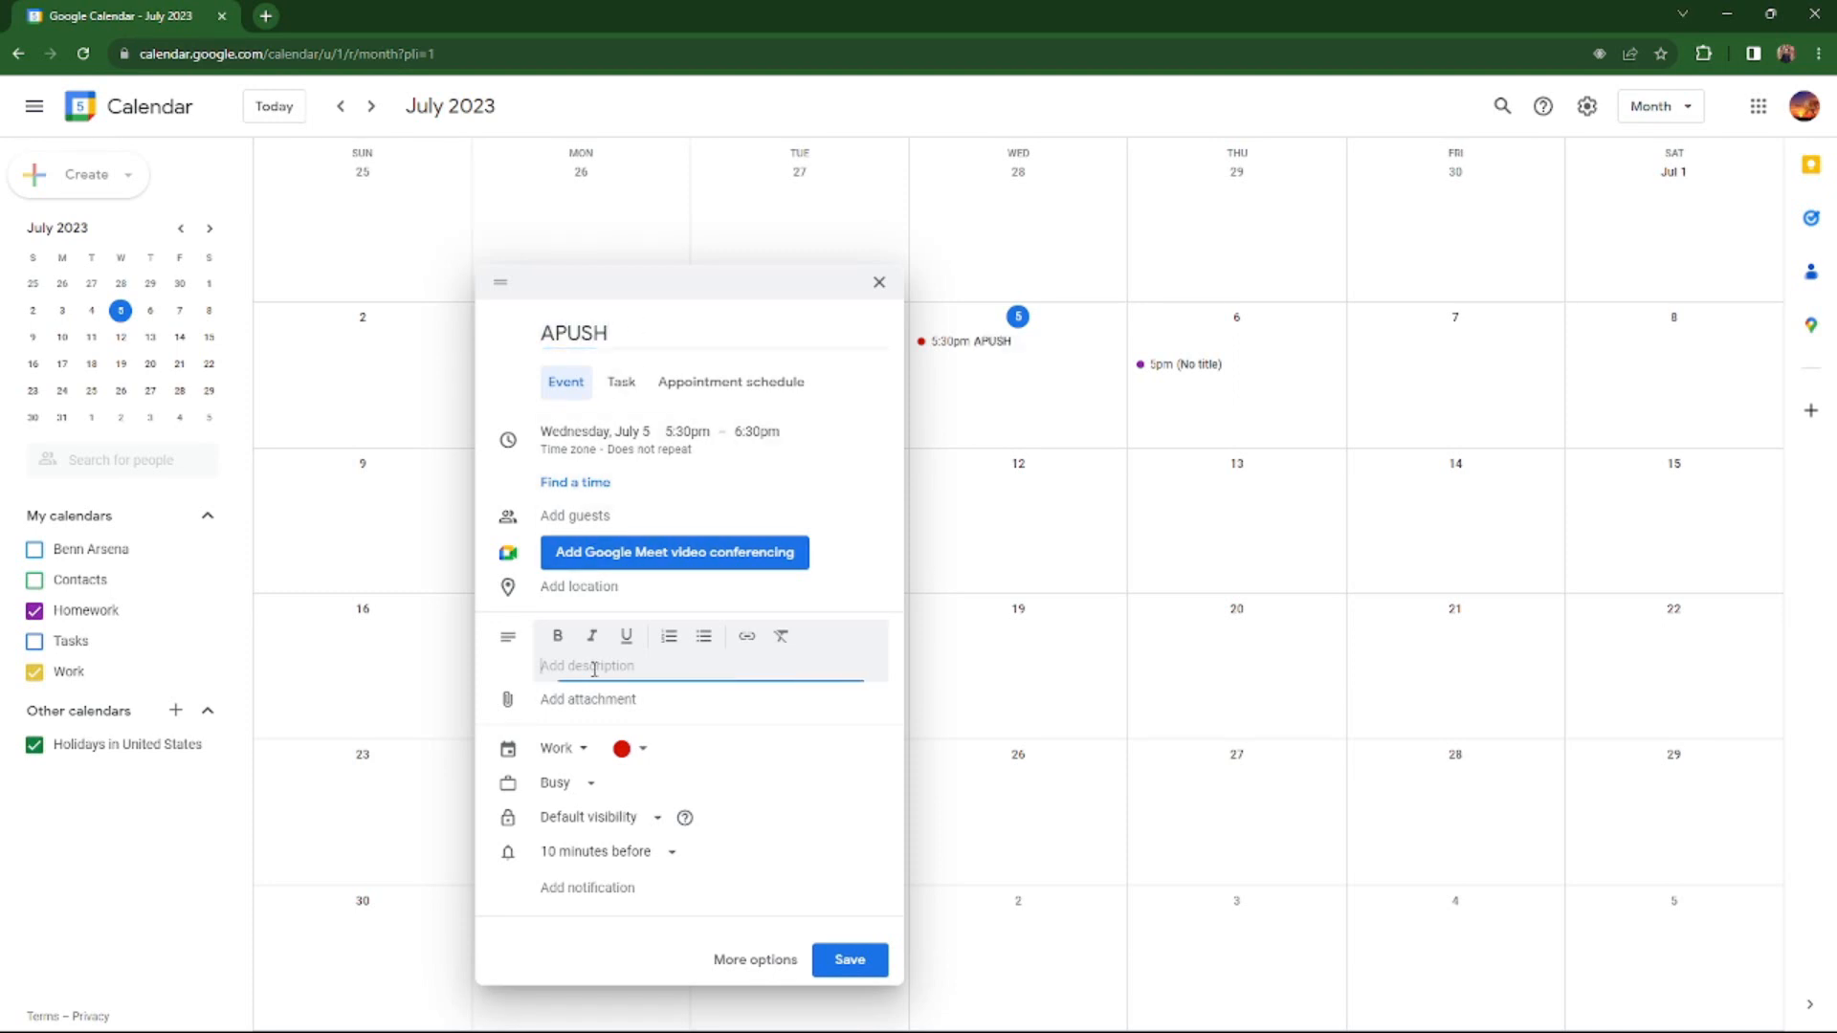
{"action": "type", "text": "1. Writen Assignment"}
{"action": "key", "text": "Return"}
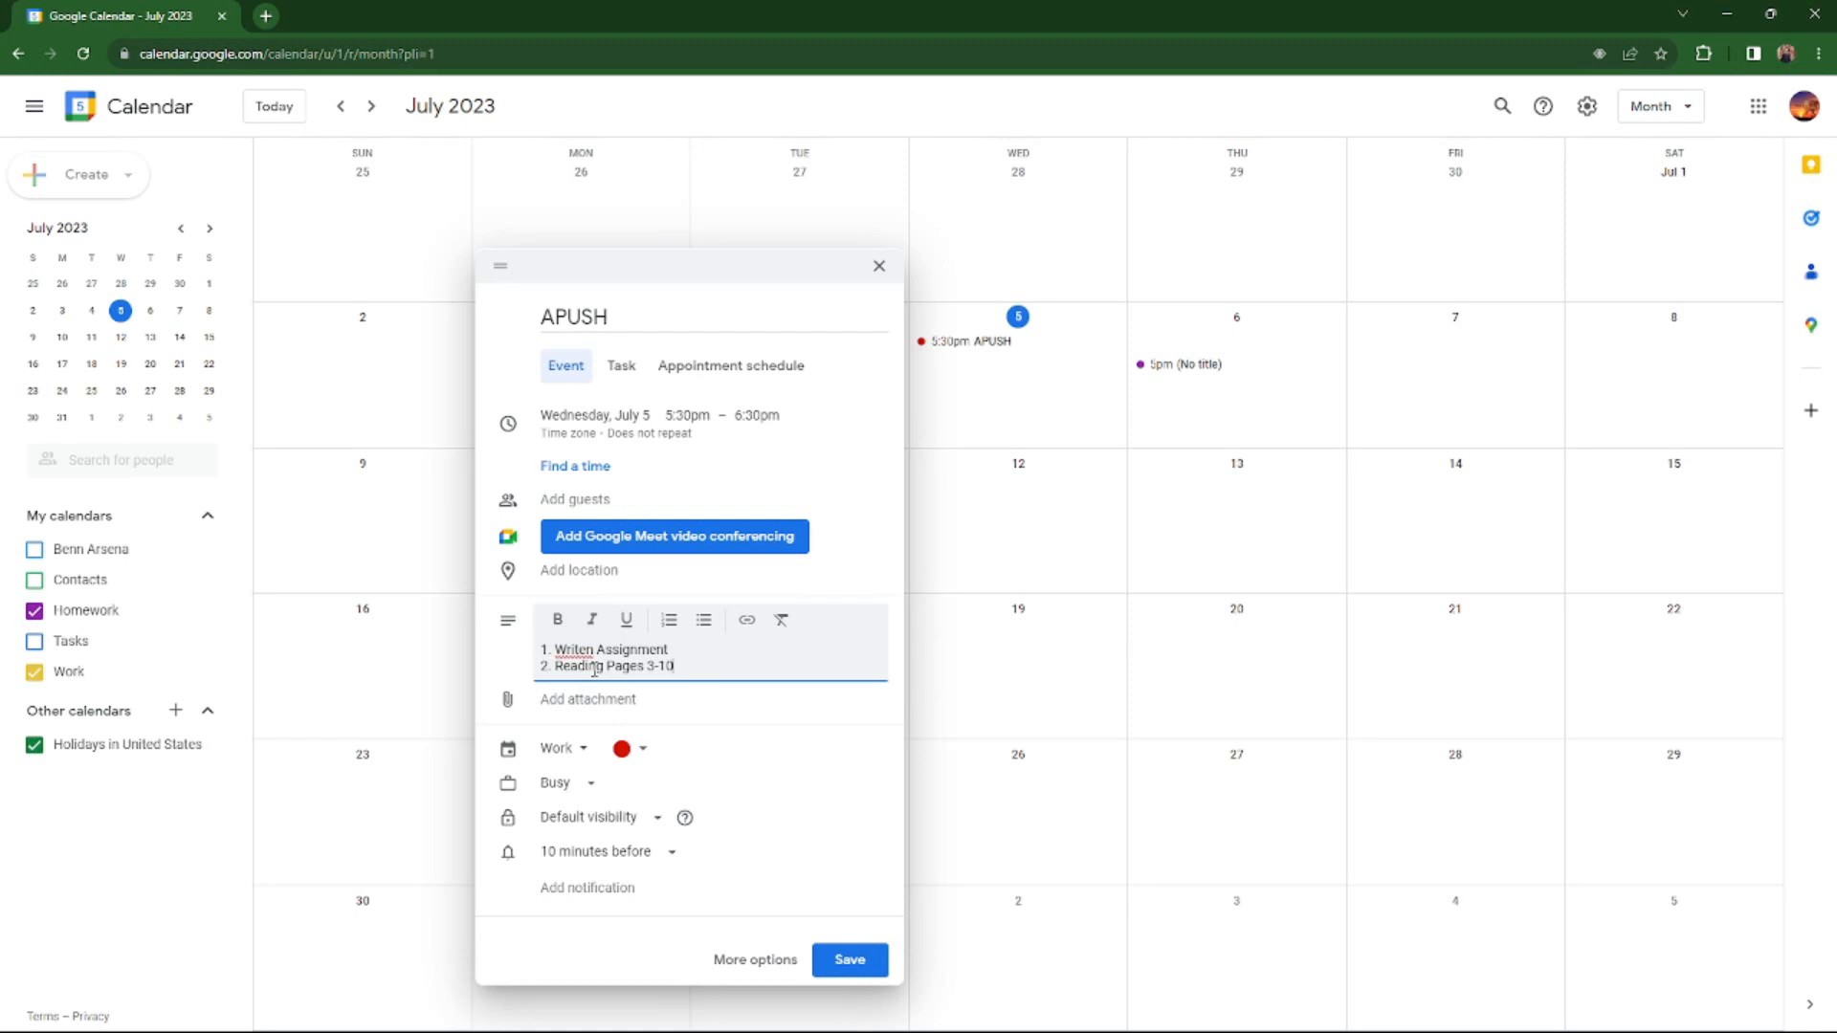
{"action": "left_click_drag", "start_coordinate": [691, 673], "coordinate": [538, 655]}
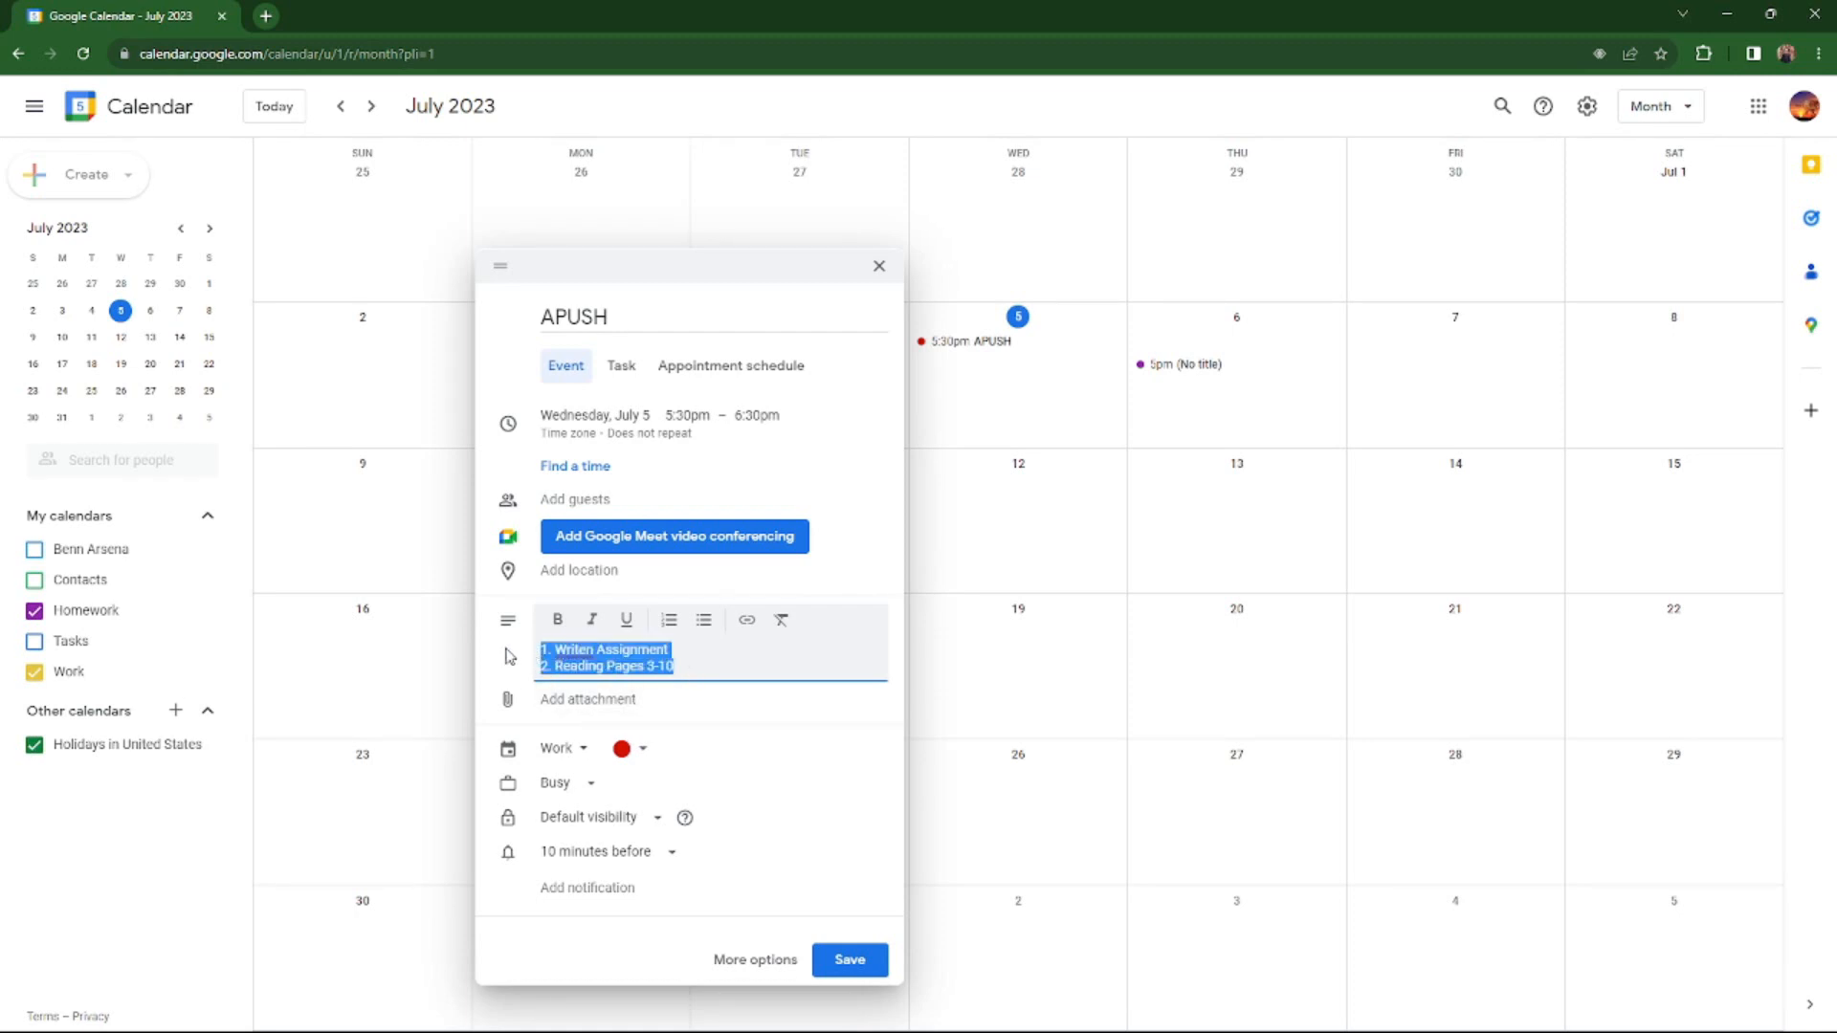
{"action": "key", "text": "BackSpace"}
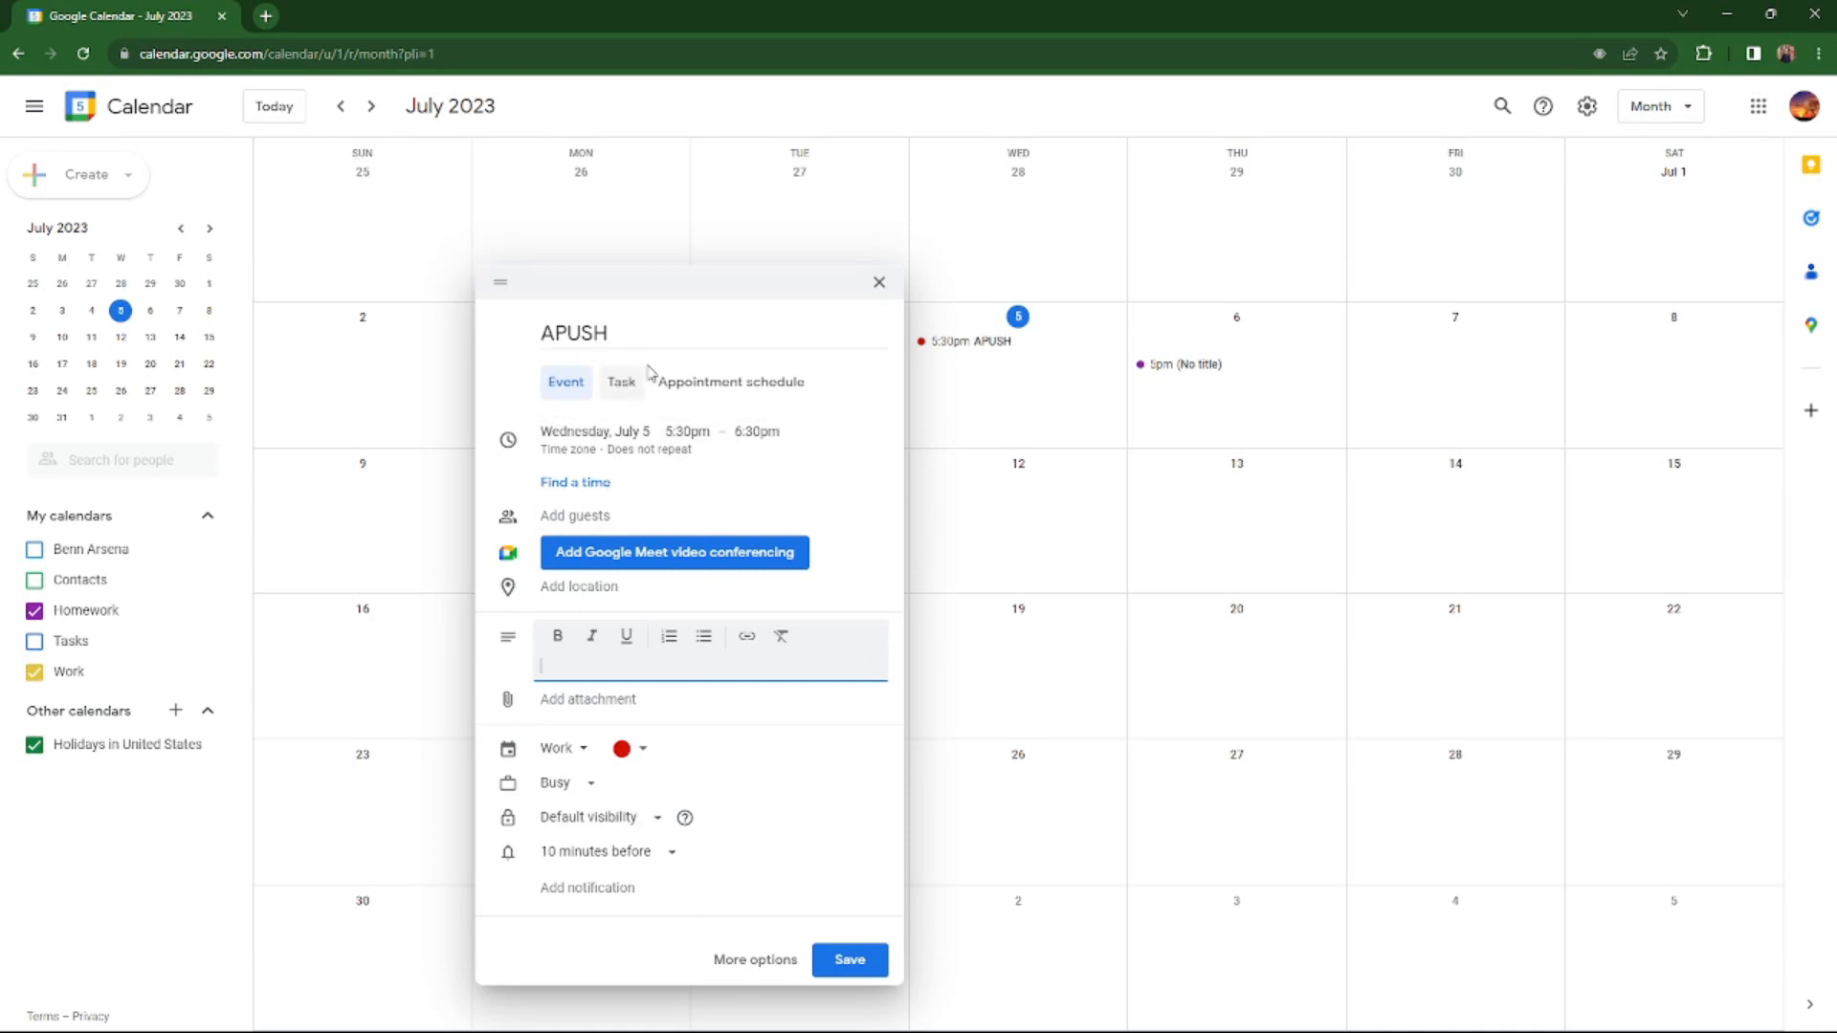
Save the APUSH event, and switch the Homework calendar's display off and back on.
{"action": "left_click_drag", "start_coordinate": [672, 289], "coordinate": [512, 288]}
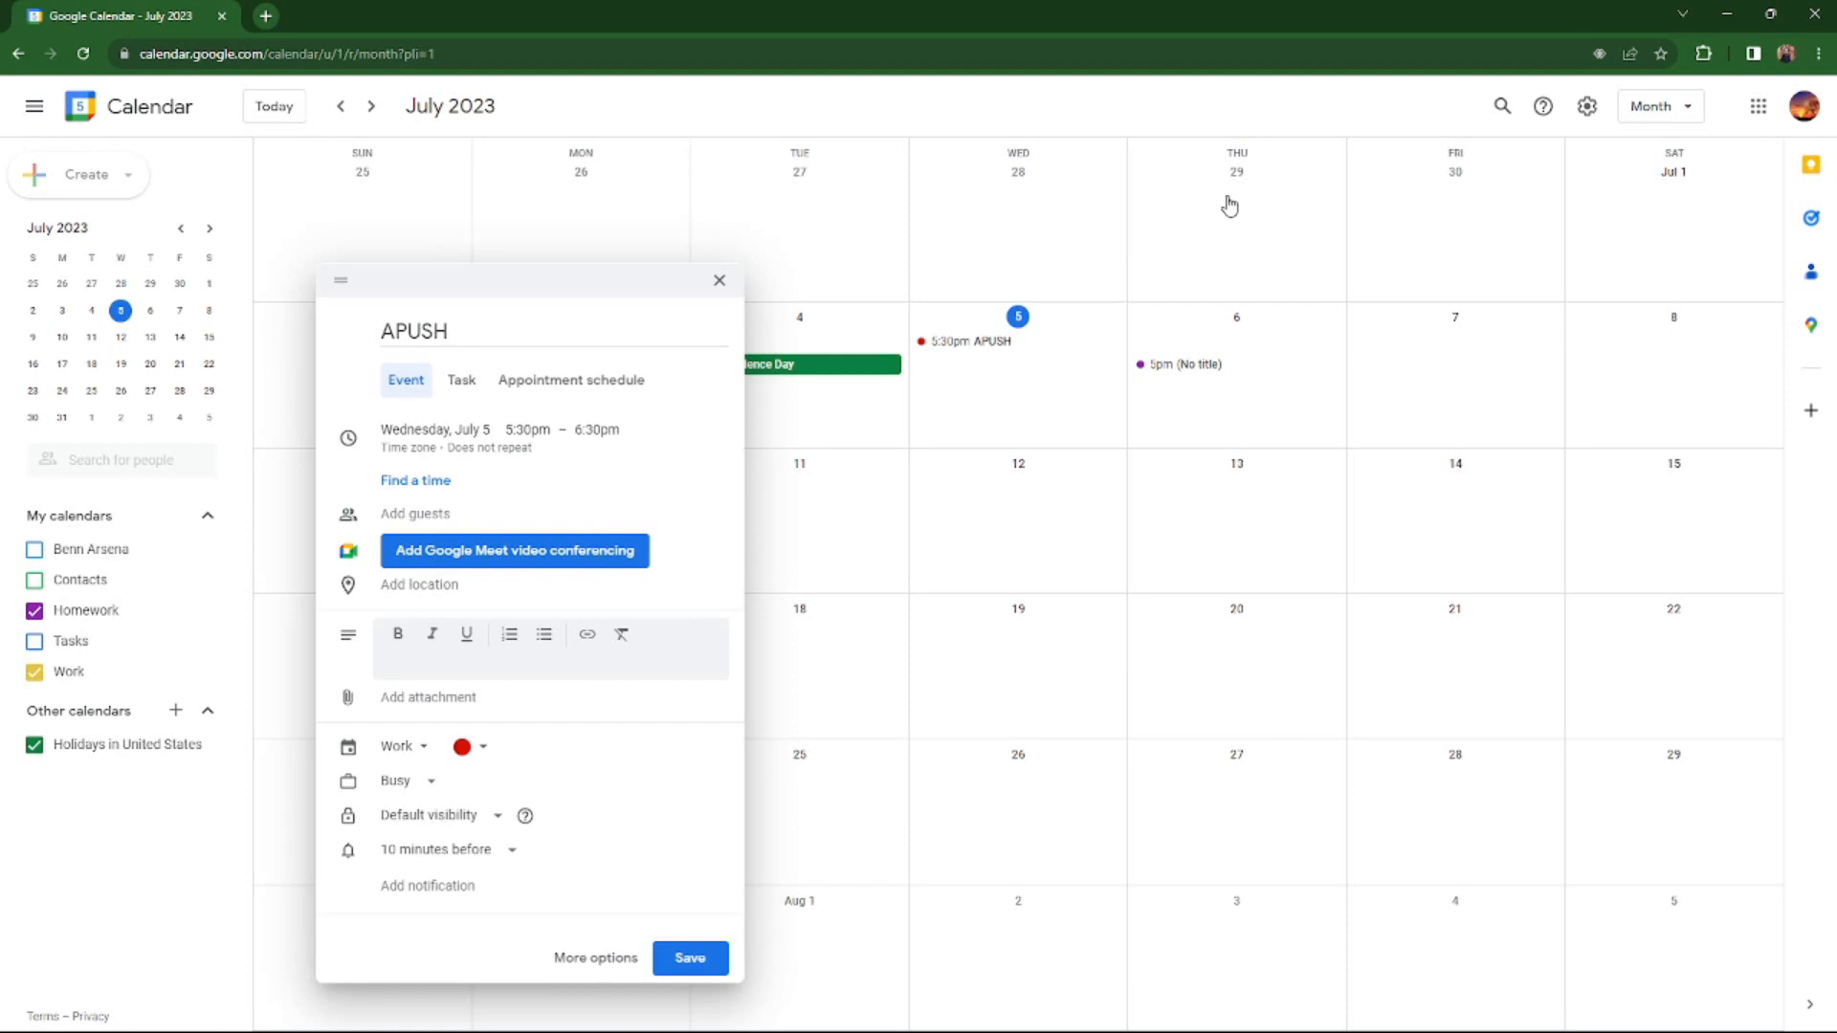
{"action": "left_click", "coordinate": [708, 961]}
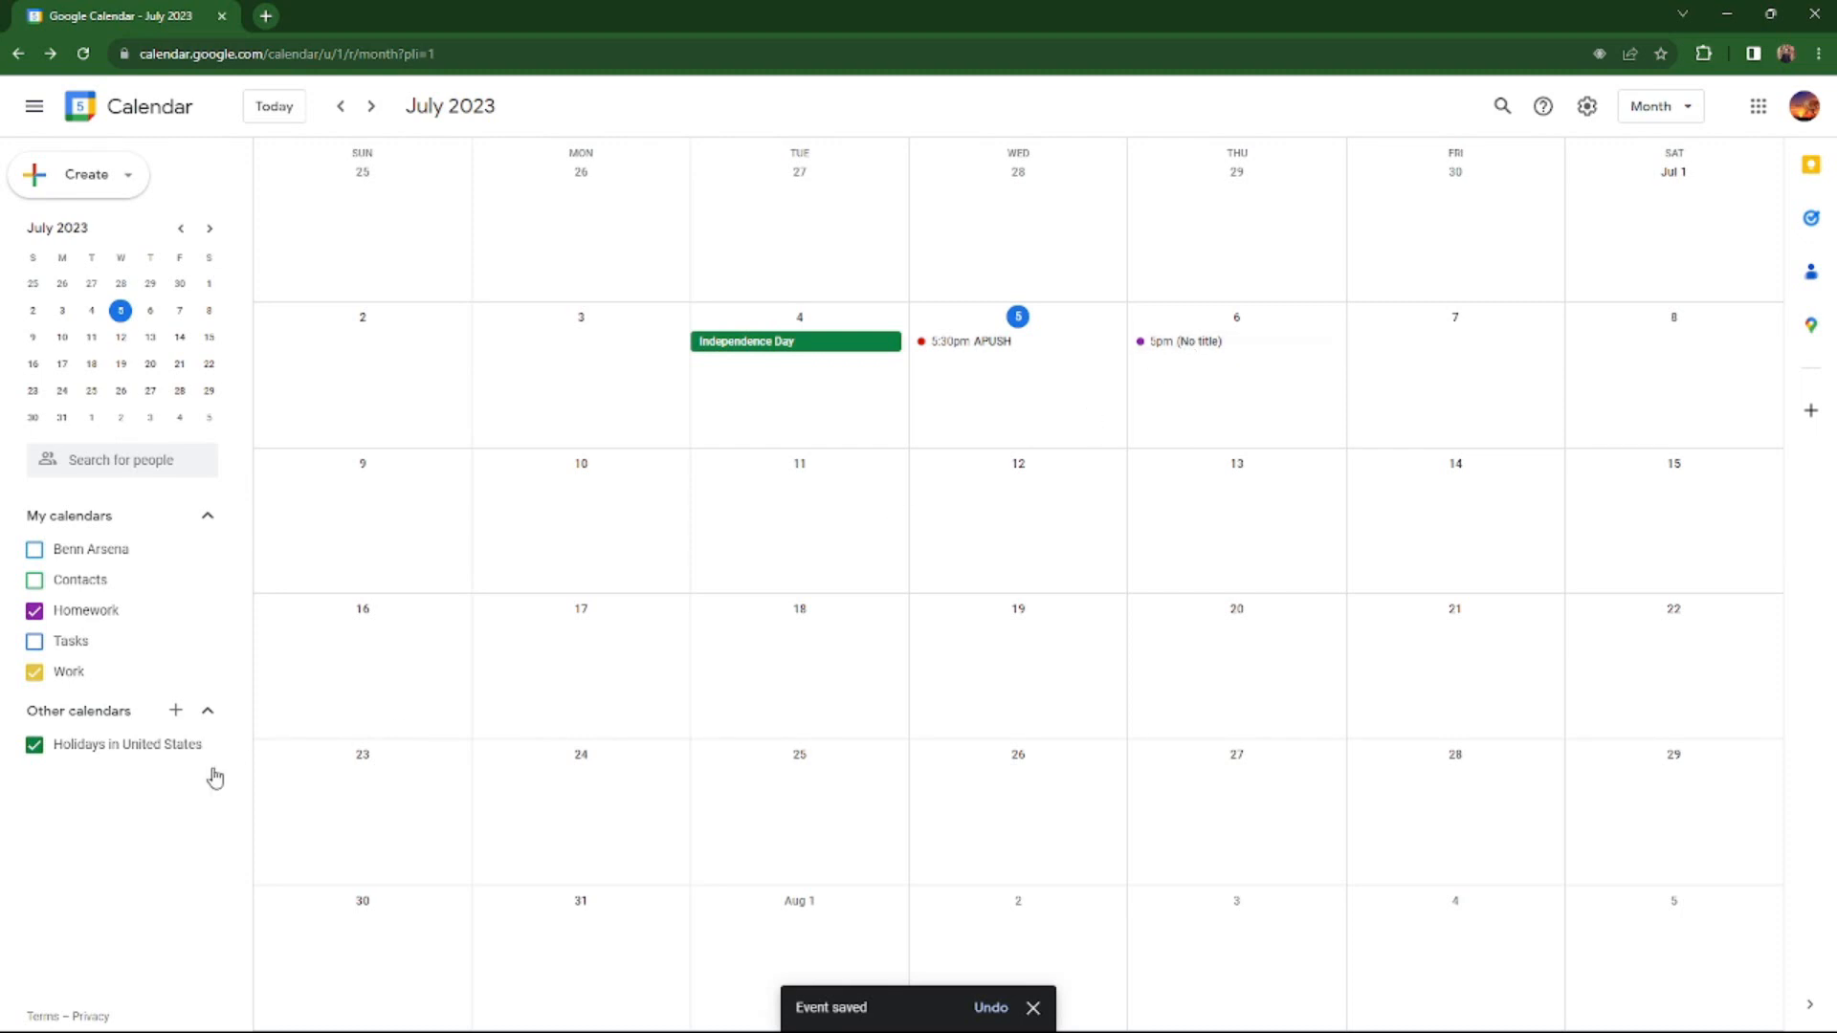
{"action": "left_click", "coordinate": [113, 612]}
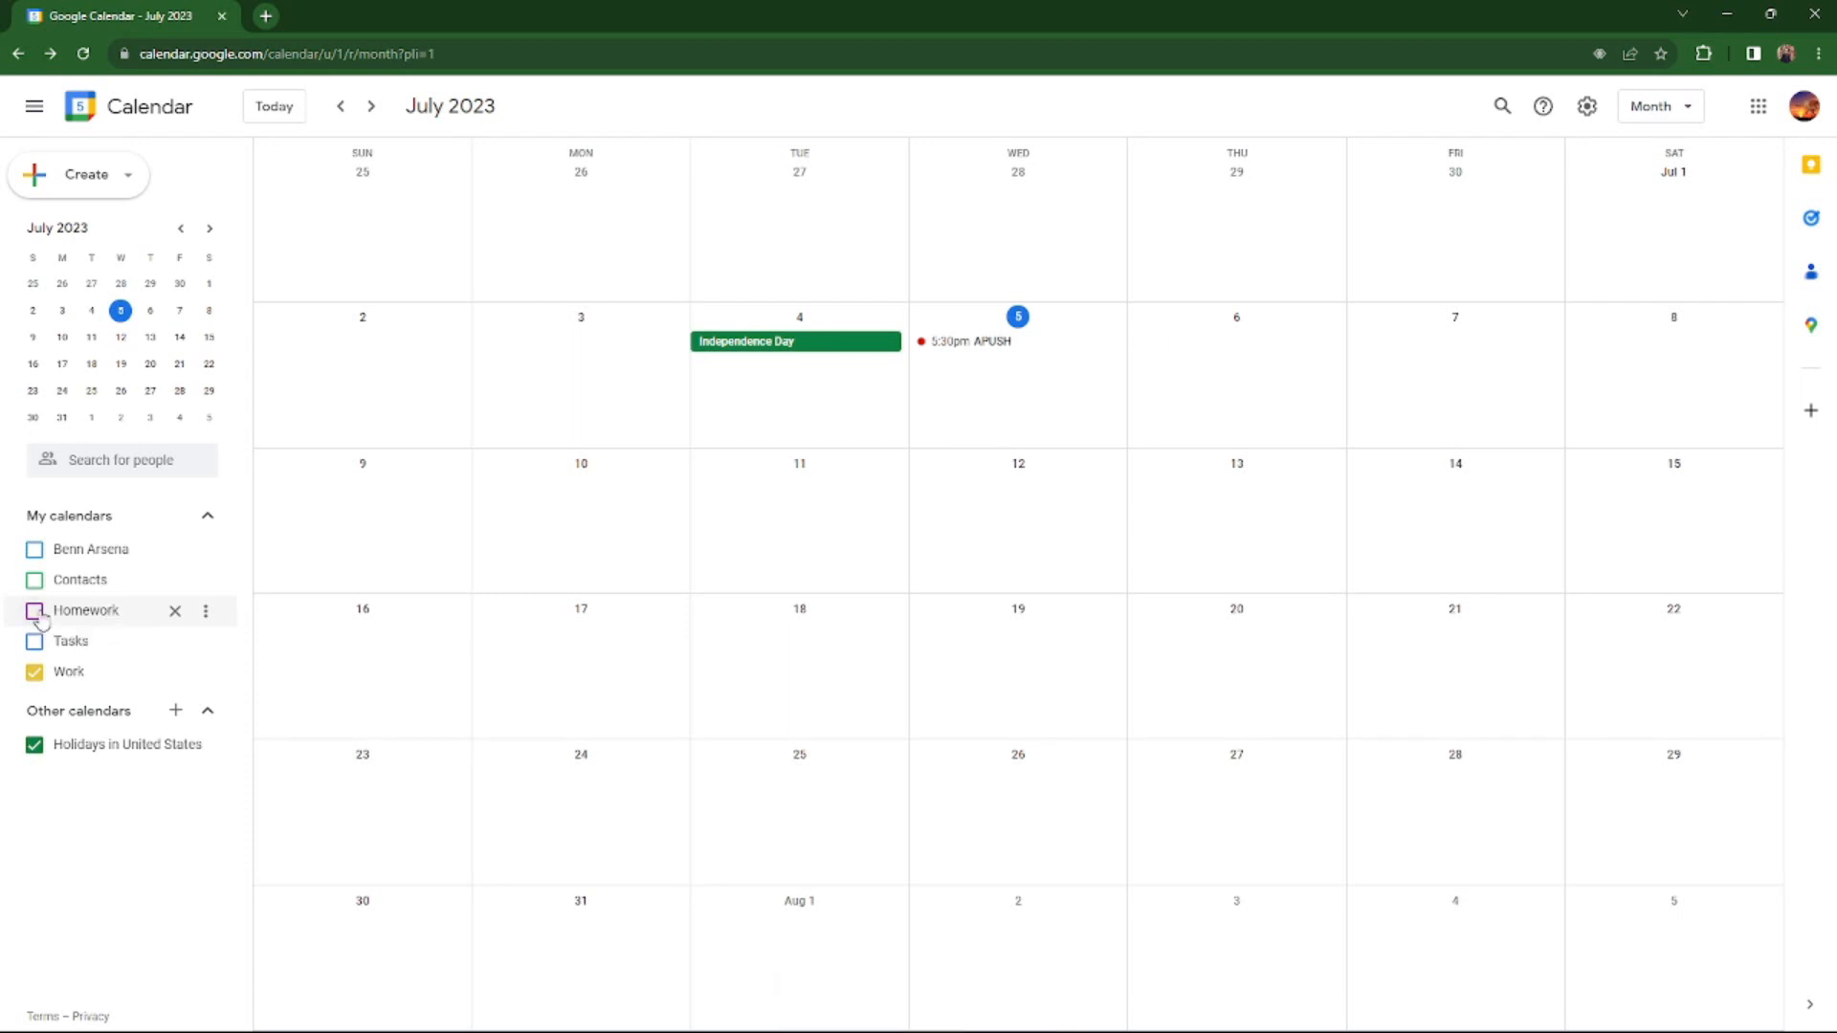
{"action": "left_click", "coordinate": [36, 612]}
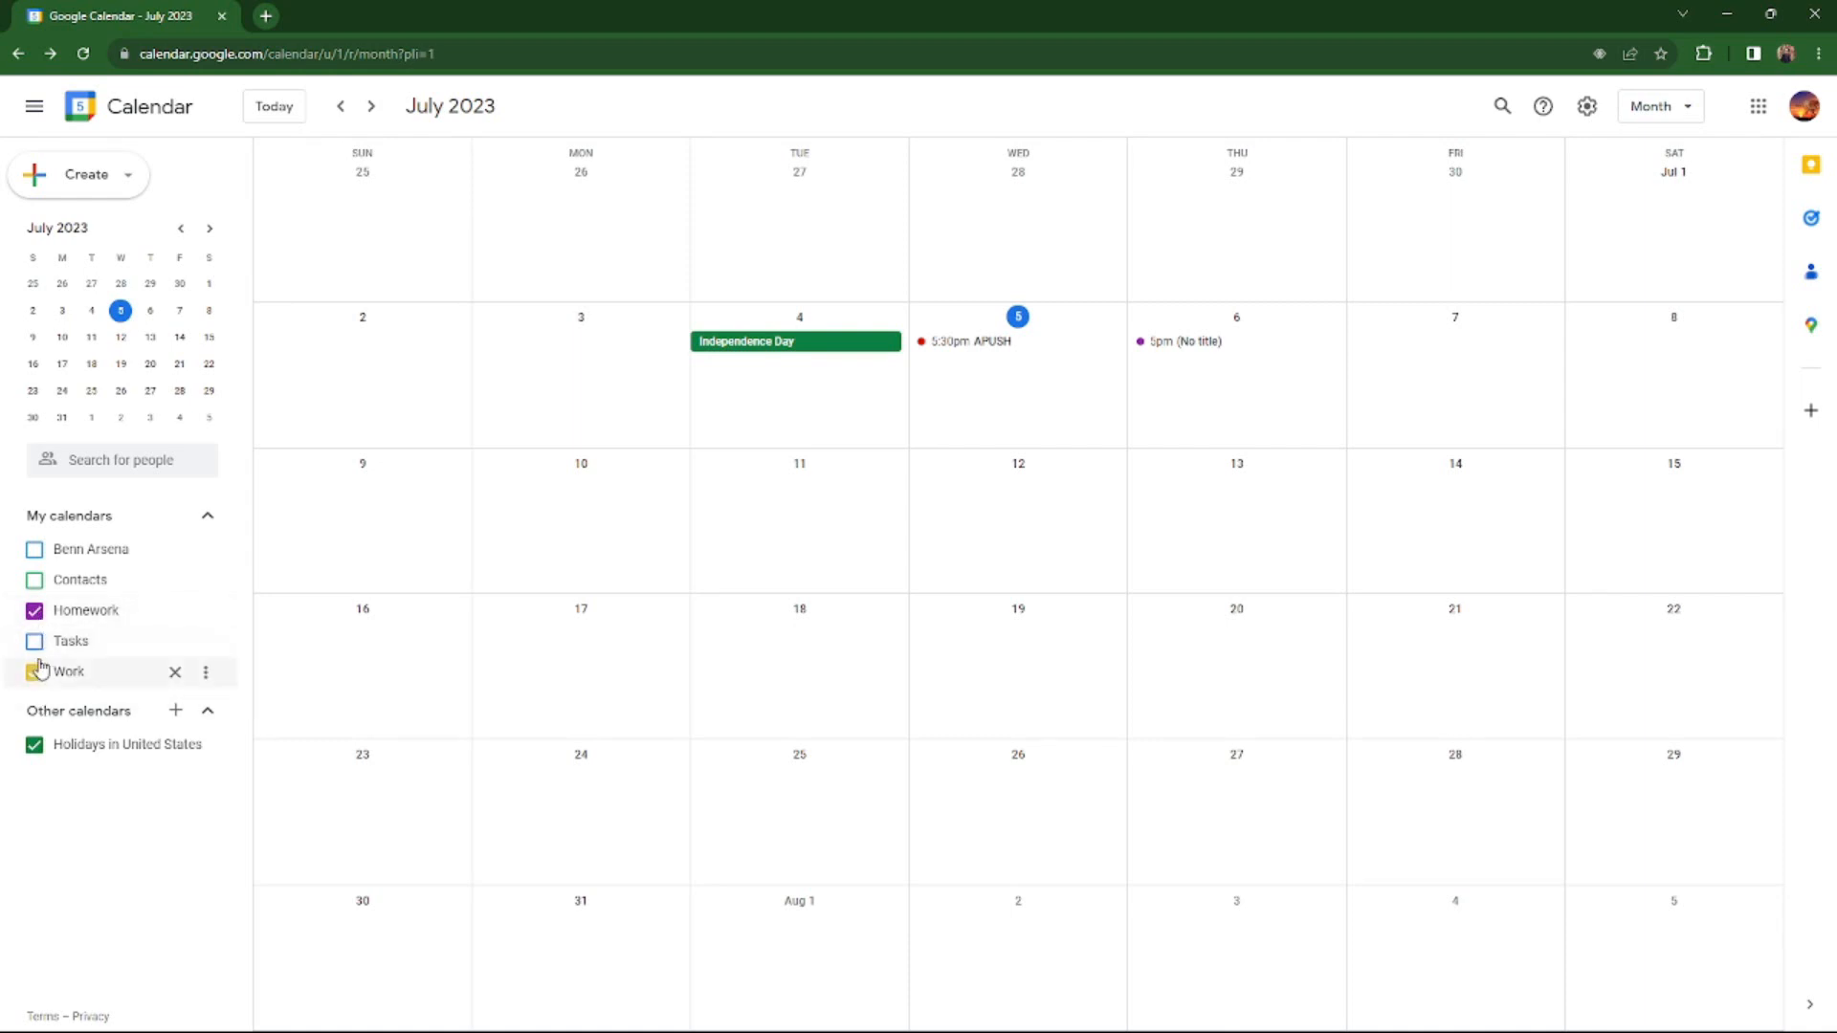
Start a new all-day Homework event on July 10 and extend its end date to July 12.
{"action": "left_click", "coordinate": [591, 547]}
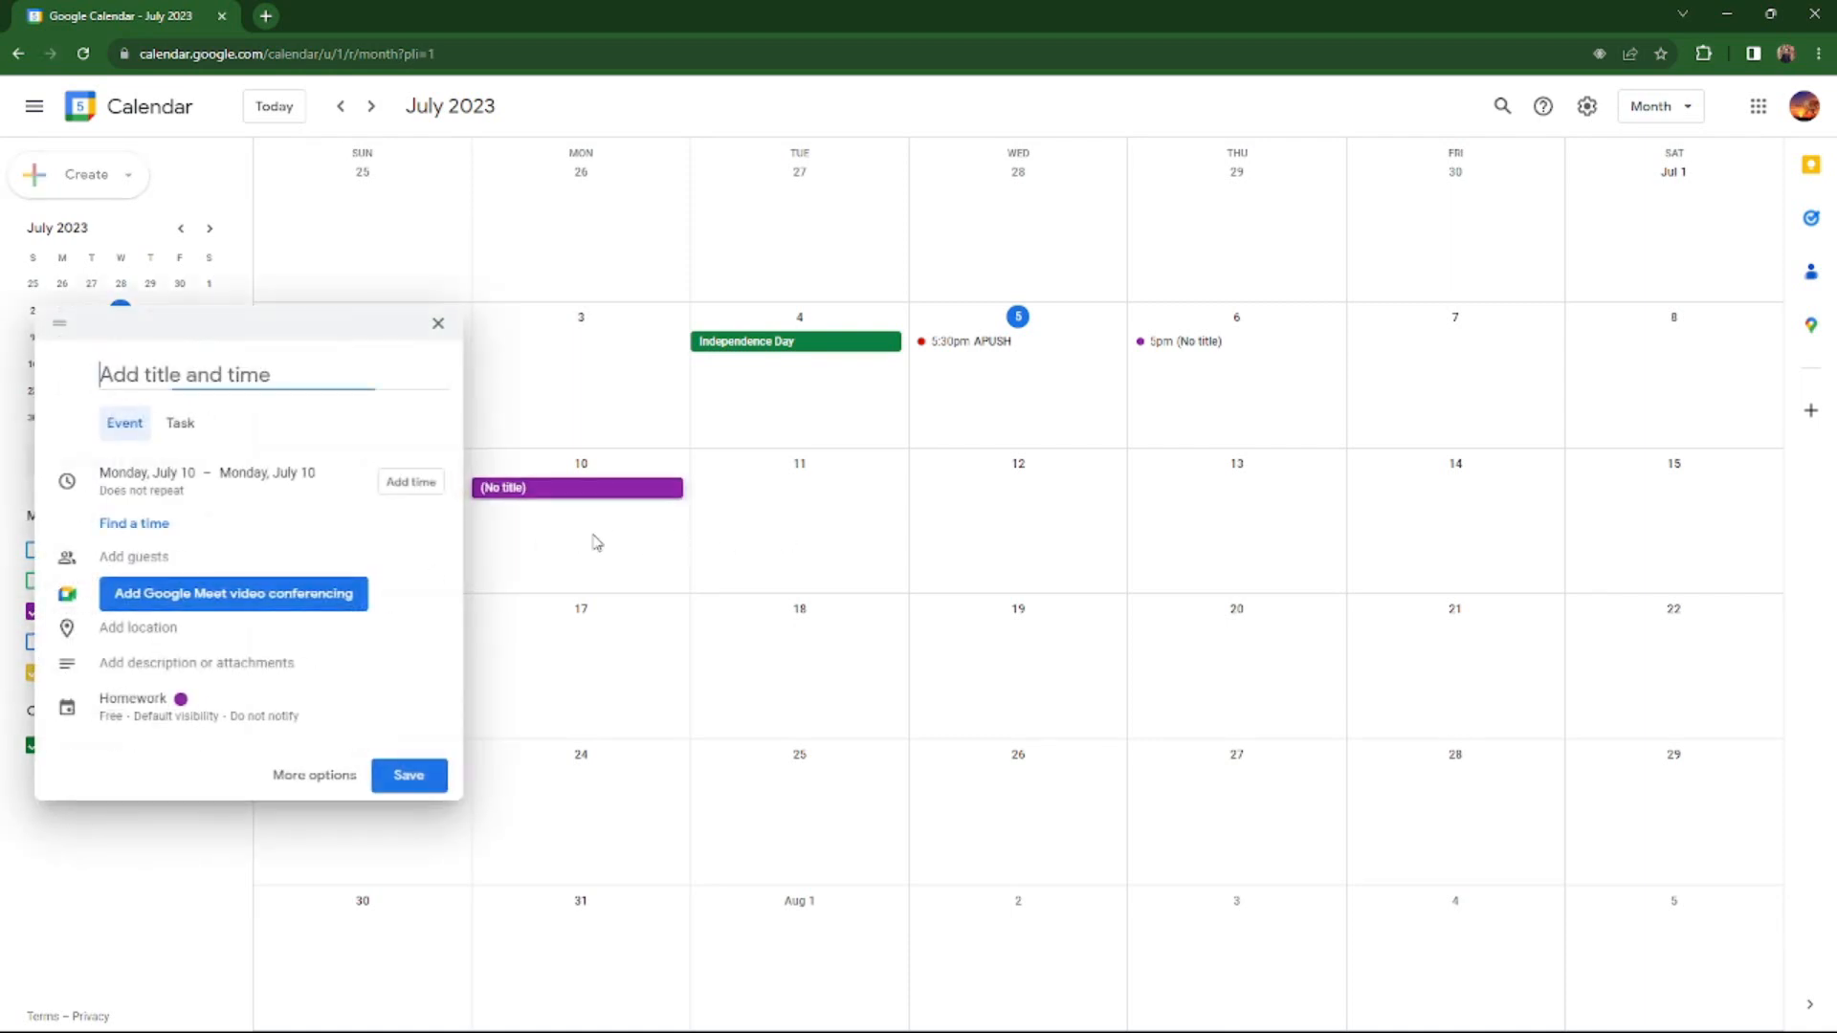
{"action": "left_click", "coordinate": [292, 507]}
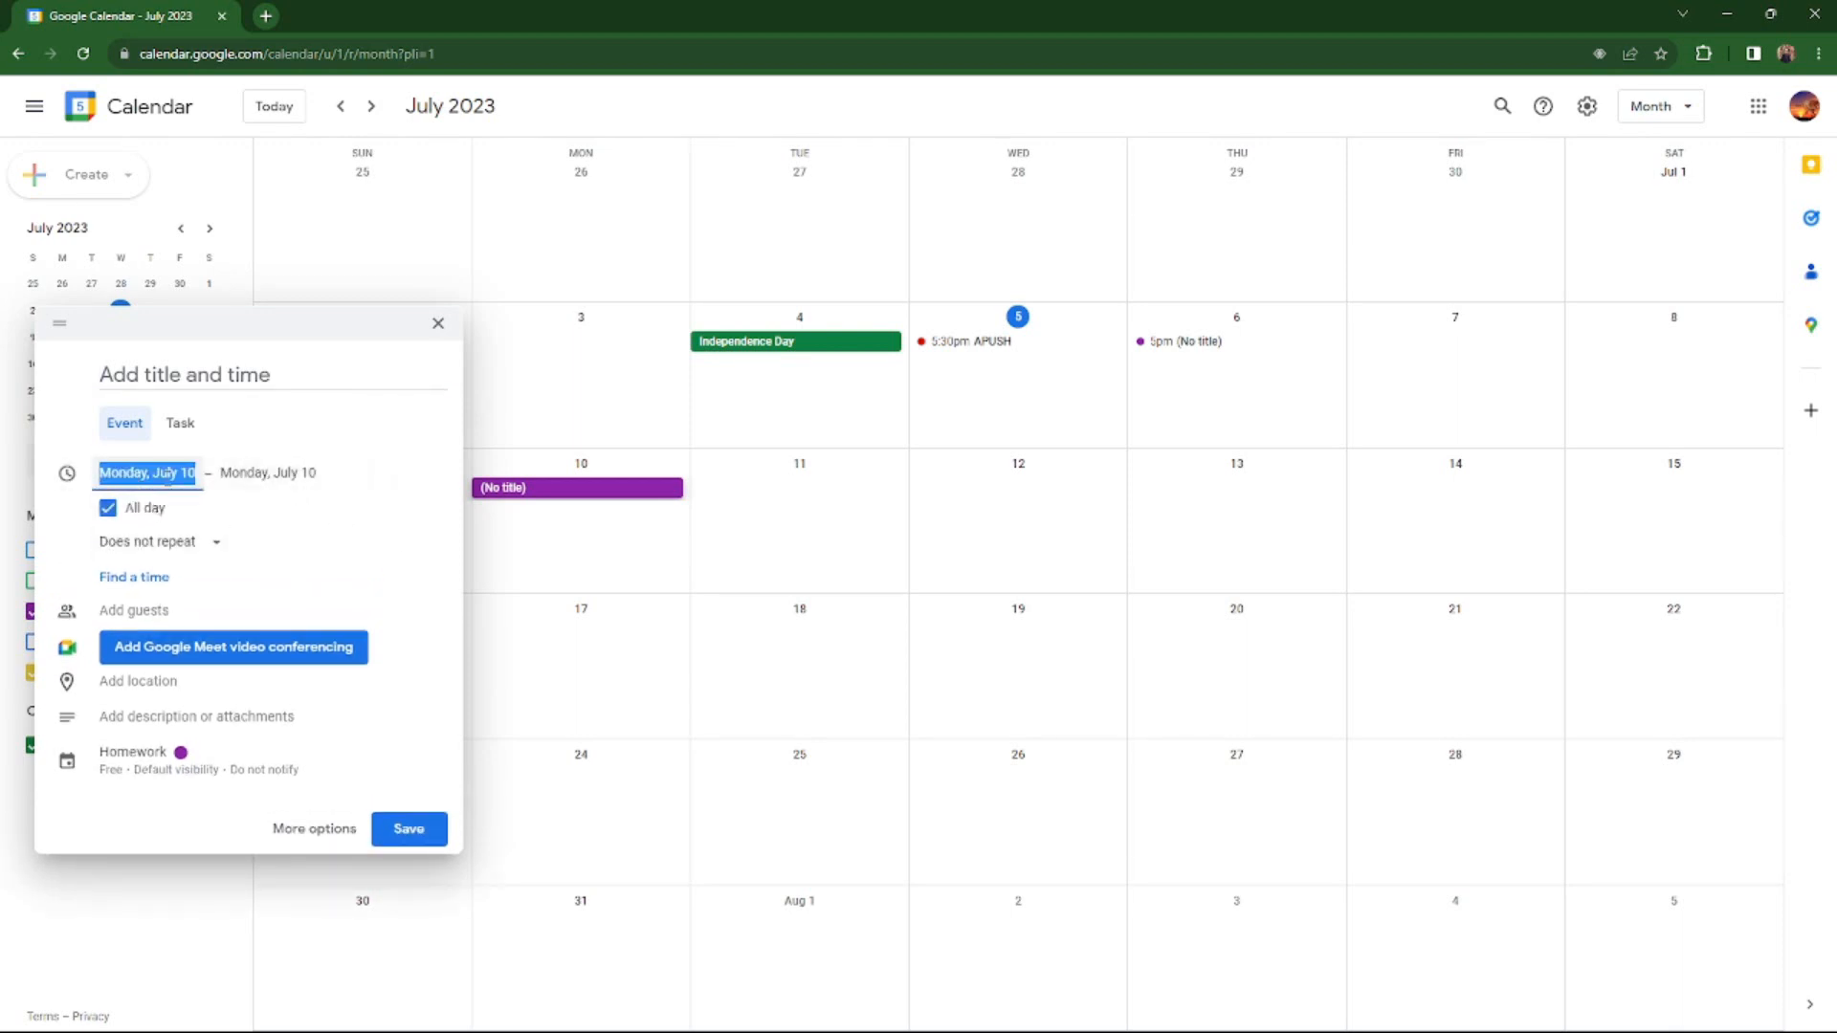
{"action": "left_click", "coordinate": [167, 476]}
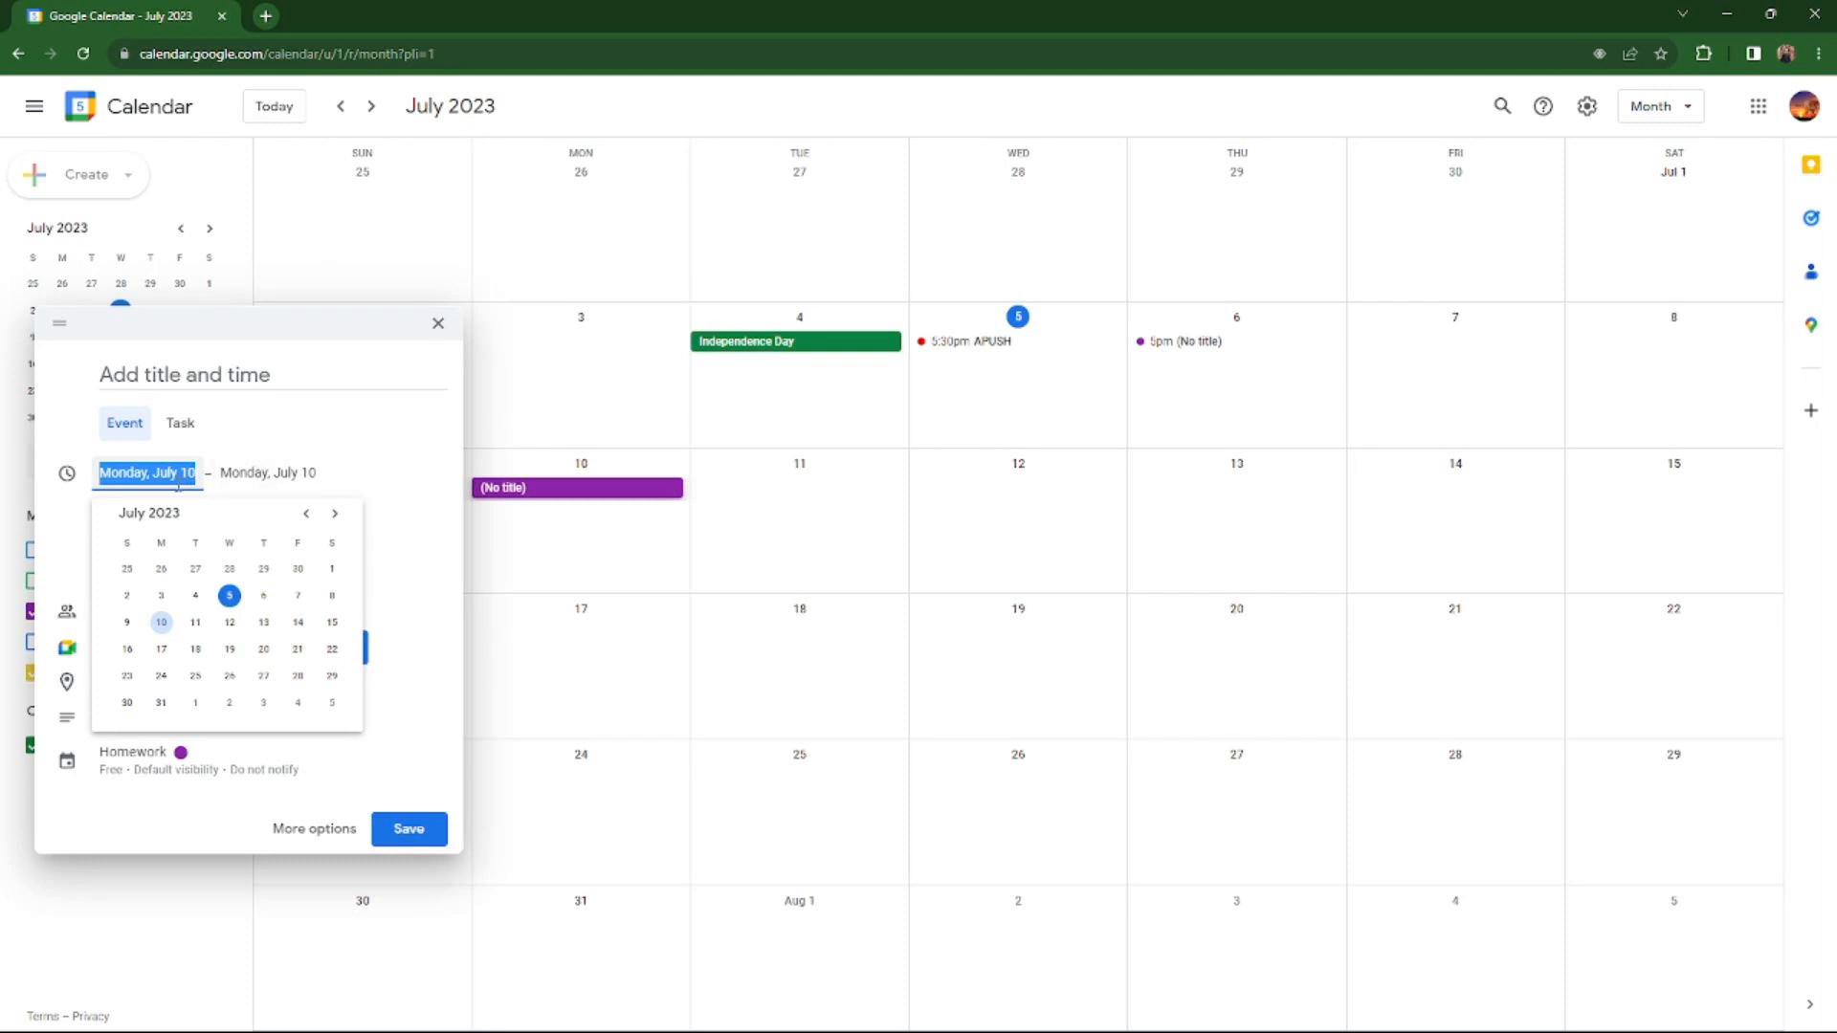
{"action": "left_click", "coordinate": [251, 477]}
{"action": "left_click", "coordinate": [350, 623]}
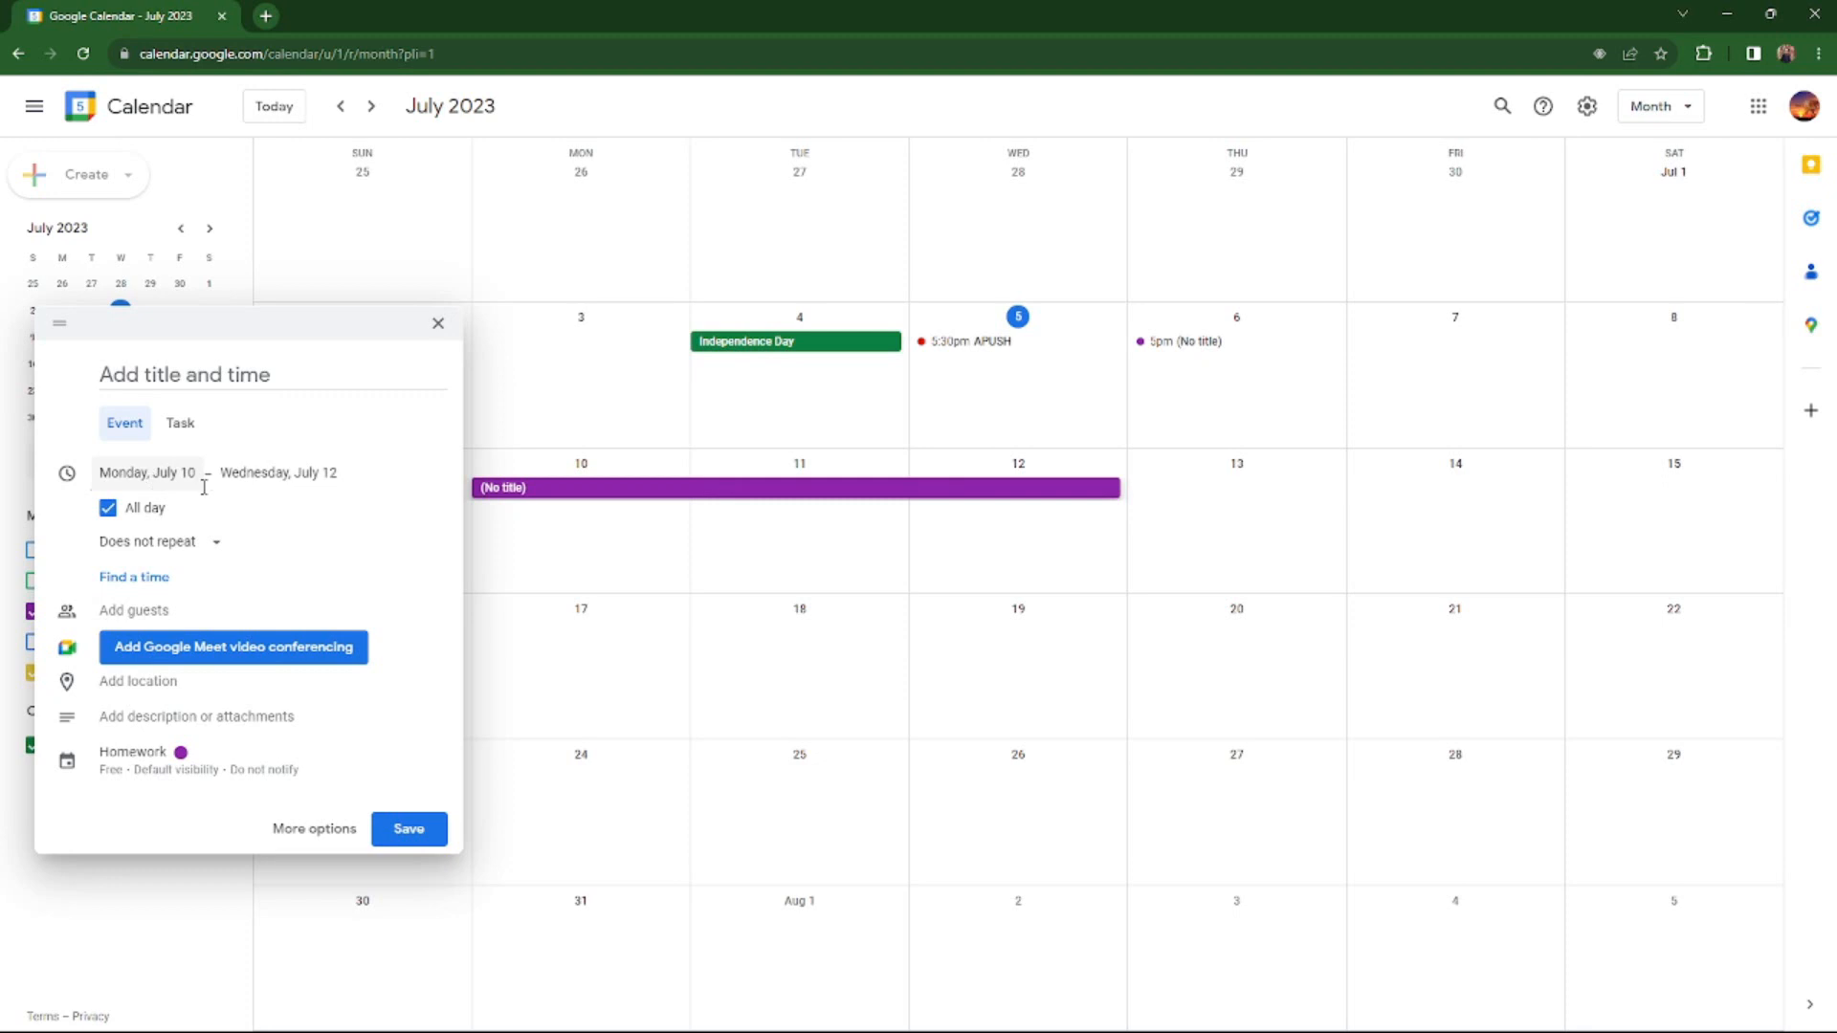
Turn off all day for the July 10 event and set its time from 5:00pm to 7:00pm.
{"action": "left_click", "coordinate": [139, 510]}
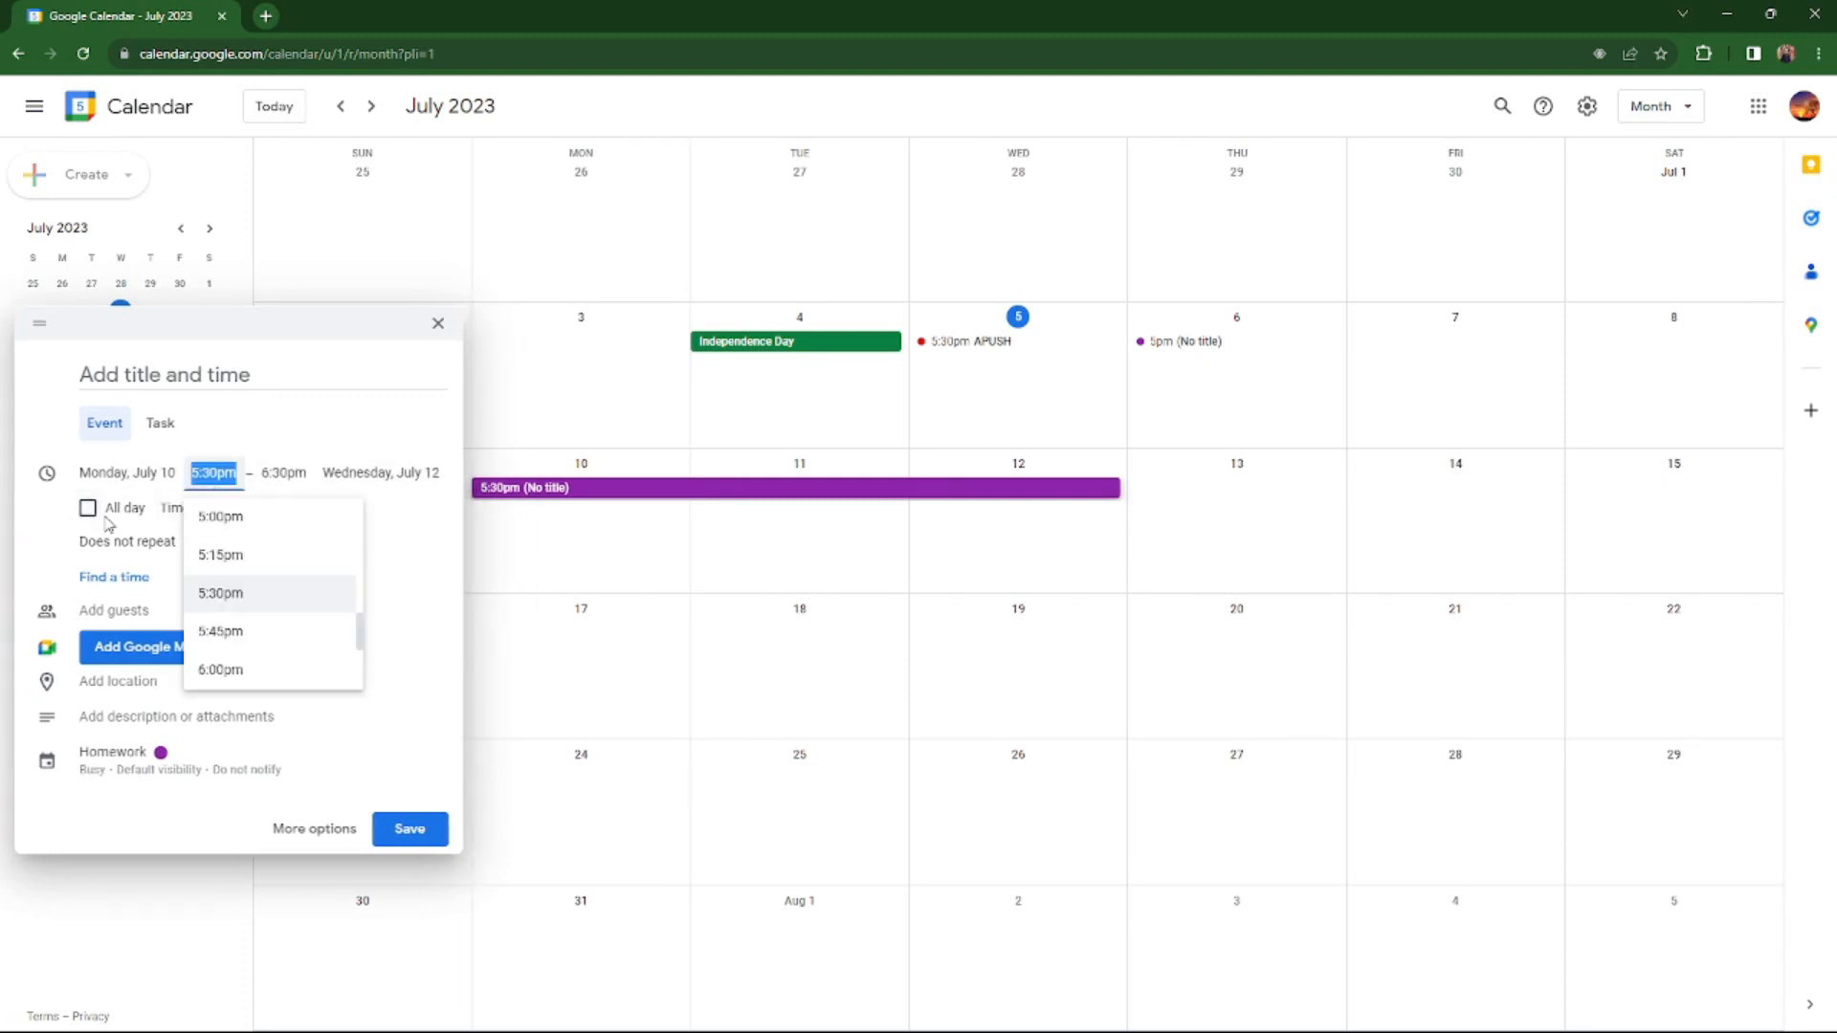
{"action": "left_click", "coordinate": [394, 521]}
{"action": "left_click", "coordinate": [213, 473]}
{"action": "left_click", "coordinate": [251, 521]}
{"action": "left_click", "coordinate": [283, 472]}
{"action": "left_click", "coordinate": [315, 612]}
{"action": "left_click", "coordinate": [285, 474]}
{"action": "left_click", "coordinate": [343, 658]}
{"action": "left_click", "coordinate": [377, 576]}
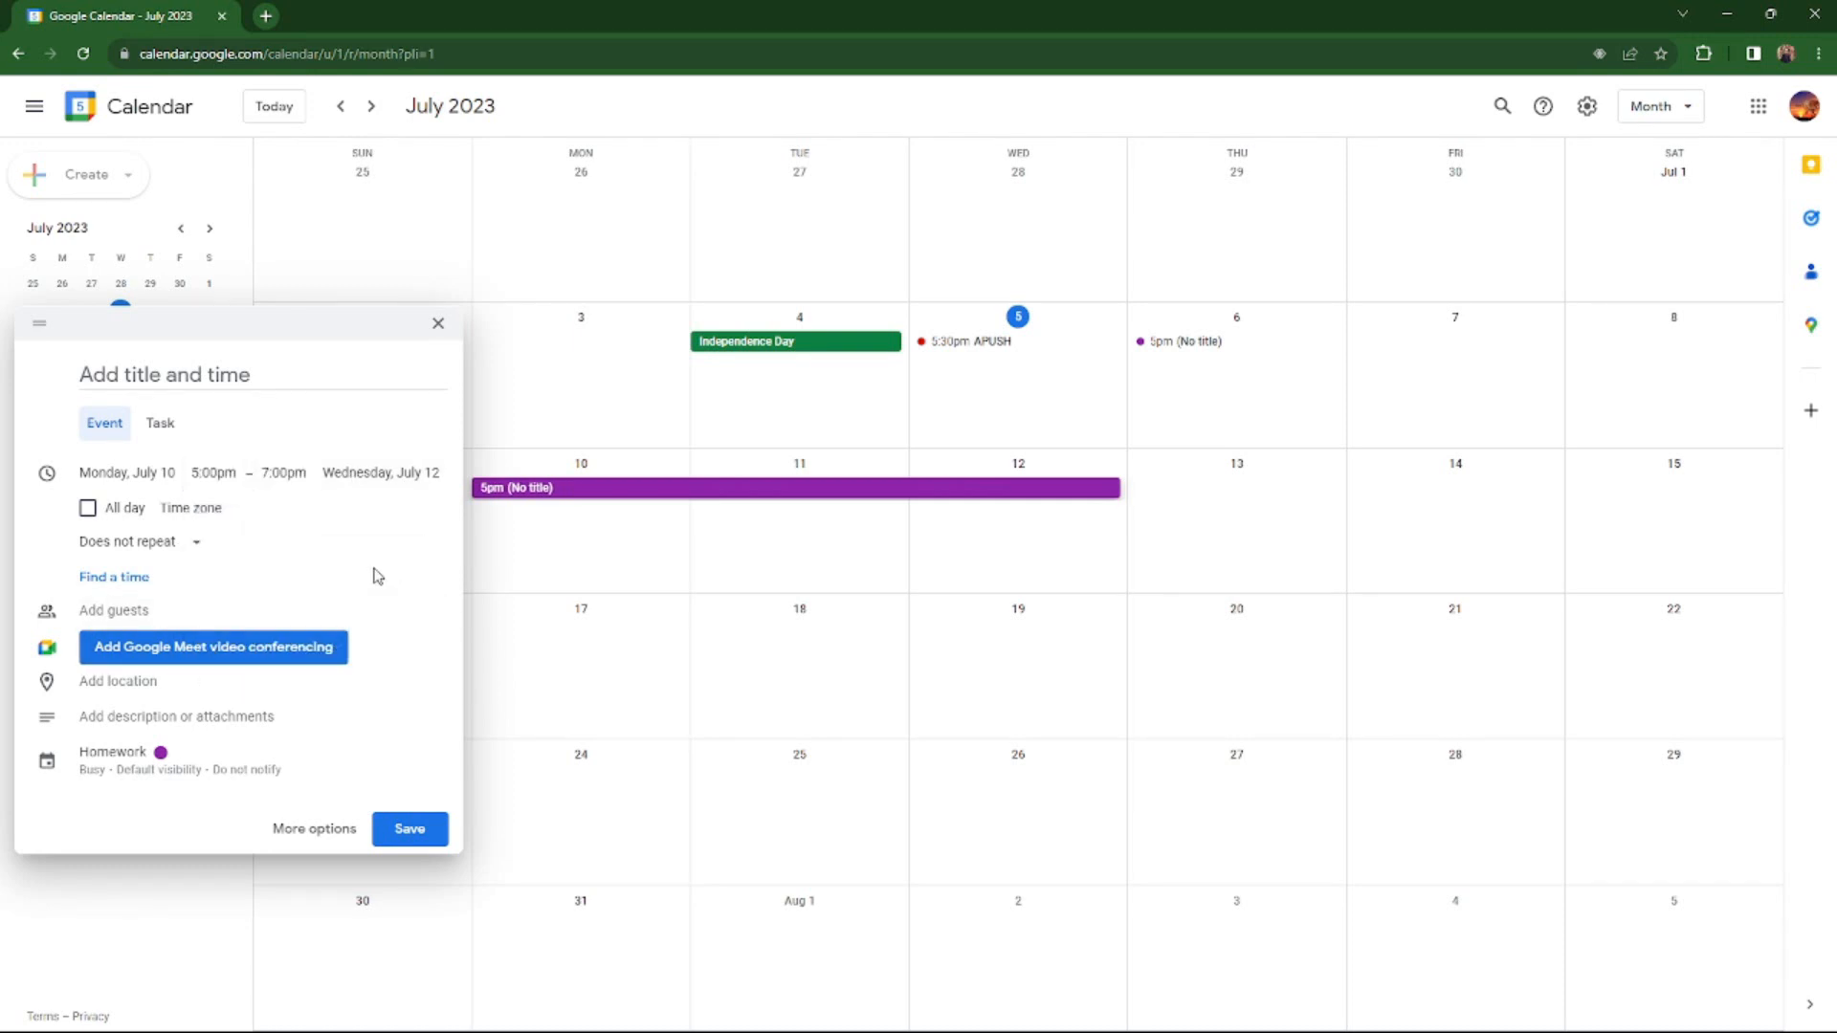
View the full options of the untitled July 10 event, discard the unsaved event and postpone the browser notification request.
{"action": "left_click_drag", "start_coordinate": [306, 323], "coordinate": [1410, 467]}
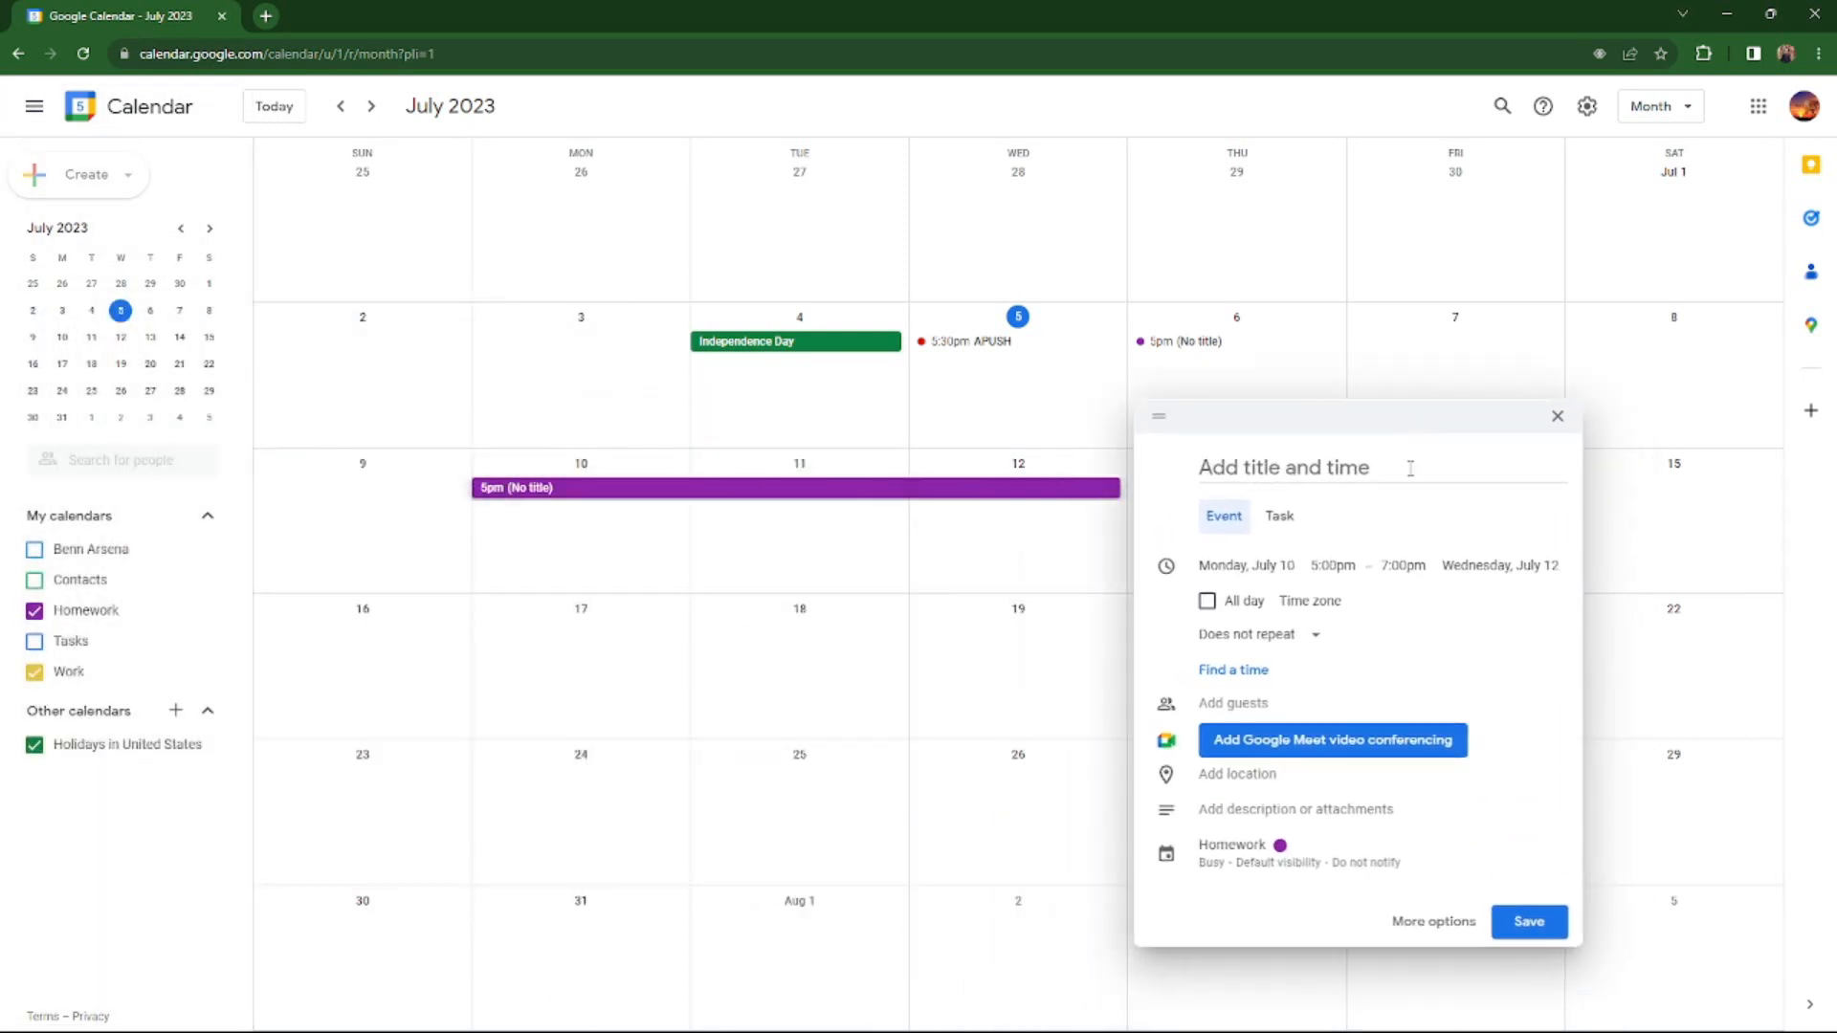
{"action": "left_click", "coordinate": [1432, 921]}
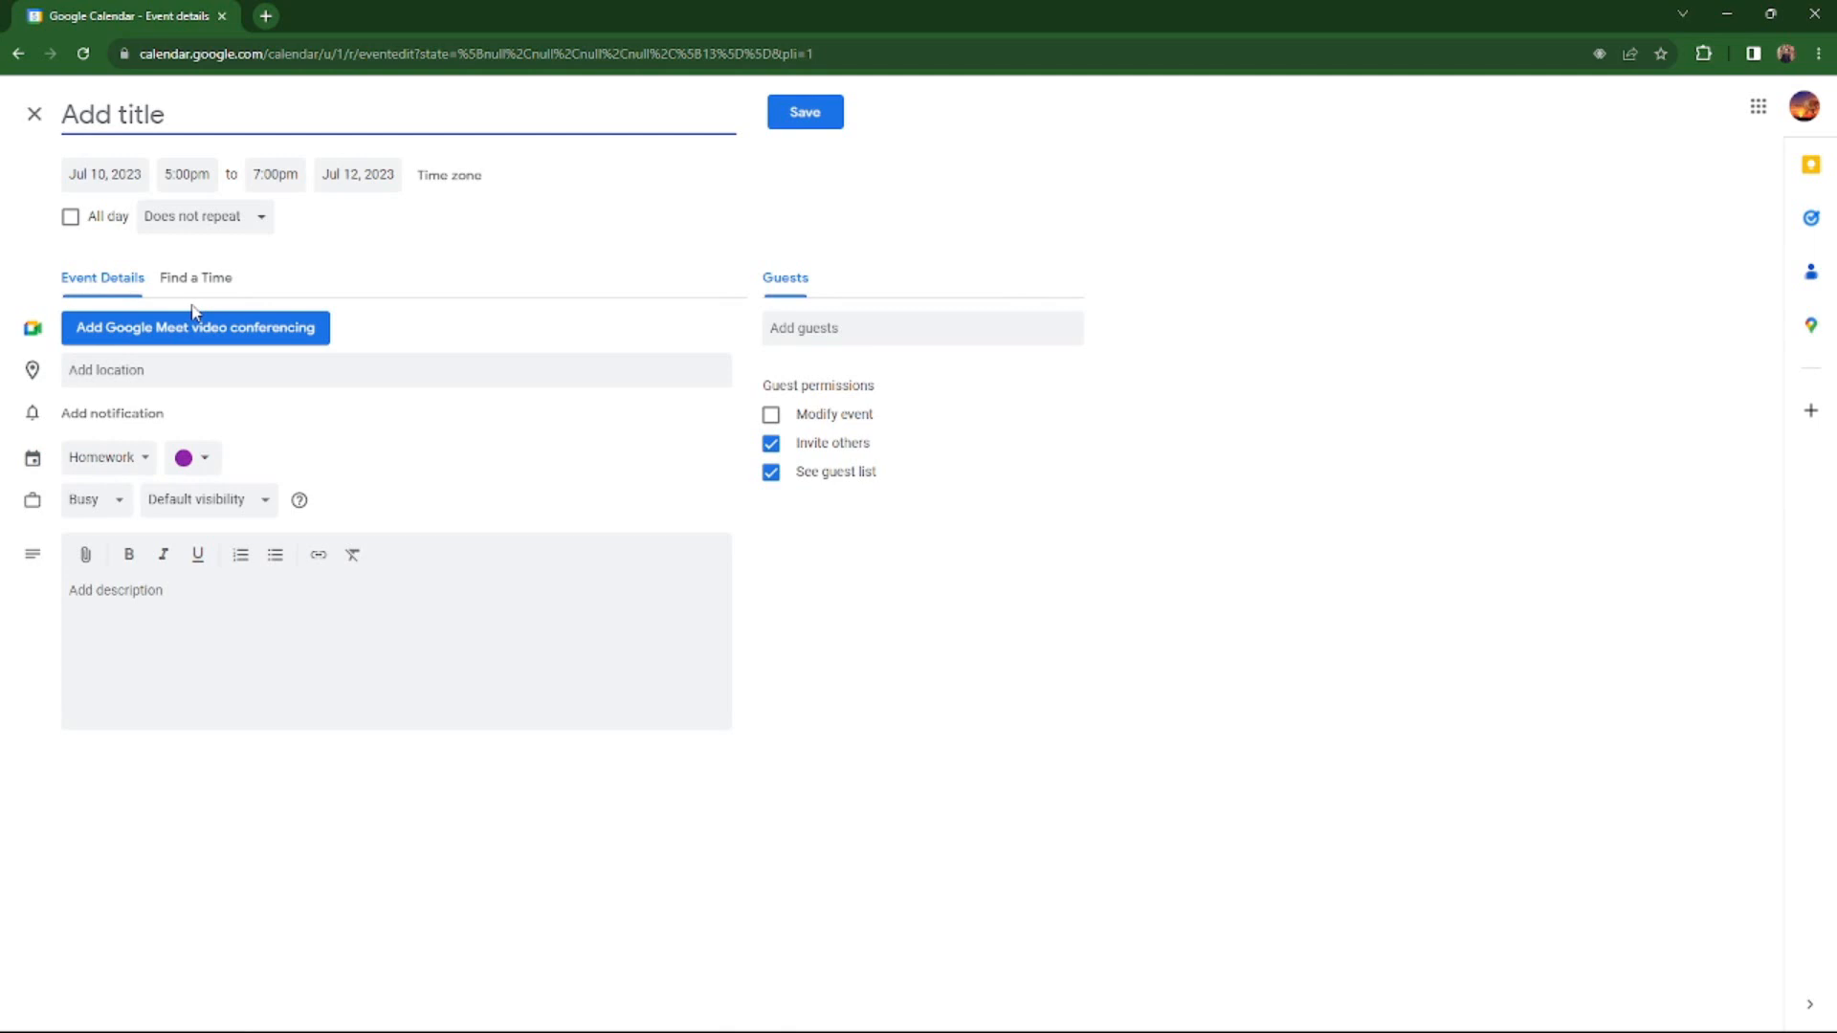
{"action": "left_click", "coordinate": [34, 113]}
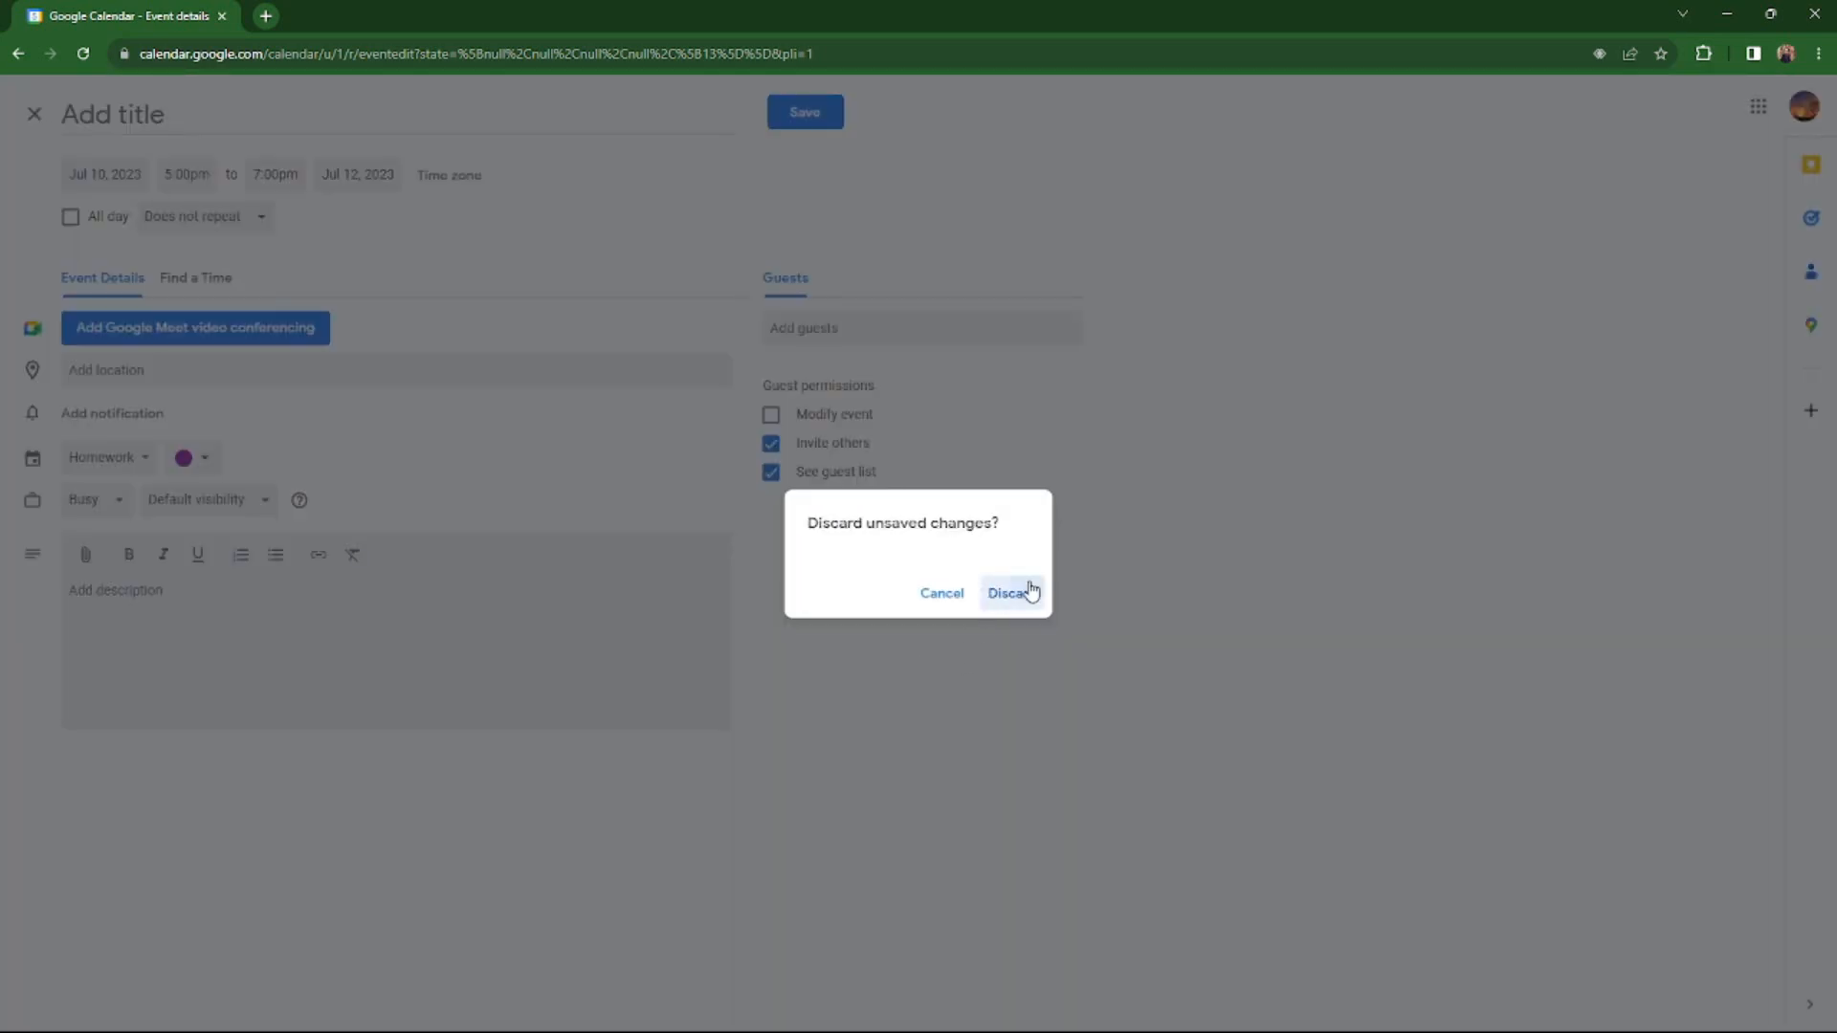
{"action": "left_click", "coordinate": [1031, 591]}
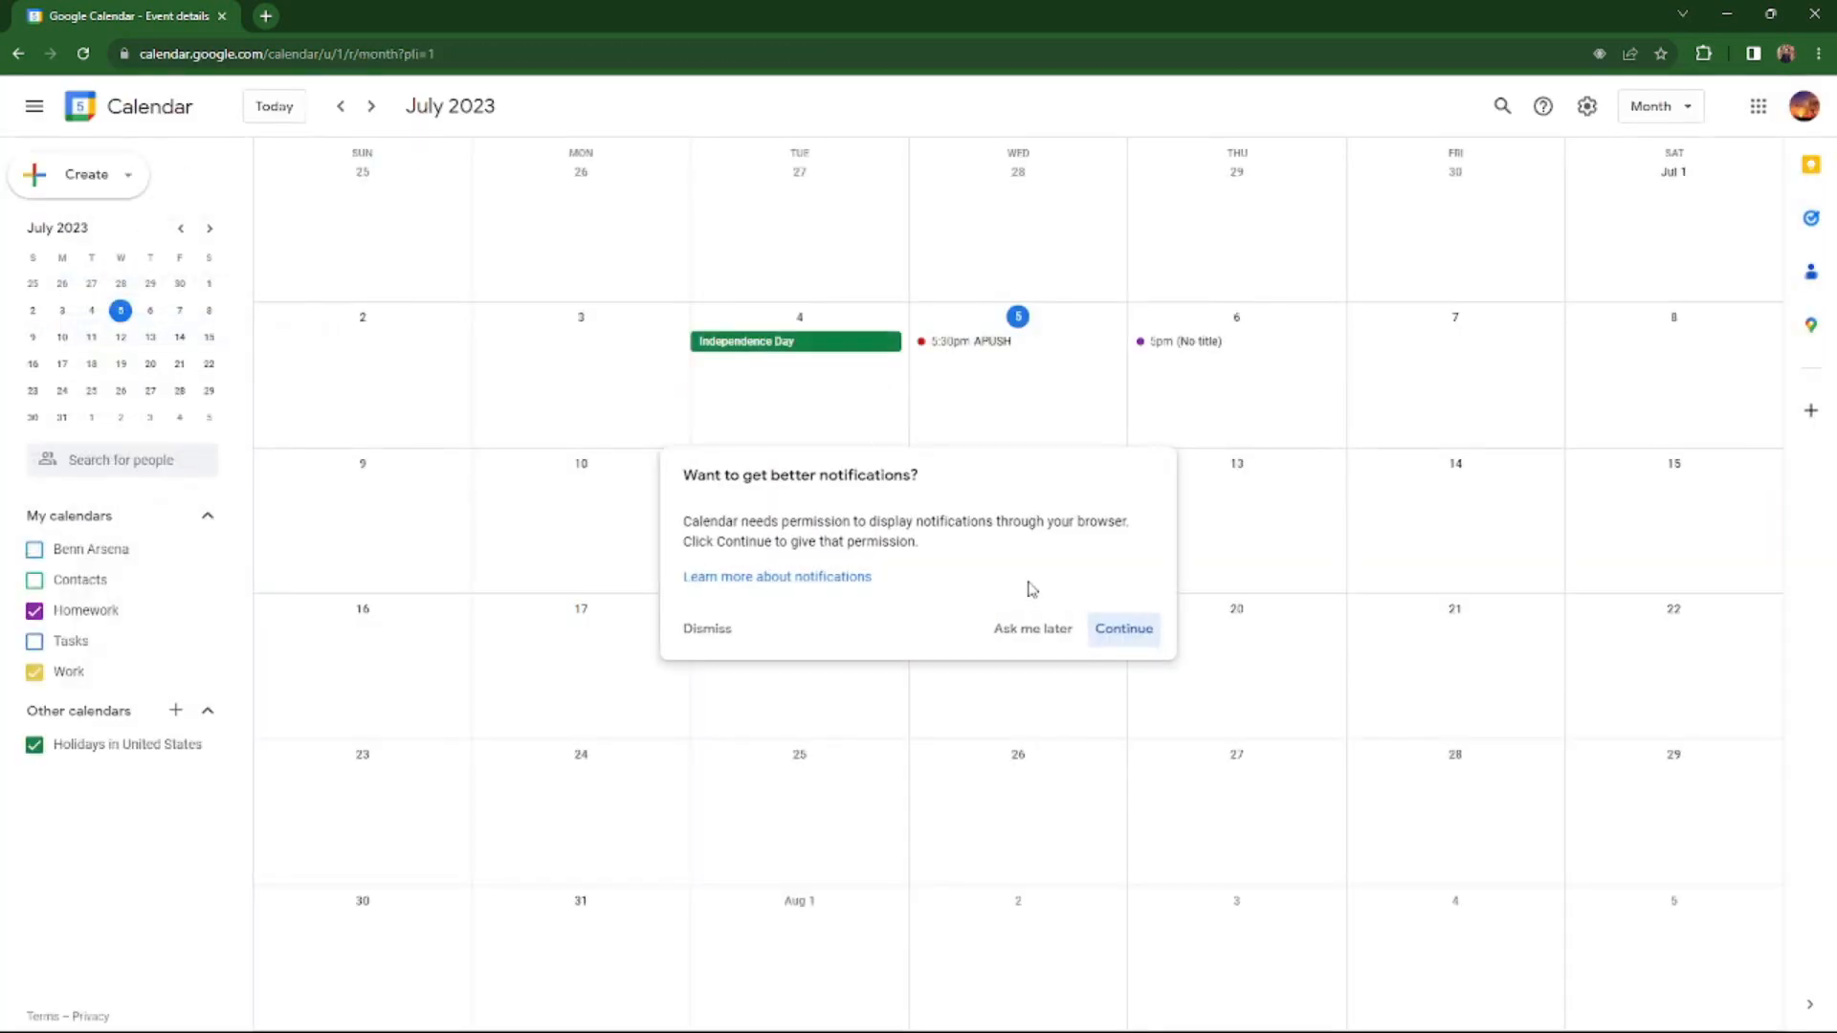
{"action": "left_click", "coordinate": [1033, 629]}
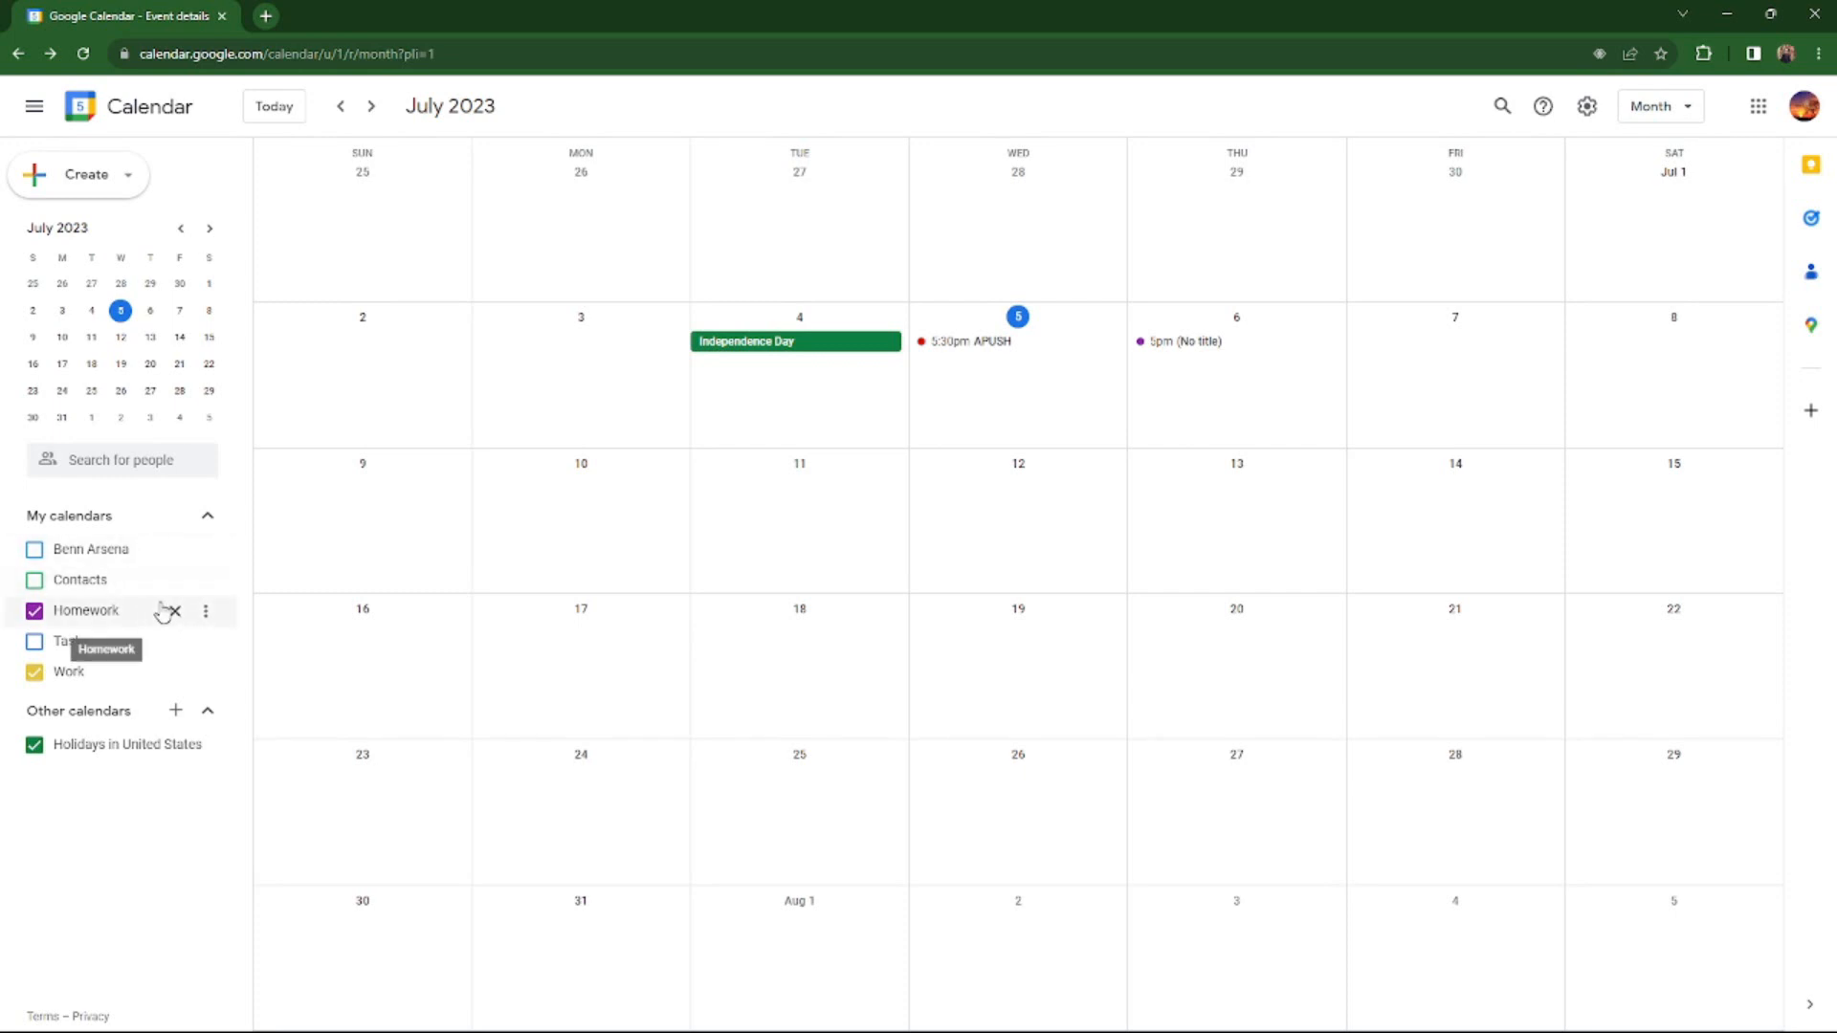
Hide the Work and Homework calendars and display the Tasks calendar.
{"action": "left_click", "coordinate": [88, 675]}
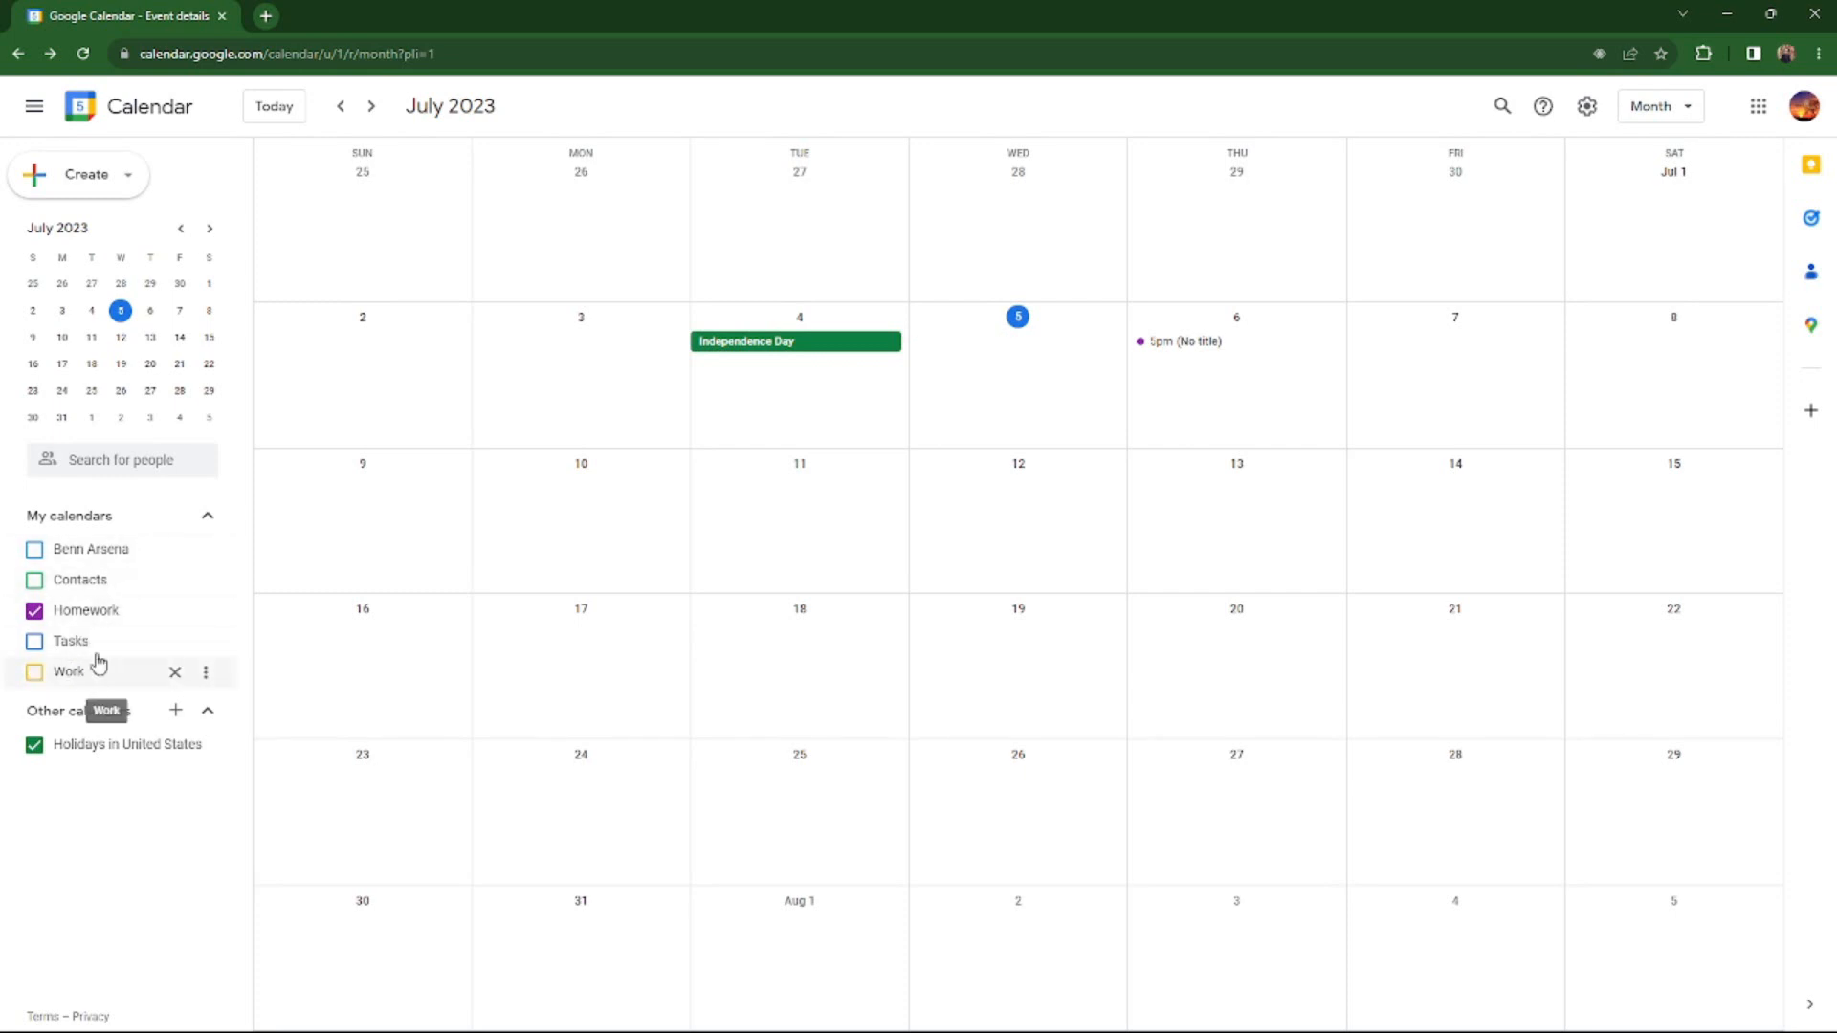
{"action": "left_click", "coordinate": [91, 614]}
{"action": "left_click", "coordinate": [162, 648]}
{"action": "left_click", "coordinate": [134, 650]}
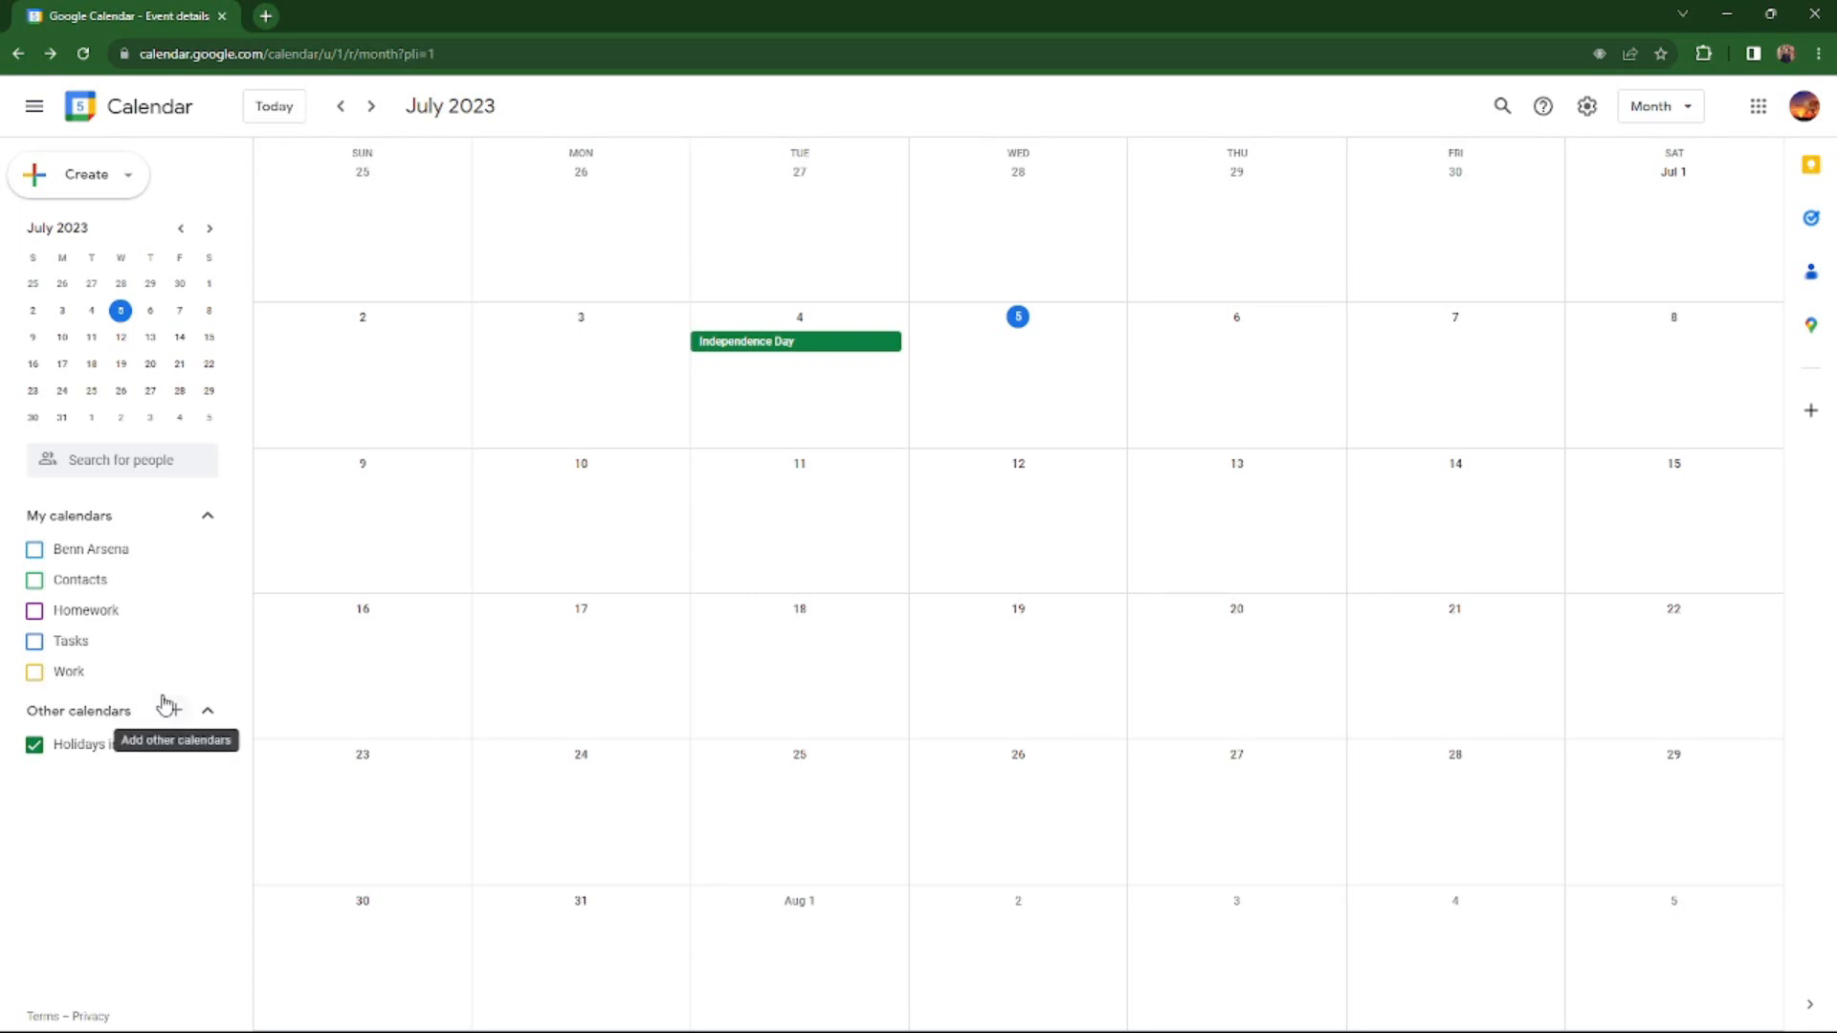
{"action": "left_click", "coordinate": [35, 641]}
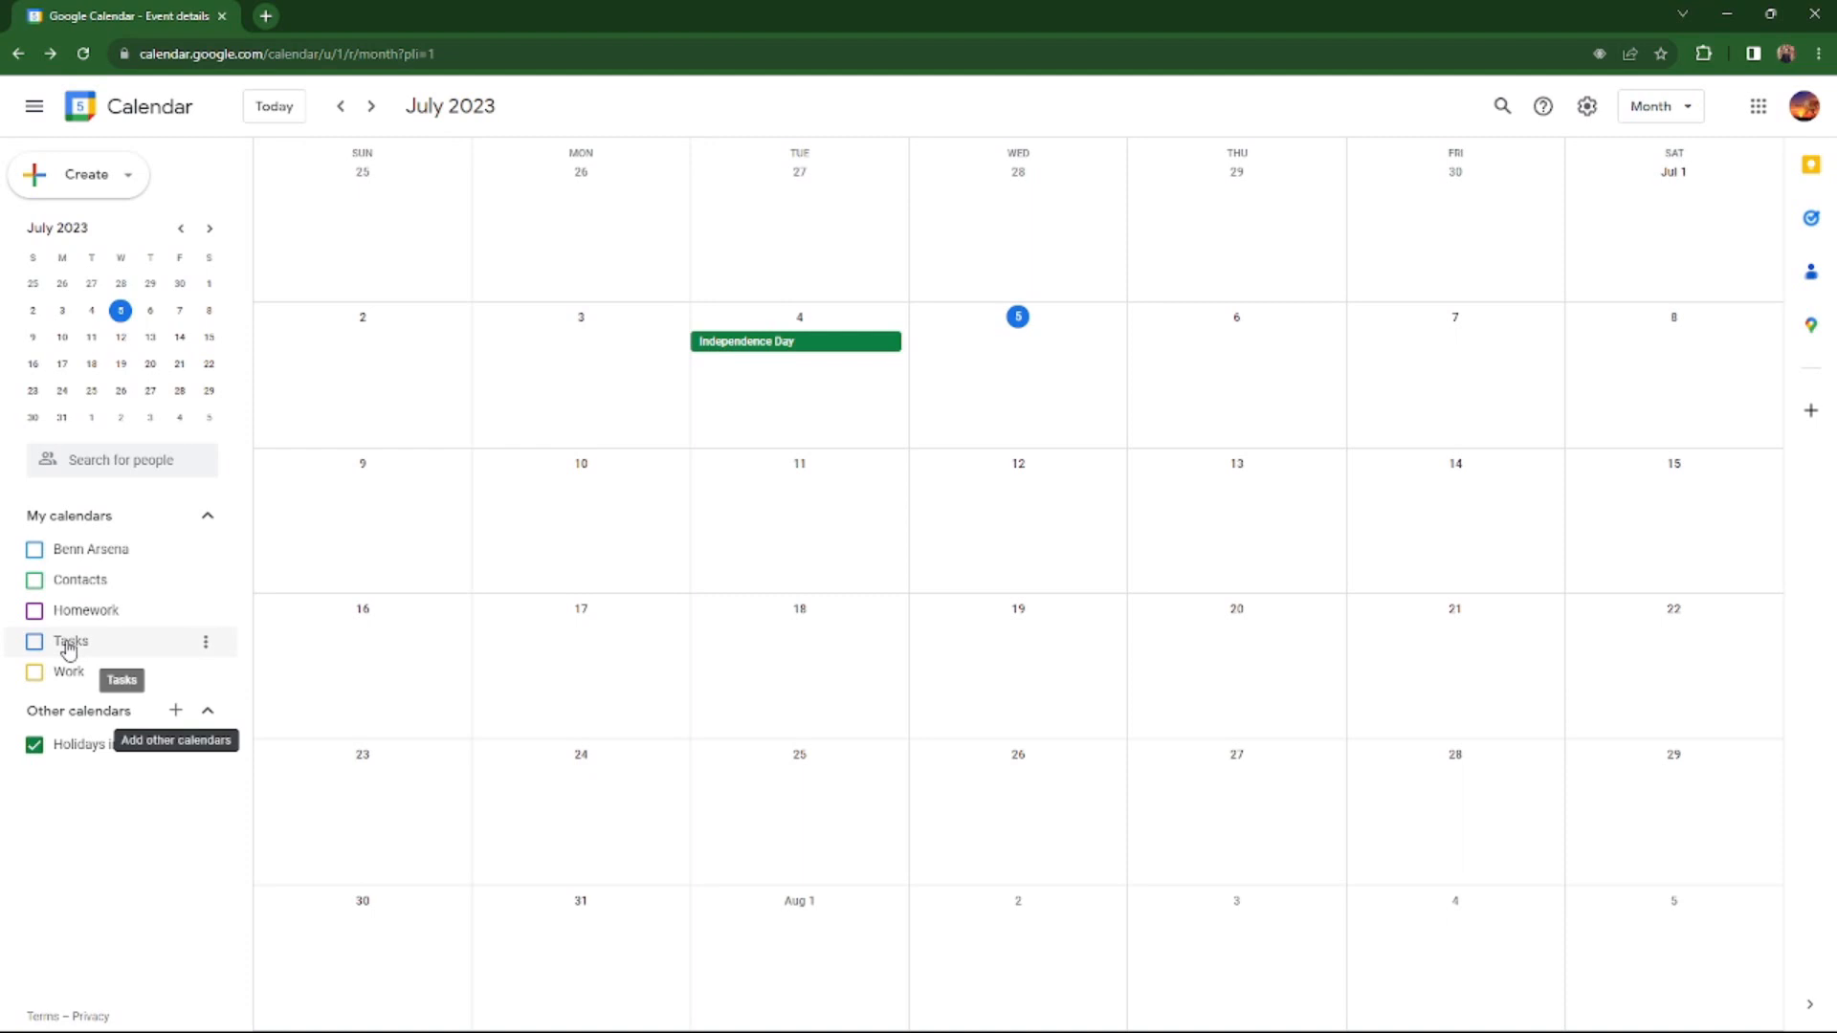
Create a task titled "laundr" and save it for July 7, 2023 at 5:30pm.
{"action": "left_click", "coordinate": [96, 177]}
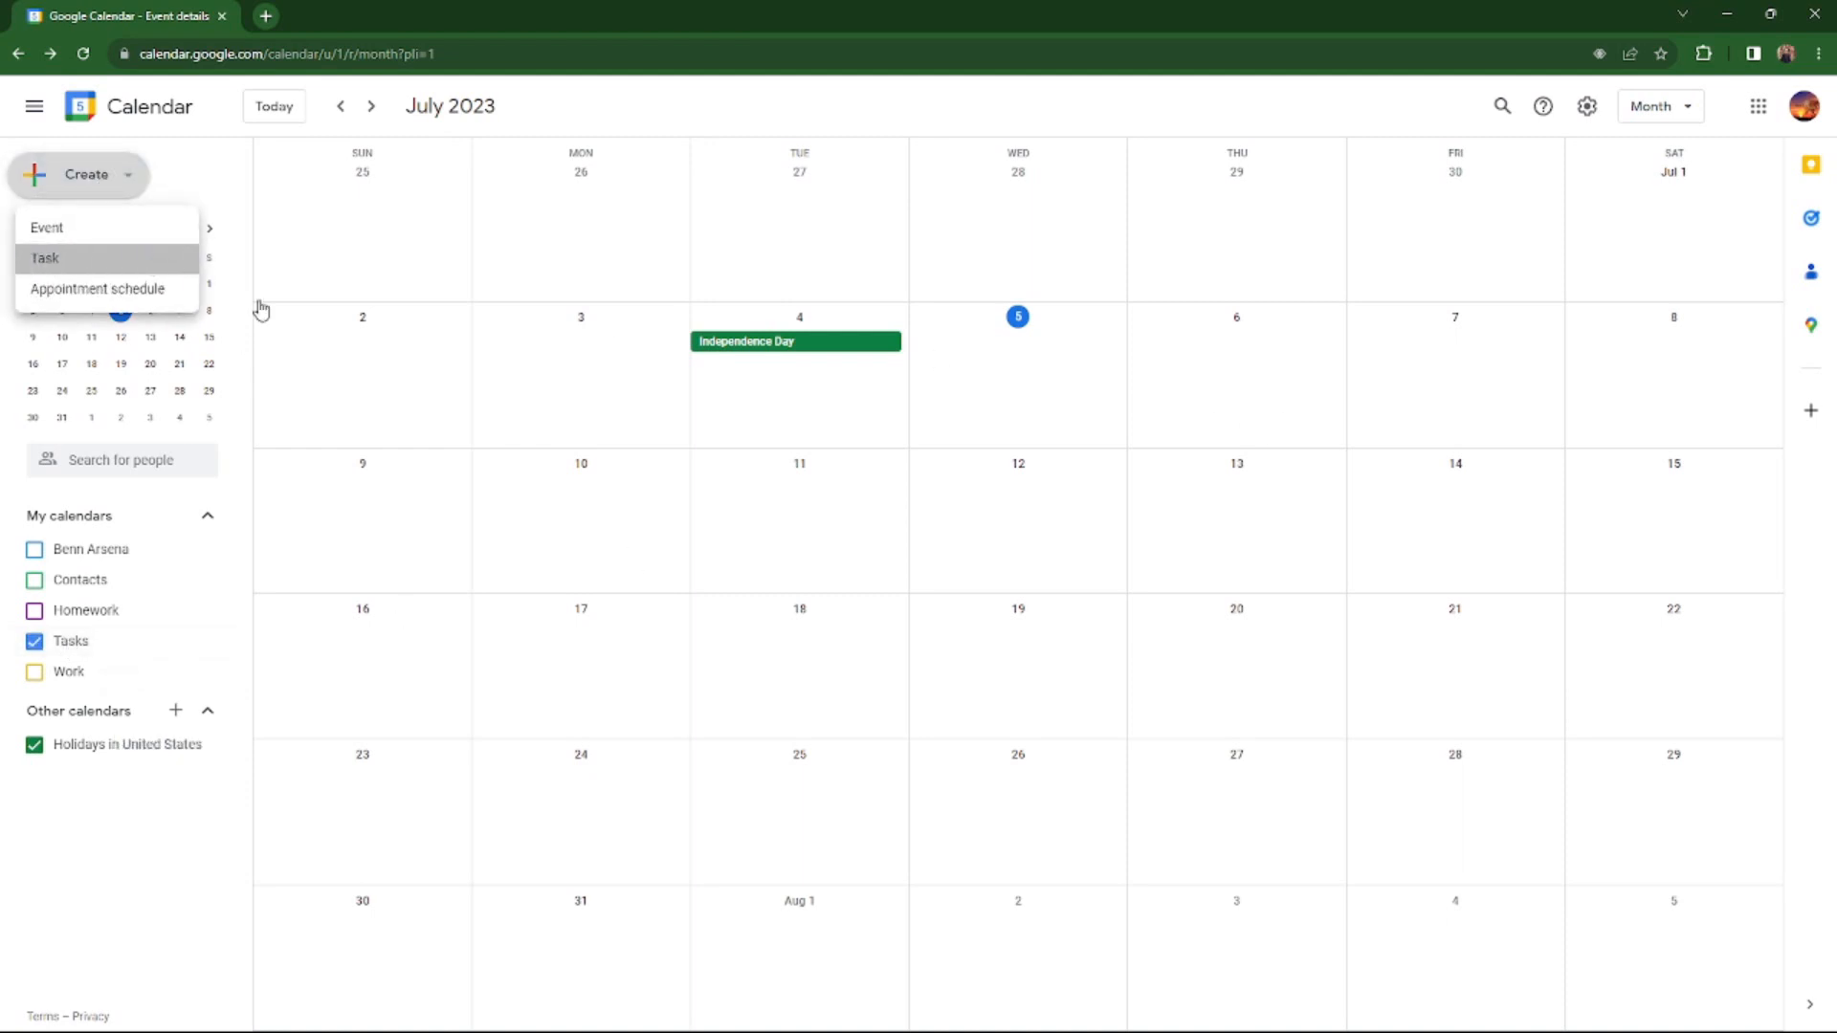
{"action": "left_click", "coordinate": [188, 256]}
{"action": "type", "text": "laundr"}
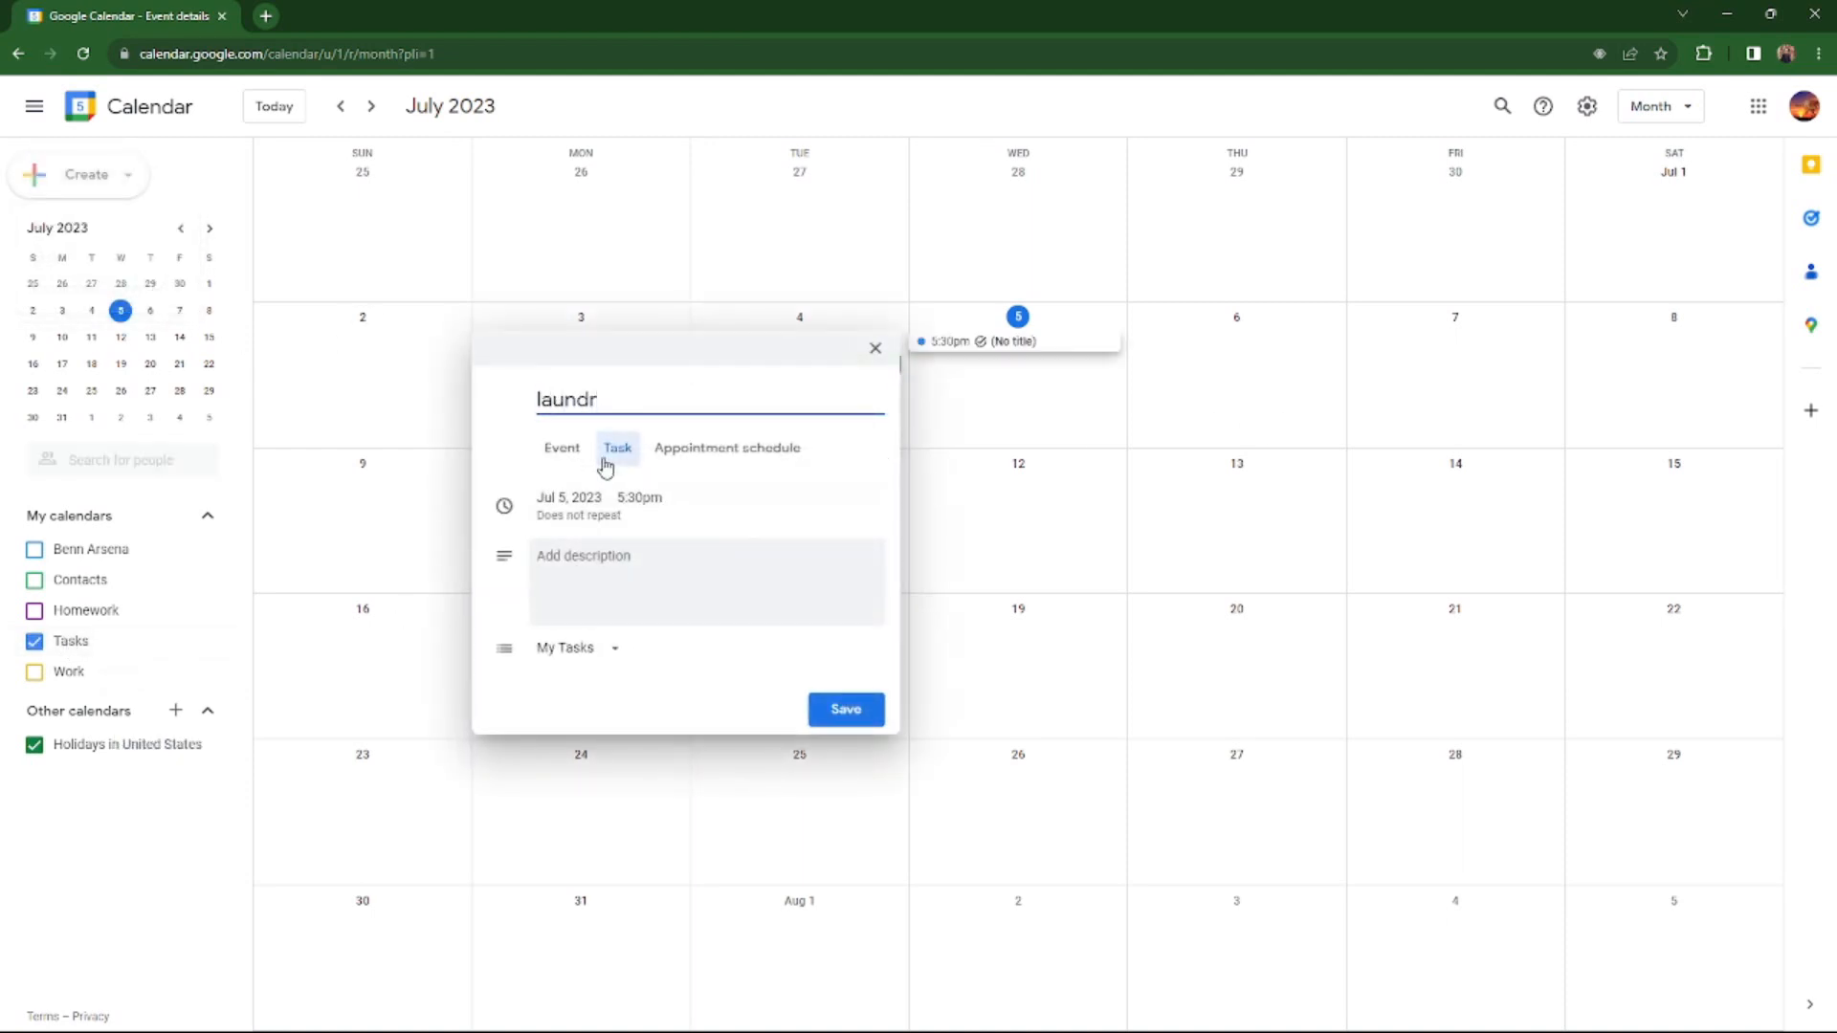
{"action": "left_click", "coordinate": [592, 519]}
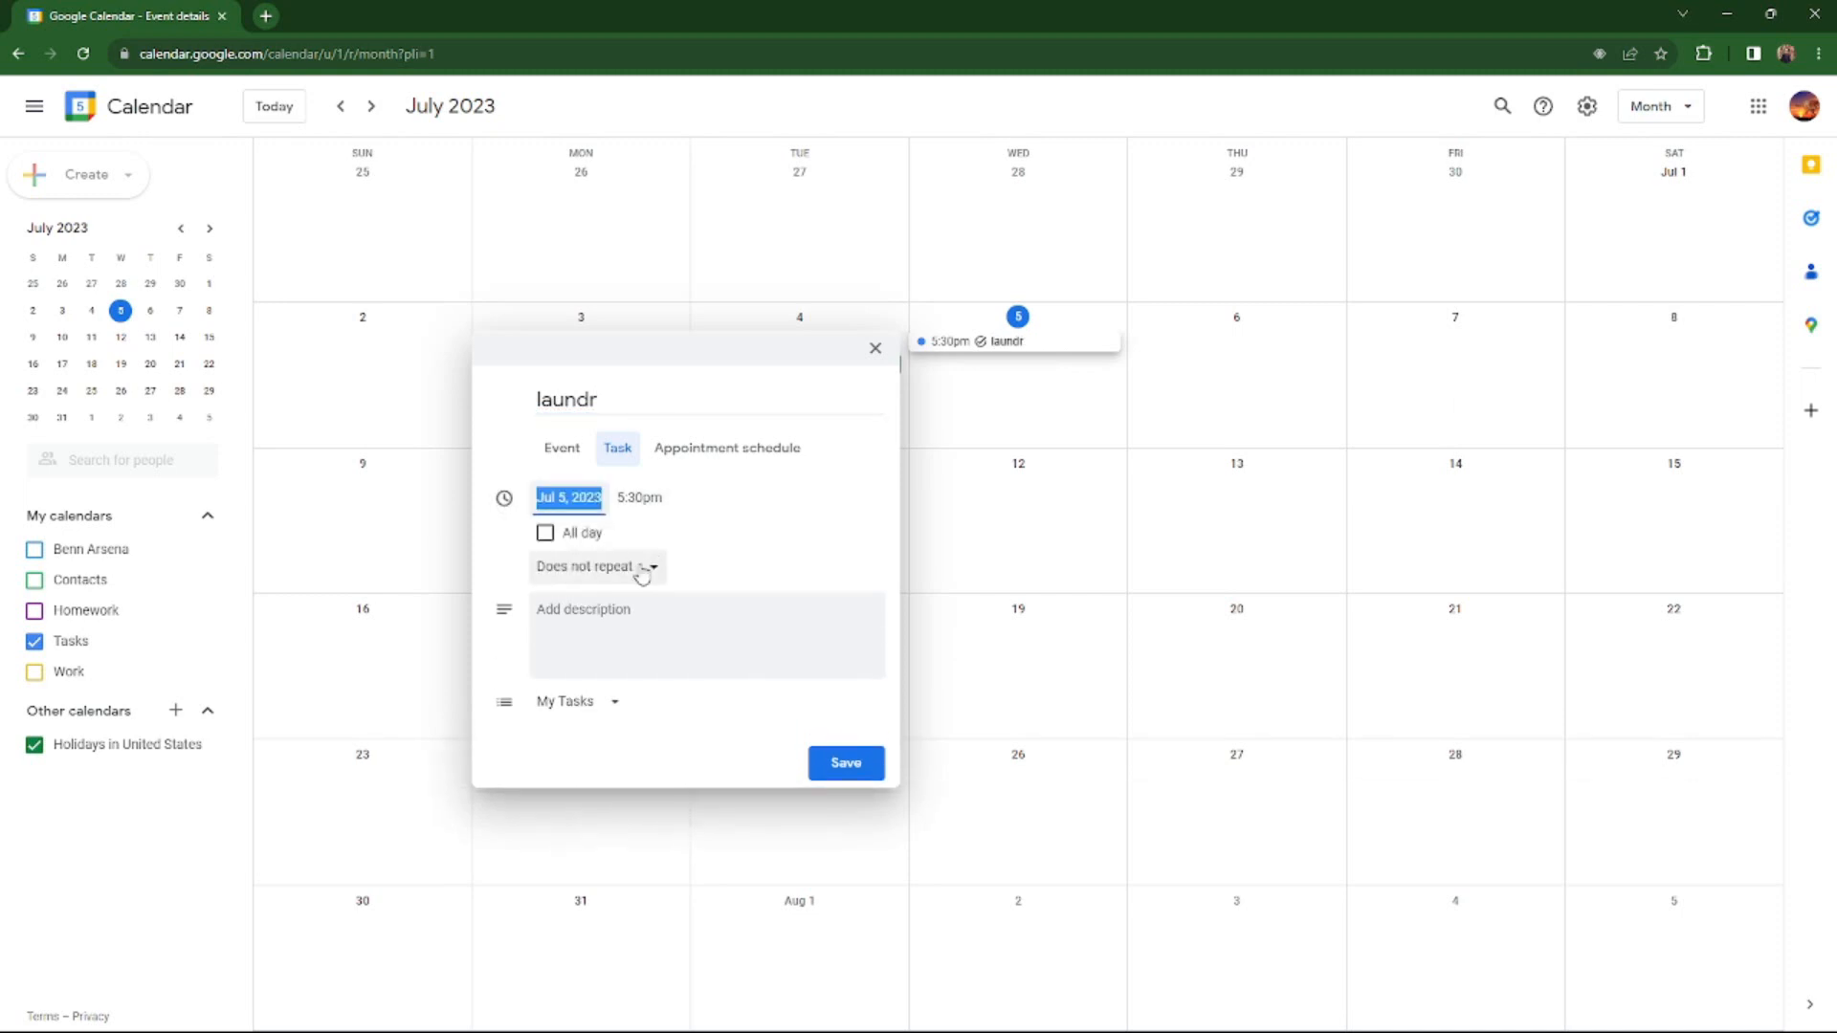
{"action": "left_click", "coordinate": [574, 498]}
{"action": "left_click", "coordinate": [726, 626]}
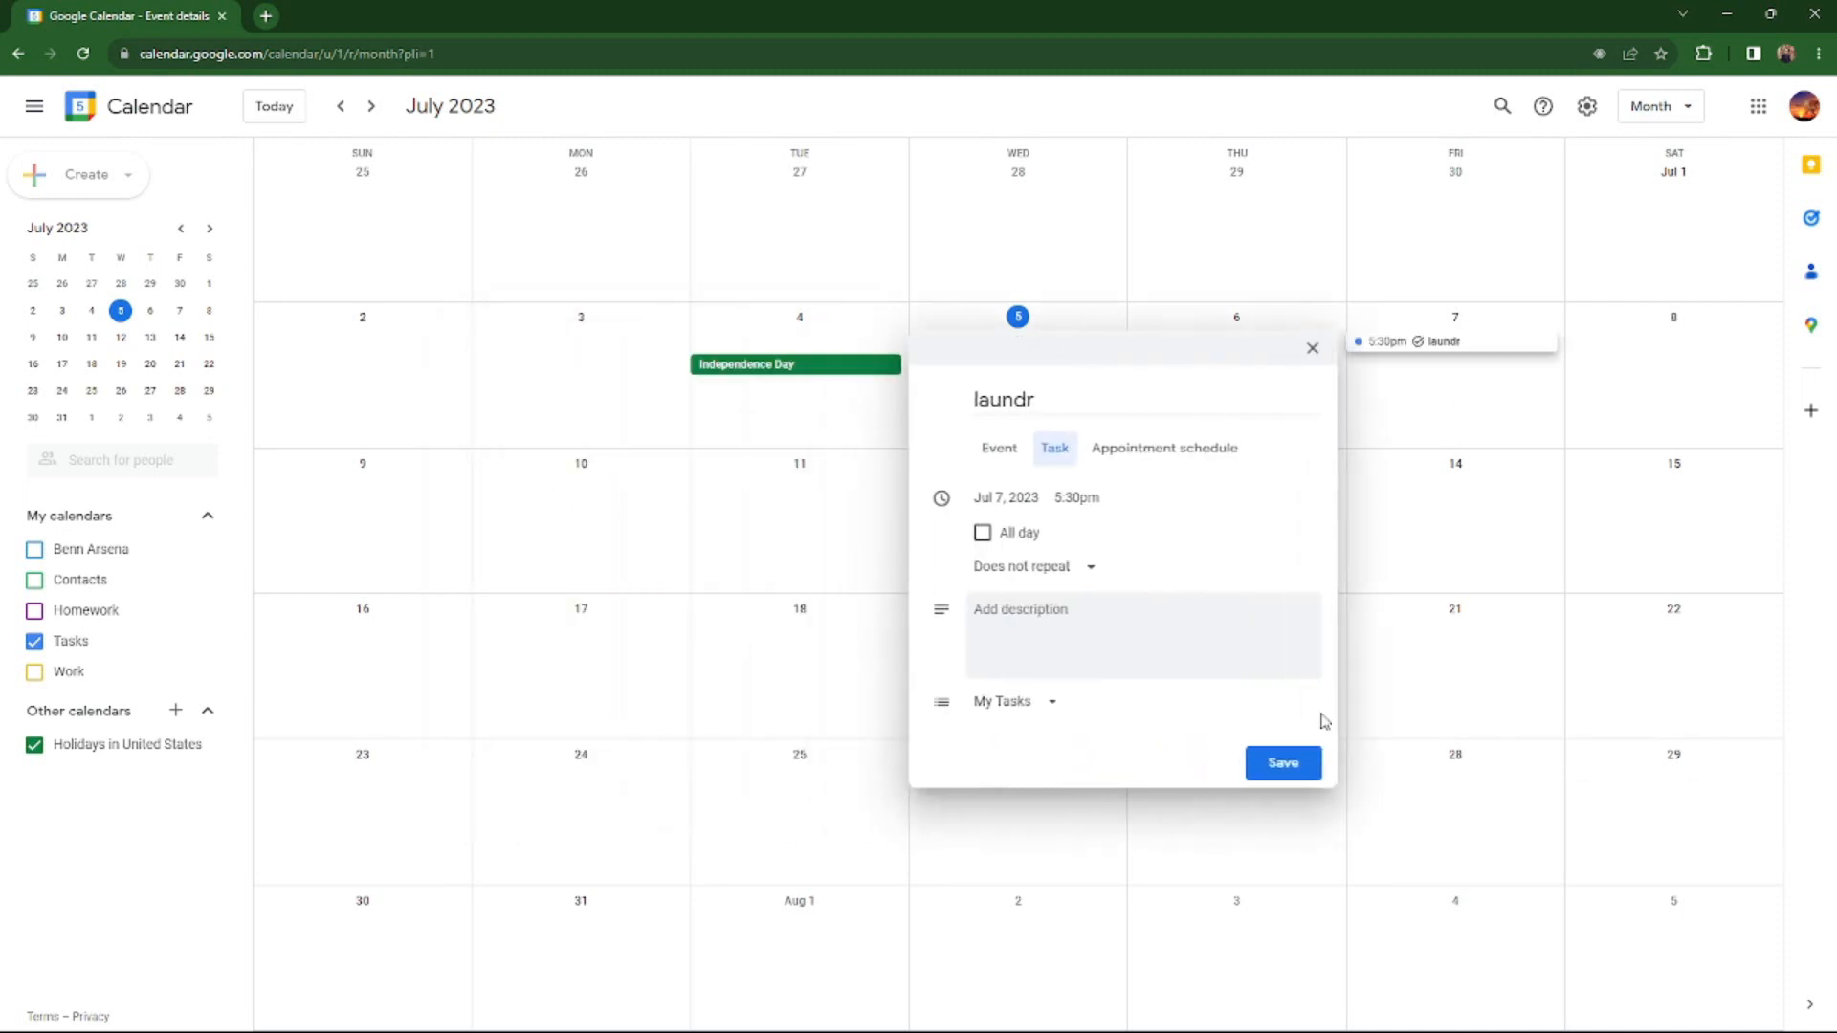
{"action": "left_click", "coordinate": [1281, 762]}
Mark the "laundr" task on July 7 as completed, and delete it.
{"action": "left_click", "coordinate": [1404, 366]}
{"action": "left_click", "coordinate": [1402, 373]}
{"action": "left_click", "coordinate": [1421, 342]}
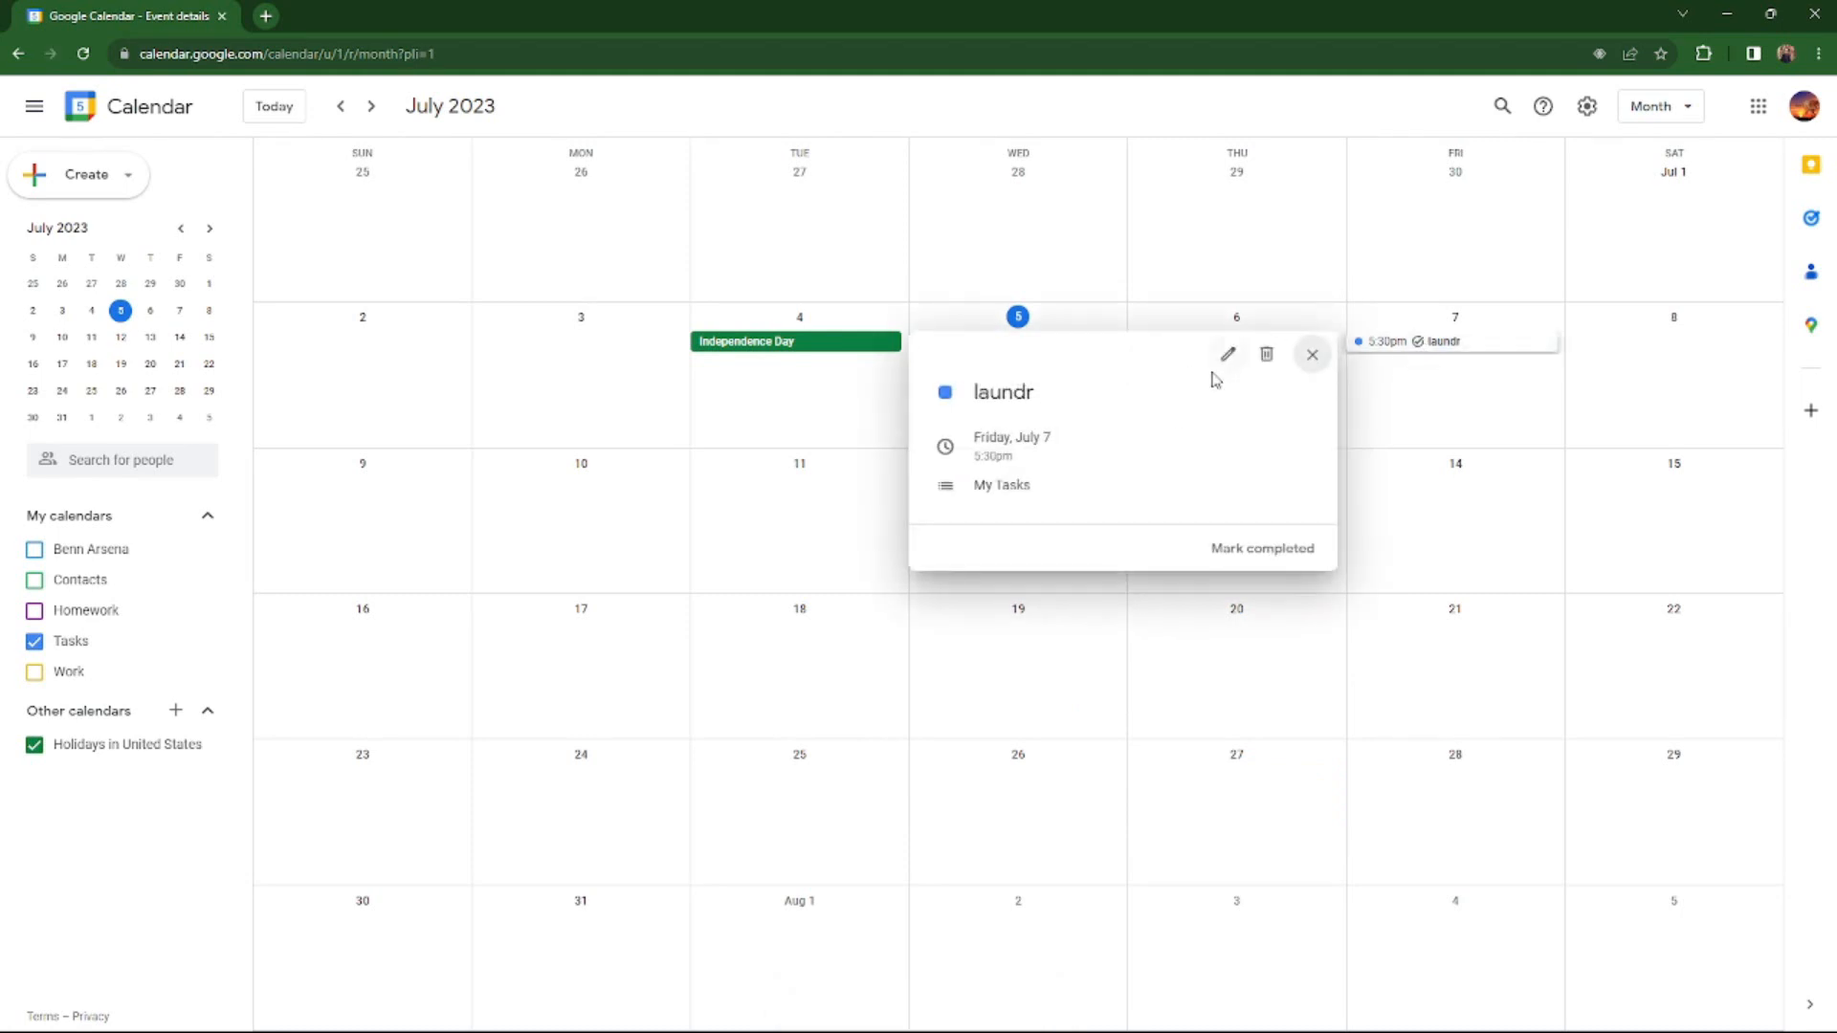
{"action": "left_click", "coordinate": [1267, 549]}
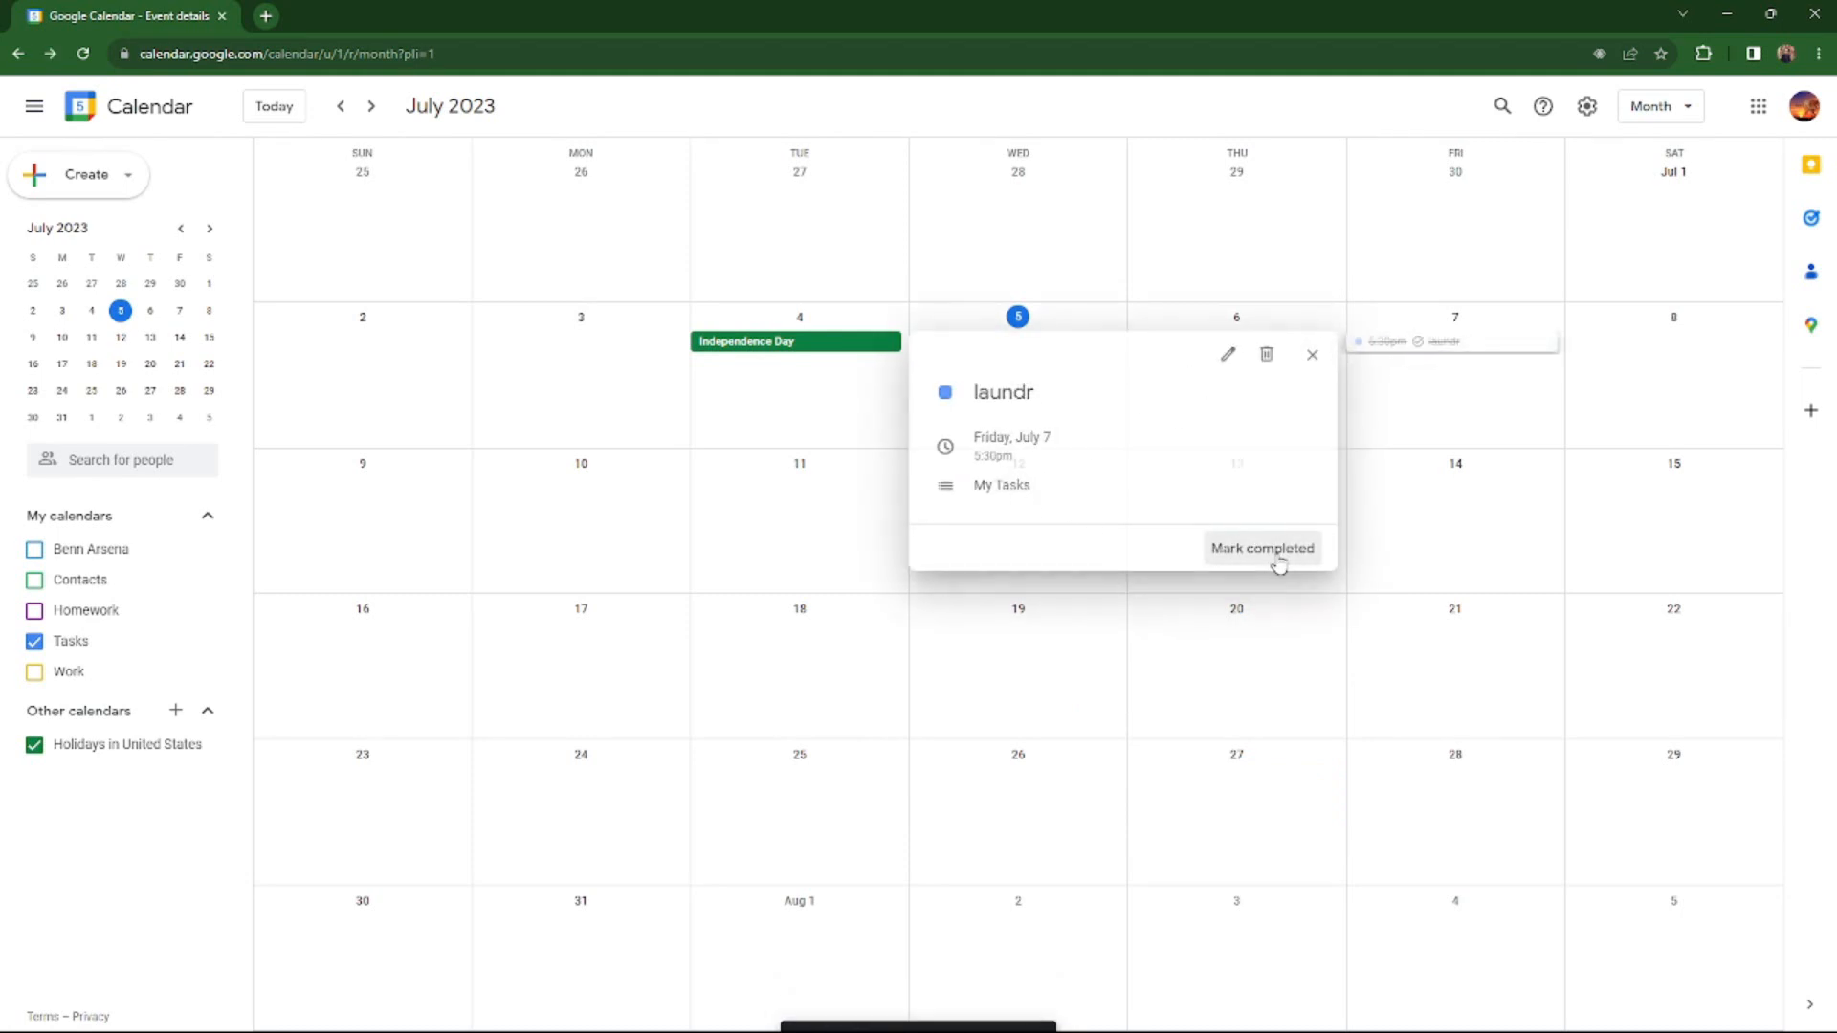
{"action": "left_click", "coordinate": [1435, 346]}
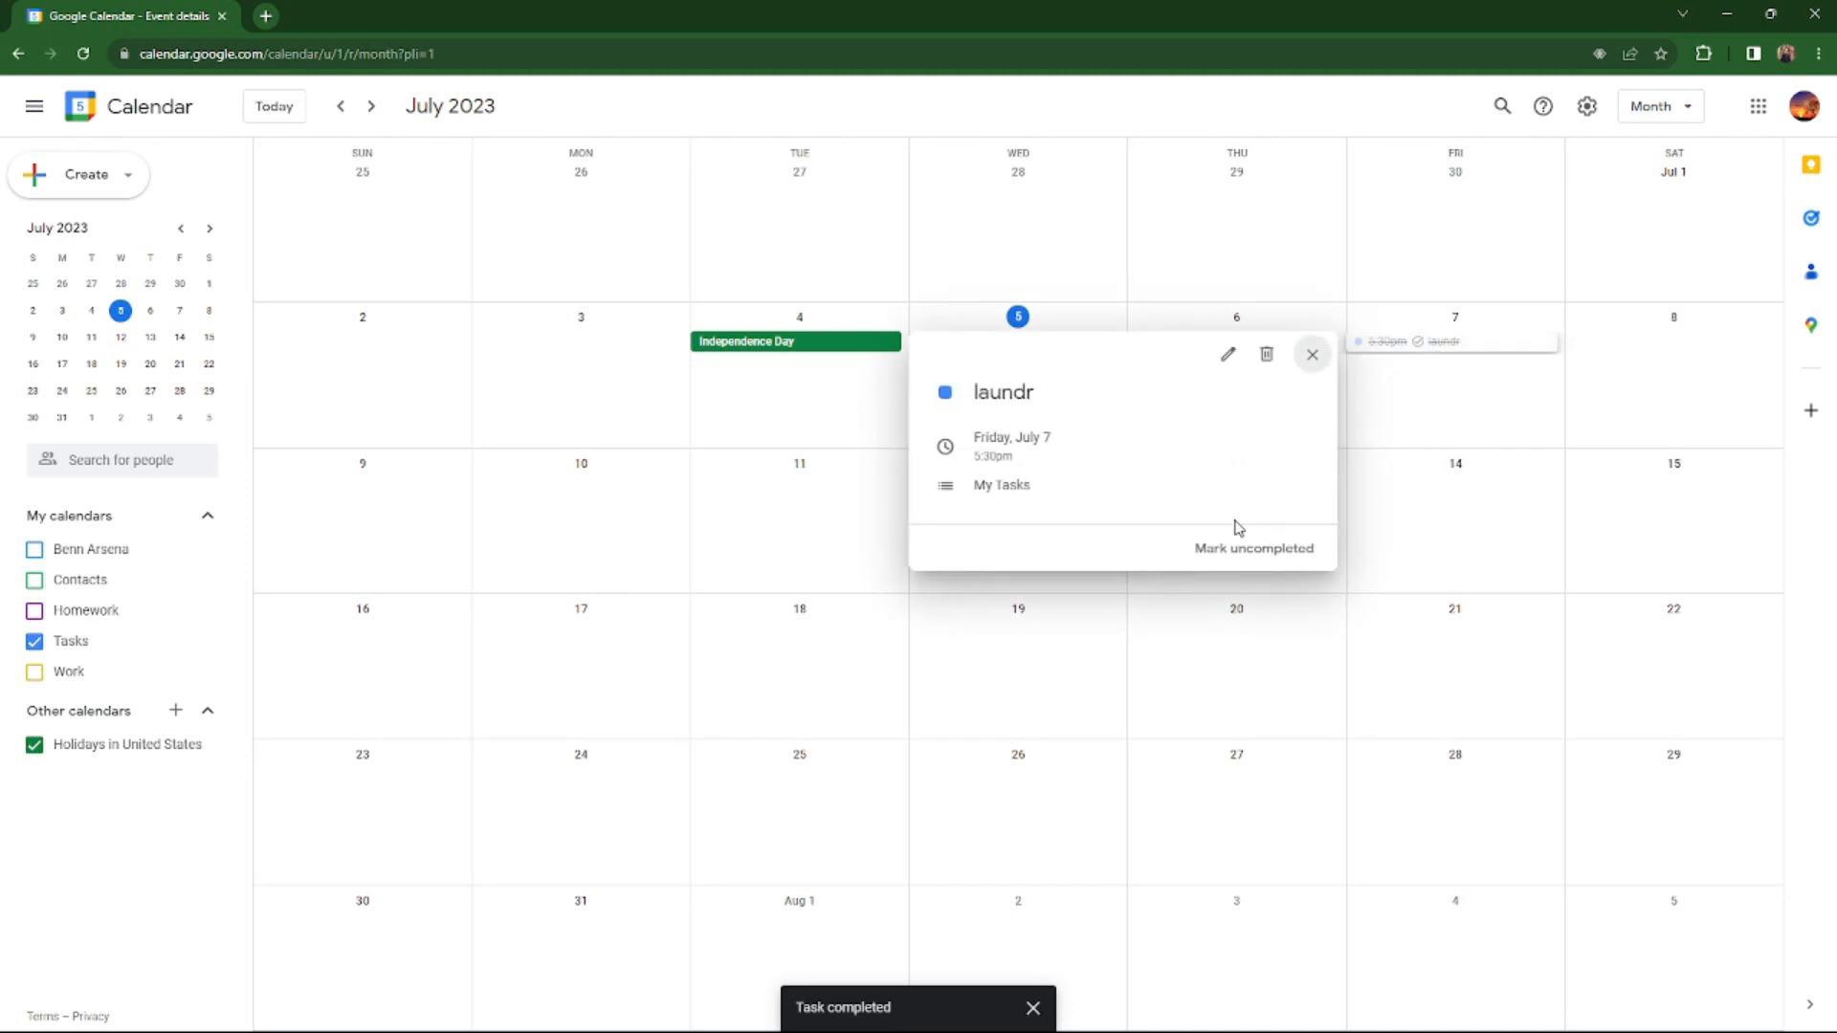
{"action": "left_click", "coordinate": [1267, 356]}
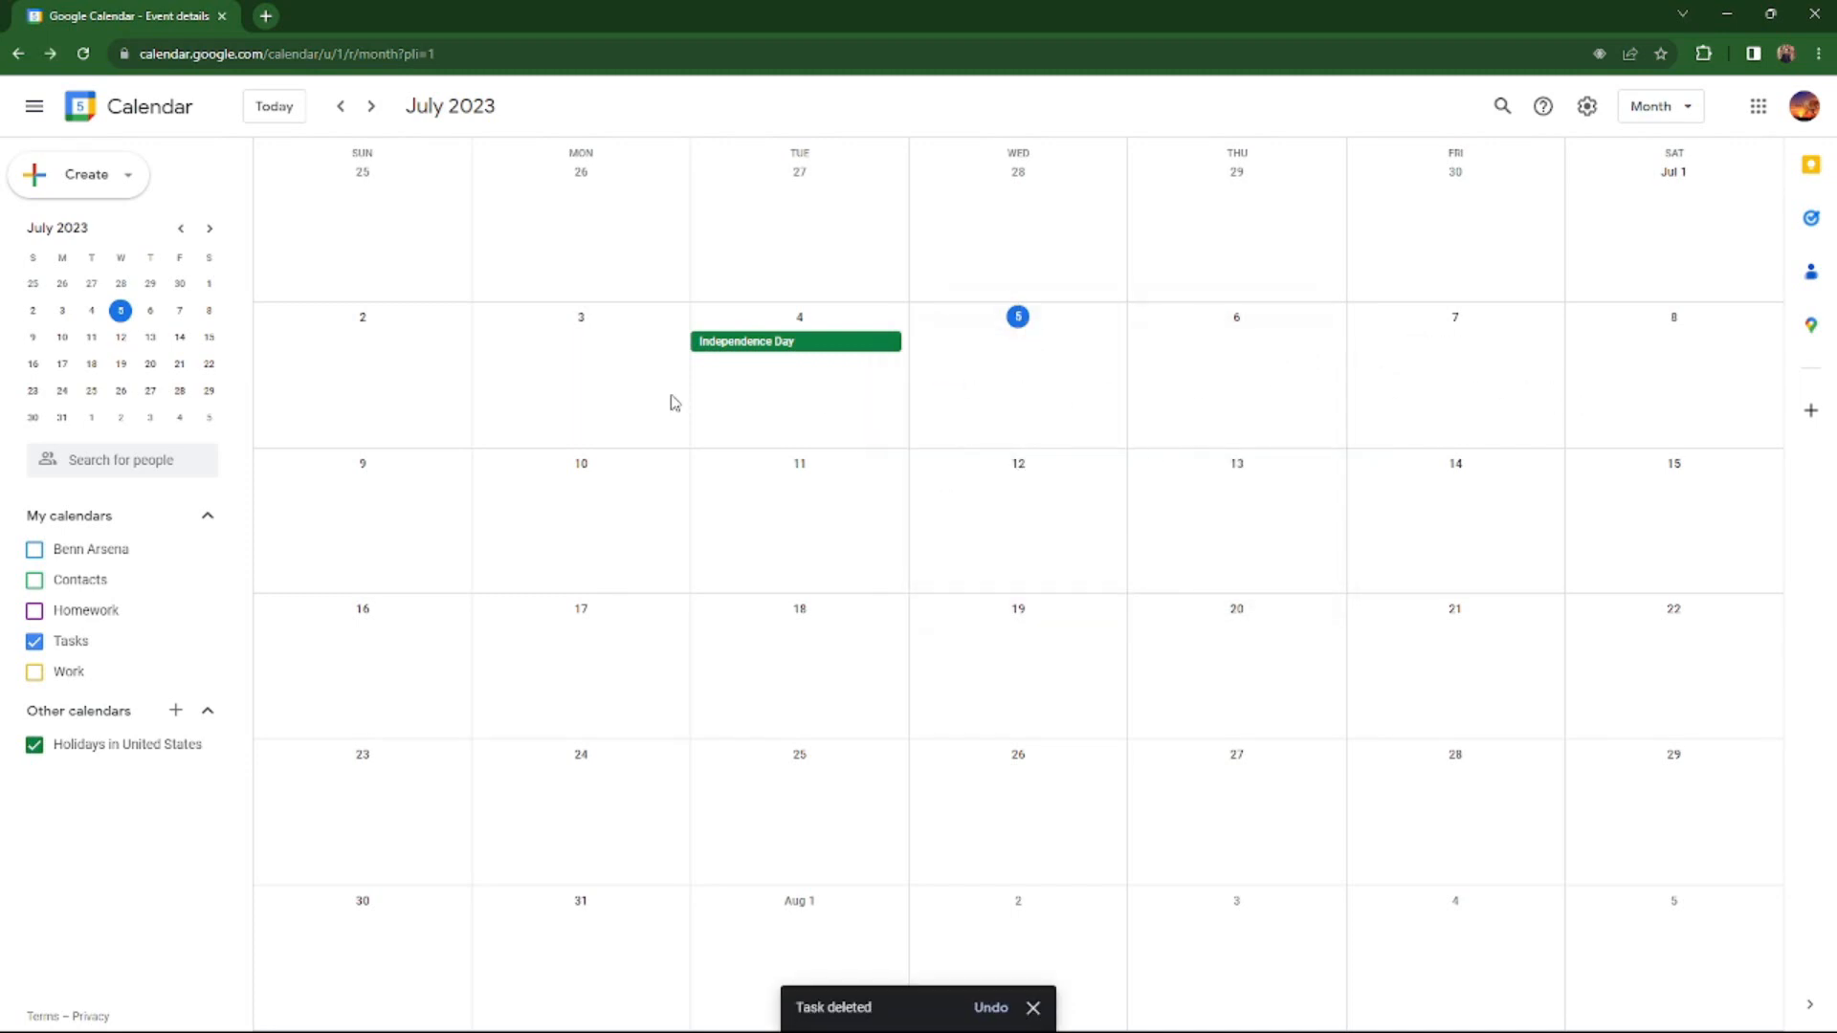
Start a new task, look through its available task lists, and move the task window aside from the July 5 entry.
{"action": "left_click", "coordinate": [123, 170]}
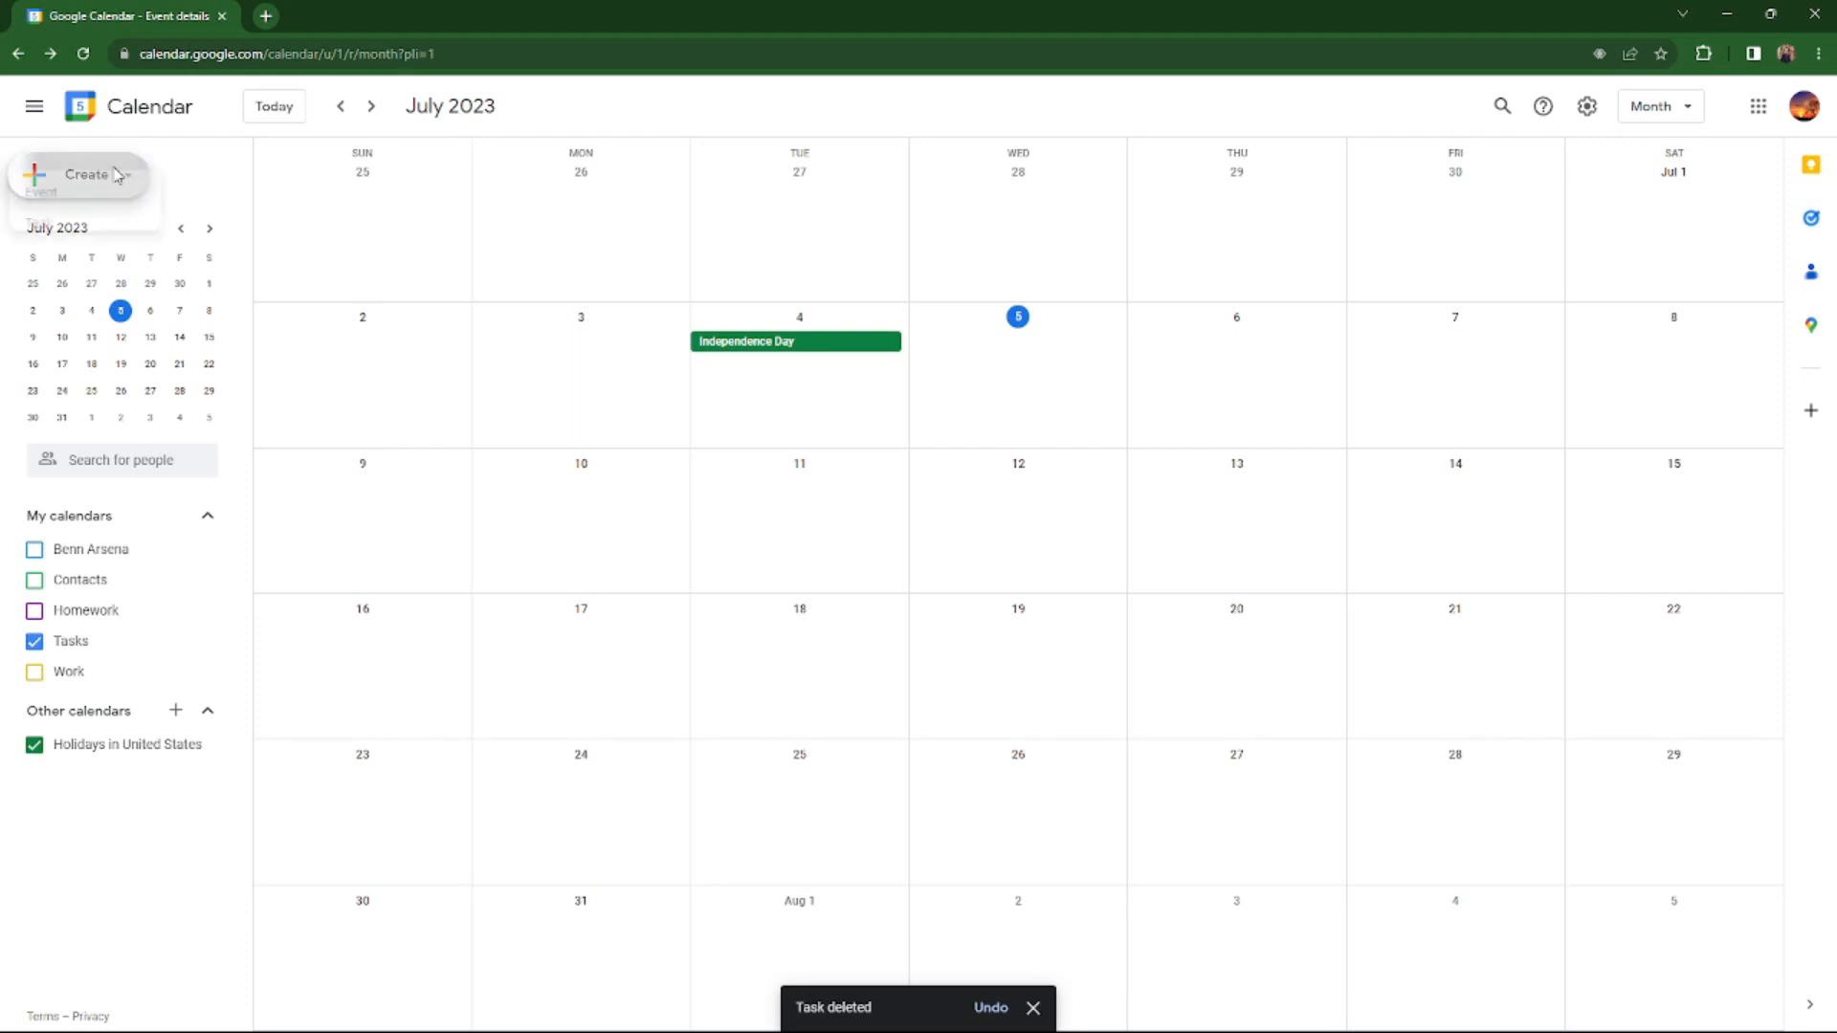
{"action": "left_click", "coordinate": [113, 260]}
{"action": "left_click", "coordinate": [651, 572]}
{"action": "left_click", "coordinate": [607, 654]}
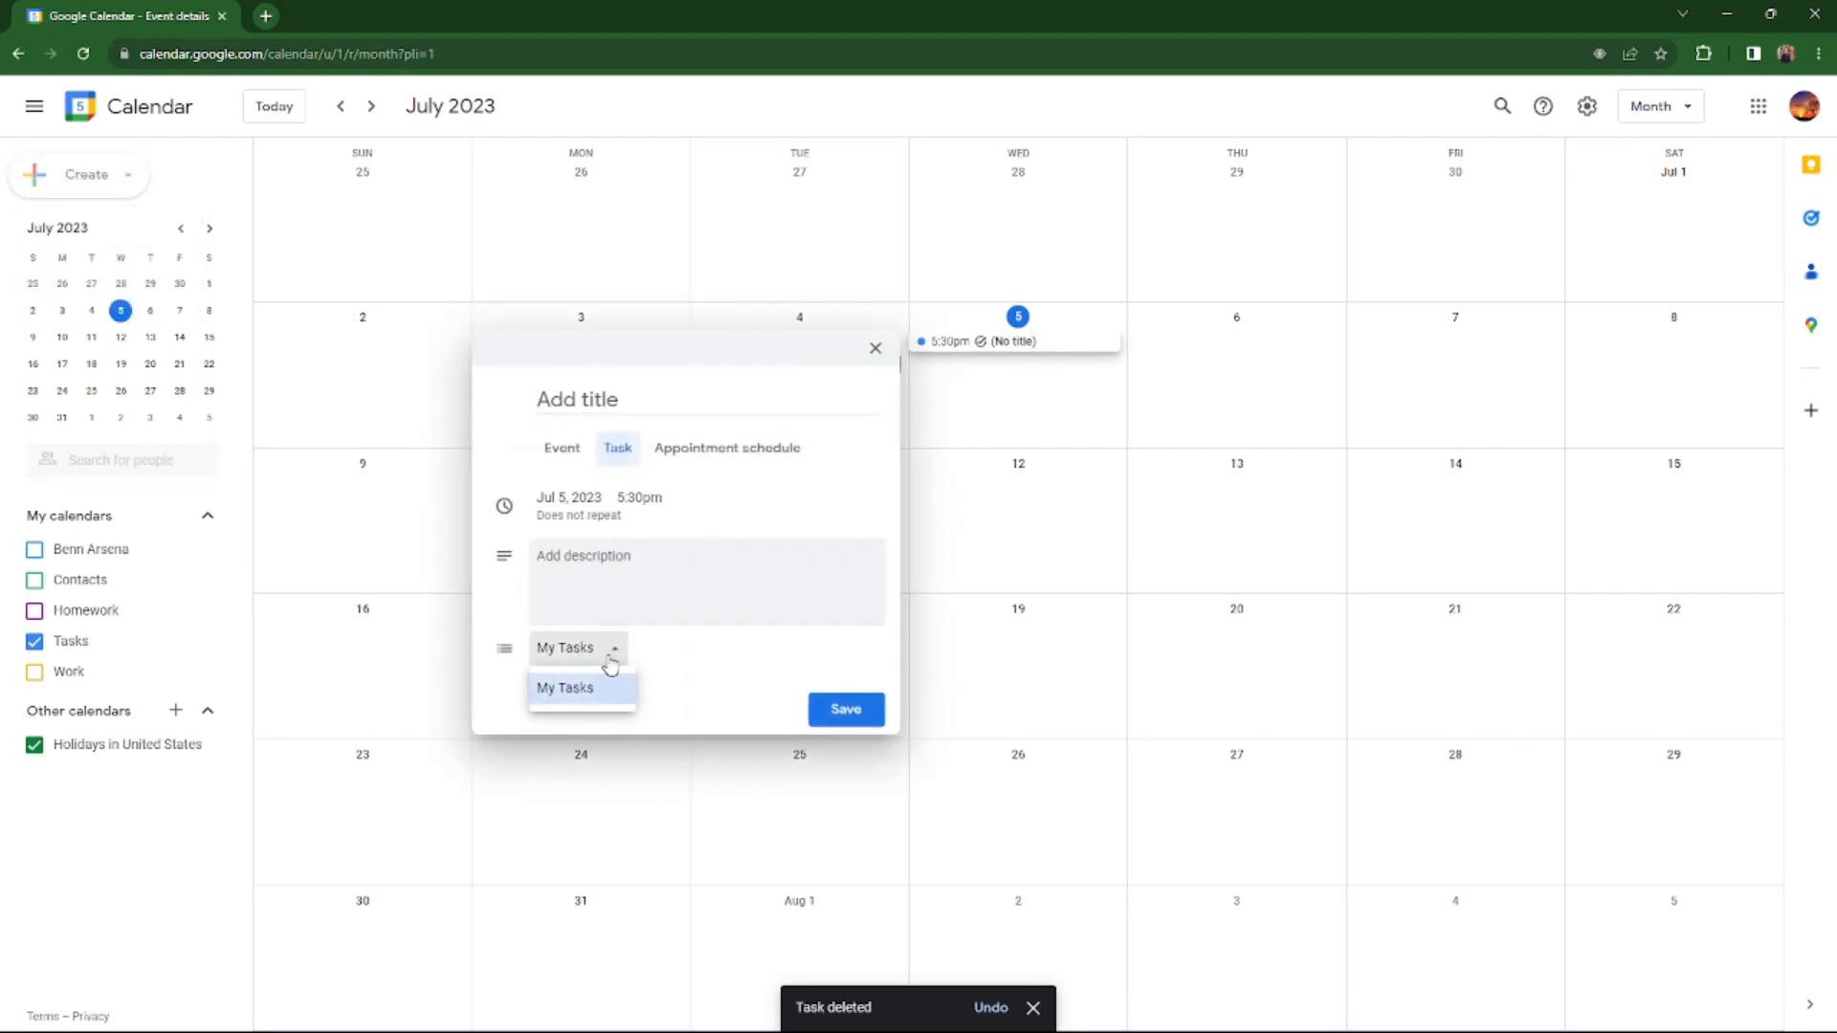
{"action": "left_click", "coordinate": [669, 668]}
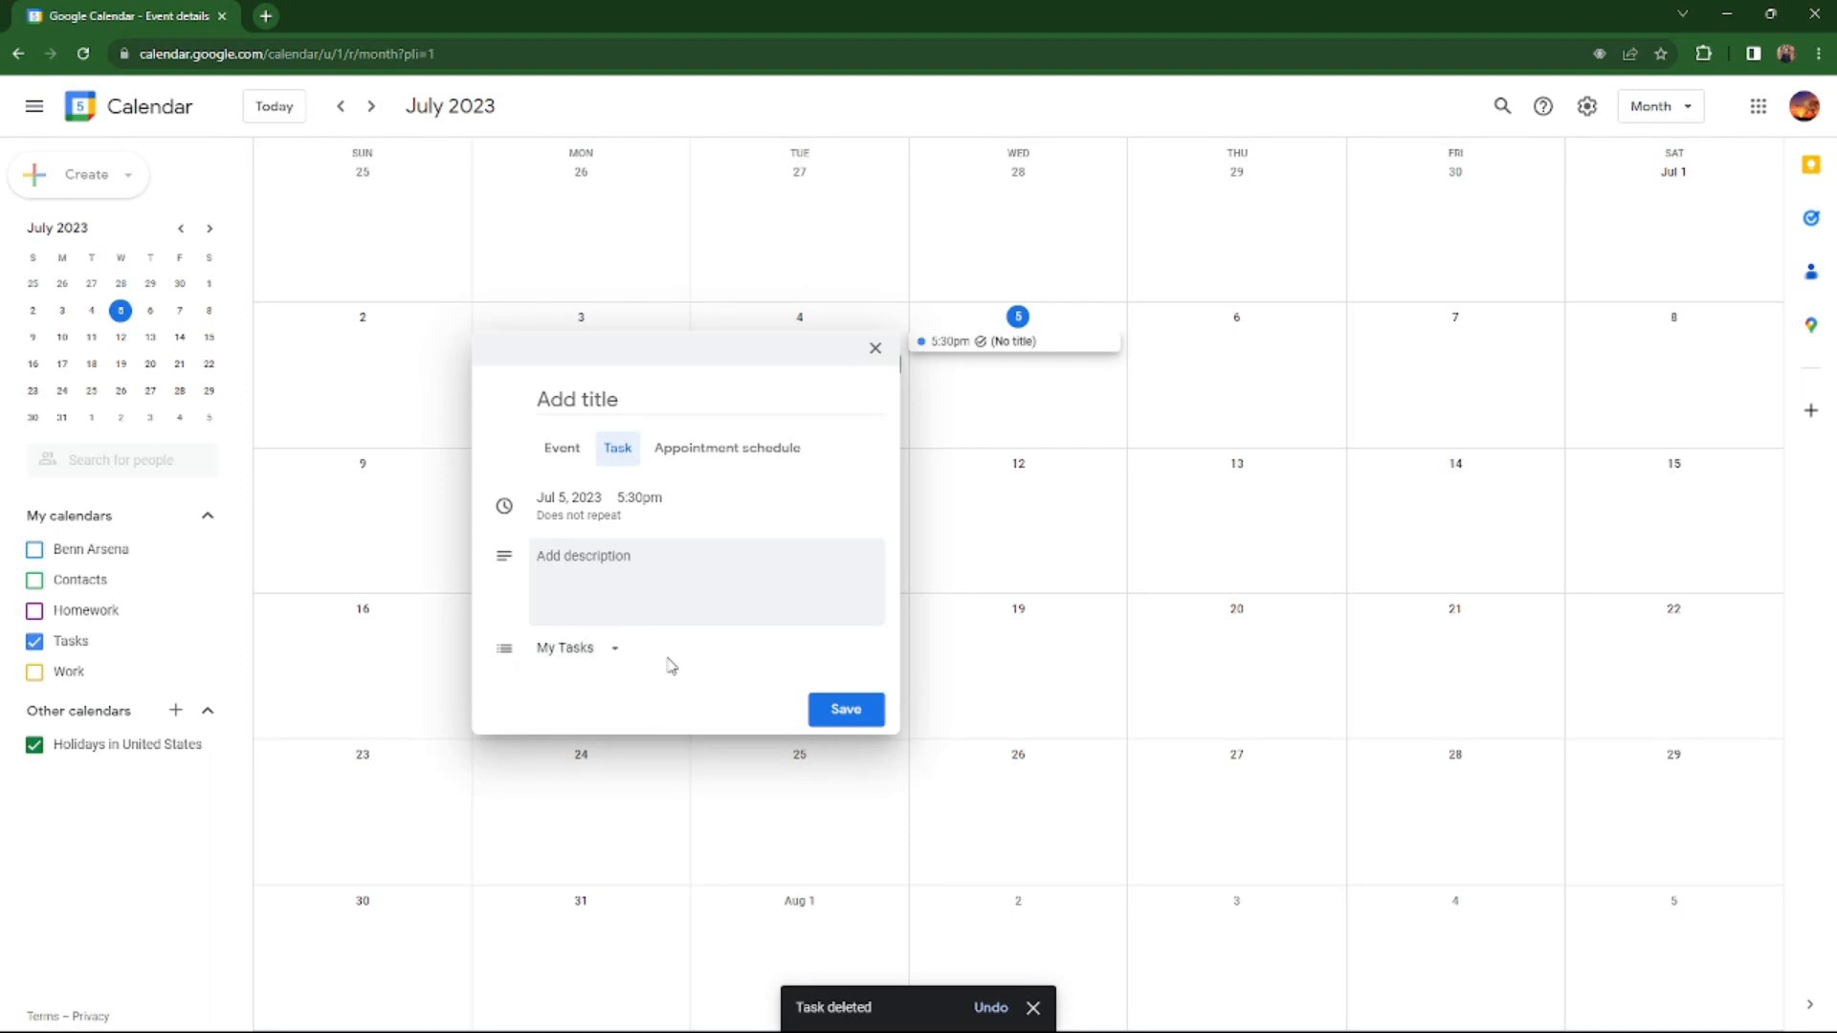
{"action": "left_click", "coordinate": [735, 599]}
{"action": "left_click_drag", "start_coordinate": [703, 356], "coordinate": [1014, 435]}
Title the July 5 task "JPEC", describe it with "1. Make image" and "2. Edi", and save it.
{"action": "left_click", "coordinate": [890, 659]}
{"action": "left_click", "coordinate": [890, 477]}
{"action": "left_click", "coordinate": [926, 652]}
{"action": "left_click", "coordinate": [893, 475]}
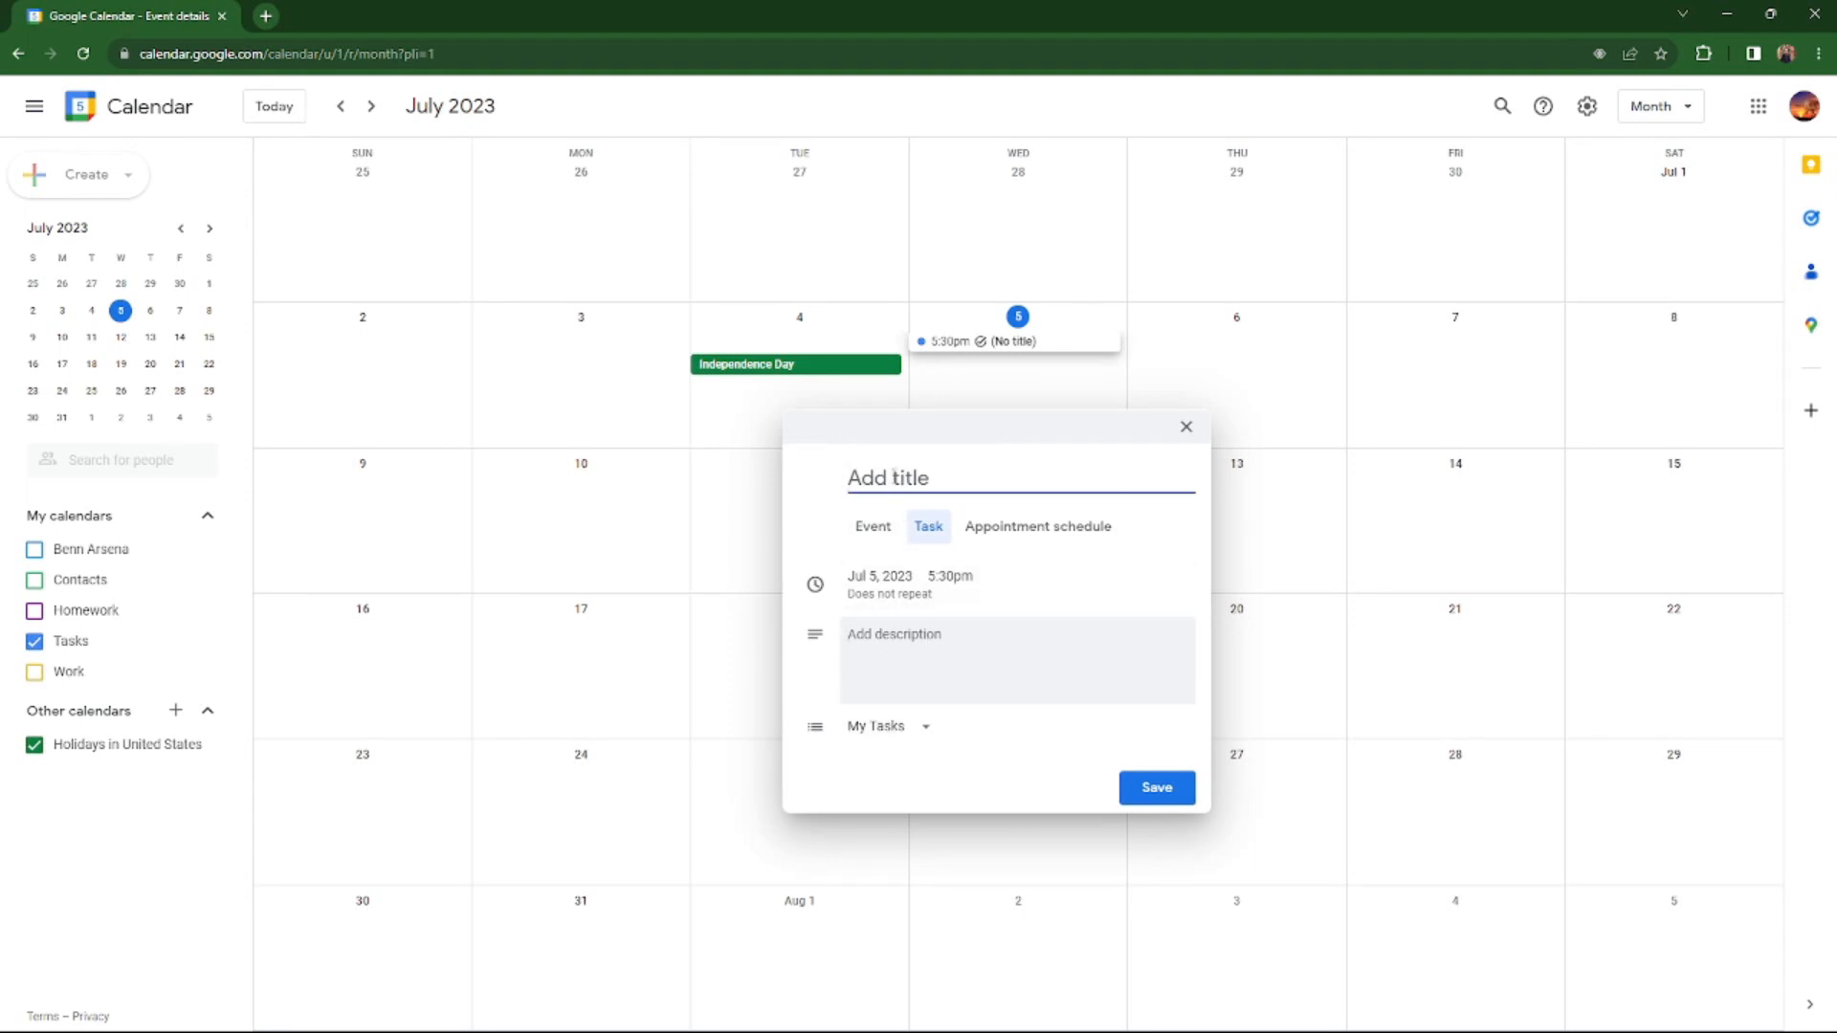
{"action": "type", "text": "JPEG"}
{"action": "left_click", "coordinate": [942, 626]}
{"action": "type", "text": "1. Make image"}
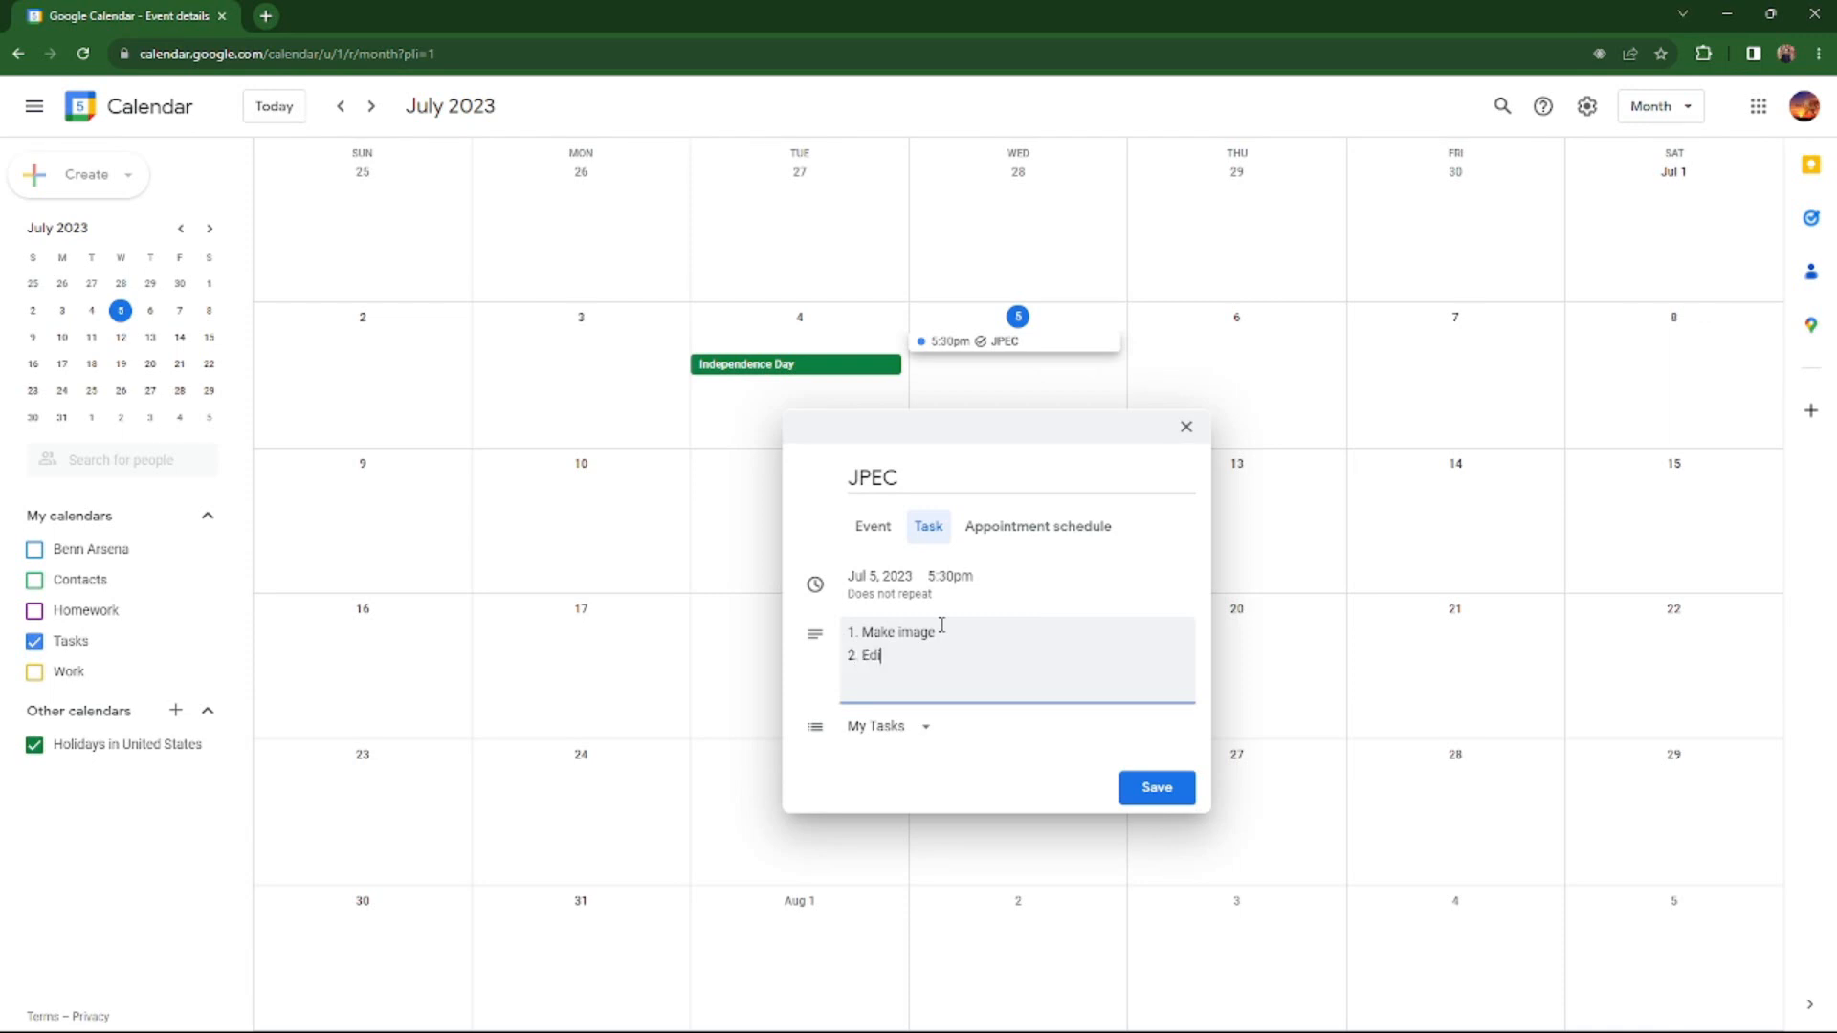
{"action": "left_click", "coordinate": [1158, 792]}
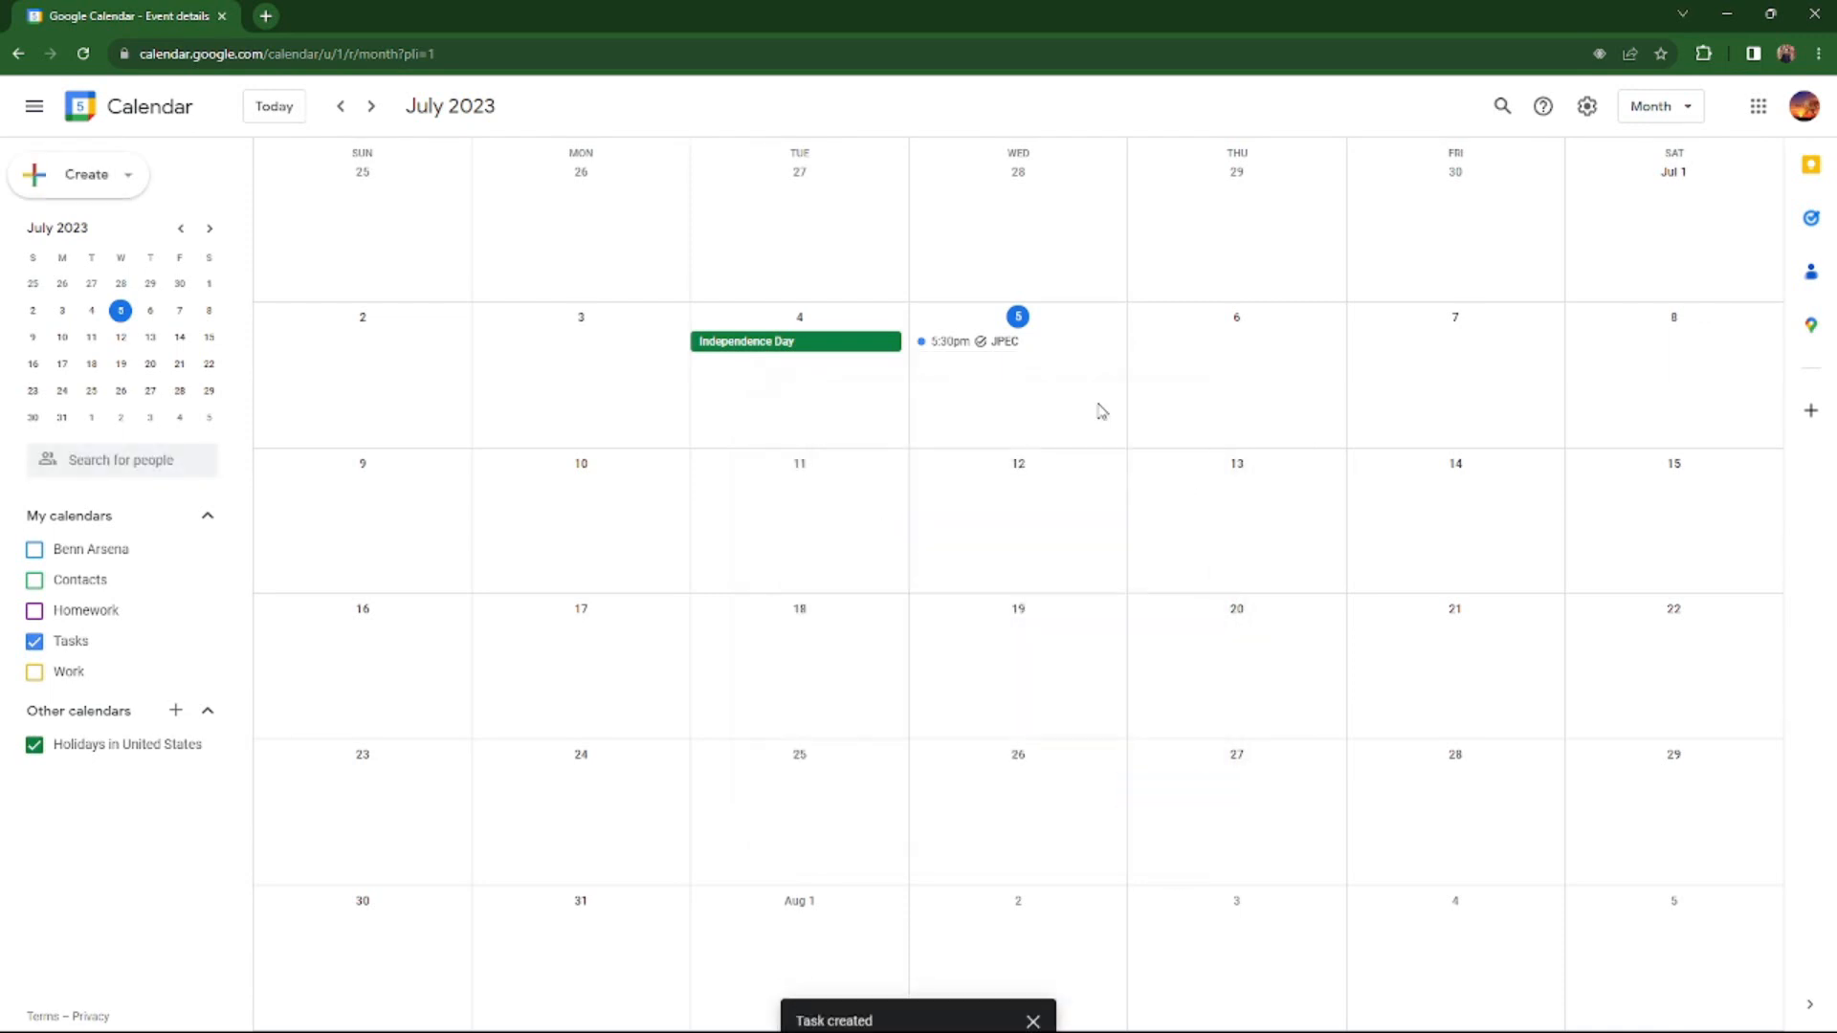
Mark the JPEC task on July 5 as completed.
{"action": "left_click", "coordinate": [1052, 346]}
{"action": "left_click", "coordinate": [799, 590]}
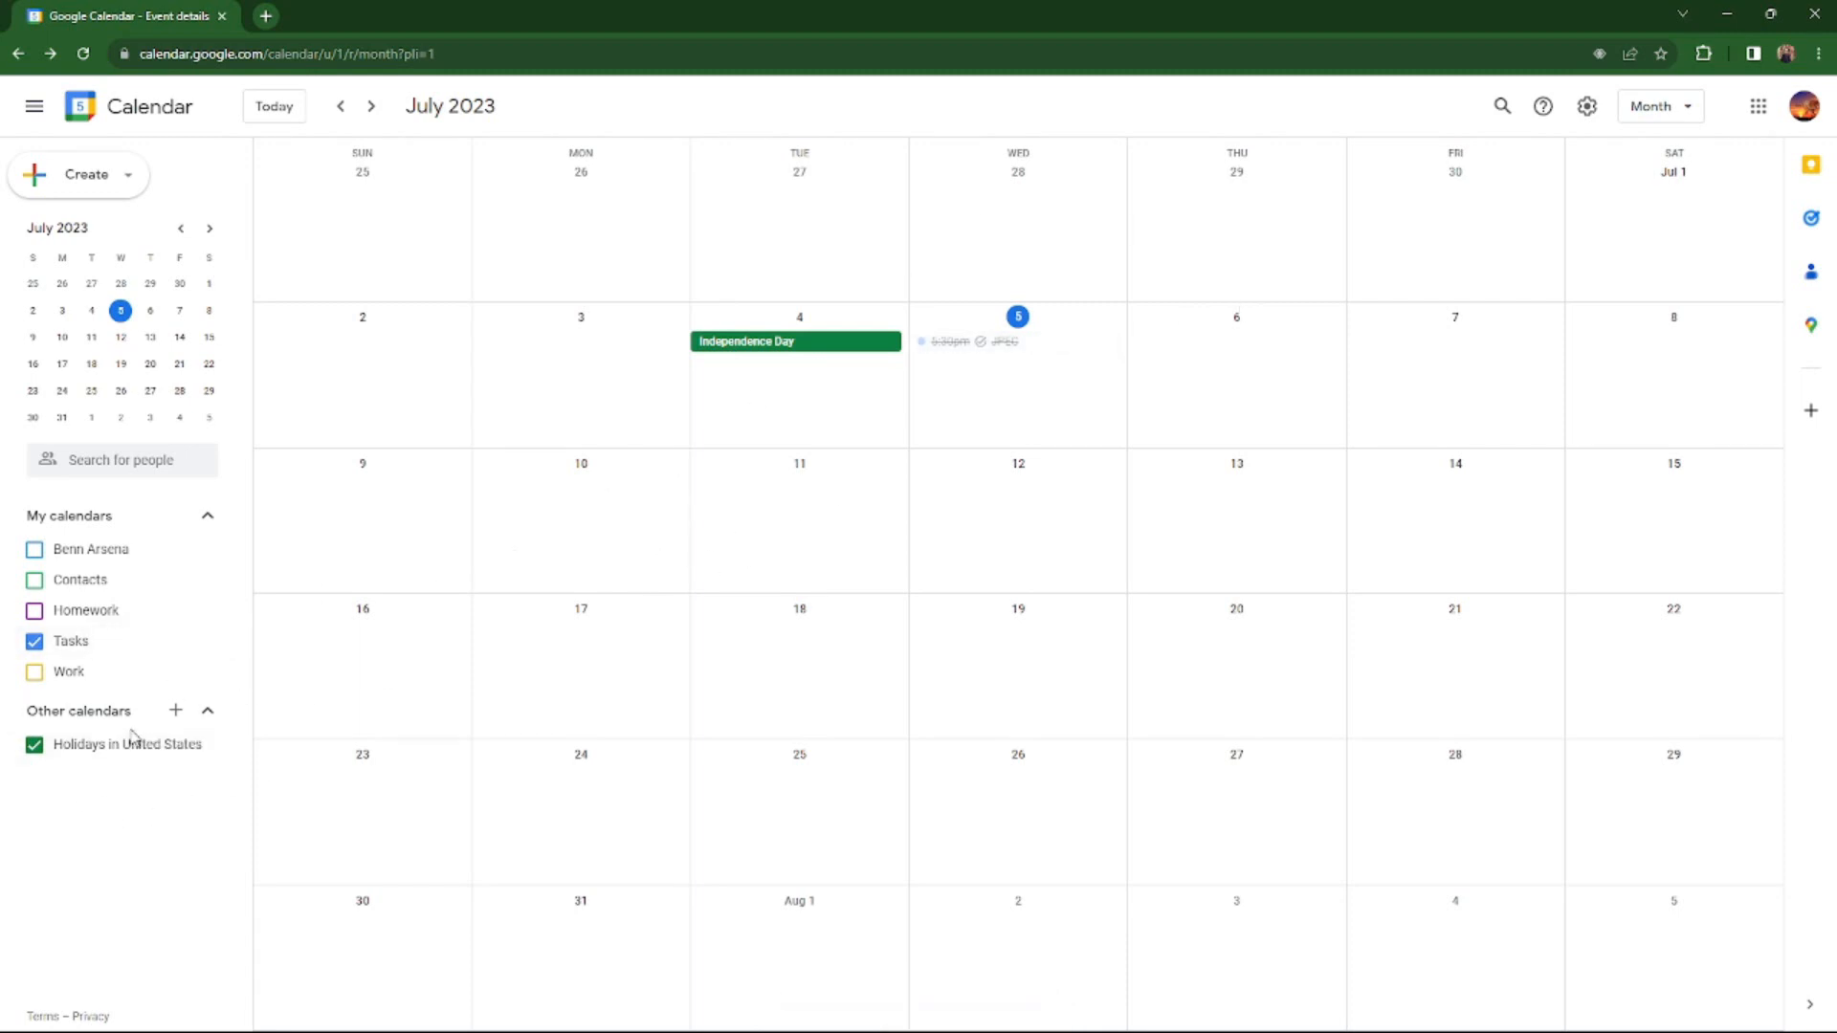
{"action": "mouse_move", "coordinate": [1178, 1031]}
{"action": "left_click", "coordinate": [1255, 1018]}
{"action": "left_click", "coordinate": [1213, 1011]}
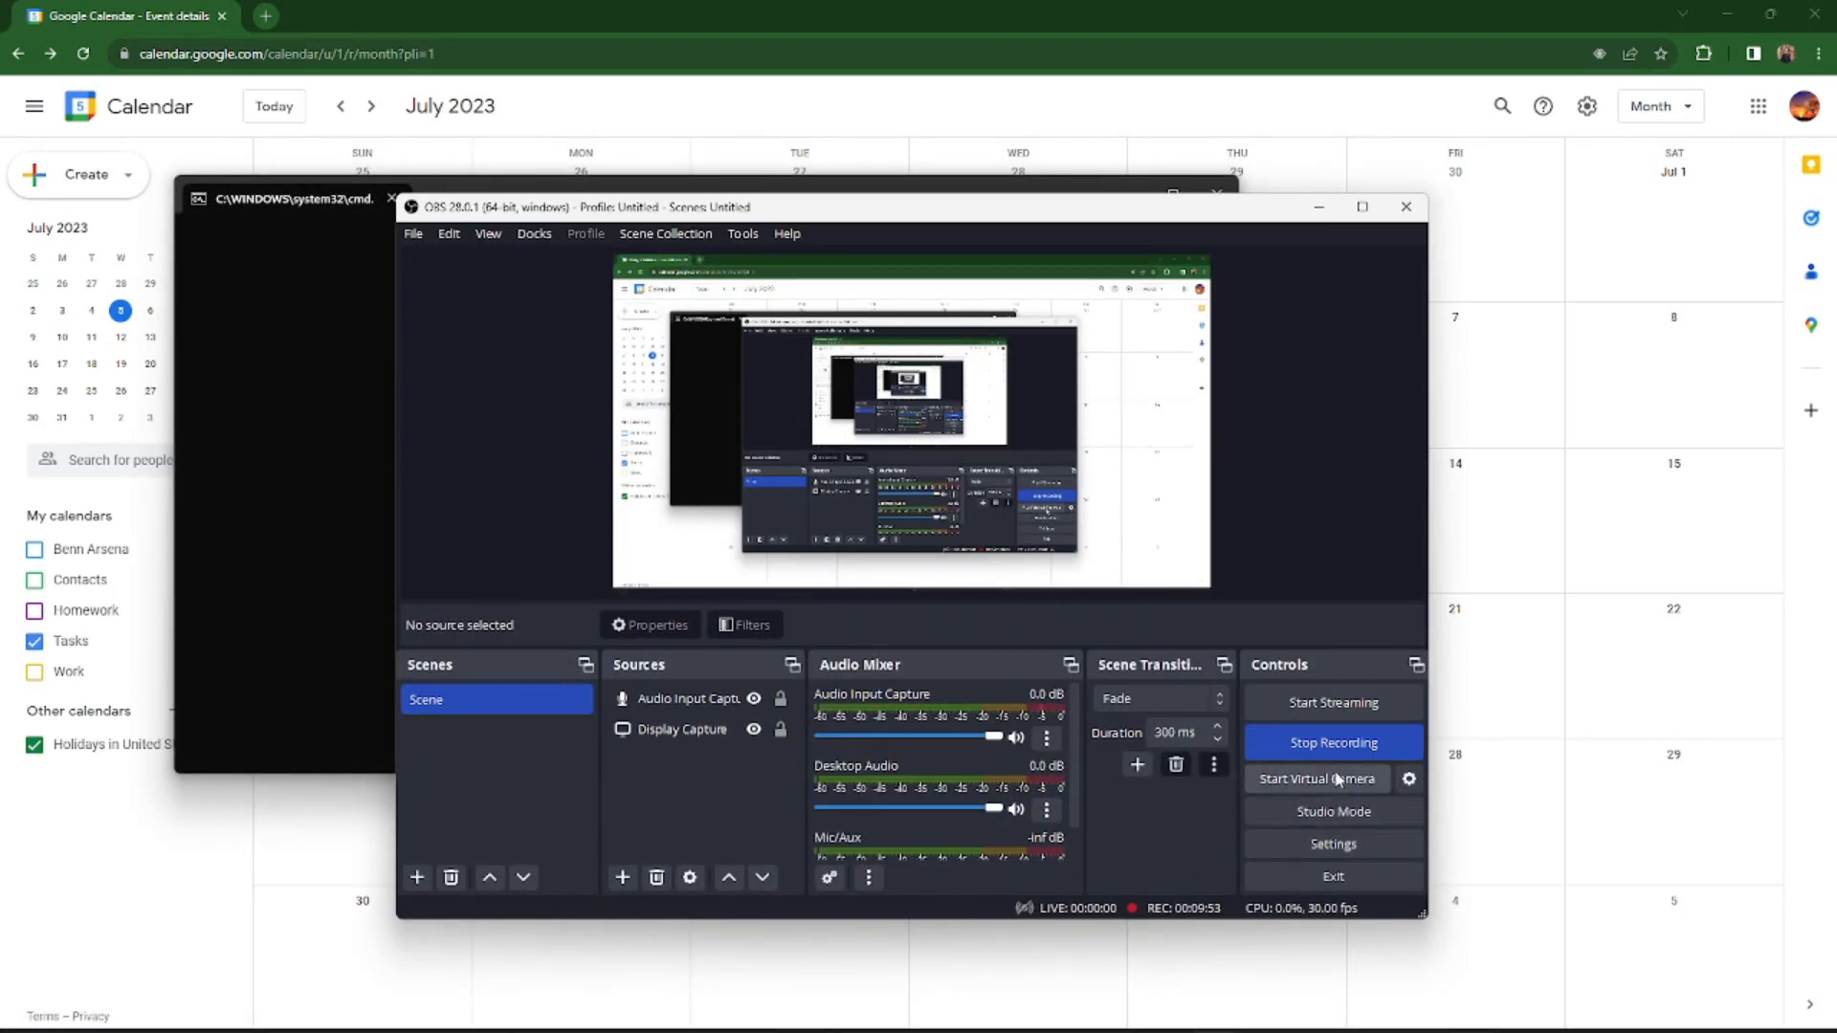